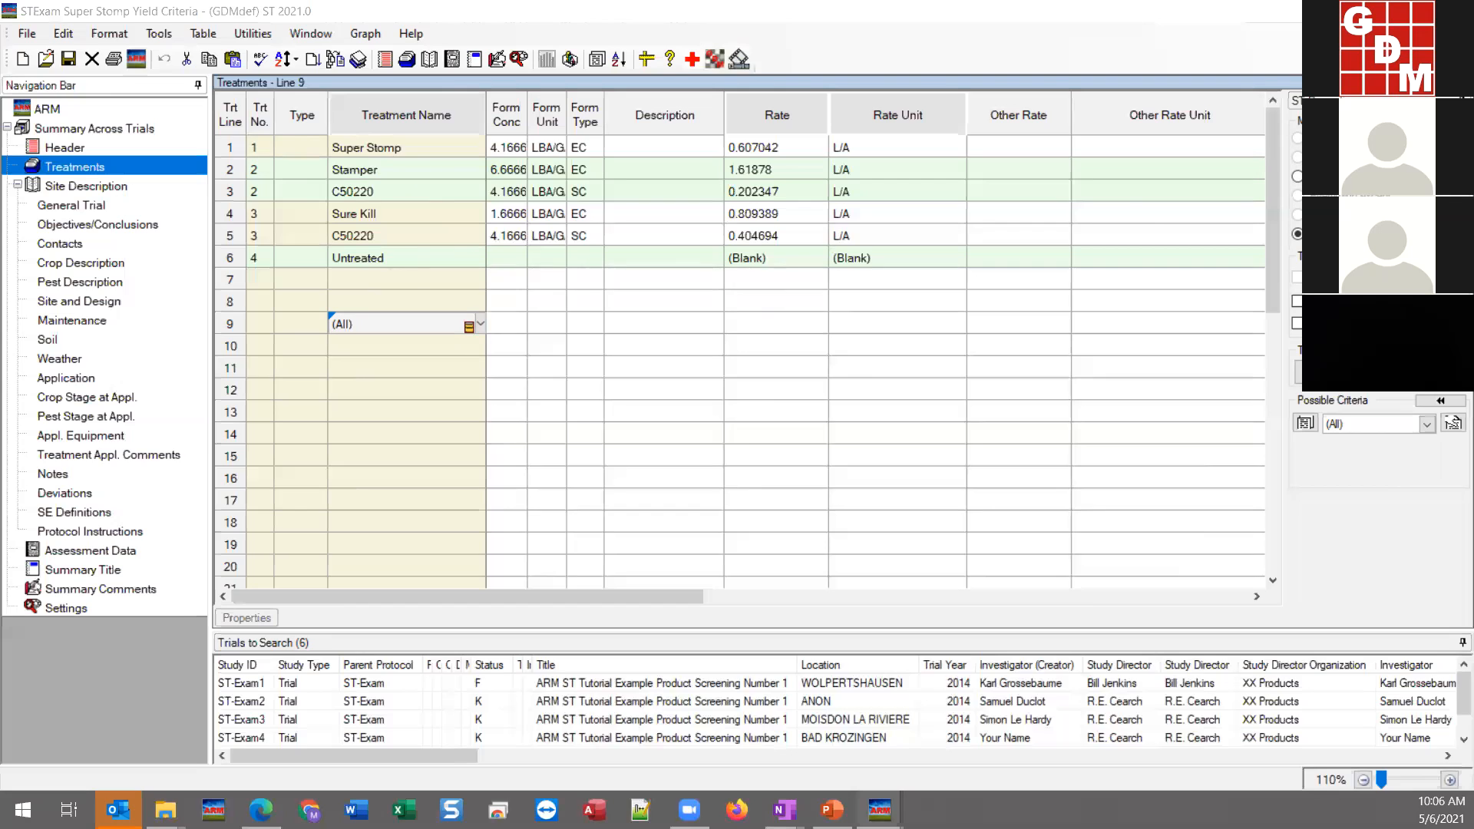
# - Switch to the St-Exam6 trial in ARM and compare its treatment names with the summary criteria's treatment list before returning to ARM ST
pyautogui.hotkey('alt', 'Tab')
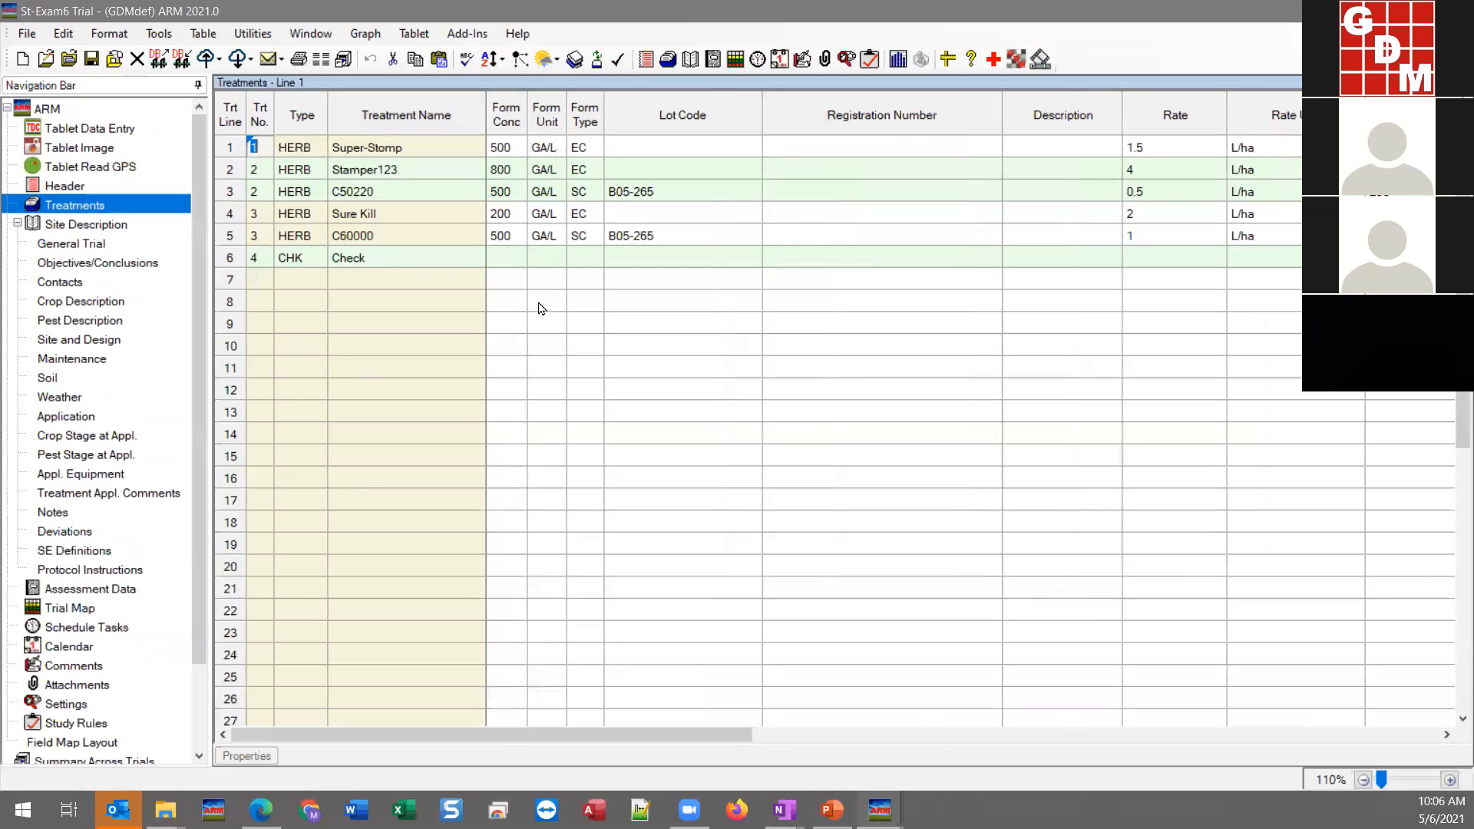
pyautogui.doubleClick(622, 26)
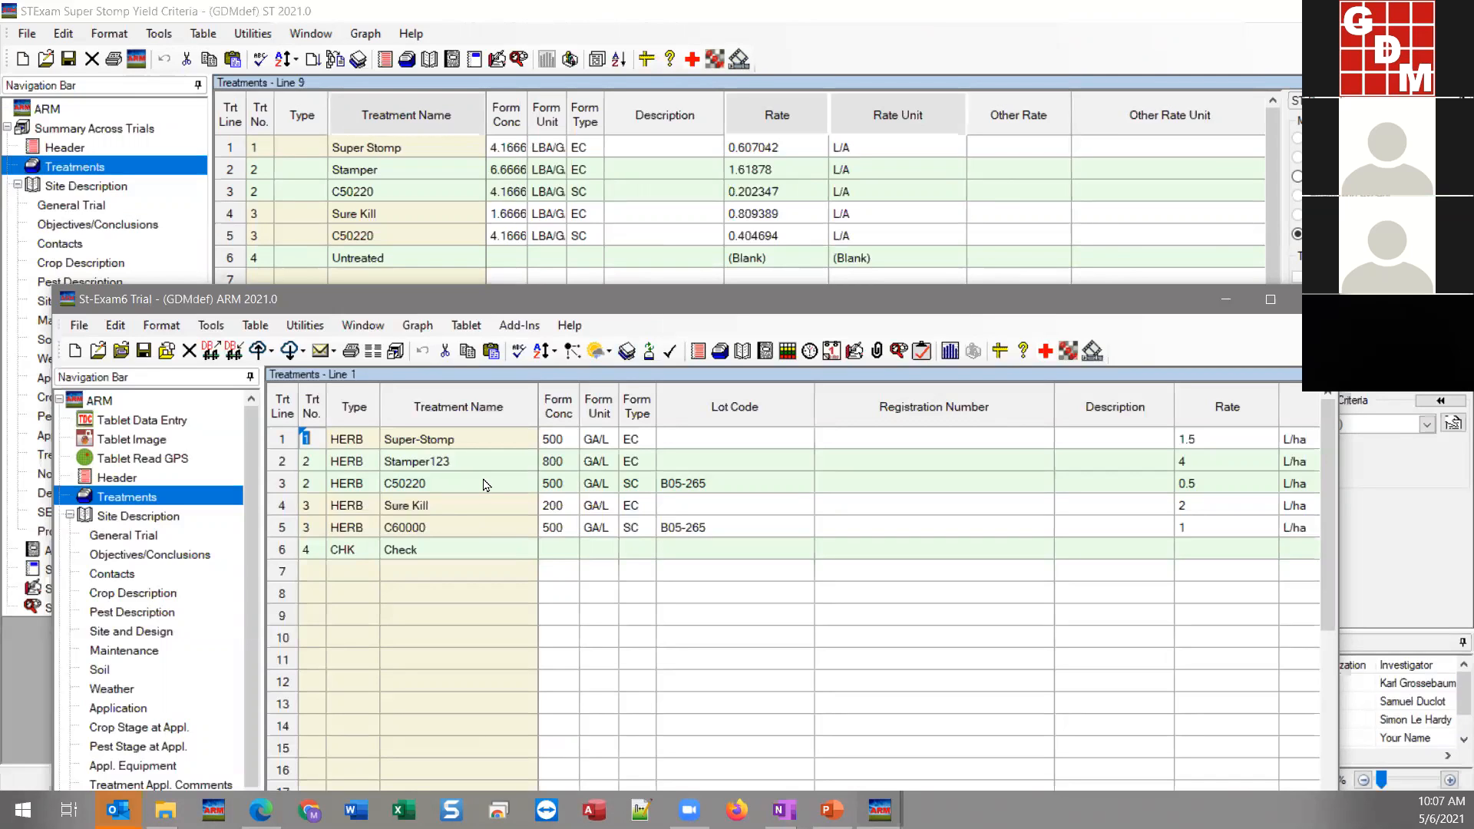
pyautogui.click(509, 445)
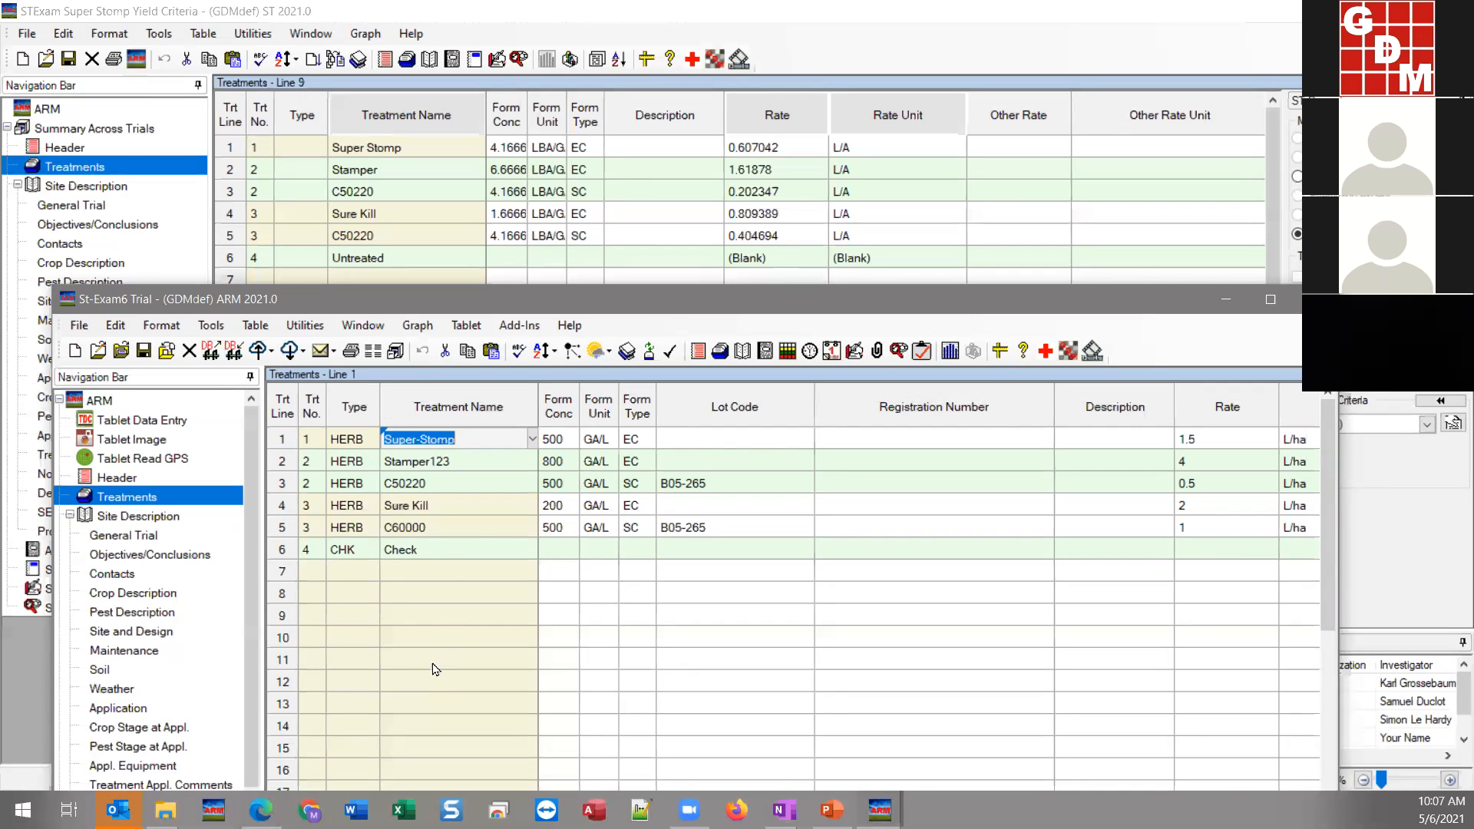
pyautogui.click(426, 440)
pyautogui.moveTo(426, 438); pyautogui.dragTo(399, 439)
pyautogui.click(466, 467)
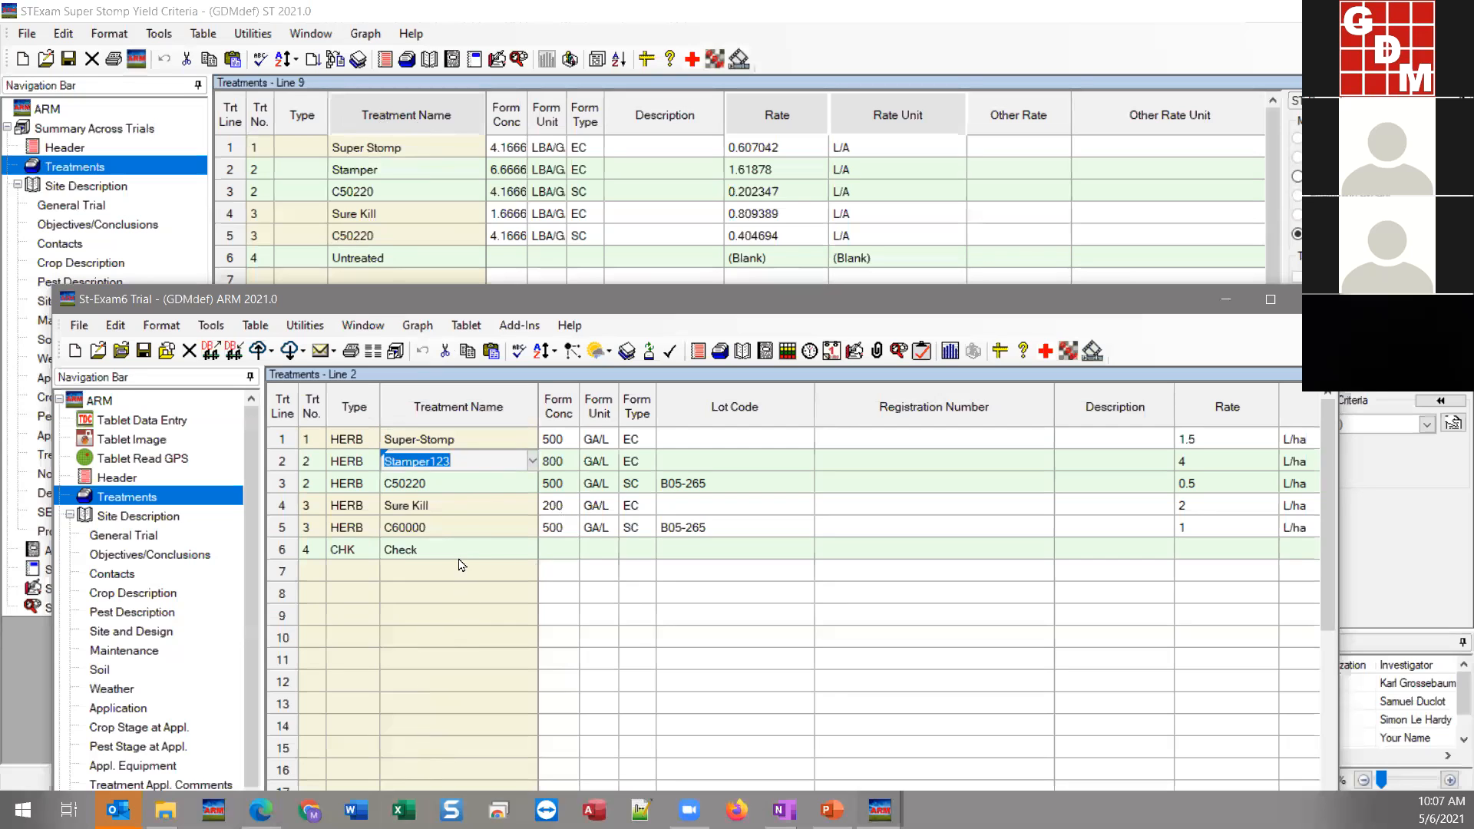
pyautogui.click(465, 463)
pyautogui.click(426, 528)
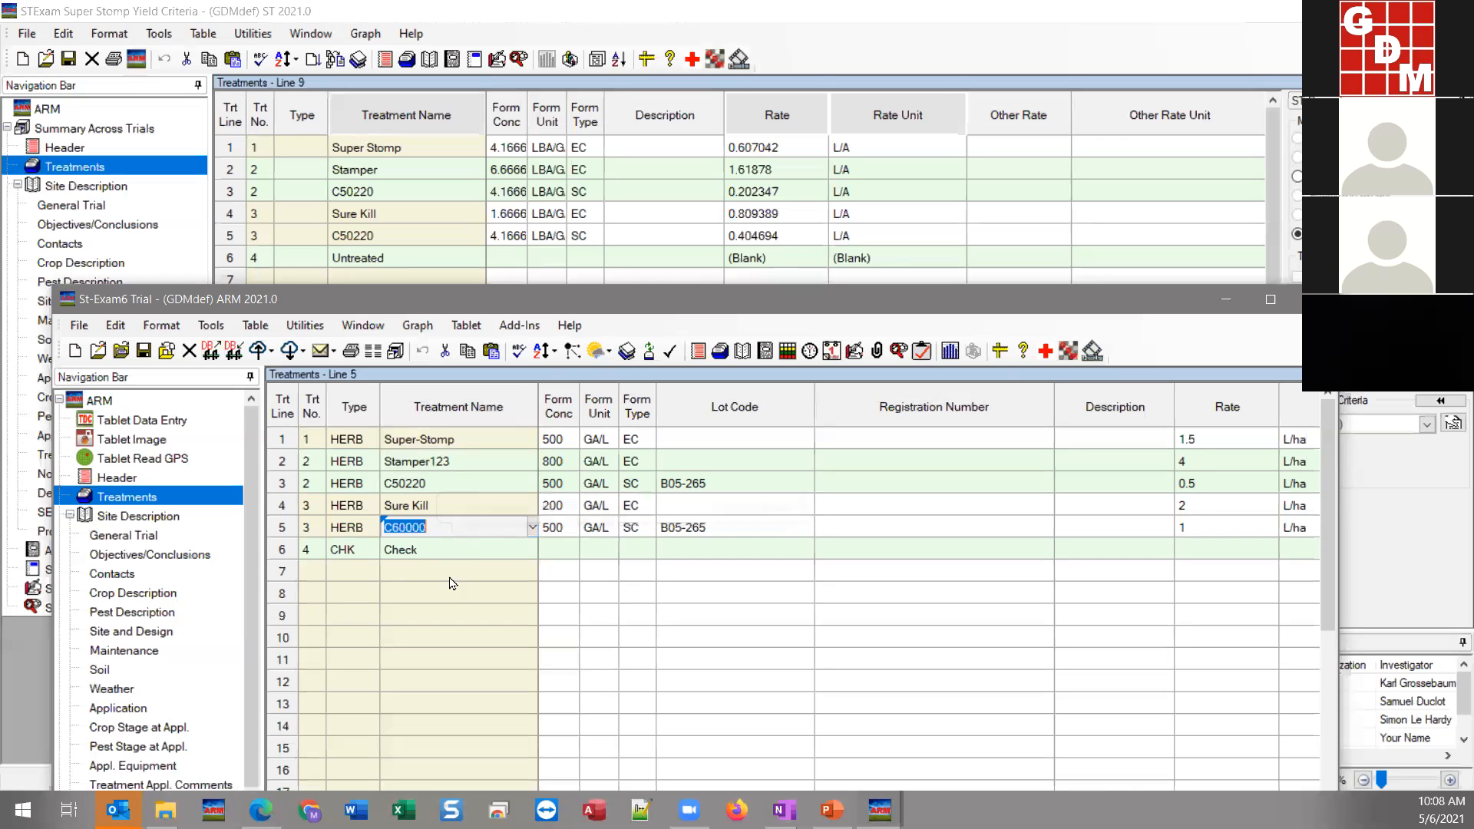
pyautogui.click(455, 551)
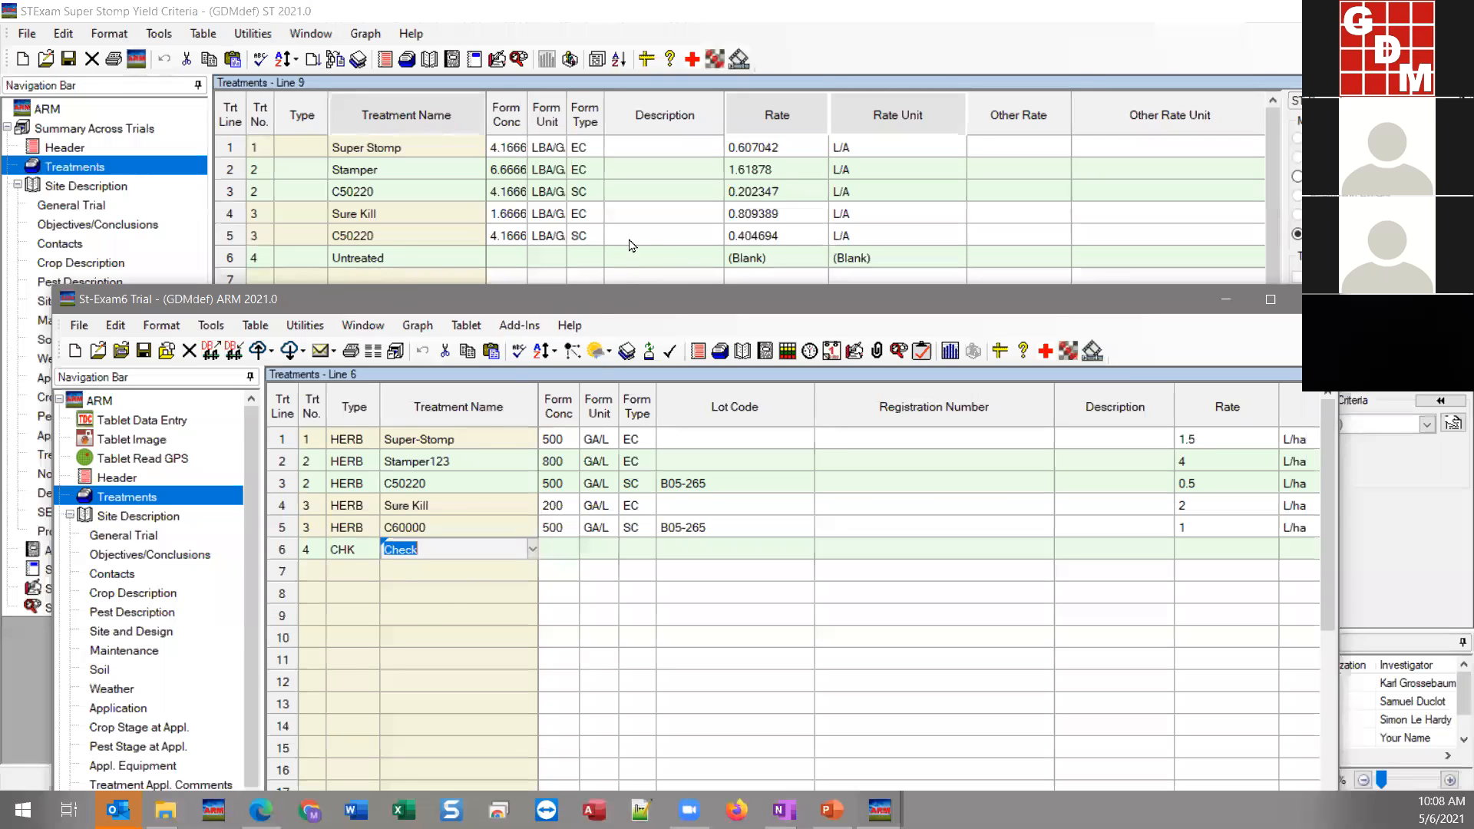
pyautogui.moveTo(799, 305); pyautogui.dragTo(0, 295)
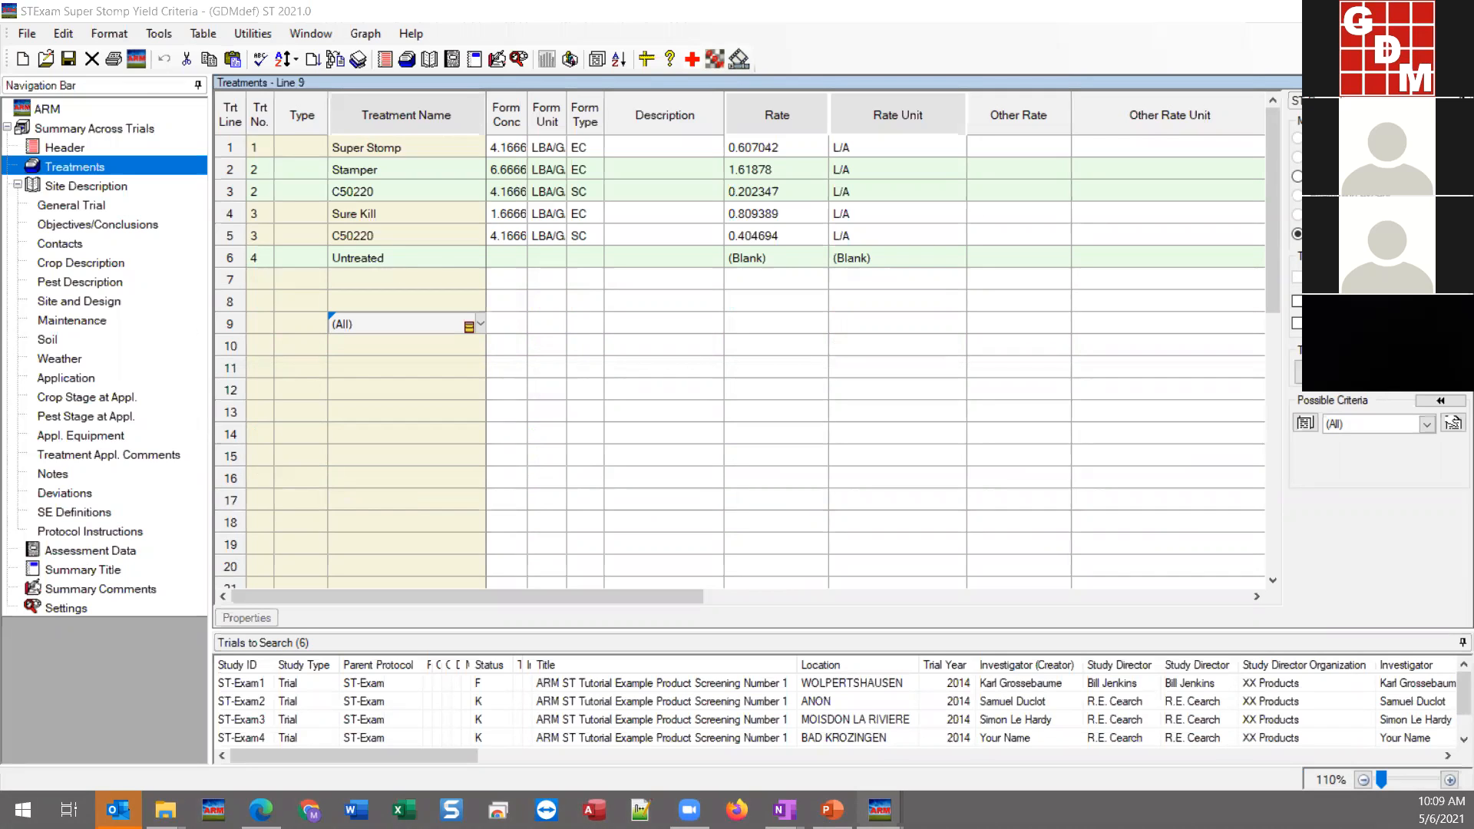
pyautogui.hotkey('alt', 'Tab')
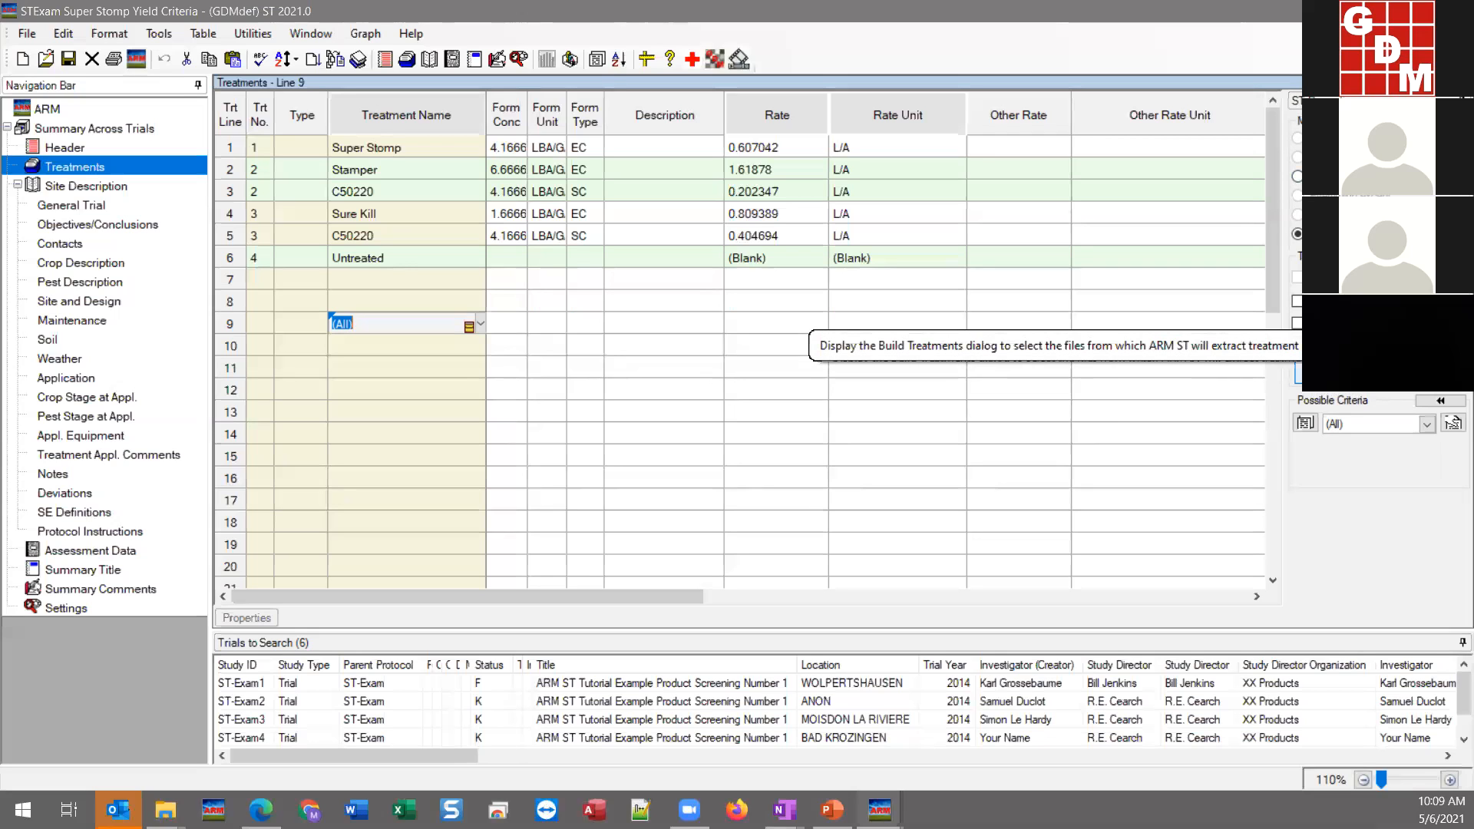
# - Build treatments from the six selected trials into the criteria and review the resulting summary messages
pyautogui.click(1309, 374)
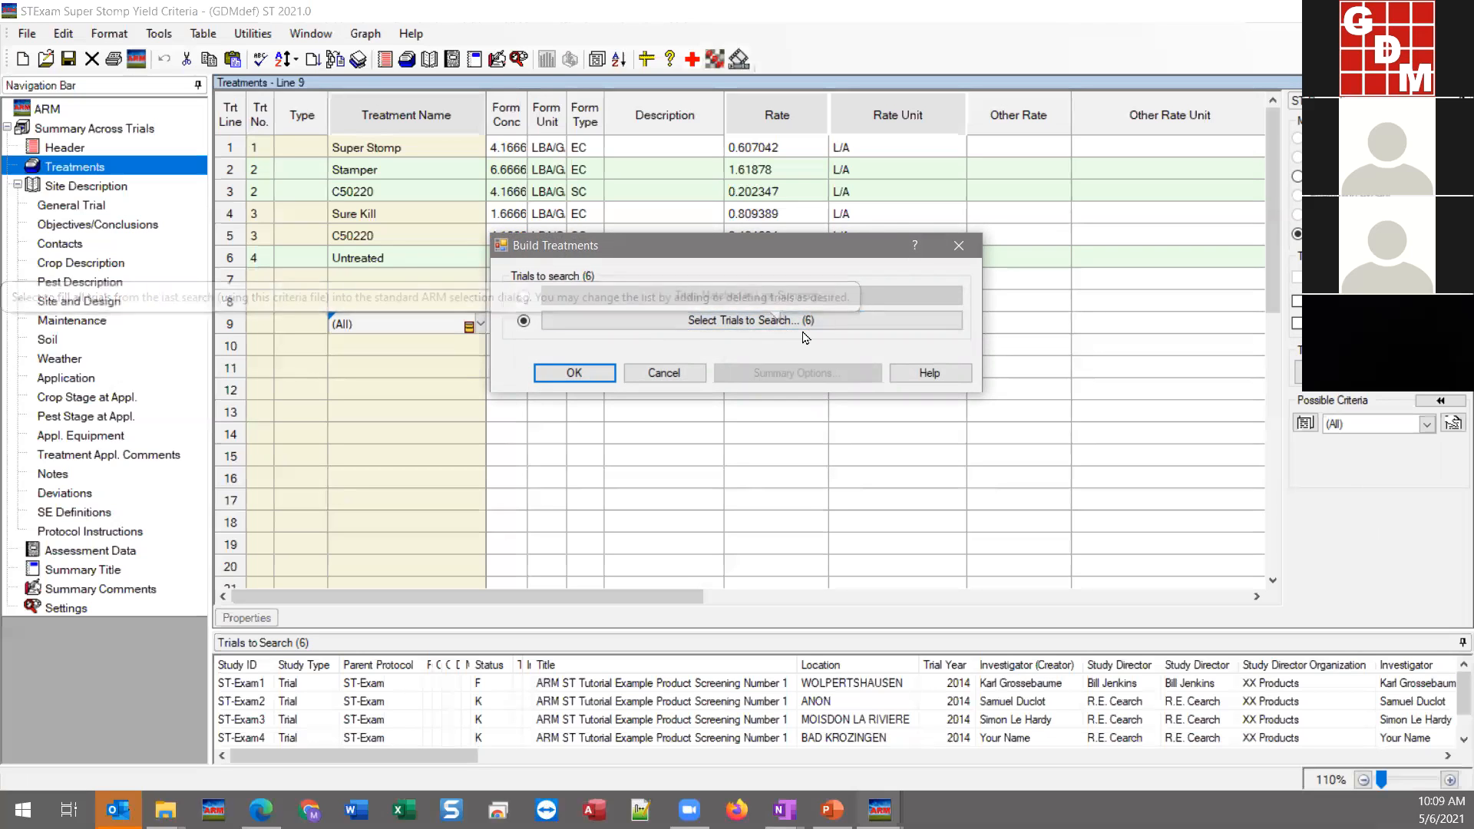
pyautogui.click(590, 379)
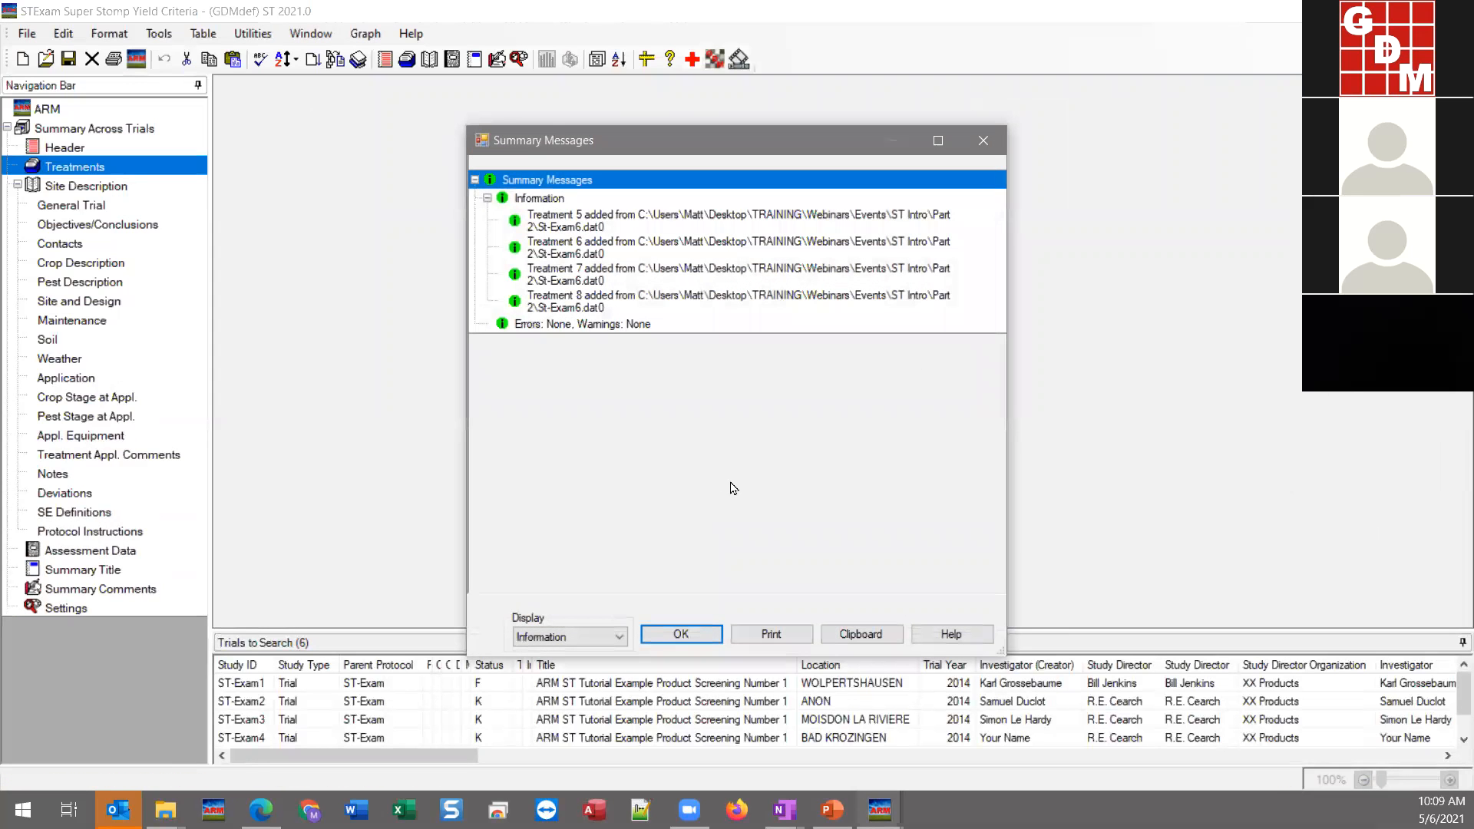
pyautogui.click(573, 228)
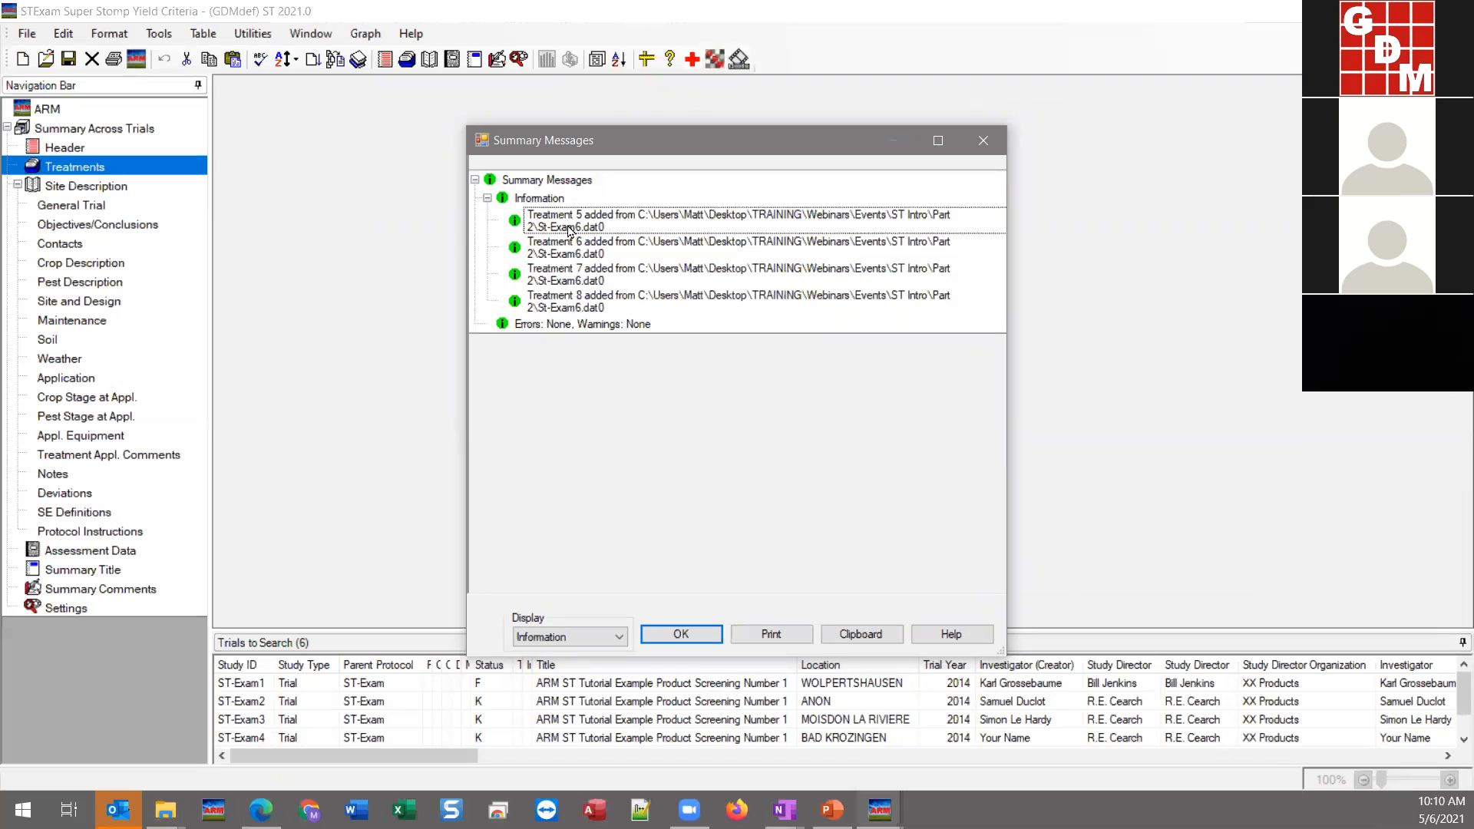
pyautogui.click(568, 323)
pyautogui.click(580, 283)
pyautogui.click(580, 255)
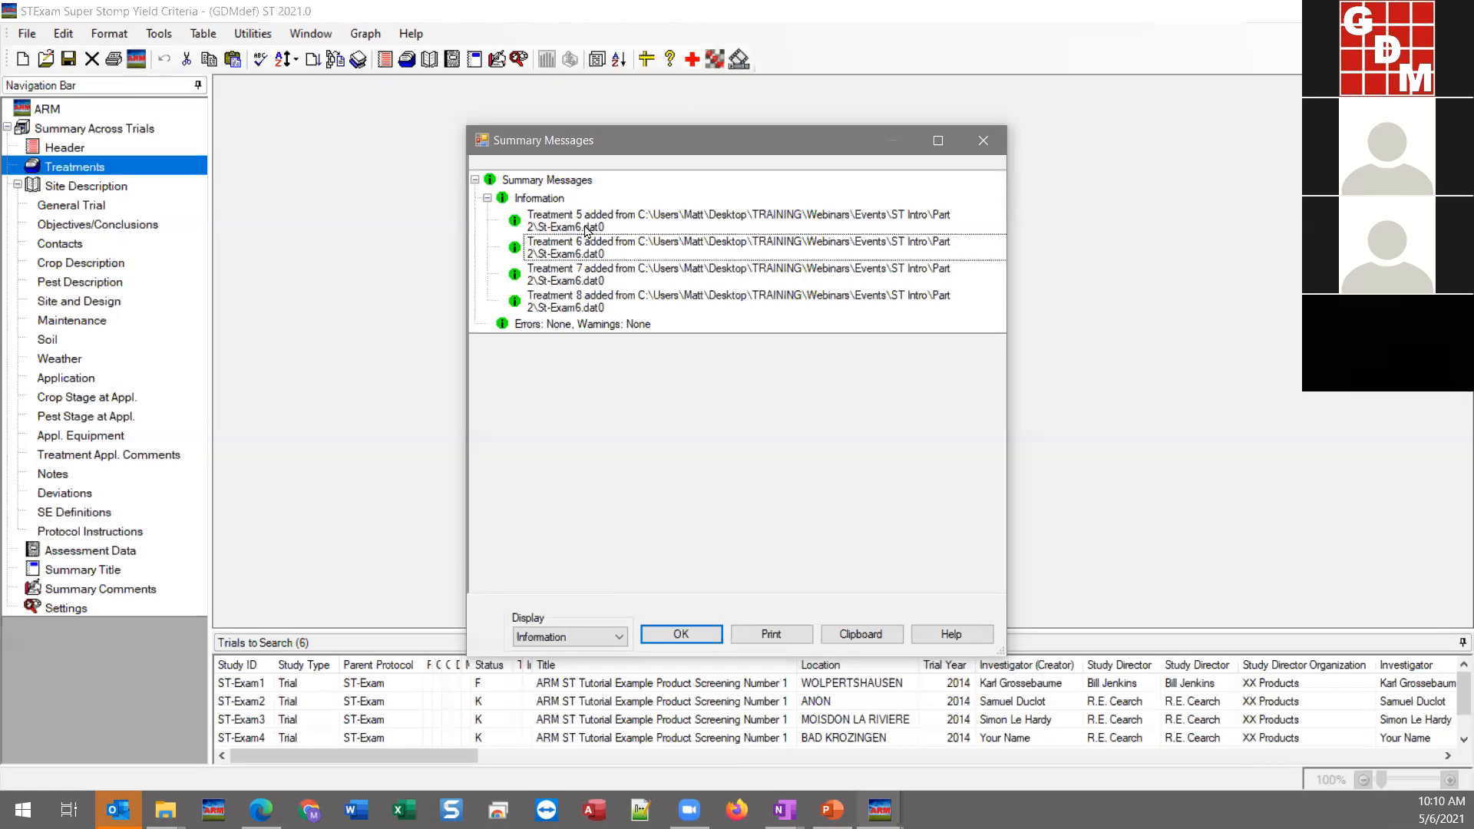
pyautogui.click(676, 634)
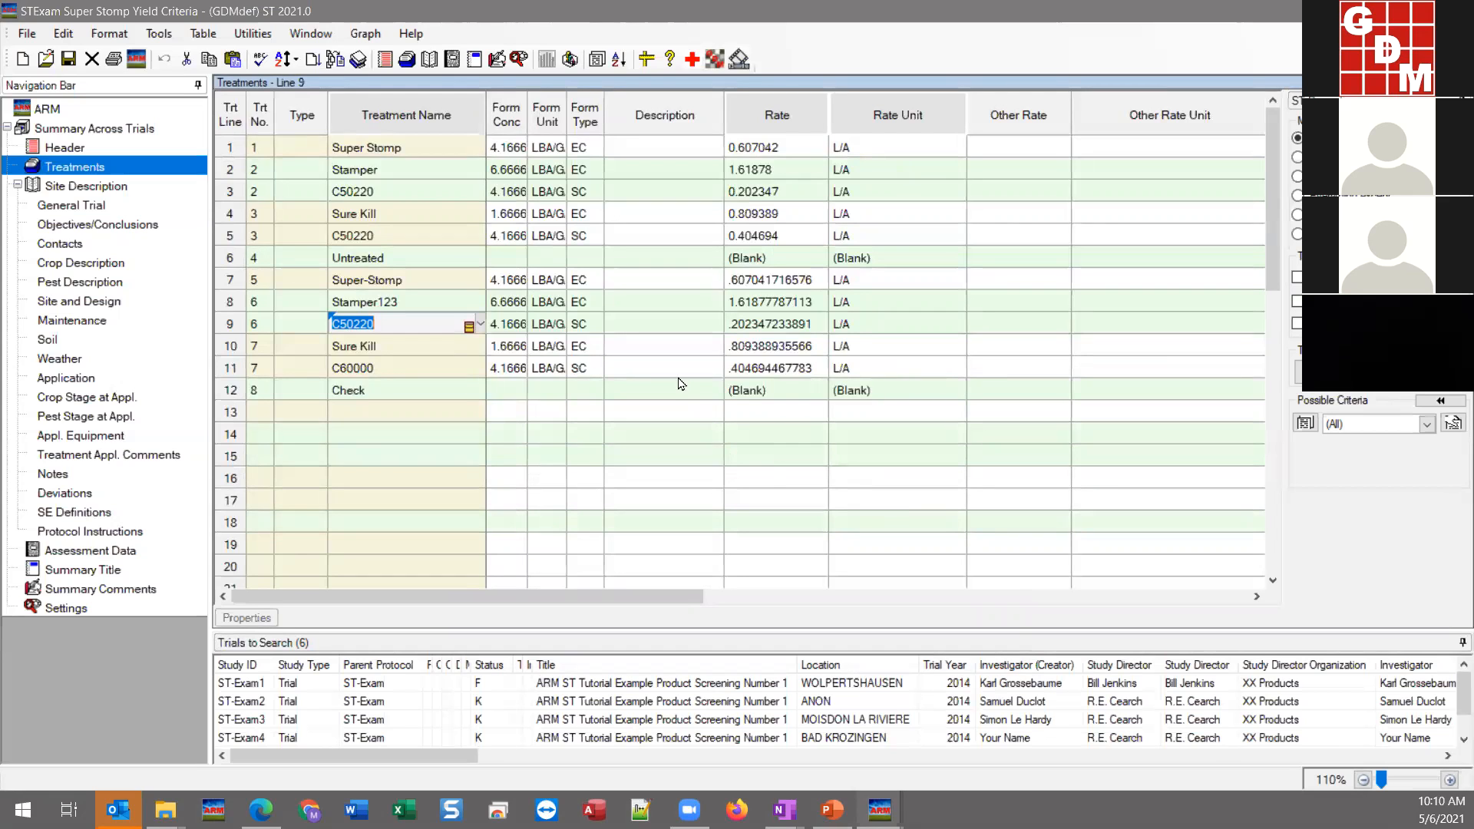
# - Include Super-Stomp alongside Super Stomp in the line 1 treatment name criteria and widen the Treatment Name column
pyautogui.click(237, 286)
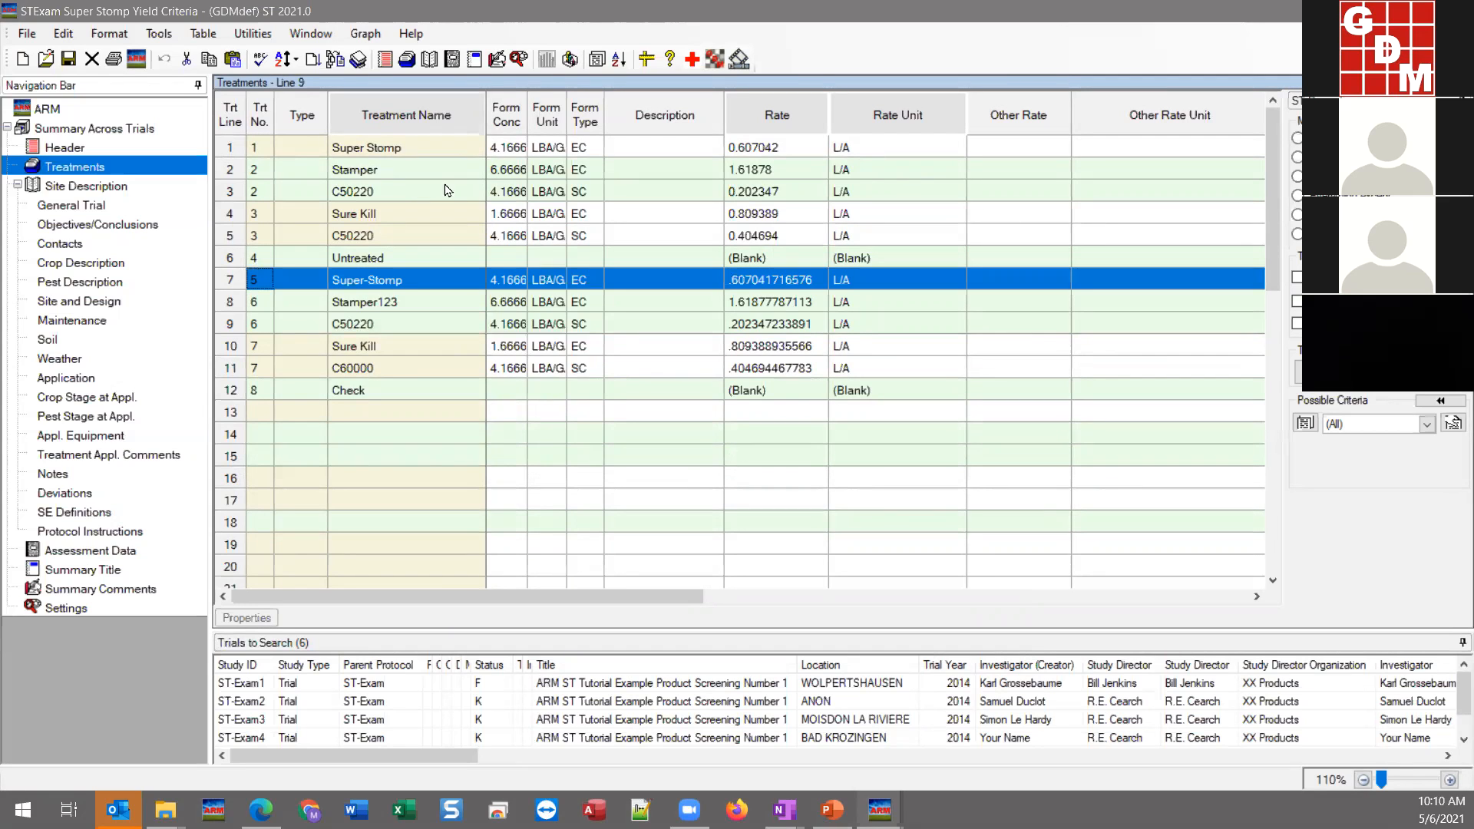
pyautogui.click(475, 453)
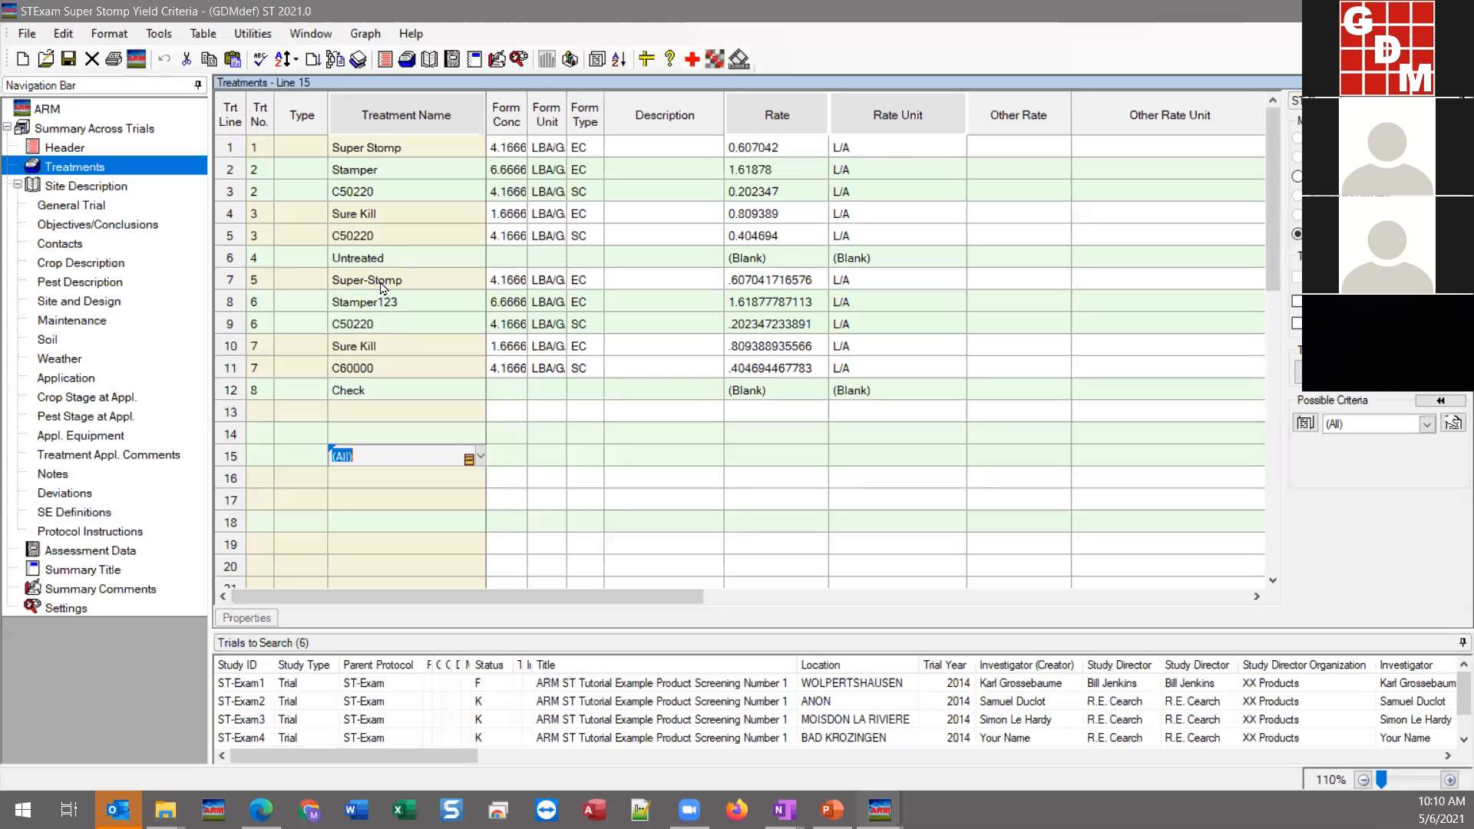
pyautogui.click(372, 147)
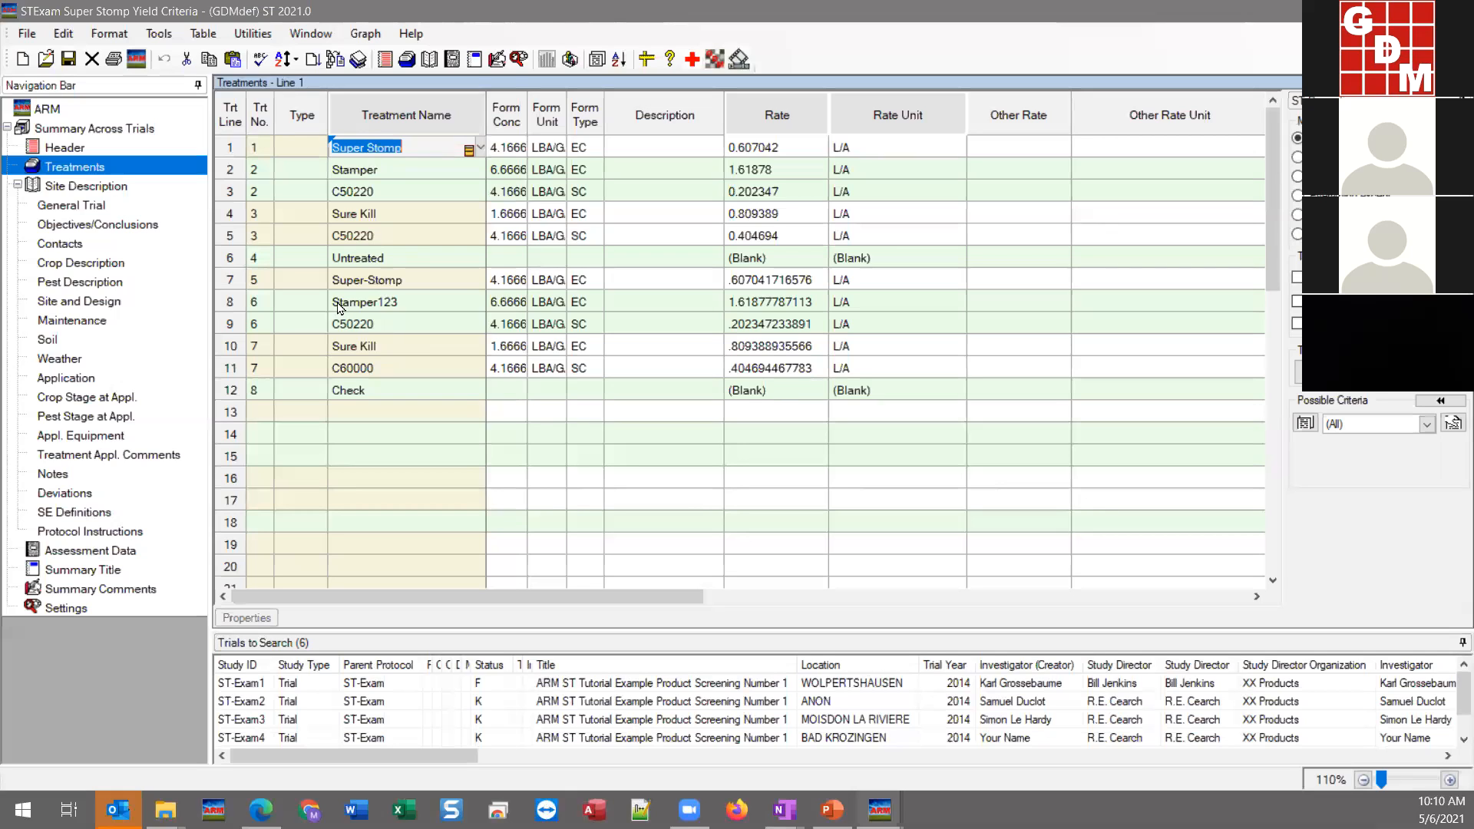
pyautogui.click(408, 284)
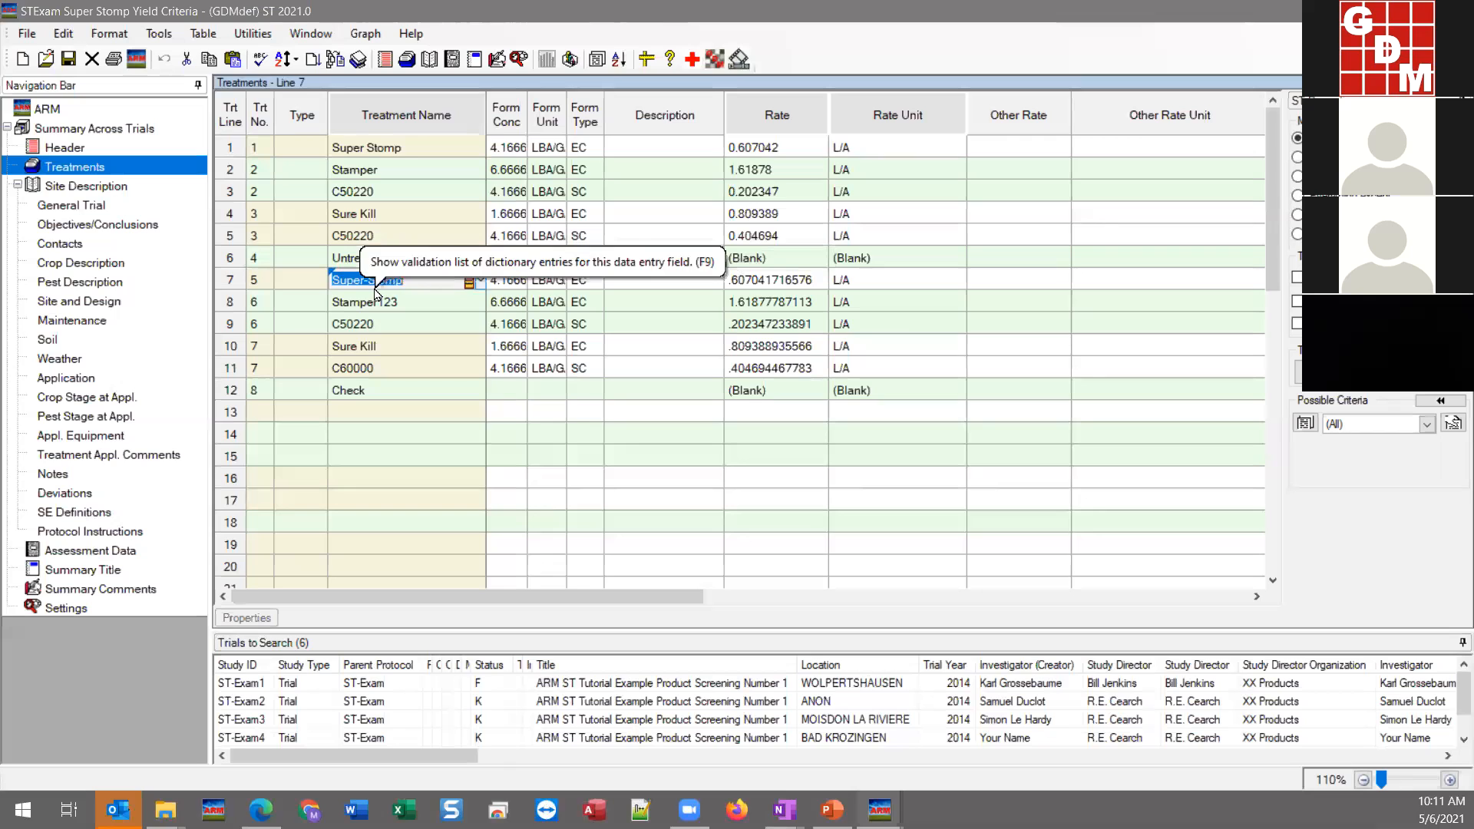
pyautogui.click(380, 150)
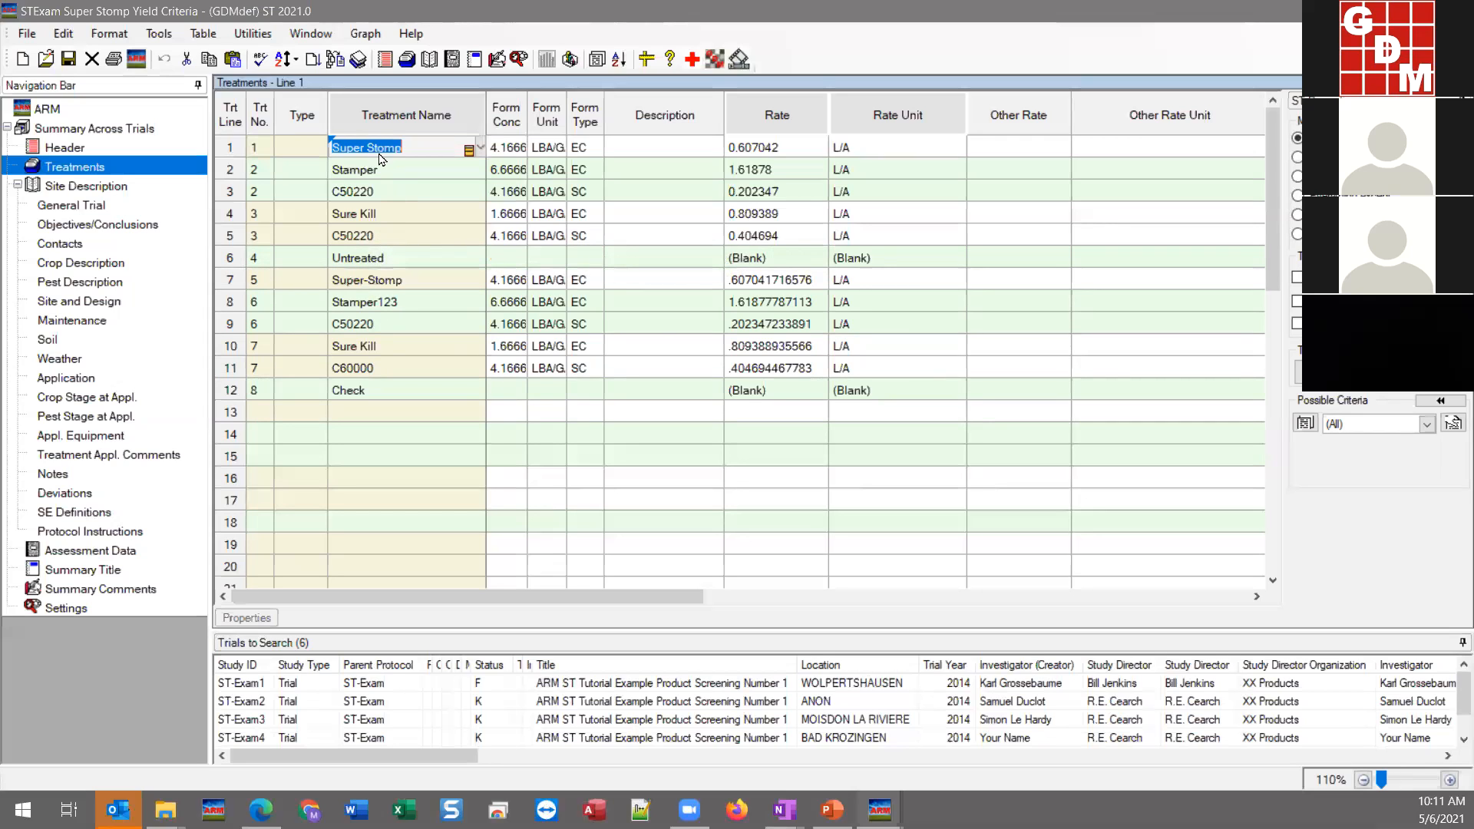
pyautogui.click(416, 146)
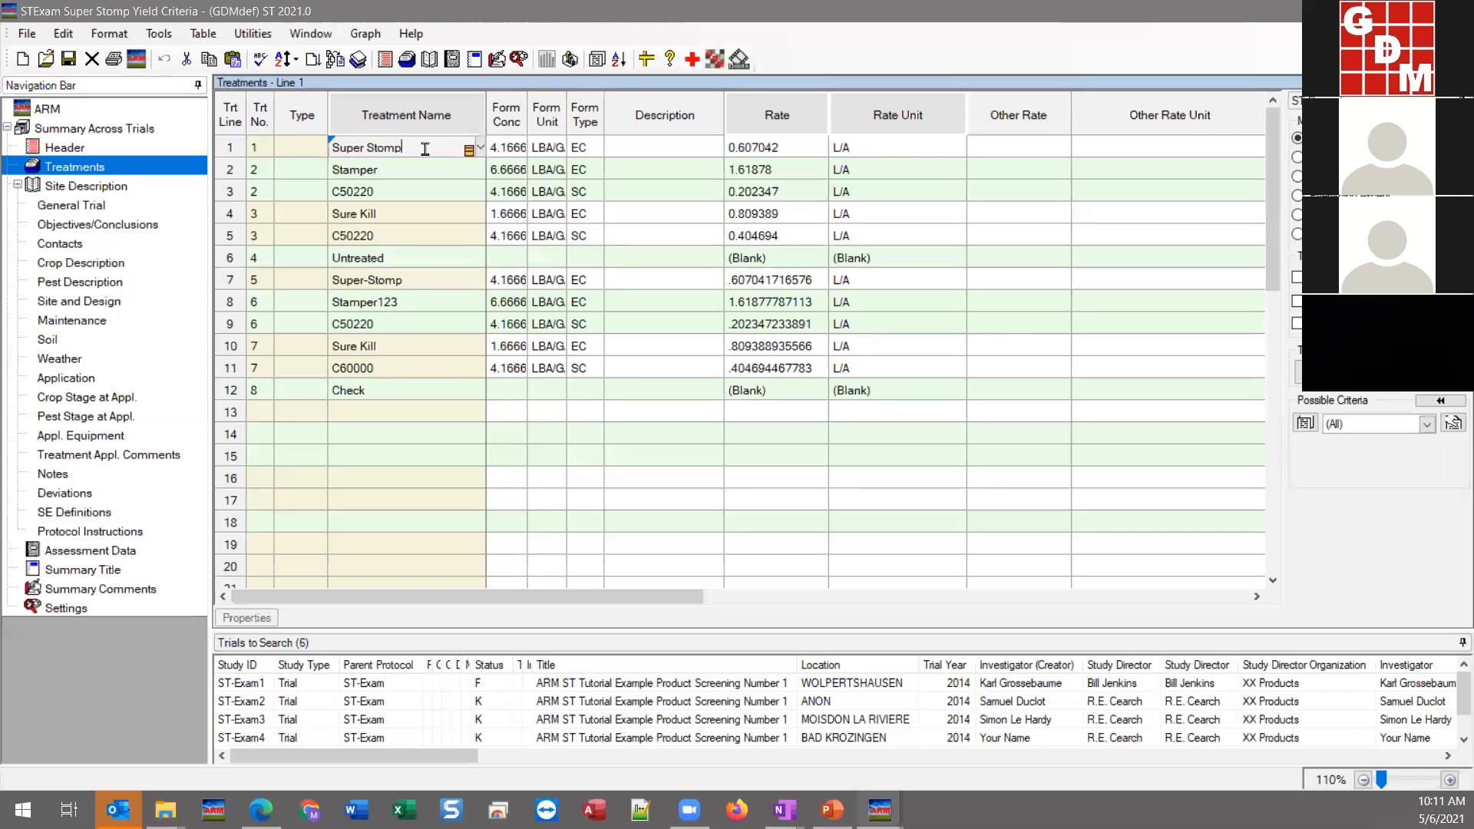
pyautogui.click(469, 151)
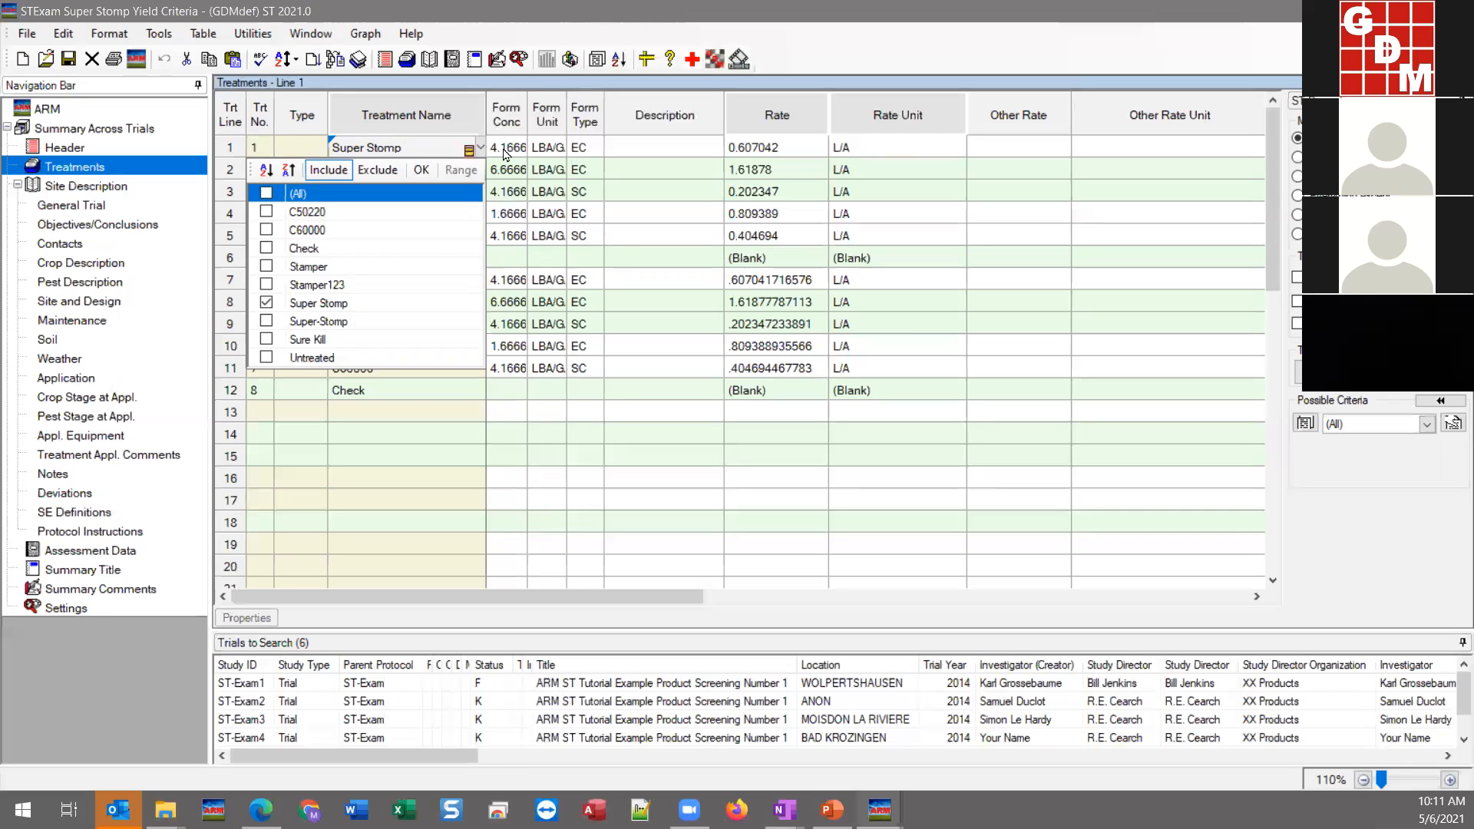
pyautogui.click(267, 327)
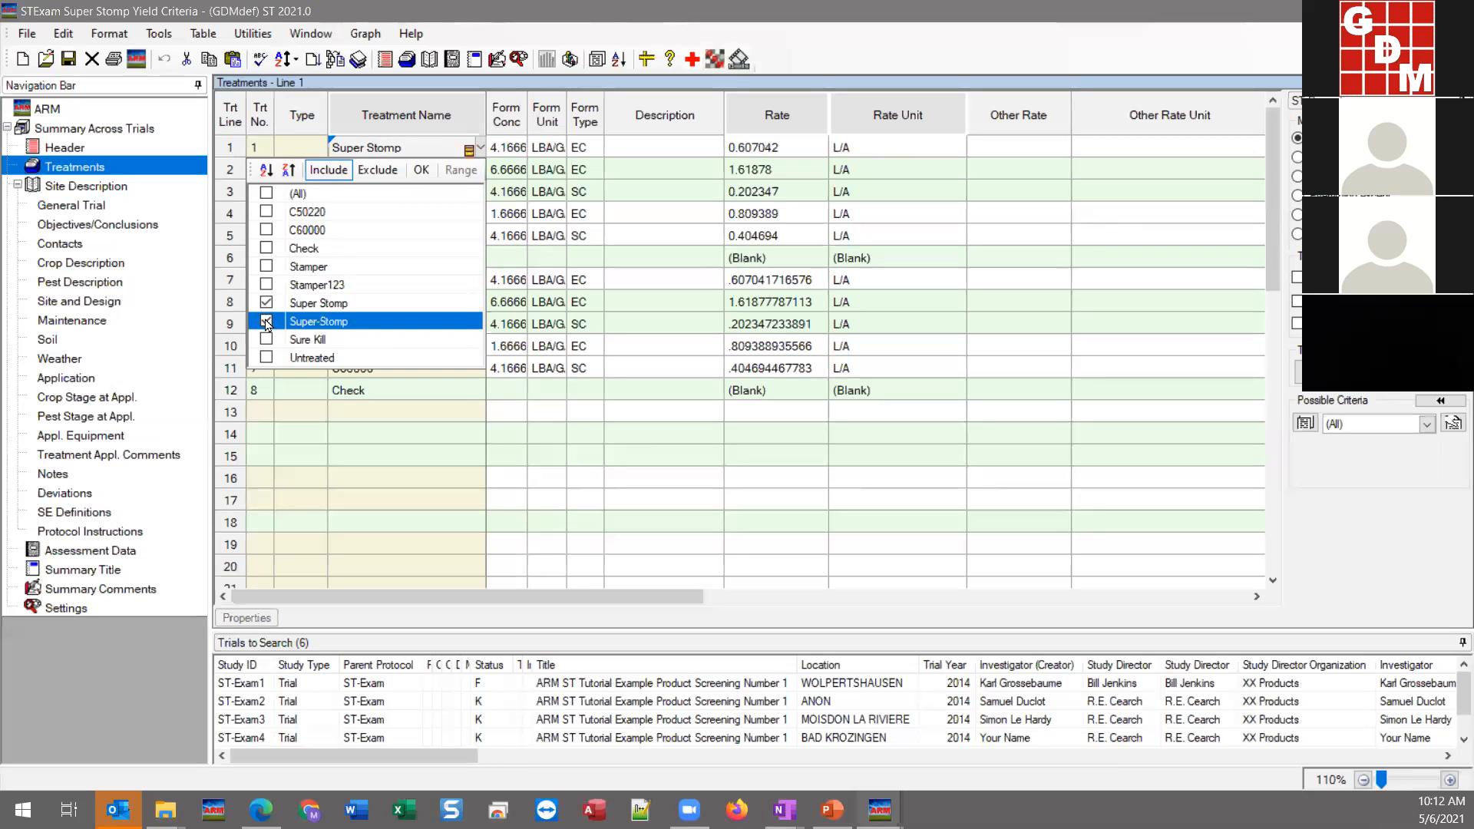
pyautogui.click(422, 171)
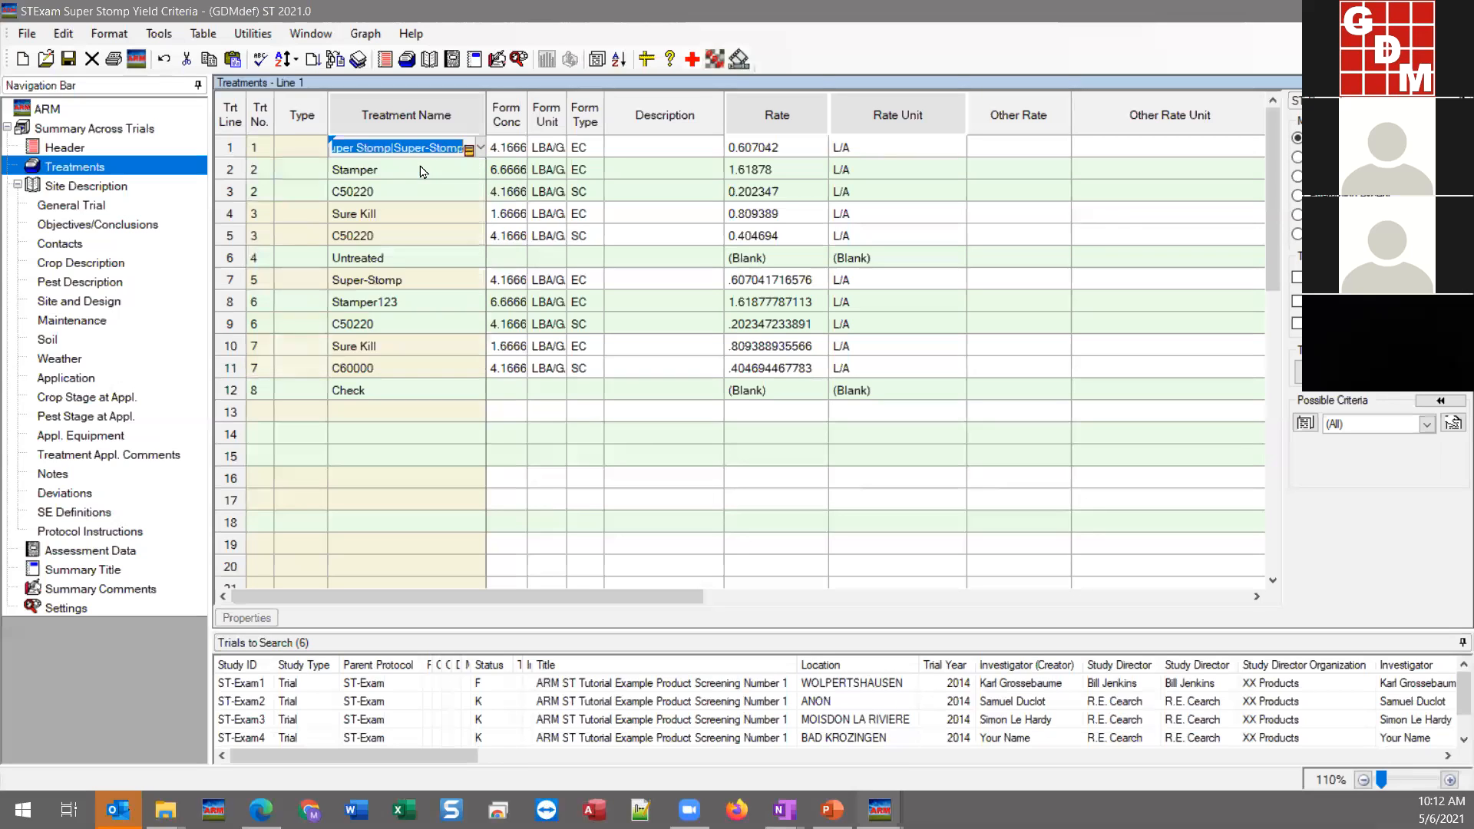
pyautogui.click(432, 453)
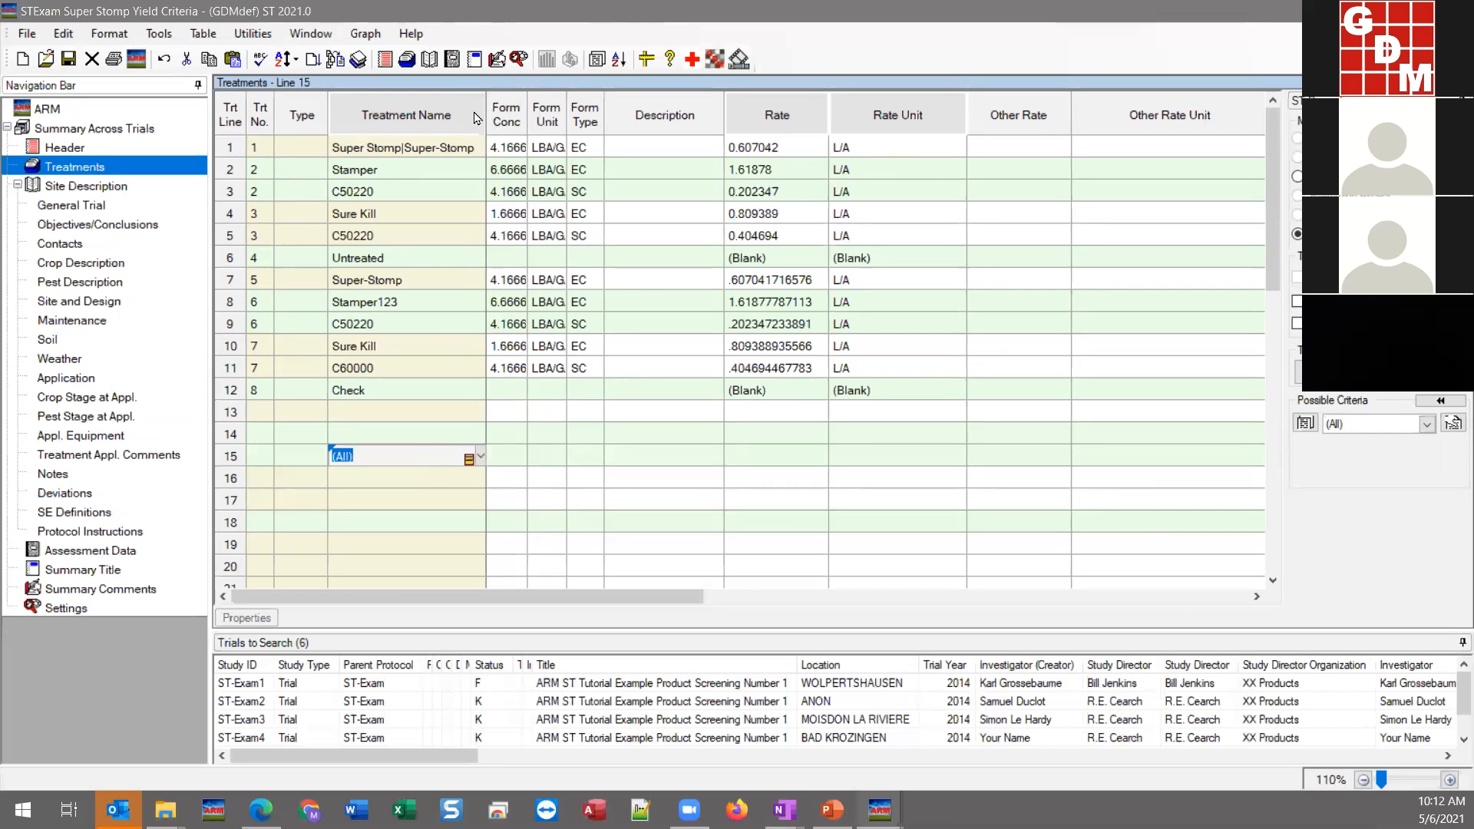
pyautogui.moveTo(485, 111); pyautogui.dragTo(511, 111)
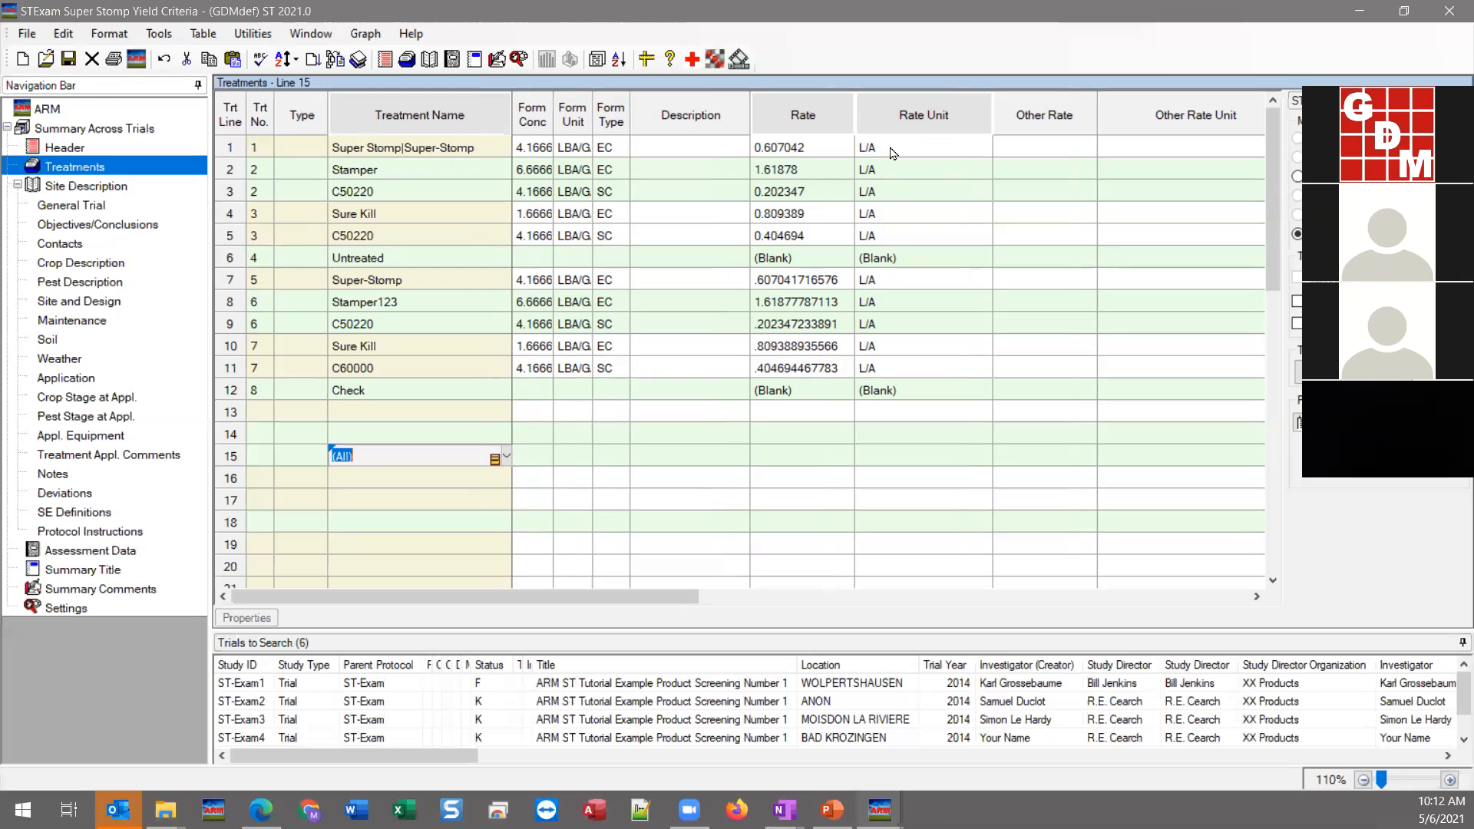
# - Delete the redundant Super-Stomp treatment, removing 1 treatment starting at number 5 in sequential order
pyautogui.click(468, 149)
pyautogui.click(426, 284)
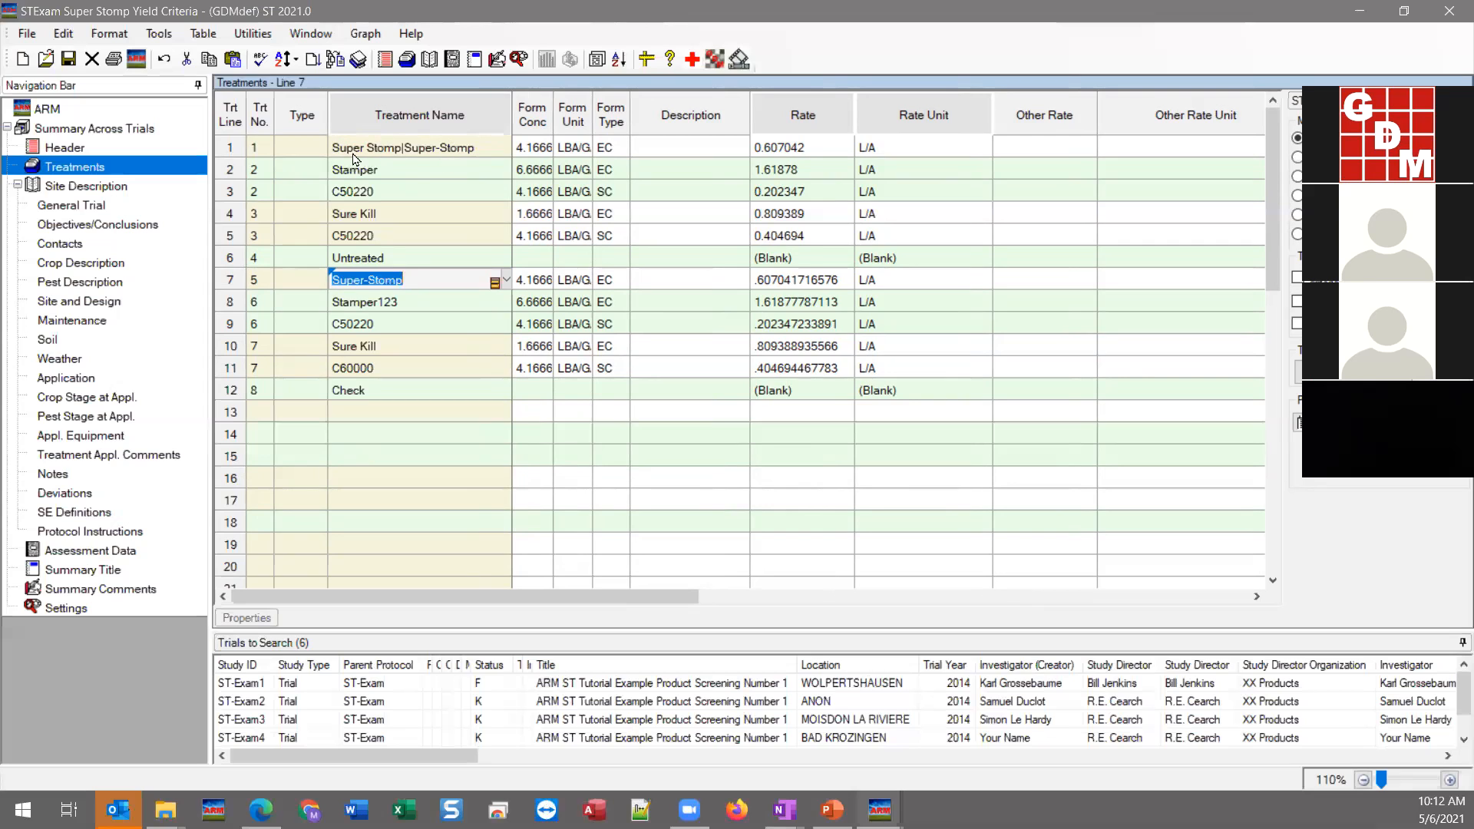
pyautogui.rightClick(419, 280)
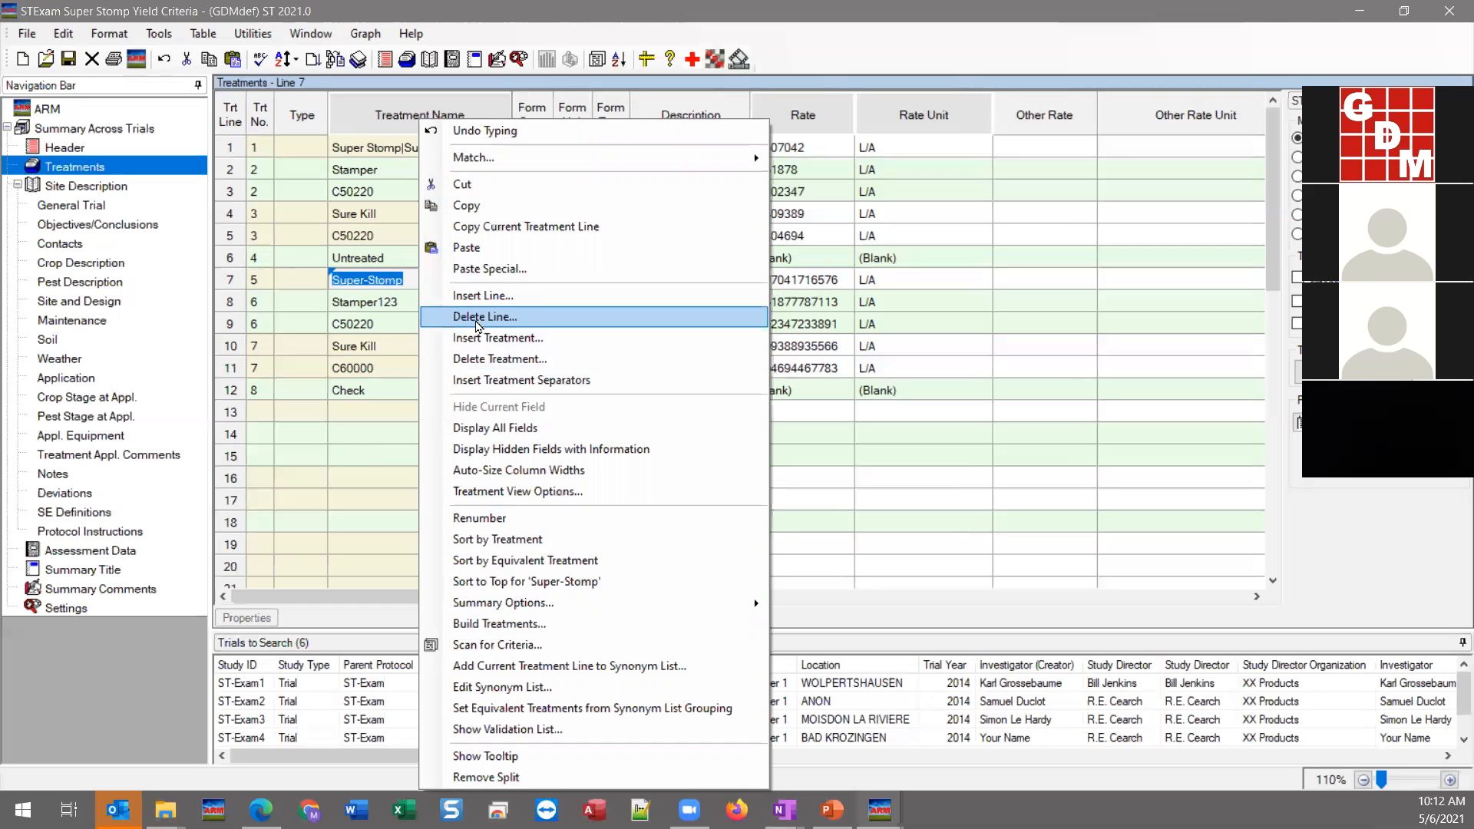
pyautogui.click(518, 367)
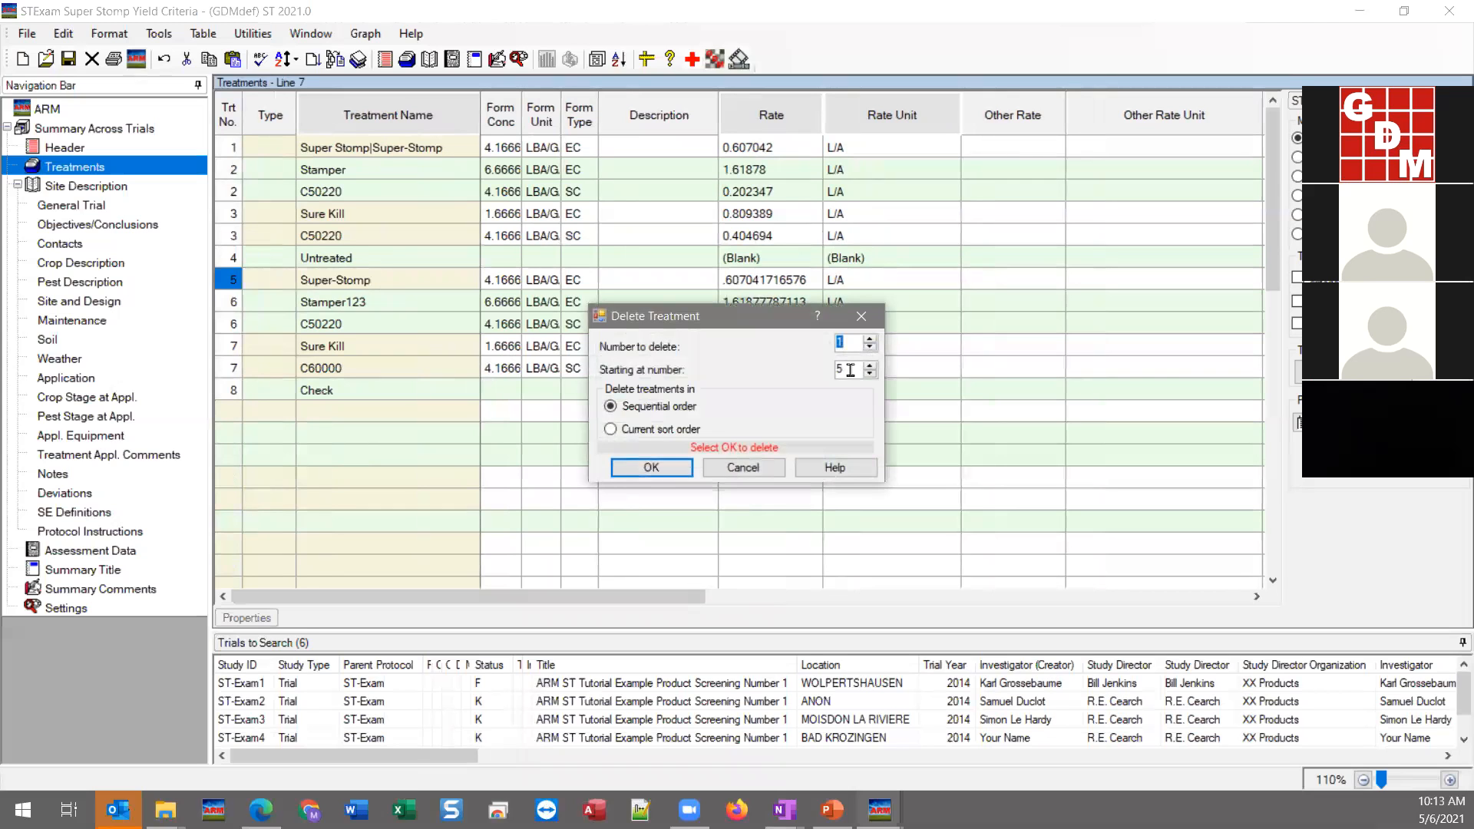
pyautogui.click(642, 470)
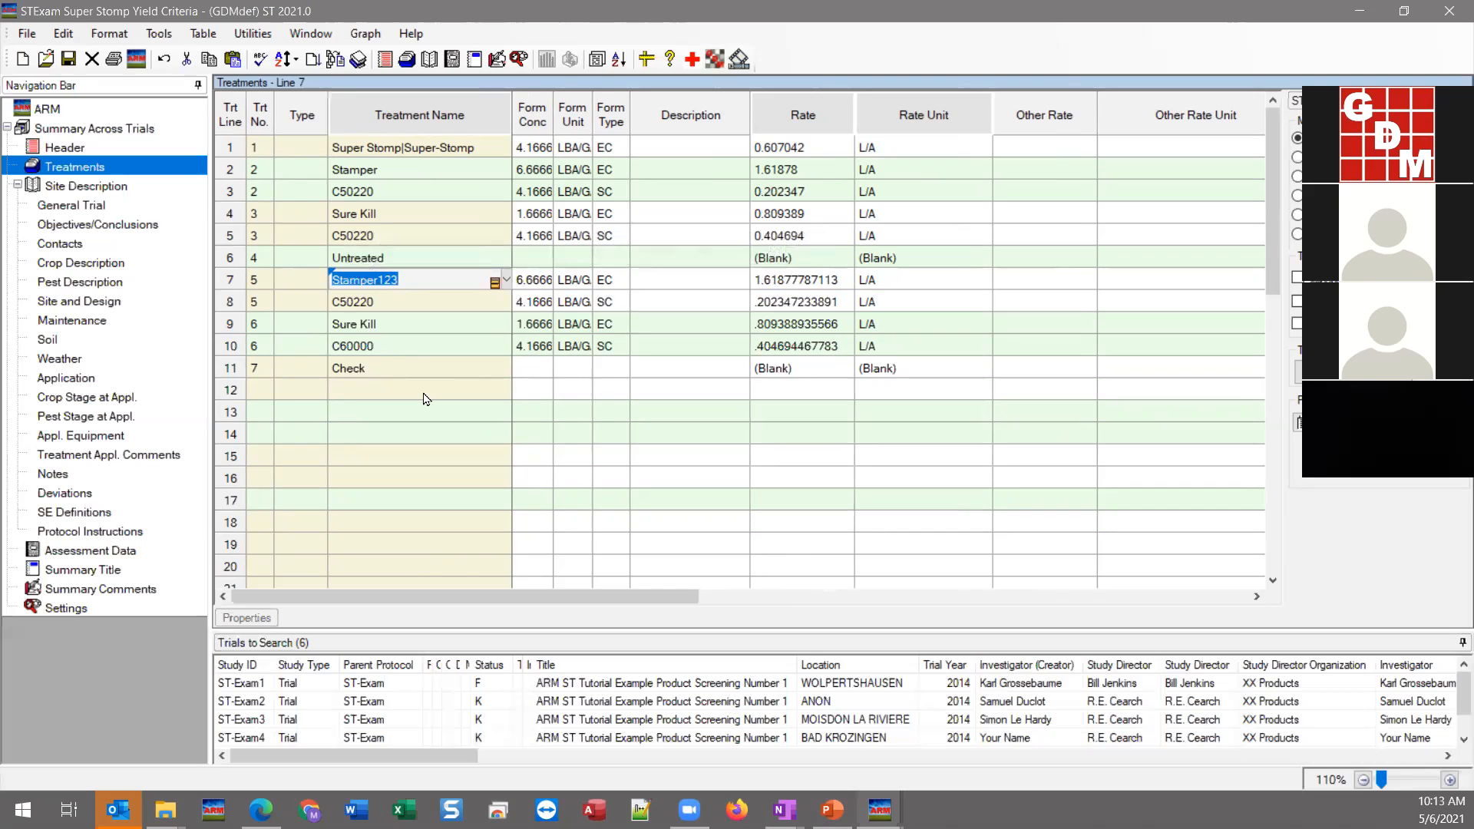
# - Add a trailing wildcard to the line 2 treatment name so it reads Stamper*
pyautogui.click(355, 280)
pyautogui.click(384, 173)
pyautogui.click(364, 281)
pyautogui.click(413, 281)
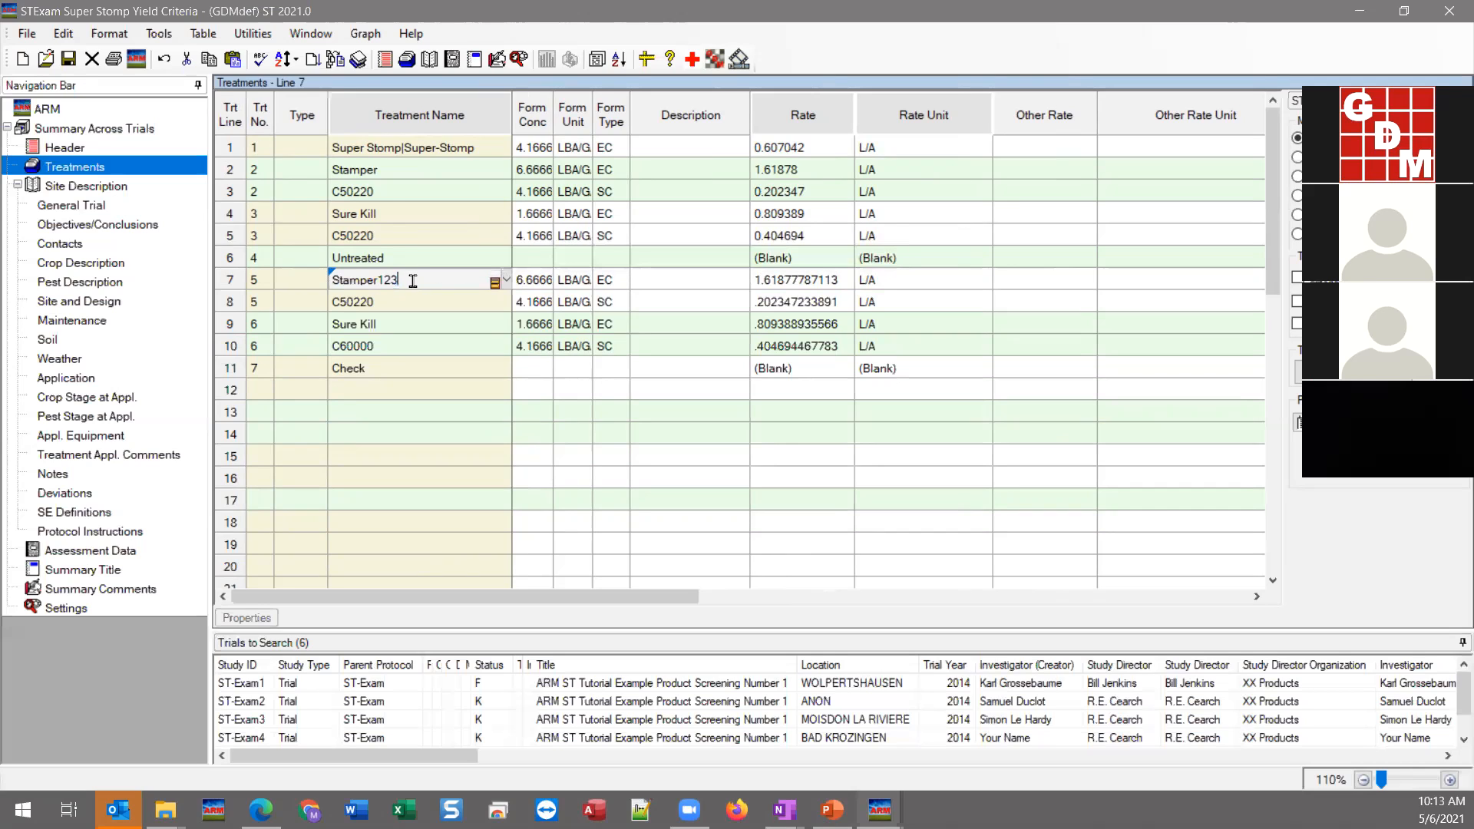
pyautogui.click(390, 175)
pyautogui.click(430, 167)
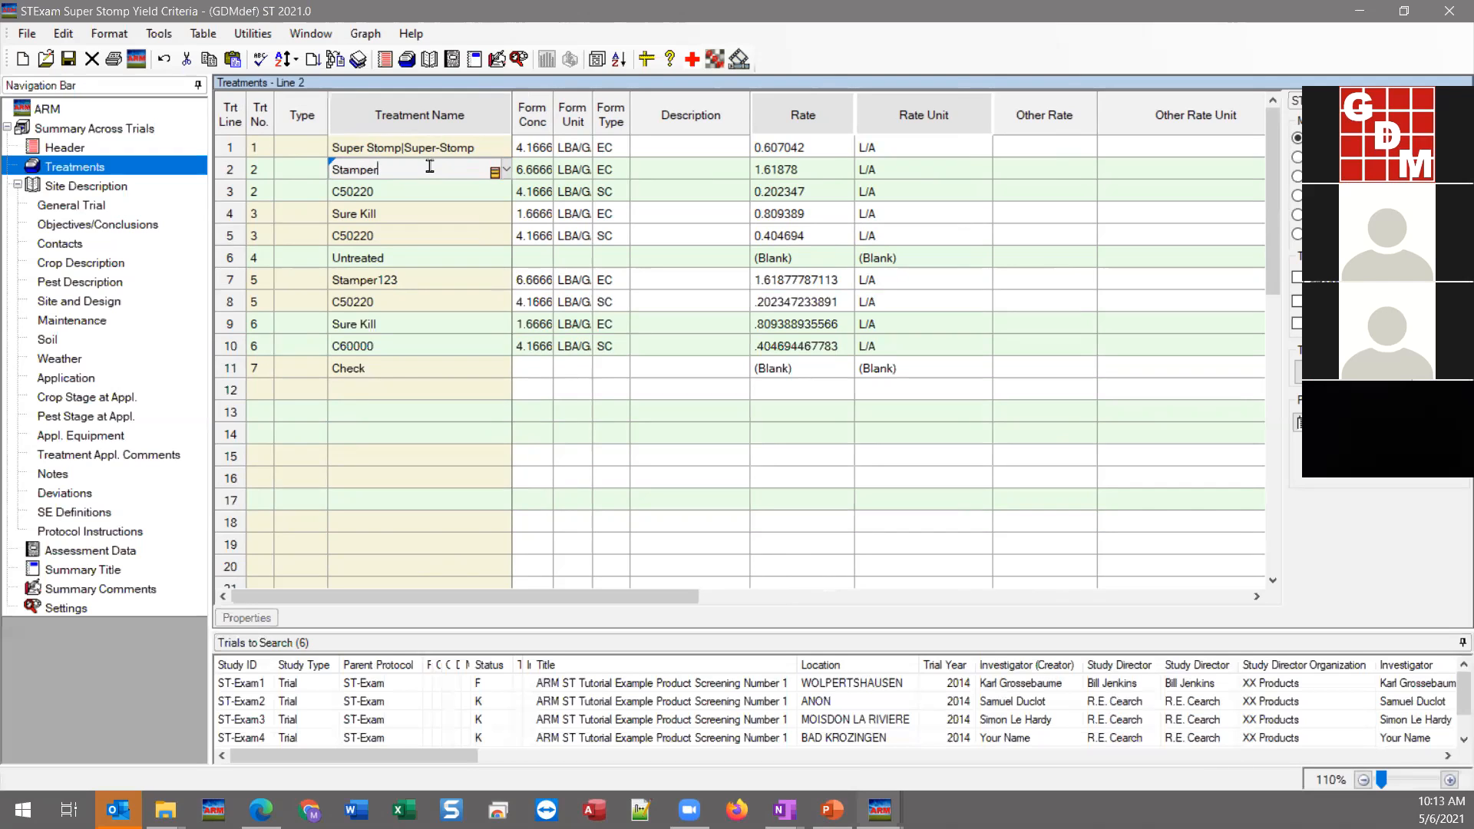
pyautogui.write('*')
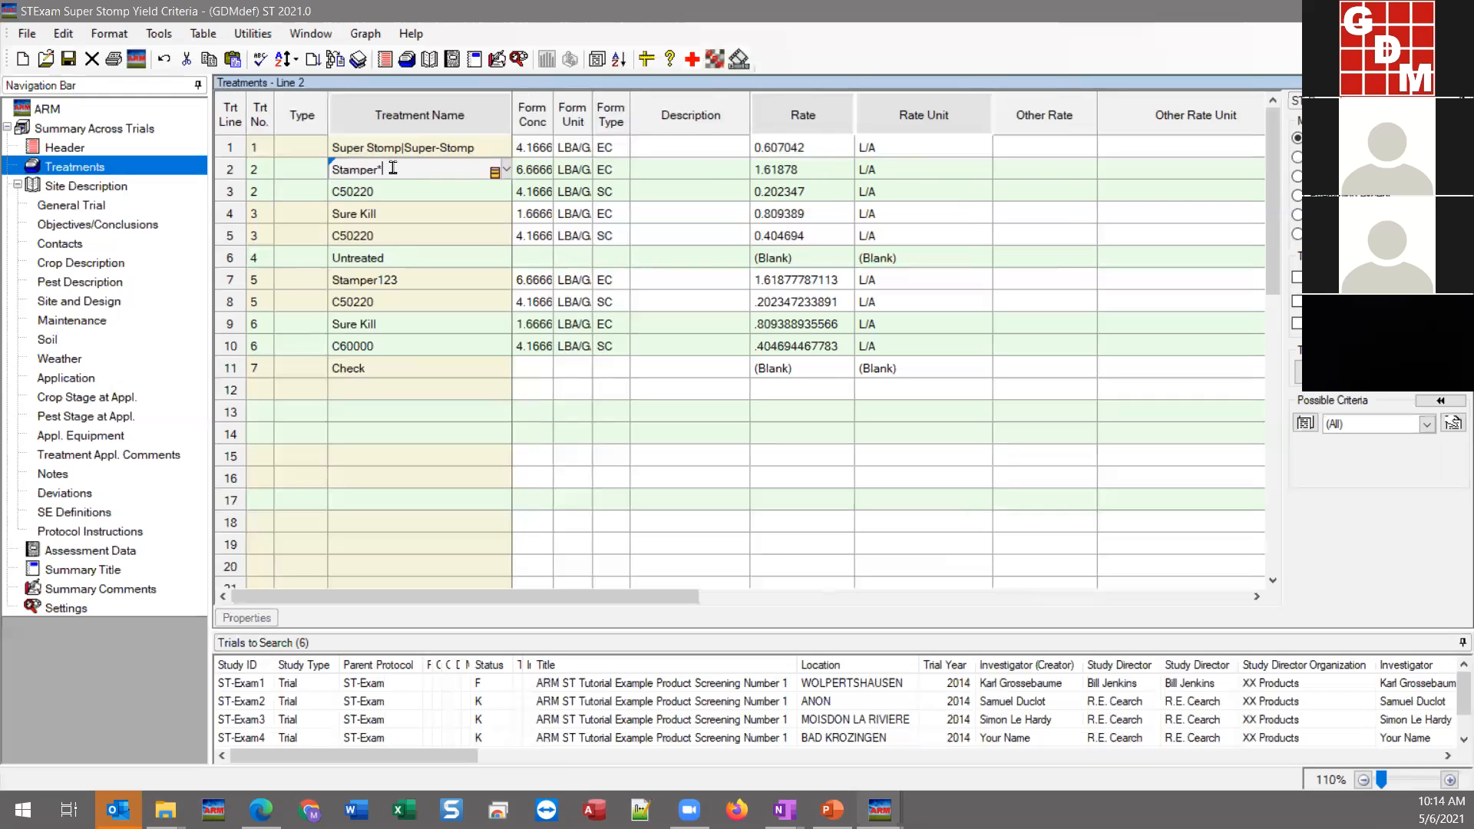
pyautogui.click(398, 197)
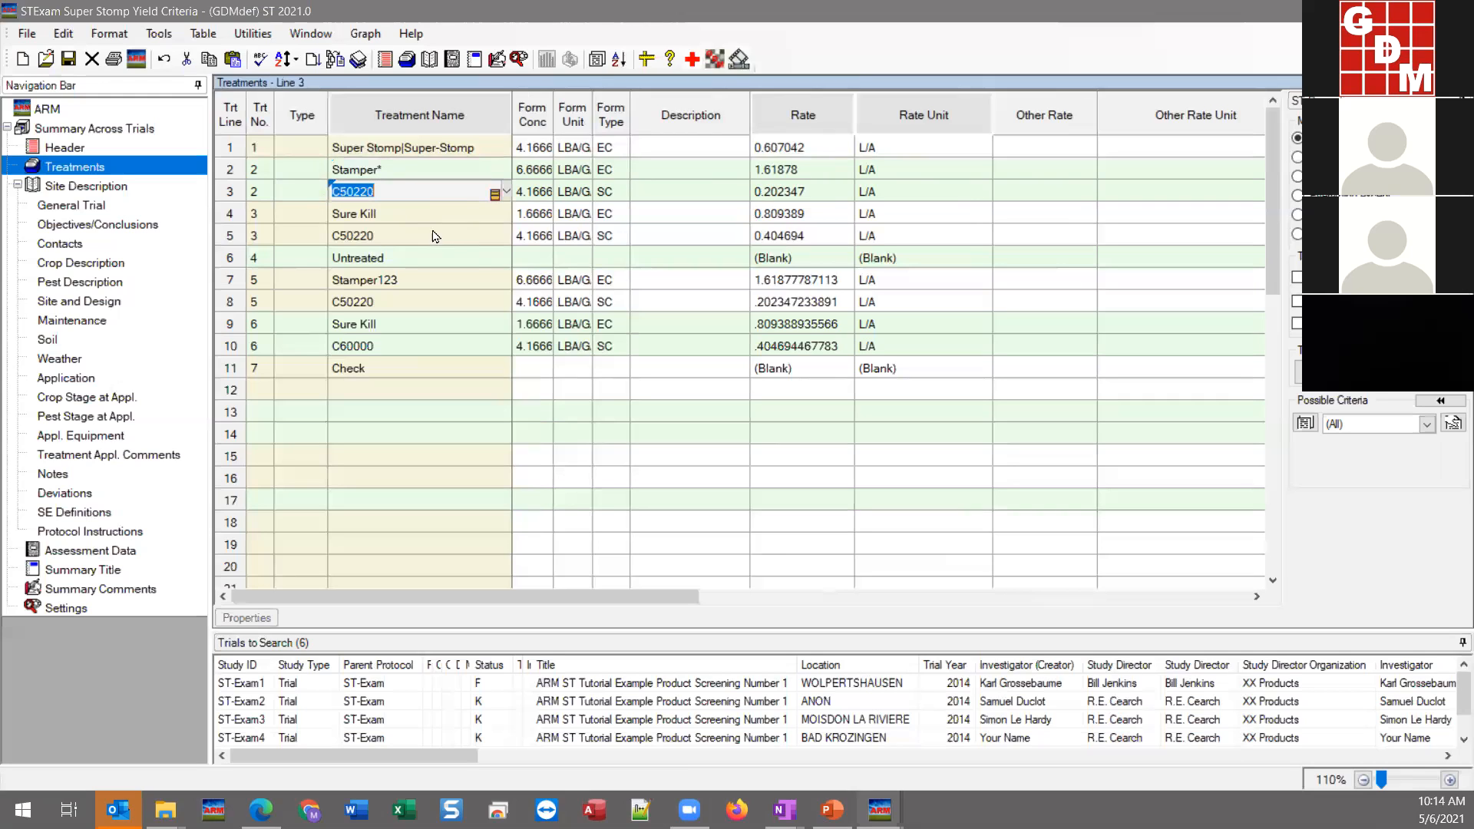
# - Change the match type of the line 2 treatment name so its criteria becomes *Stamper*
pyautogui.click(440, 170)
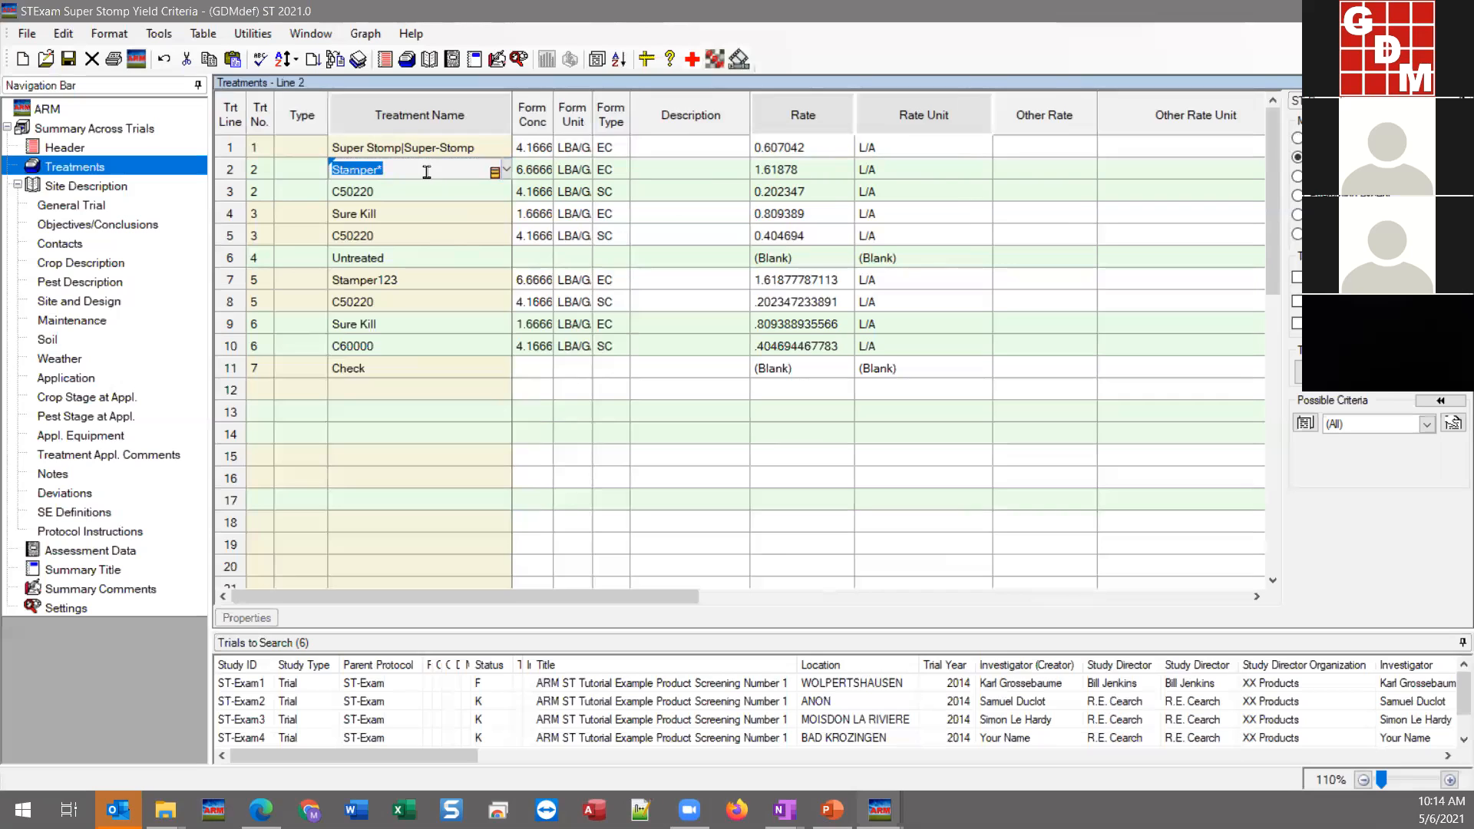
pyautogui.click(1295, 101)
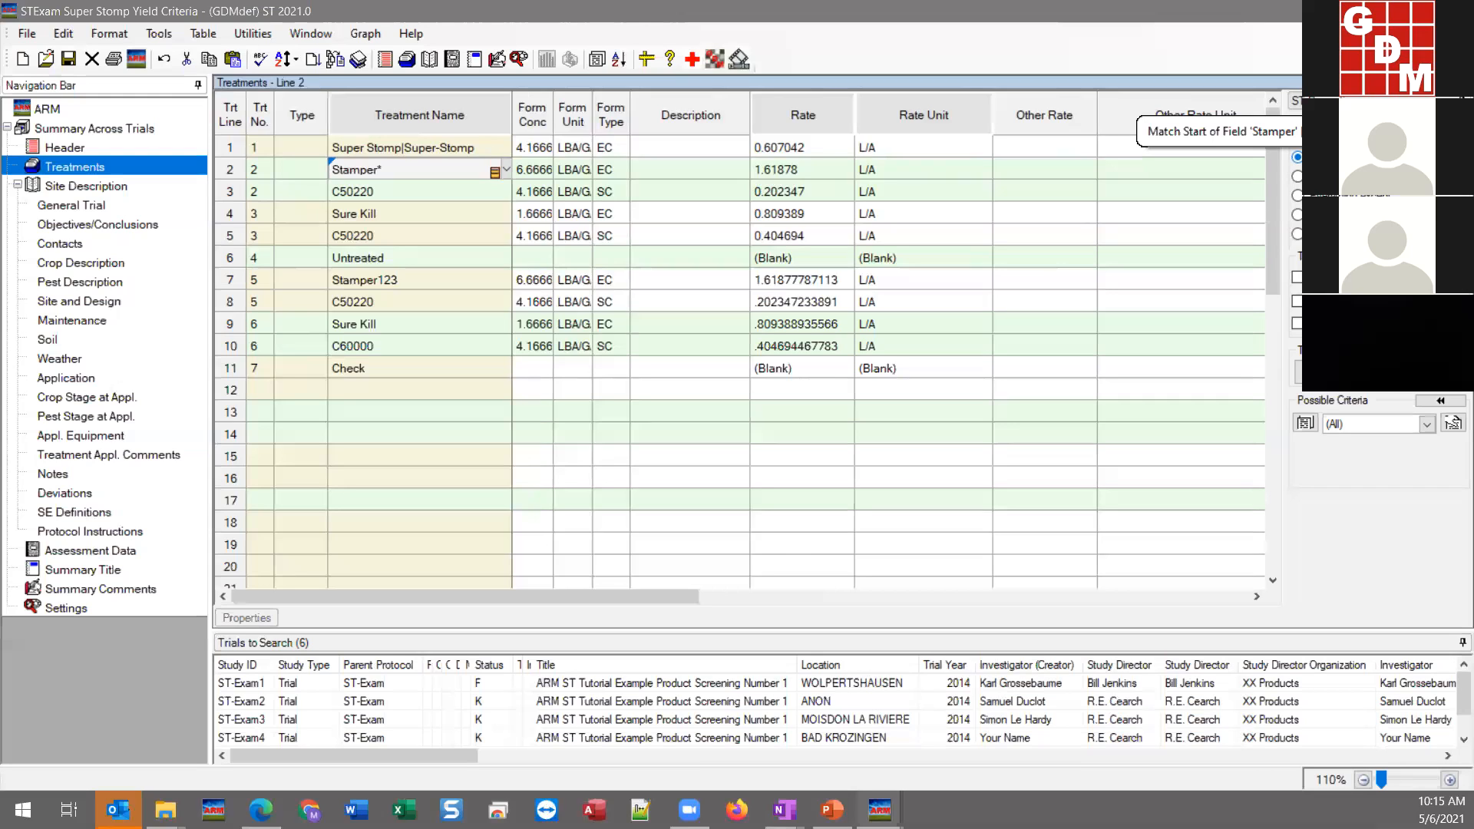
pyautogui.click(1297, 214)
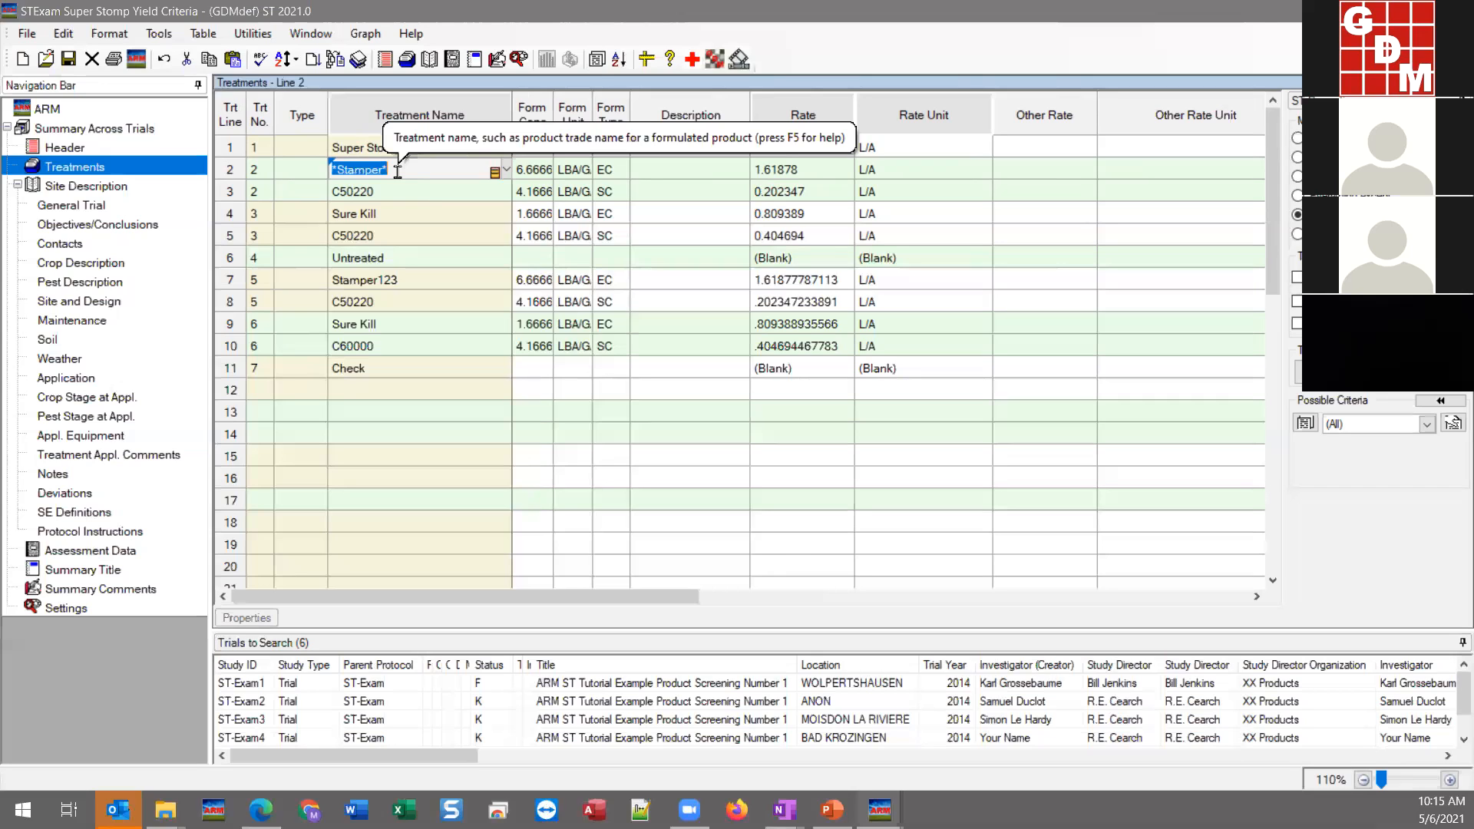
# - Change the match type of the line 2 treatment name so its criteria becomes Stamper*
pyautogui.click(1304, 158)
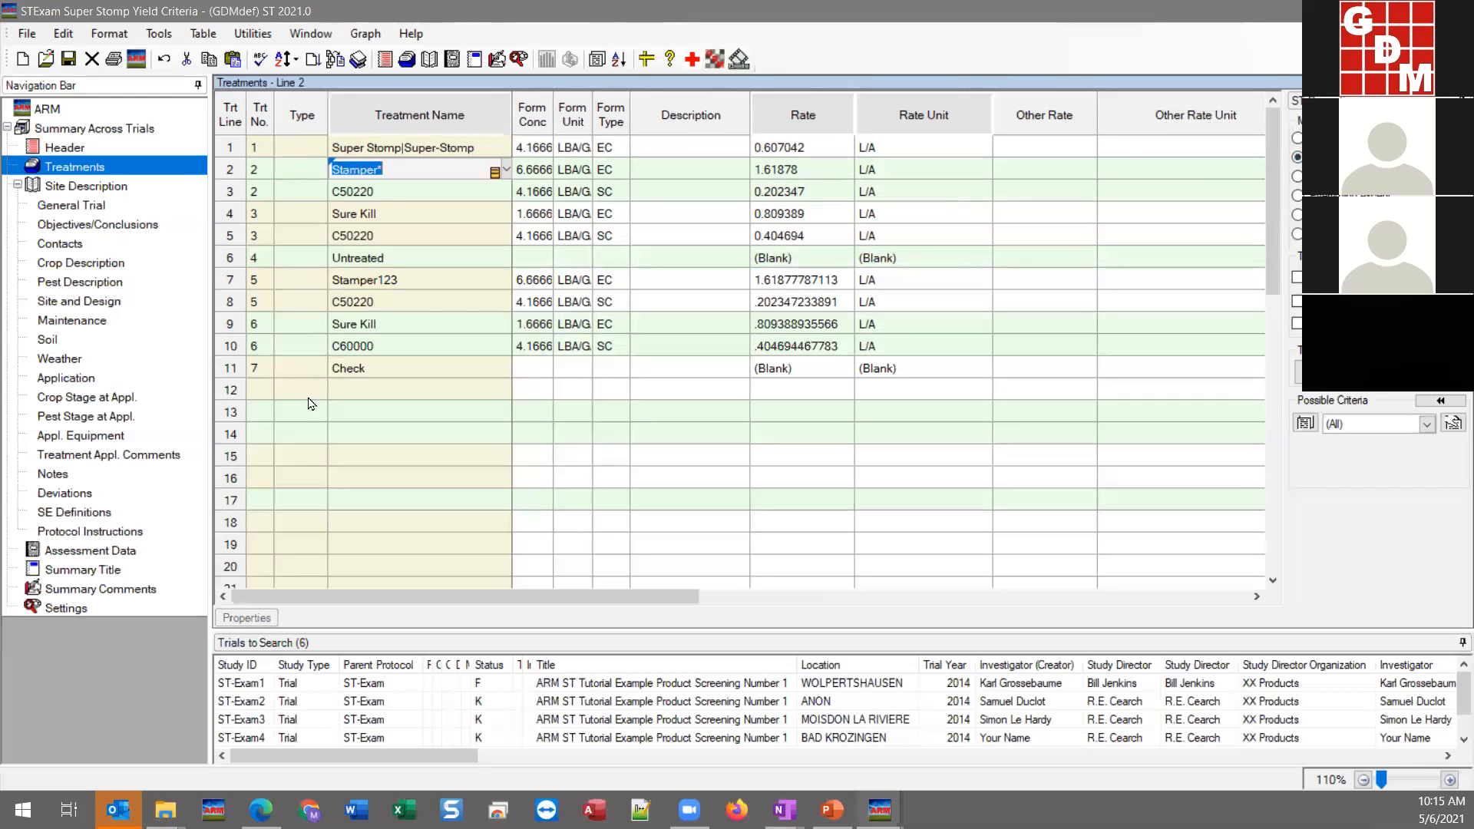
pyautogui.click(407, 175)
# - Delete the redundant Stamper123 treatment, removing 1 treatment starting at number 5 in sequential order
pyautogui.click(418, 277)
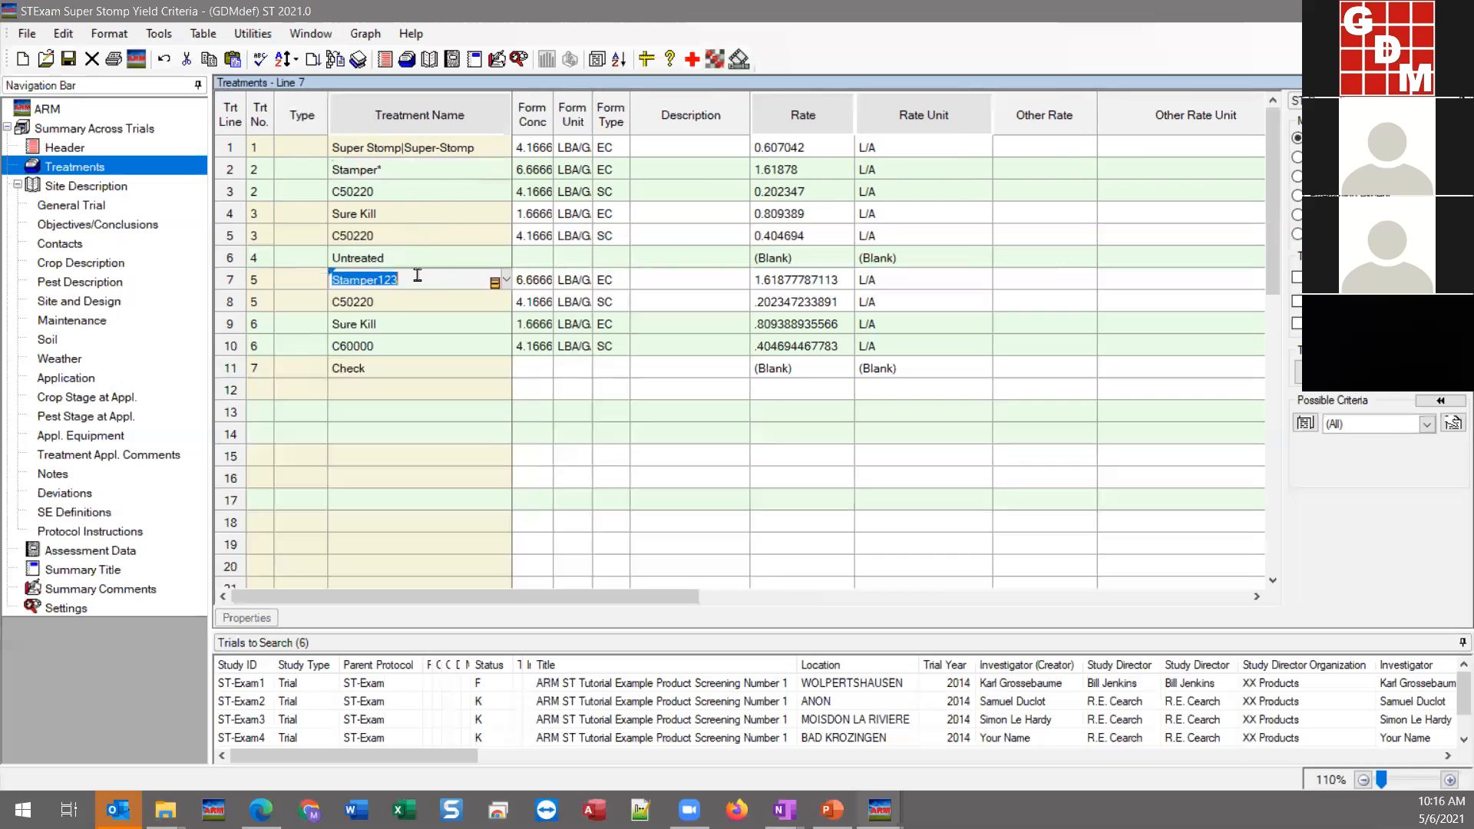
pyautogui.rightClick(418, 280)
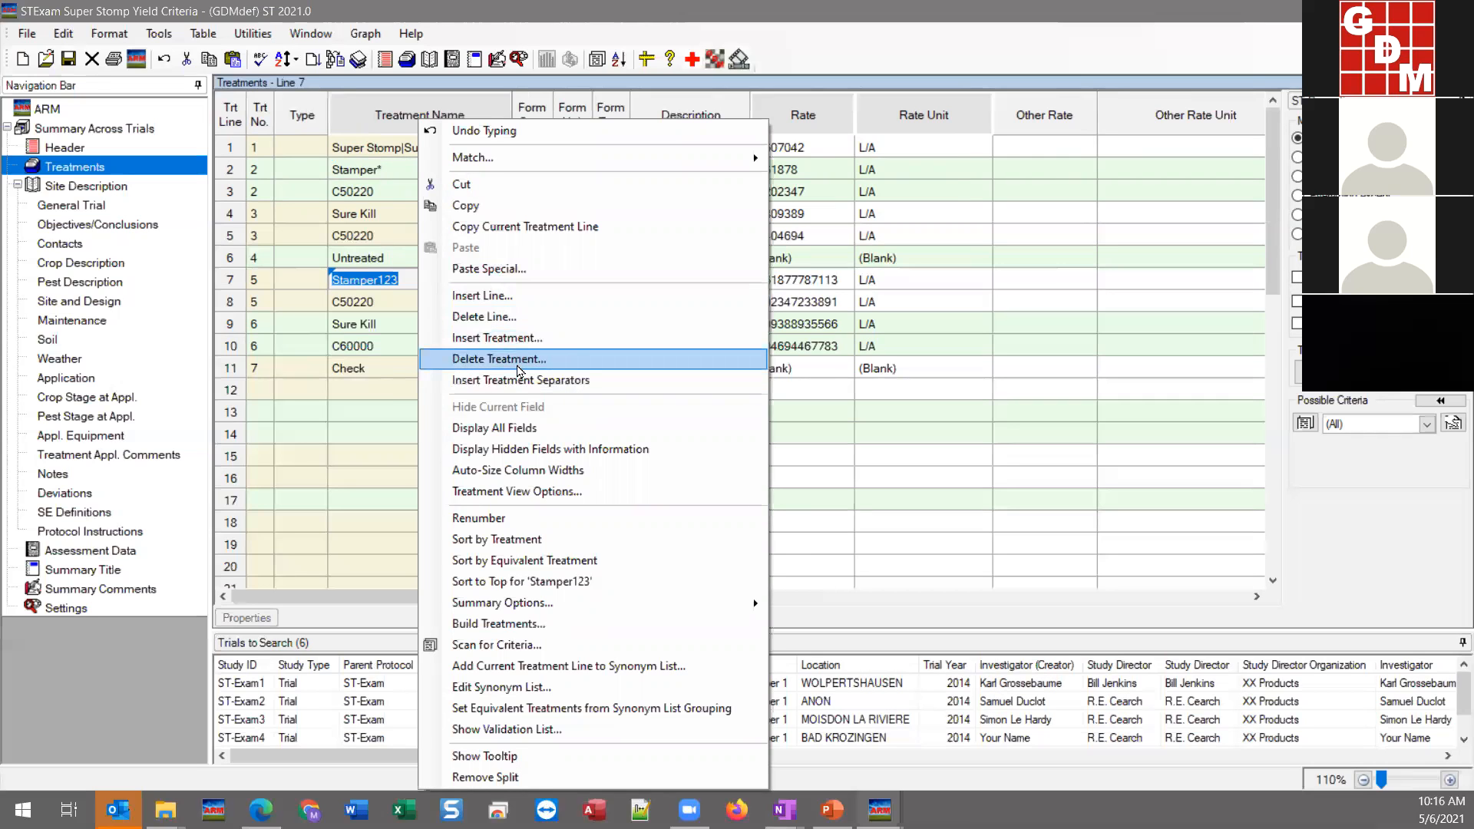
pyautogui.click(519, 359)
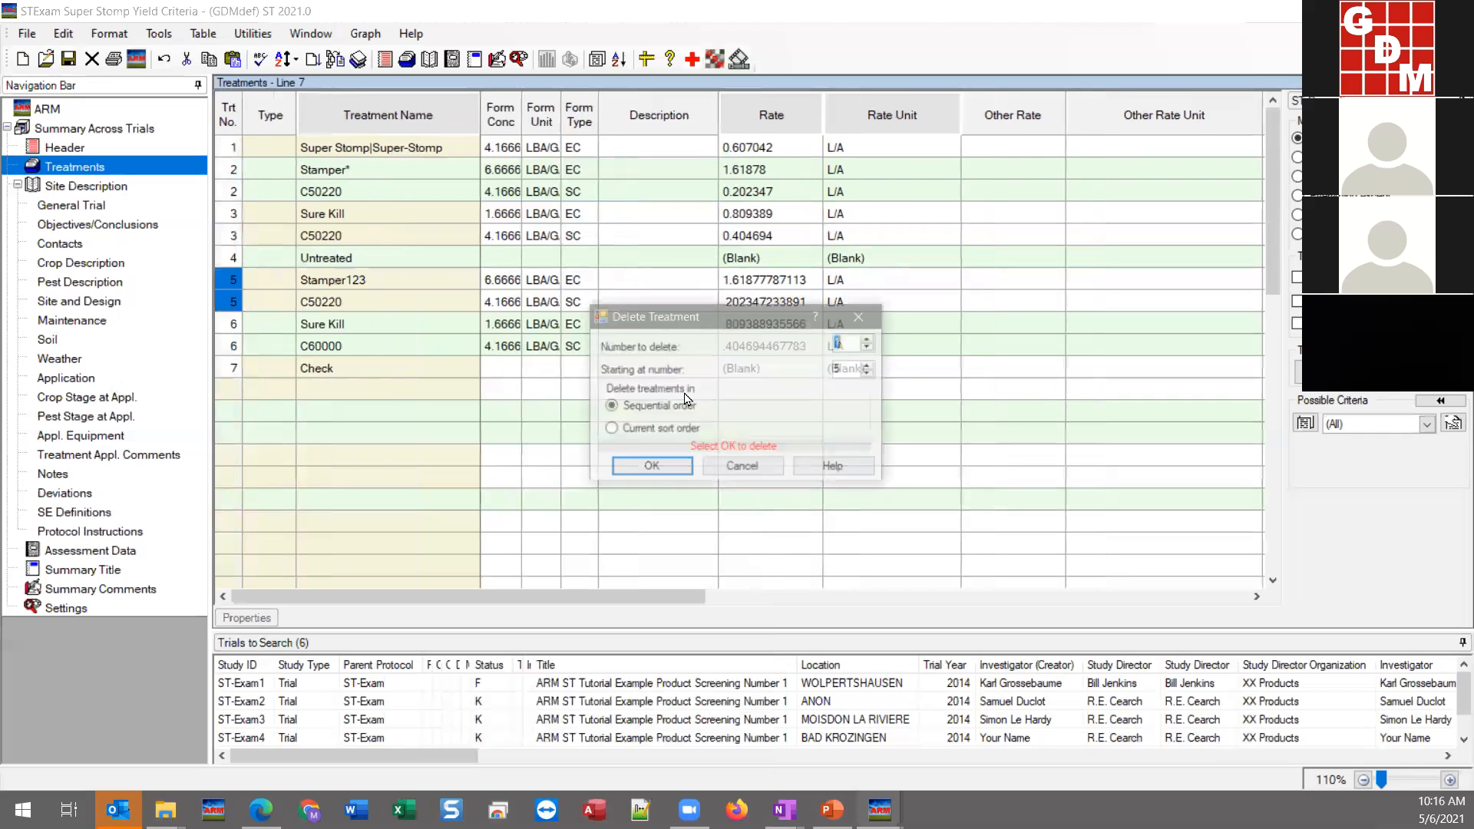
pyautogui.click(650, 470)
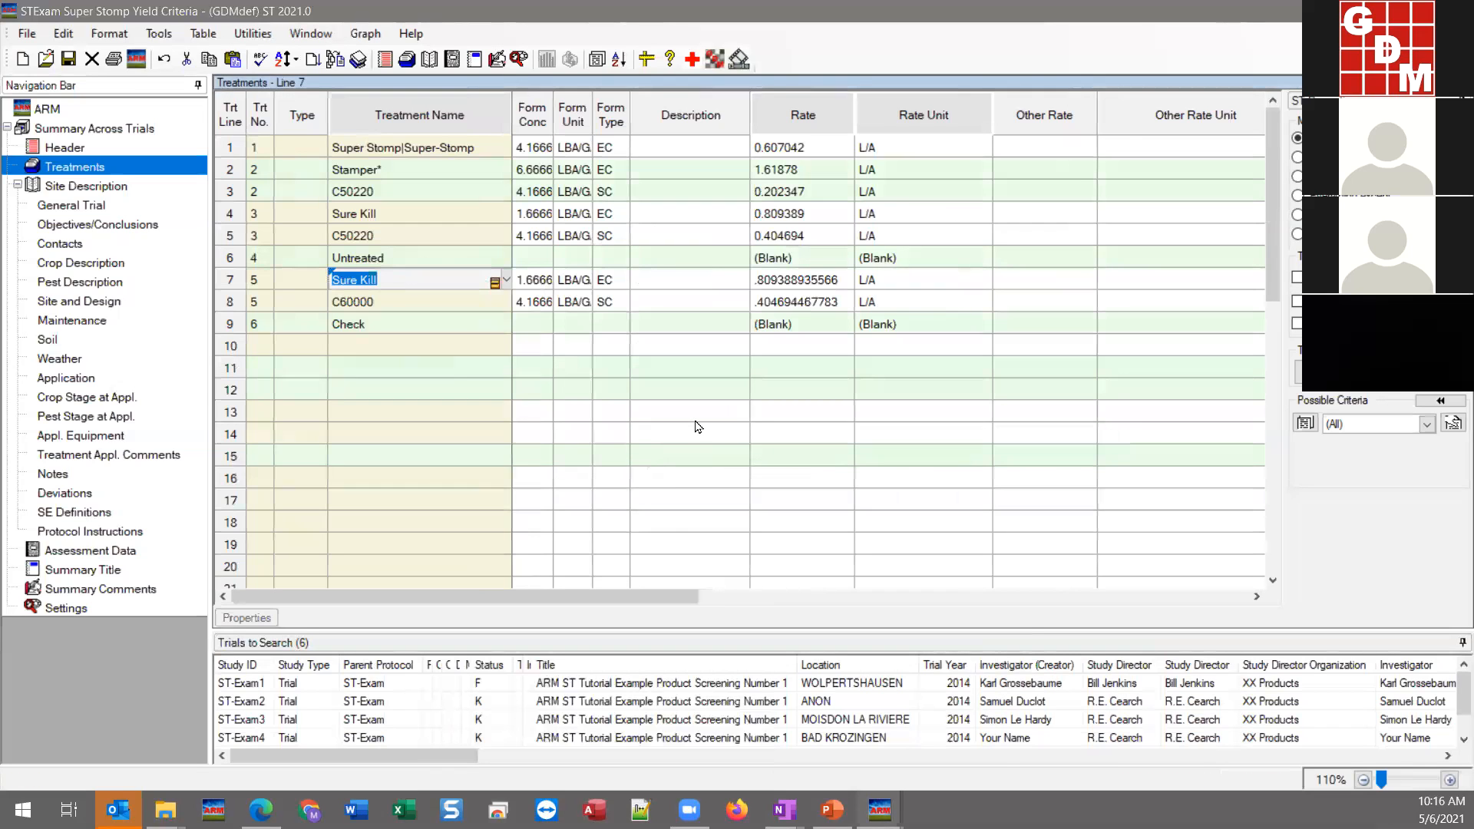
# - Compare the two Sure Kill treatments and their tank-mix partner names on lines 5 and 8
pyautogui.click(453, 279)
pyautogui.click(411, 218)
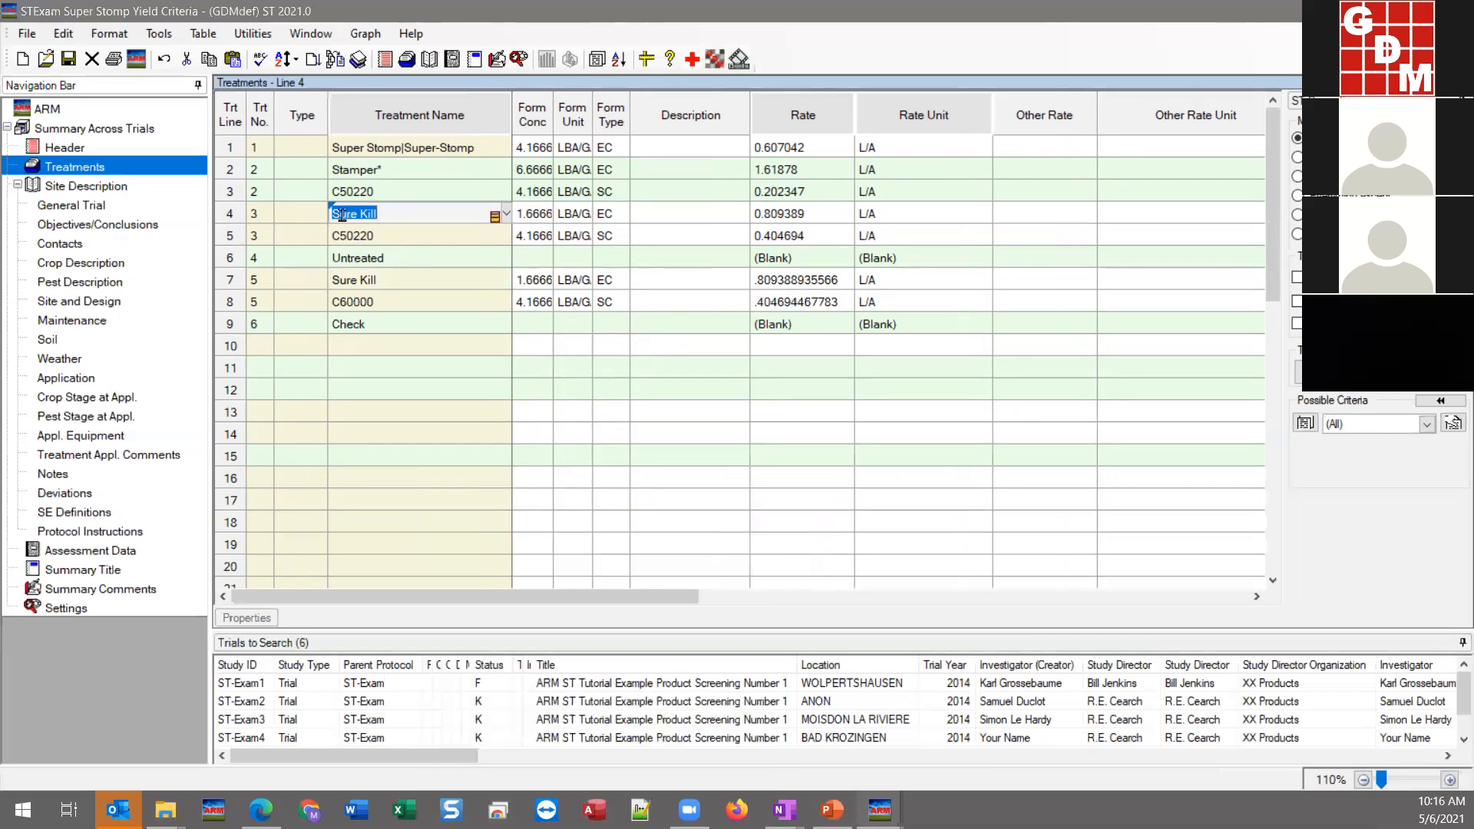
pyautogui.click(406, 238)
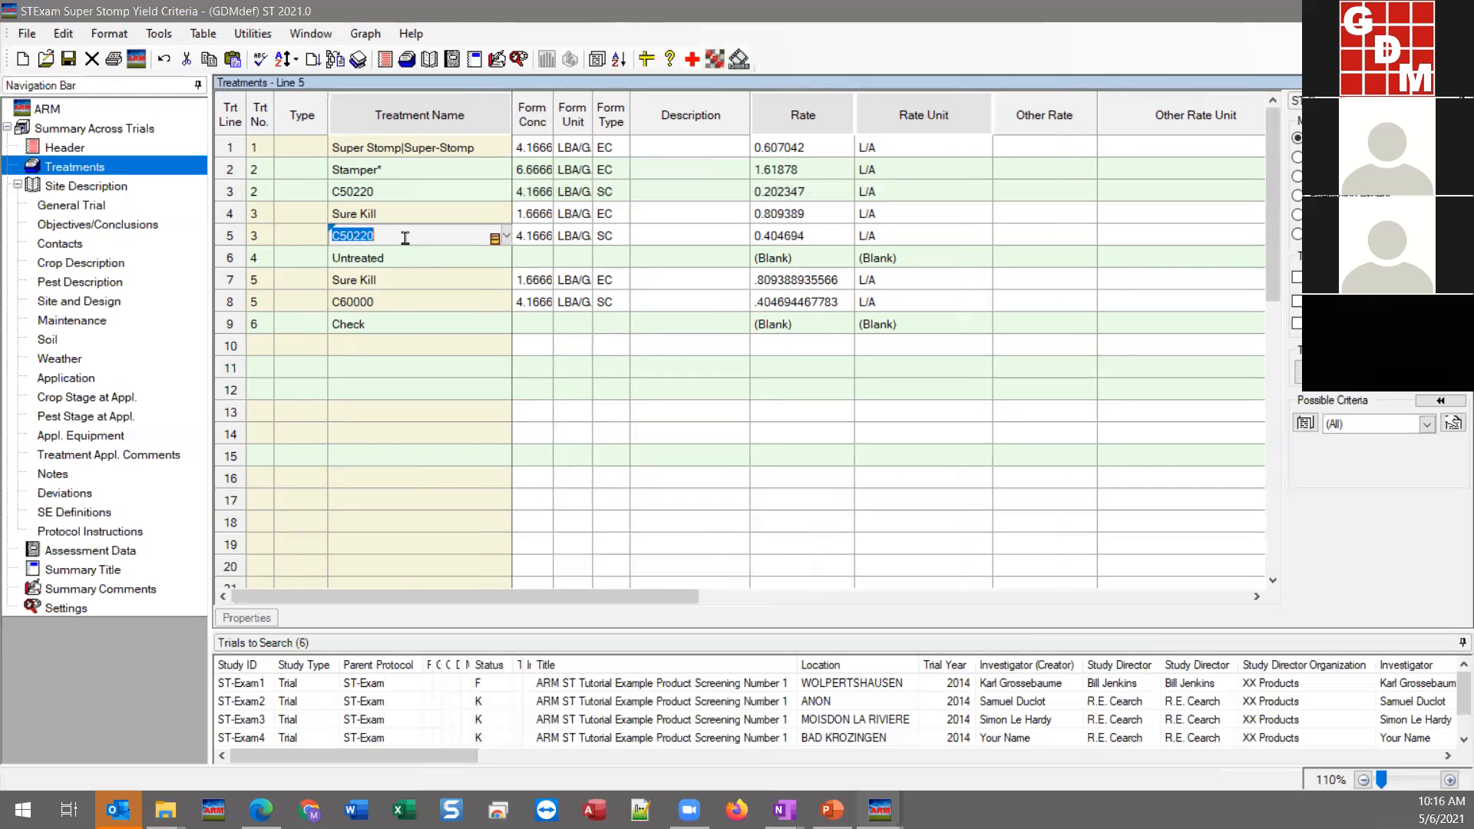
pyautogui.click(382, 304)
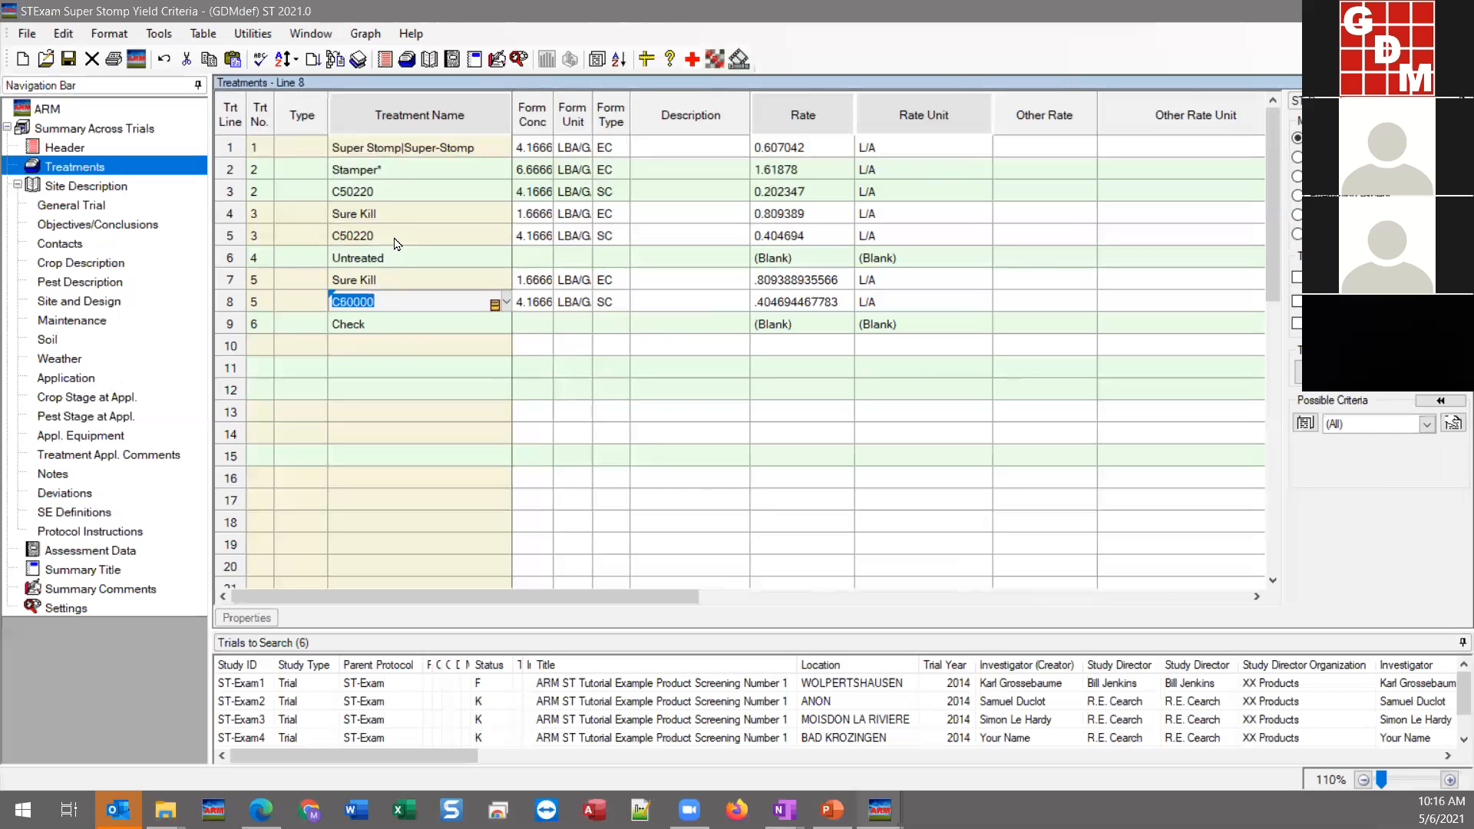
pyautogui.click(394, 238)
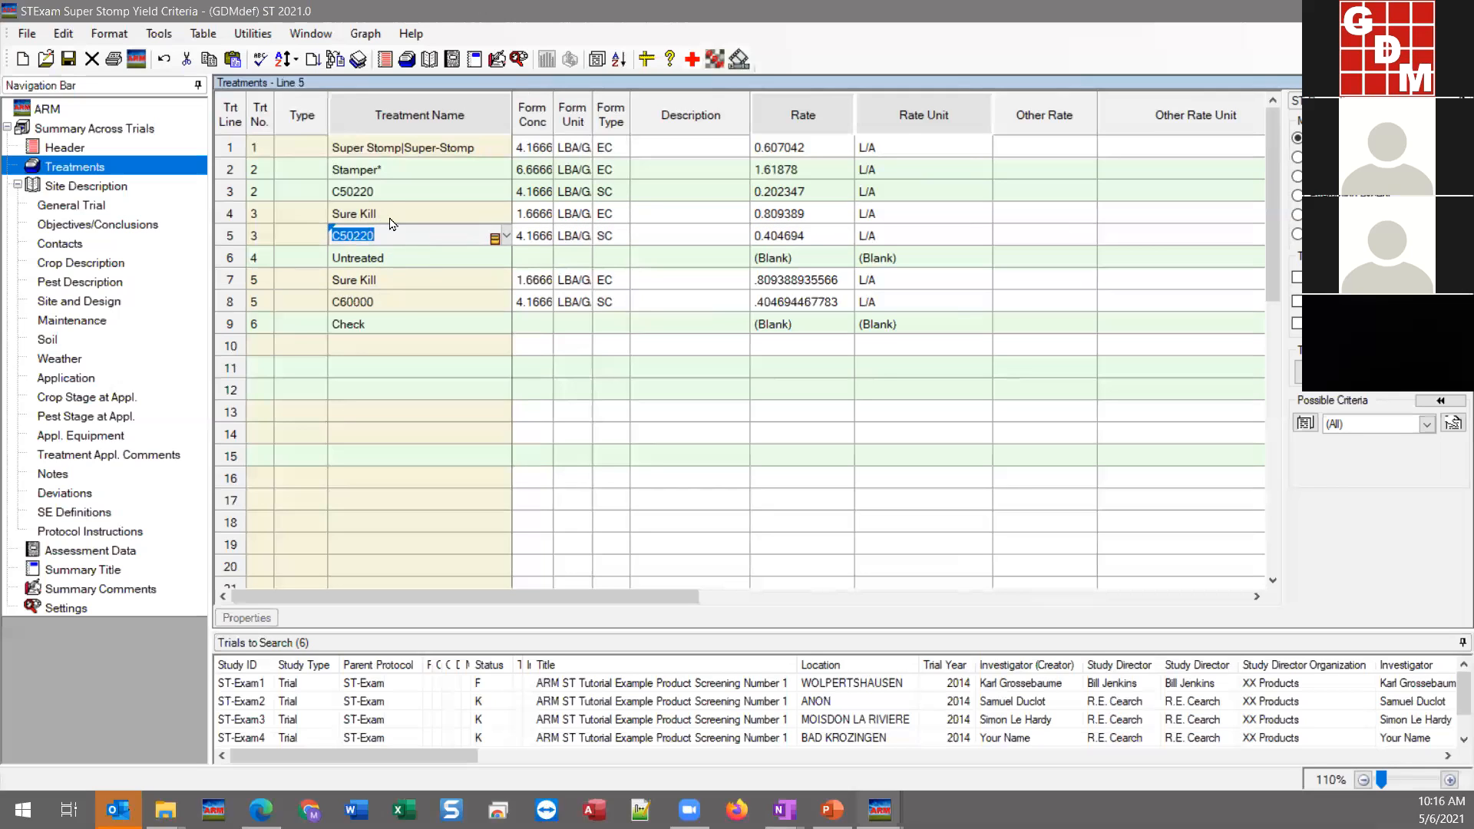
pyautogui.click(389, 213)
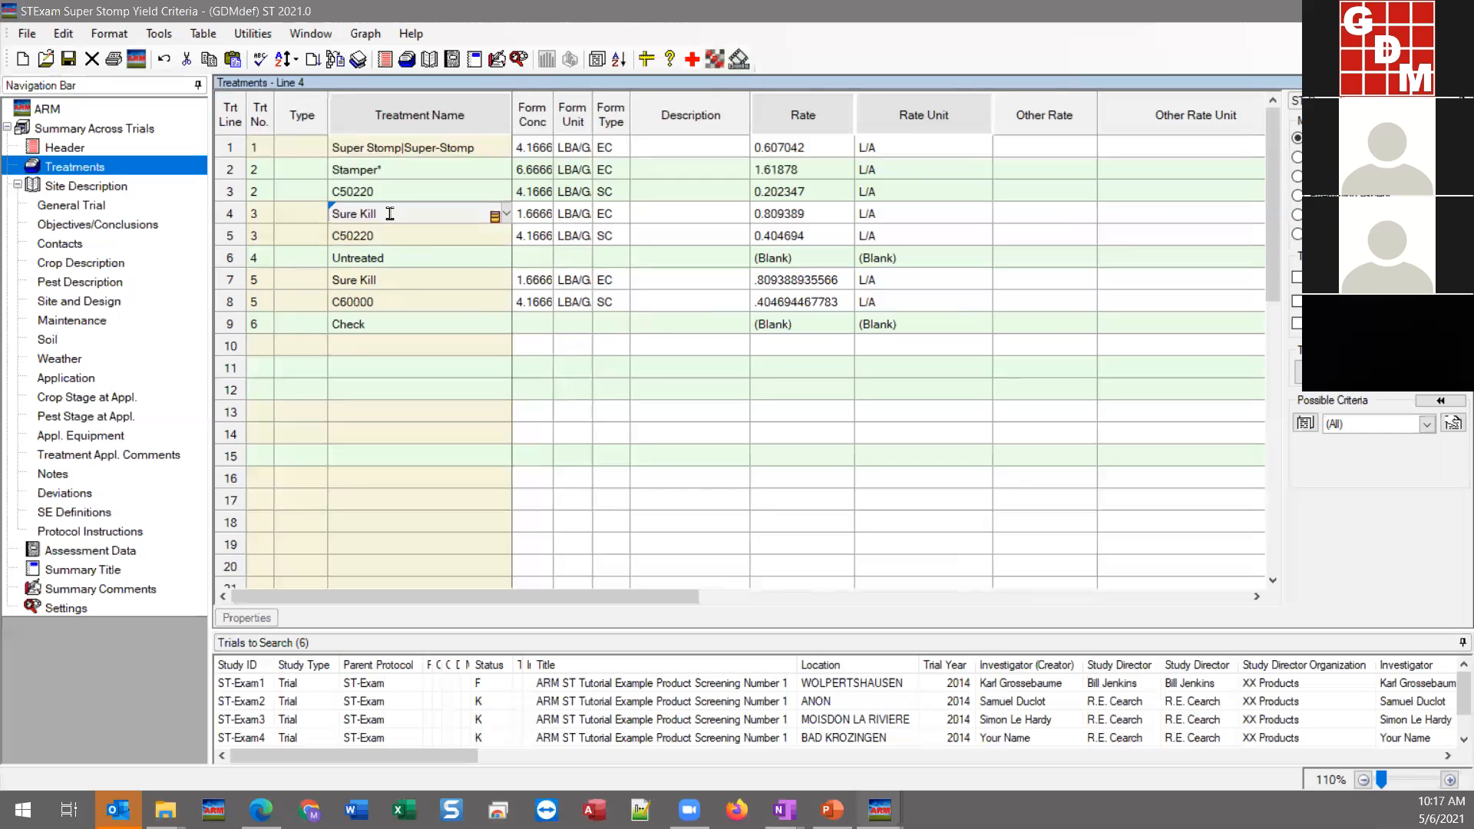
pyautogui.click(390, 235)
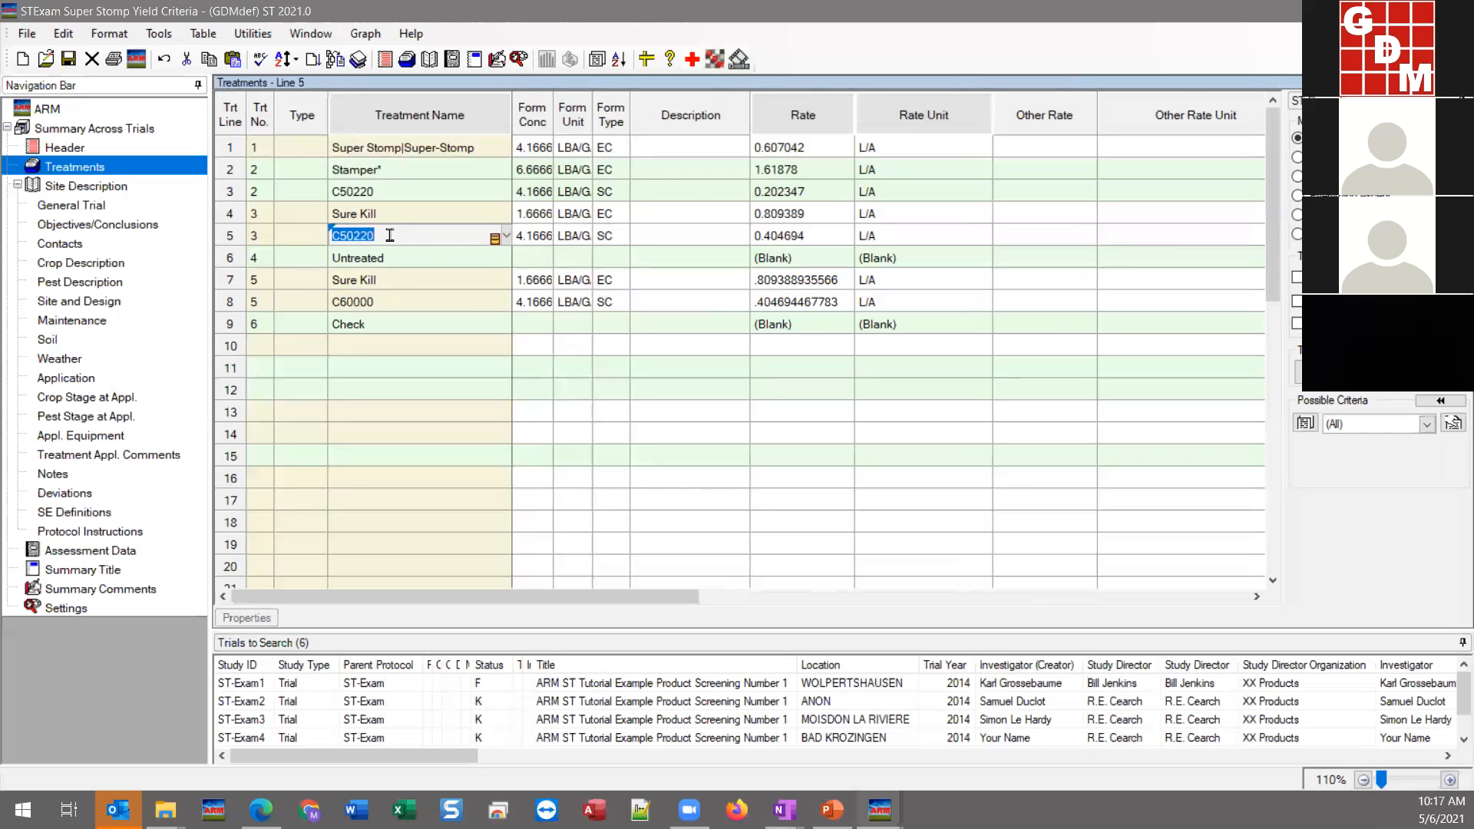
pyautogui.click(390, 304)
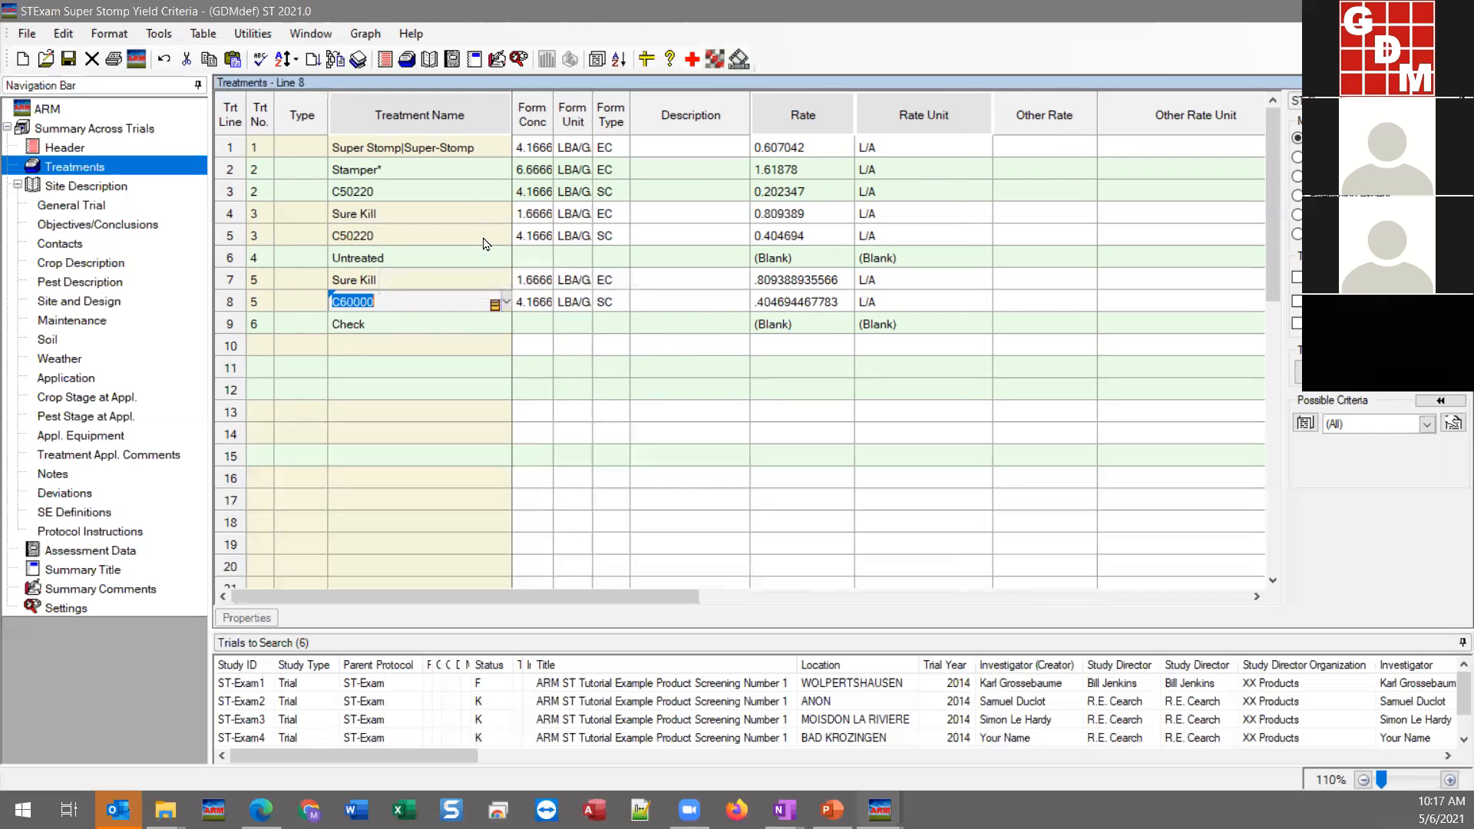
# - Replace the line 5 treatment name with the ** wildcard and clear its formulation concentration, unit, type, rate and rate unit
pyautogui.click(375, 243)
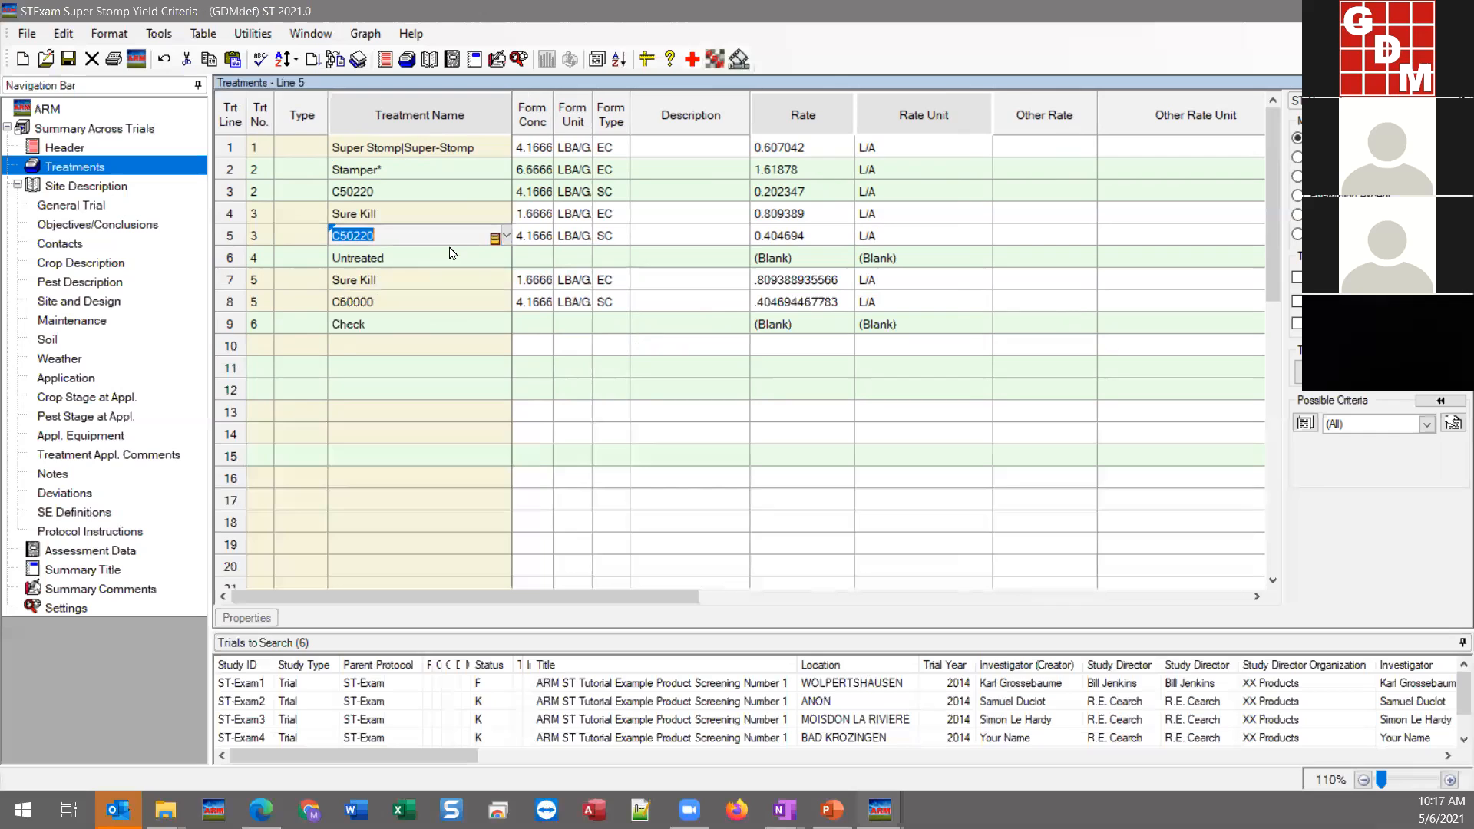
pyautogui.write('**')
pyautogui.click(384, 302)
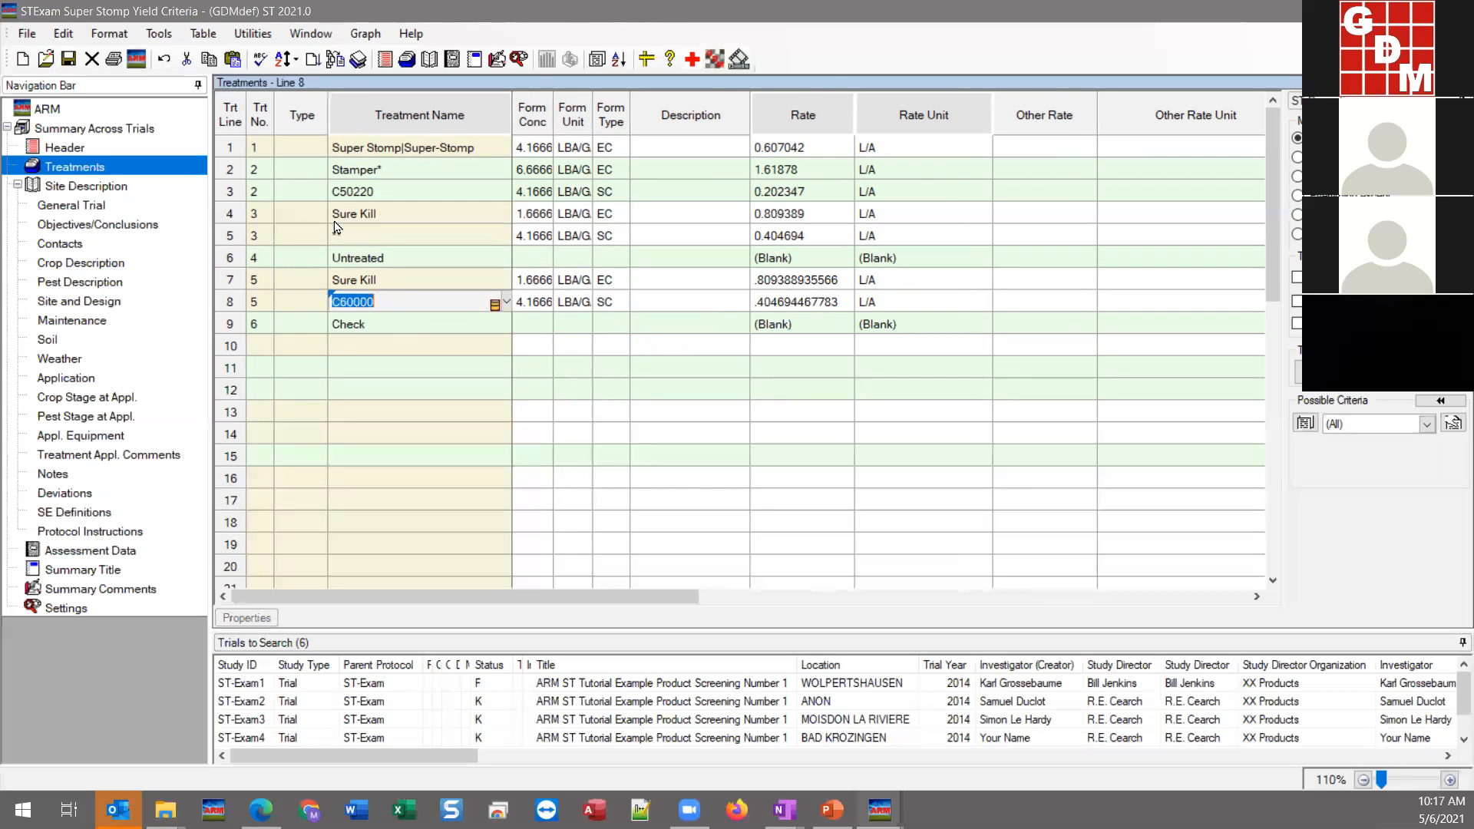
pyautogui.moveTo(532, 240); pyautogui.dragTo(889, 248)
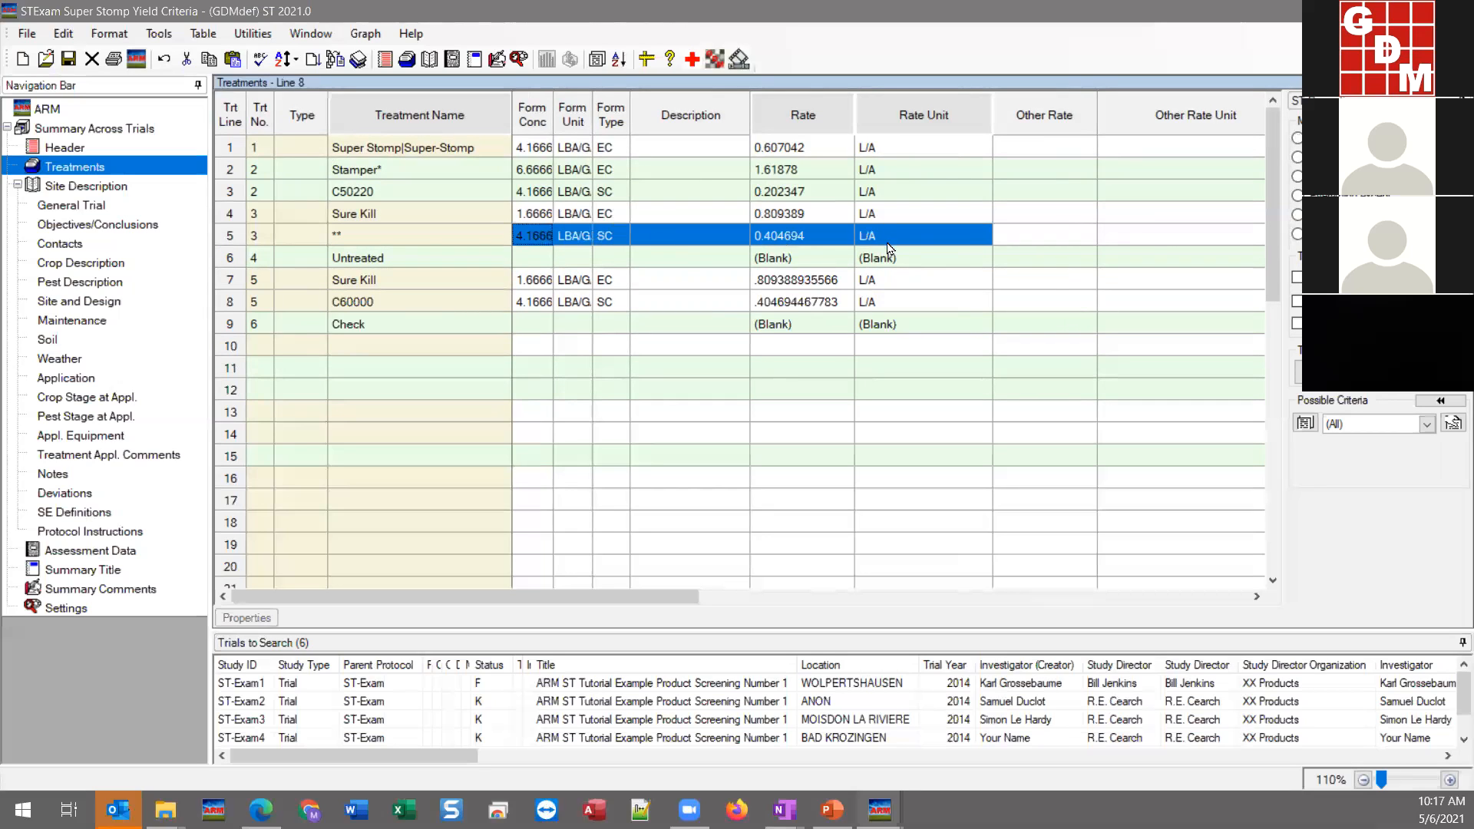
pyautogui.press('Delete')
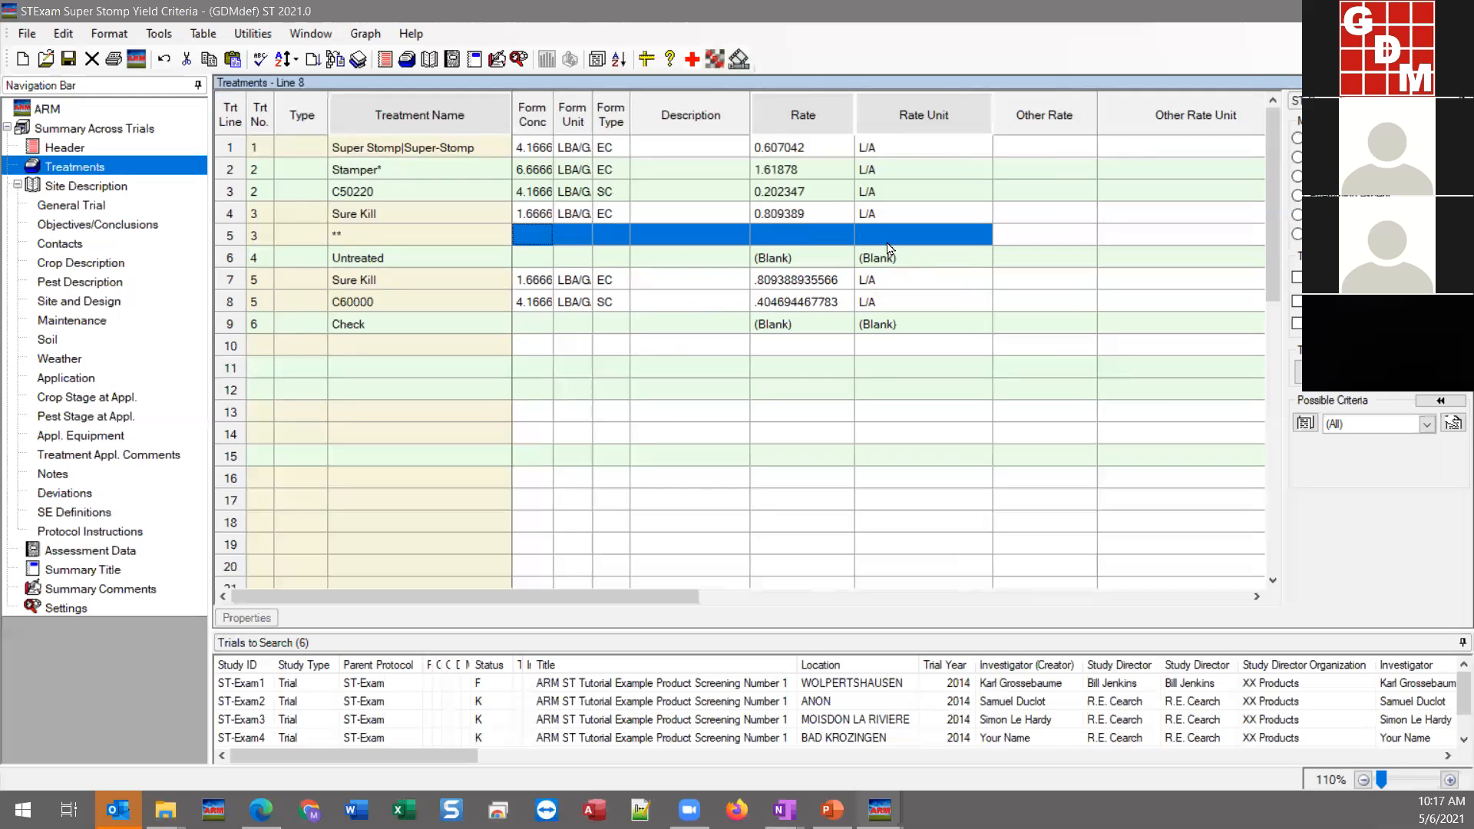
pyautogui.click(665, 229)
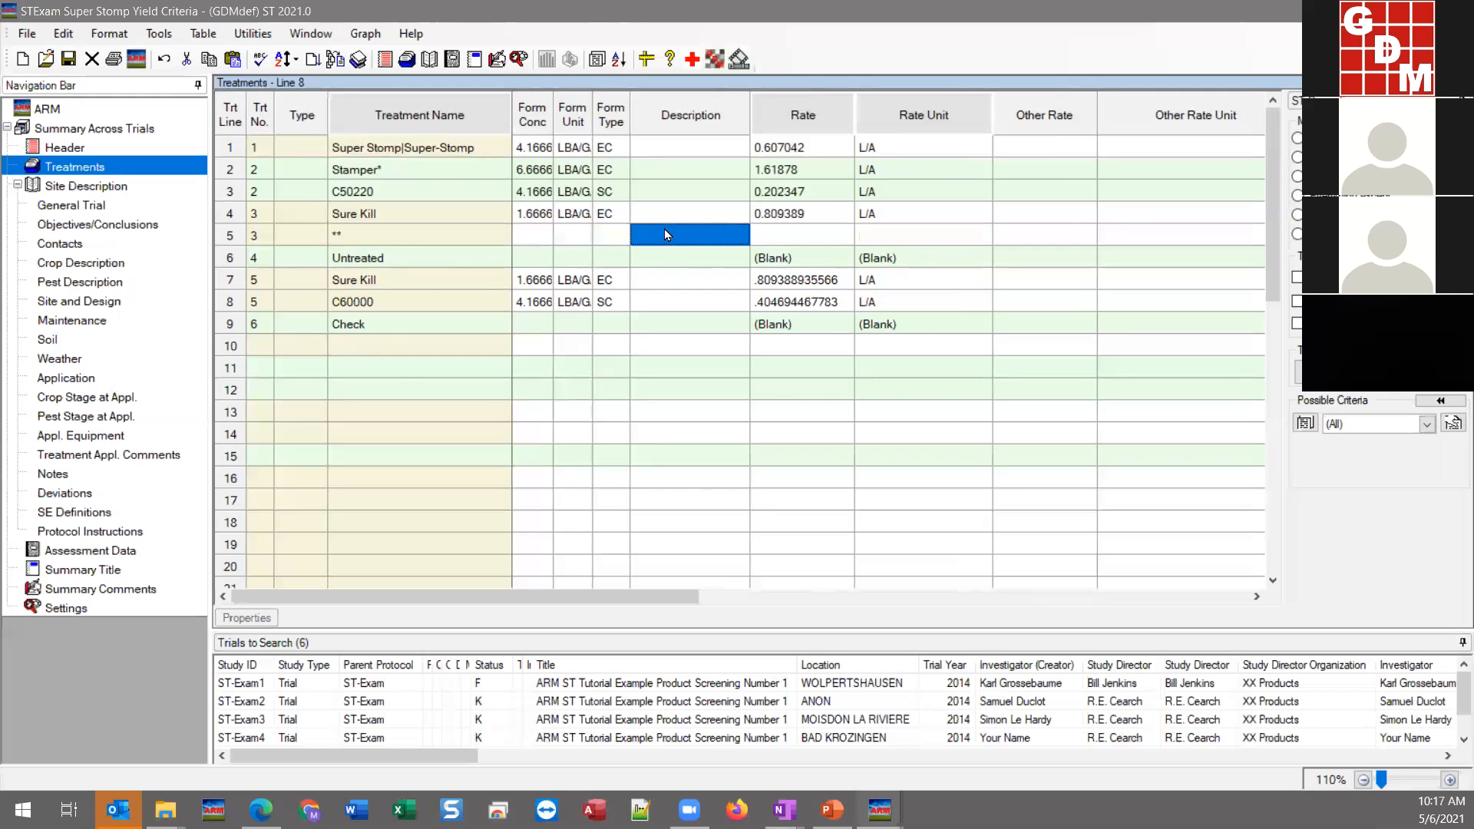
# - Examine the Sure Kill criteria and rate on line 4, the ** wildcard on line 5 and the partner name on line 8
pyautogui.click(408, 235)
pyautogui.click(366, 239)
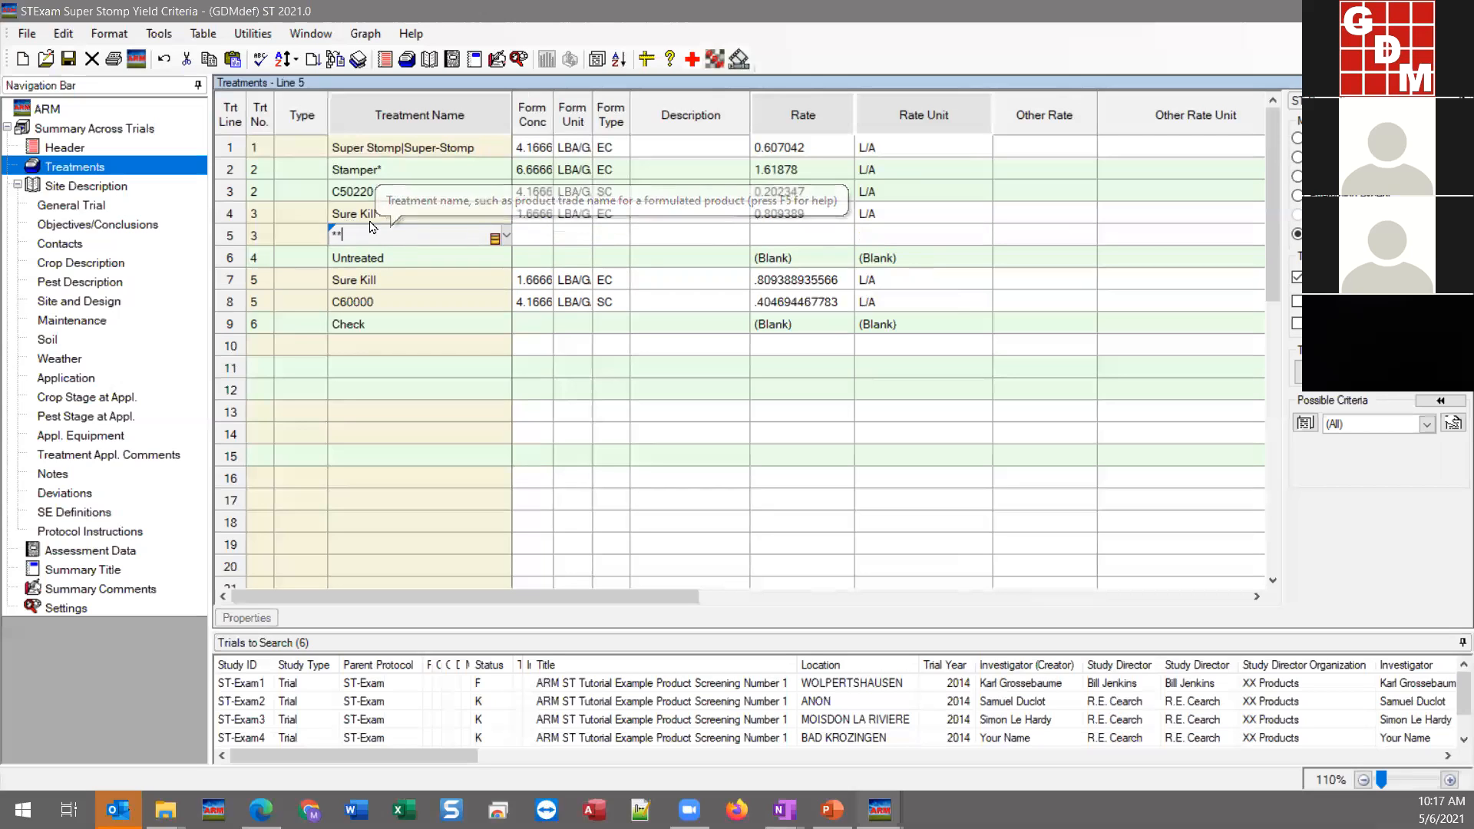
pyautogui.click(396, 215)
pyautogui.click(398, 212)
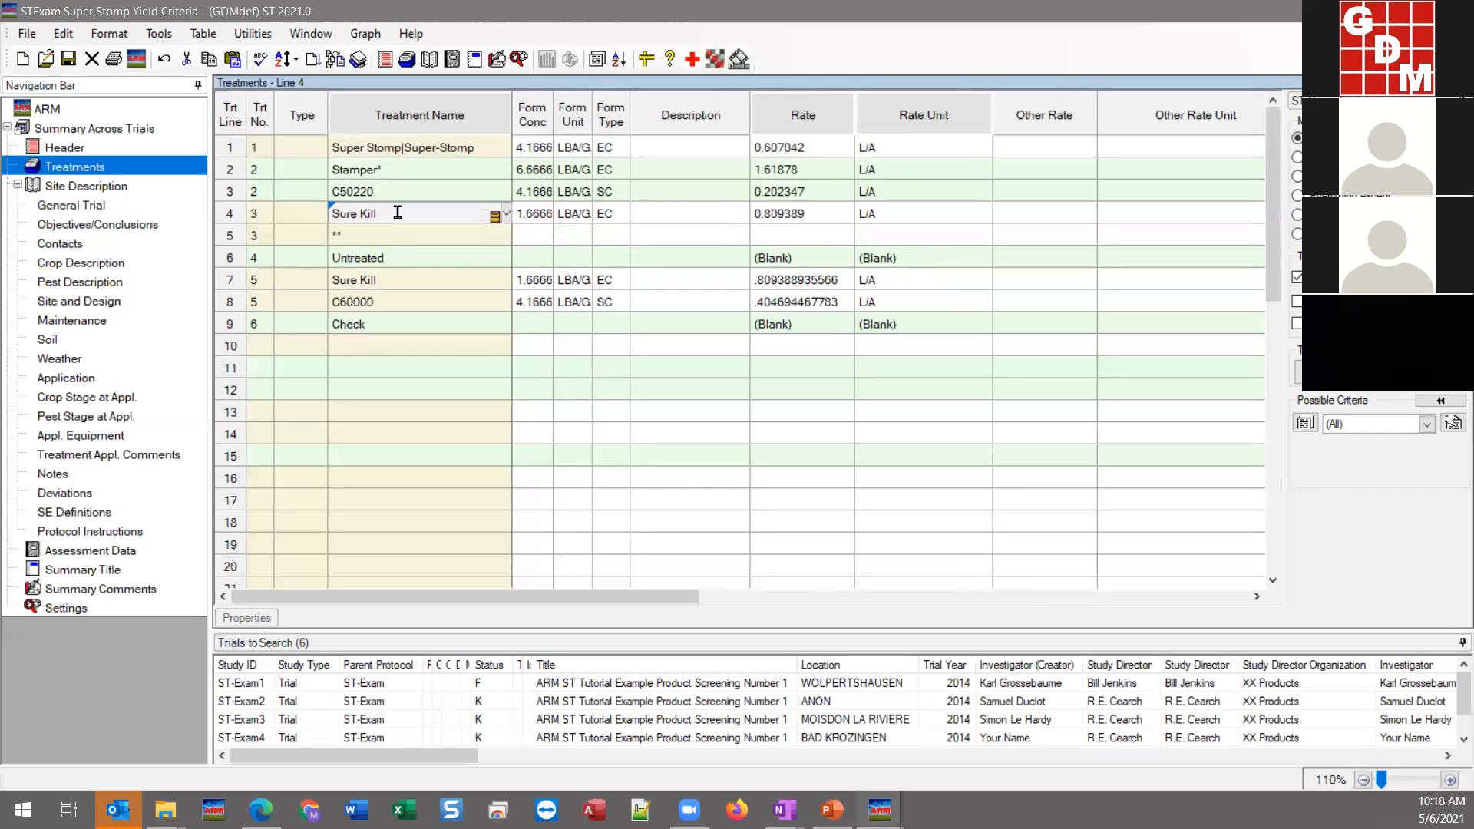
pyautogui.moveTo(398, 216); pyautogui.dragTo(266, 213)
pyautogui.click(777, 213)
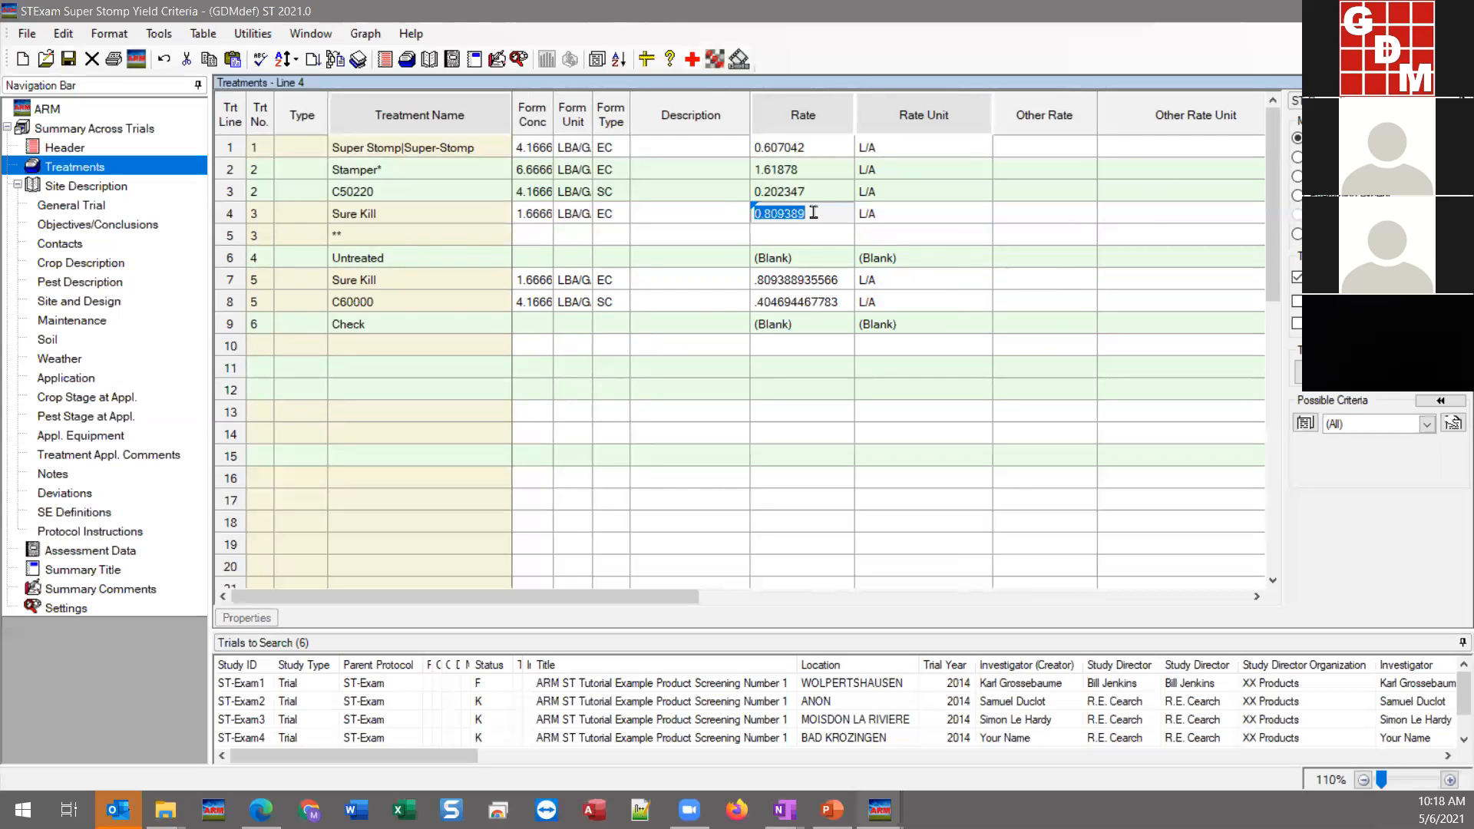
pyautogui.click(370, 239)
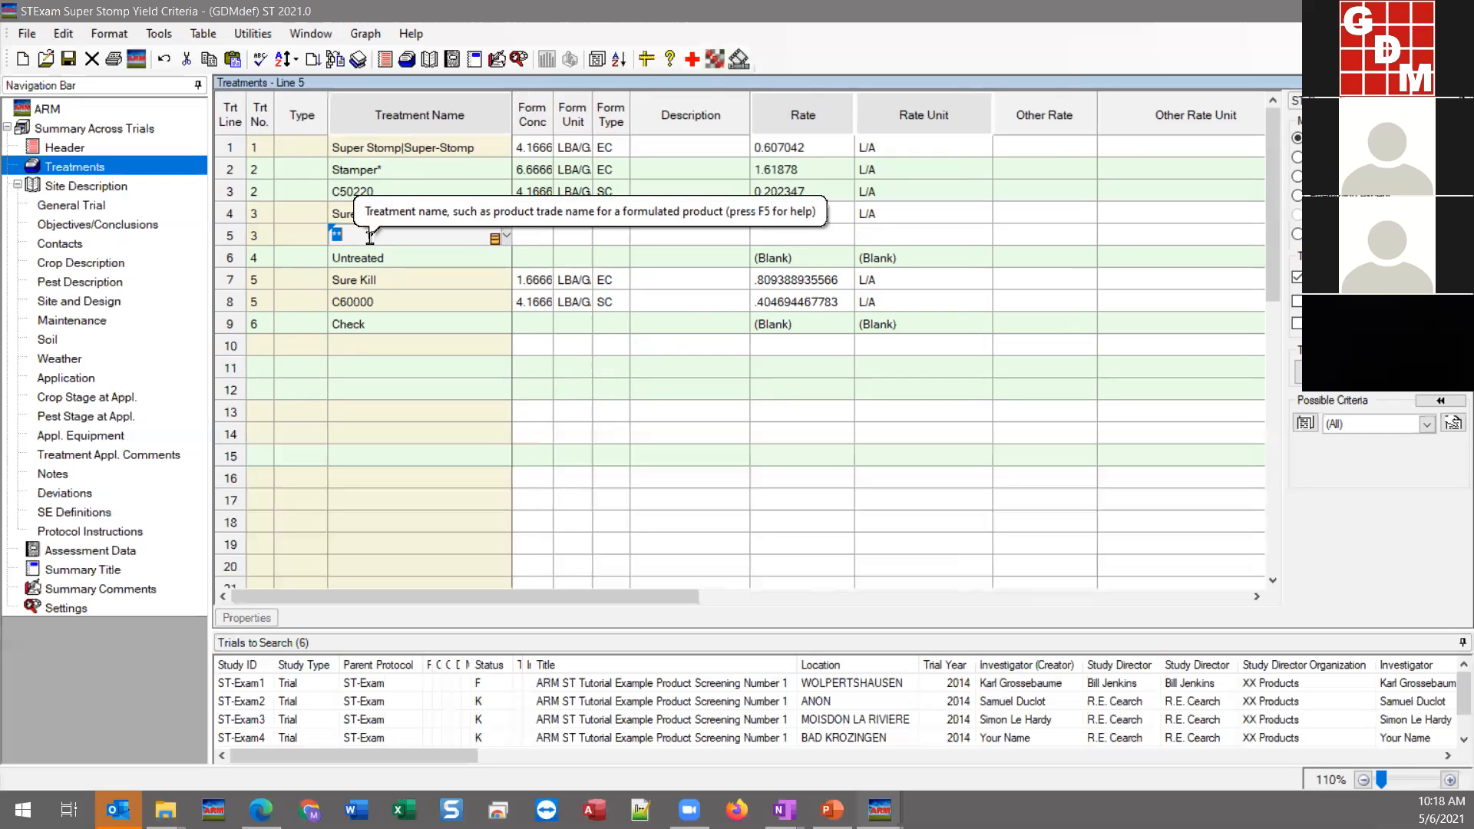
pyautogui.press('Up')
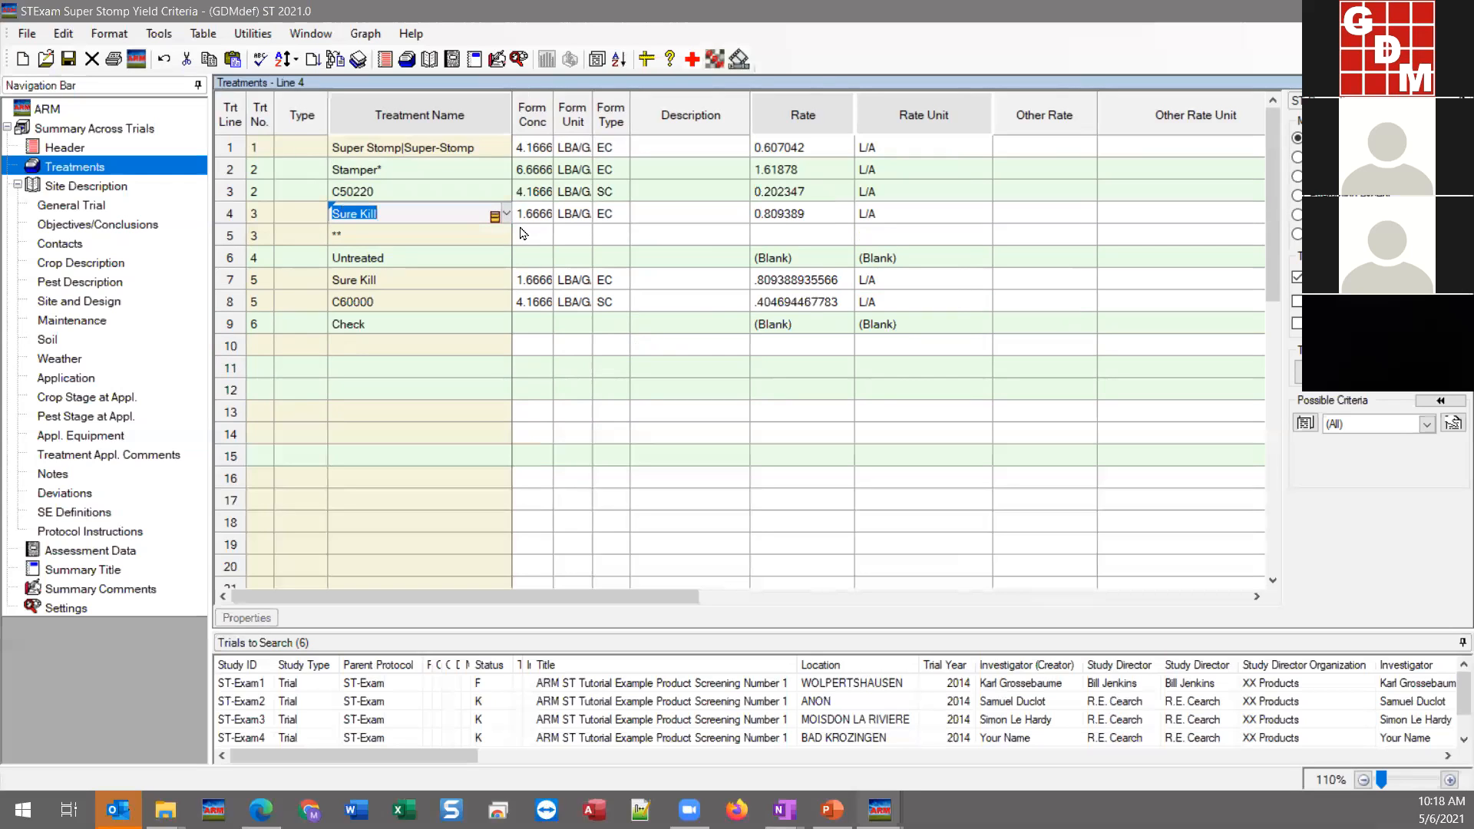
pyautogui.click(410, 235)
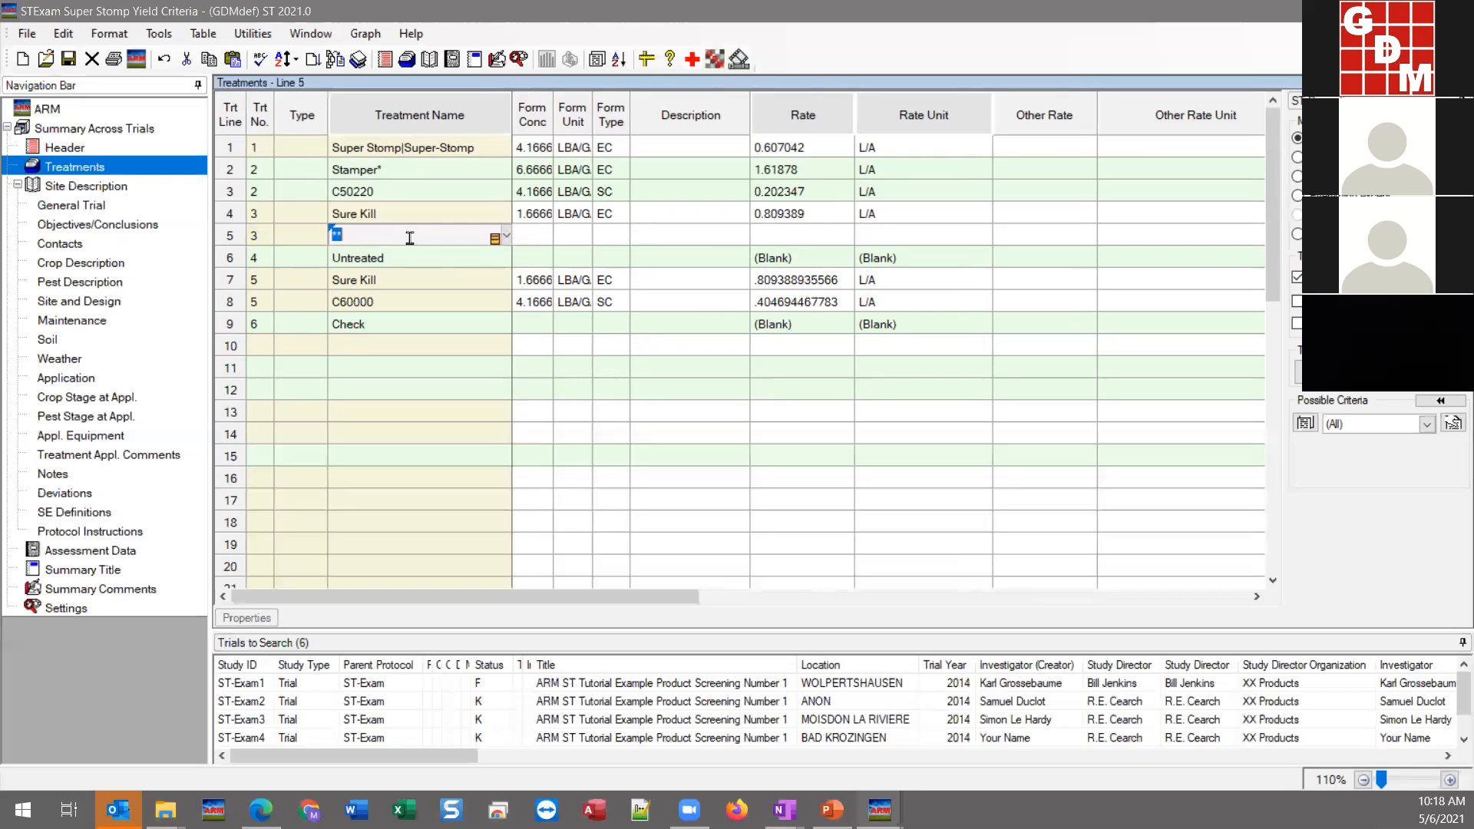
pyautogui.click(365, 234)
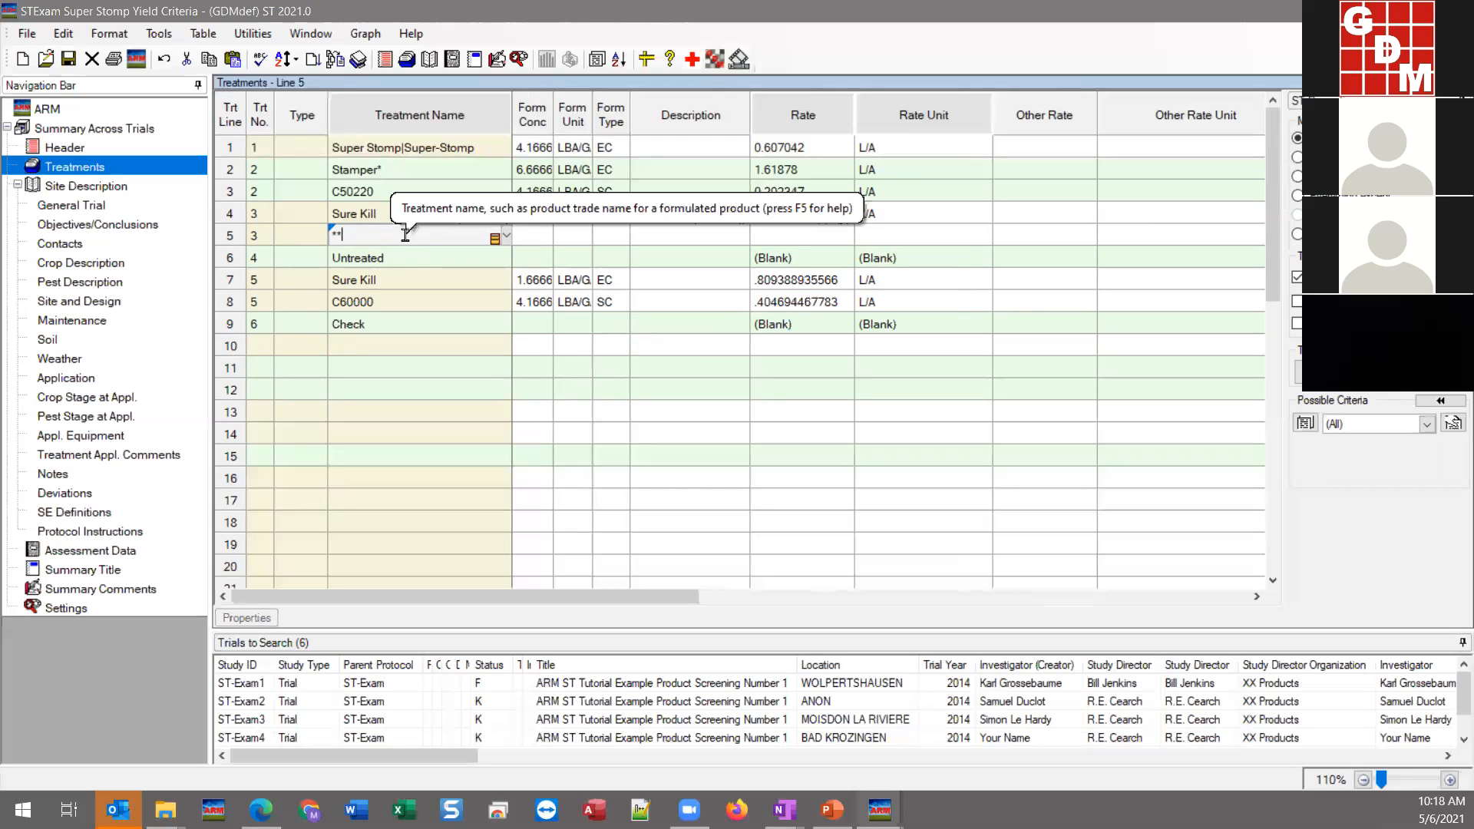
pyautogui.click(405, 302)
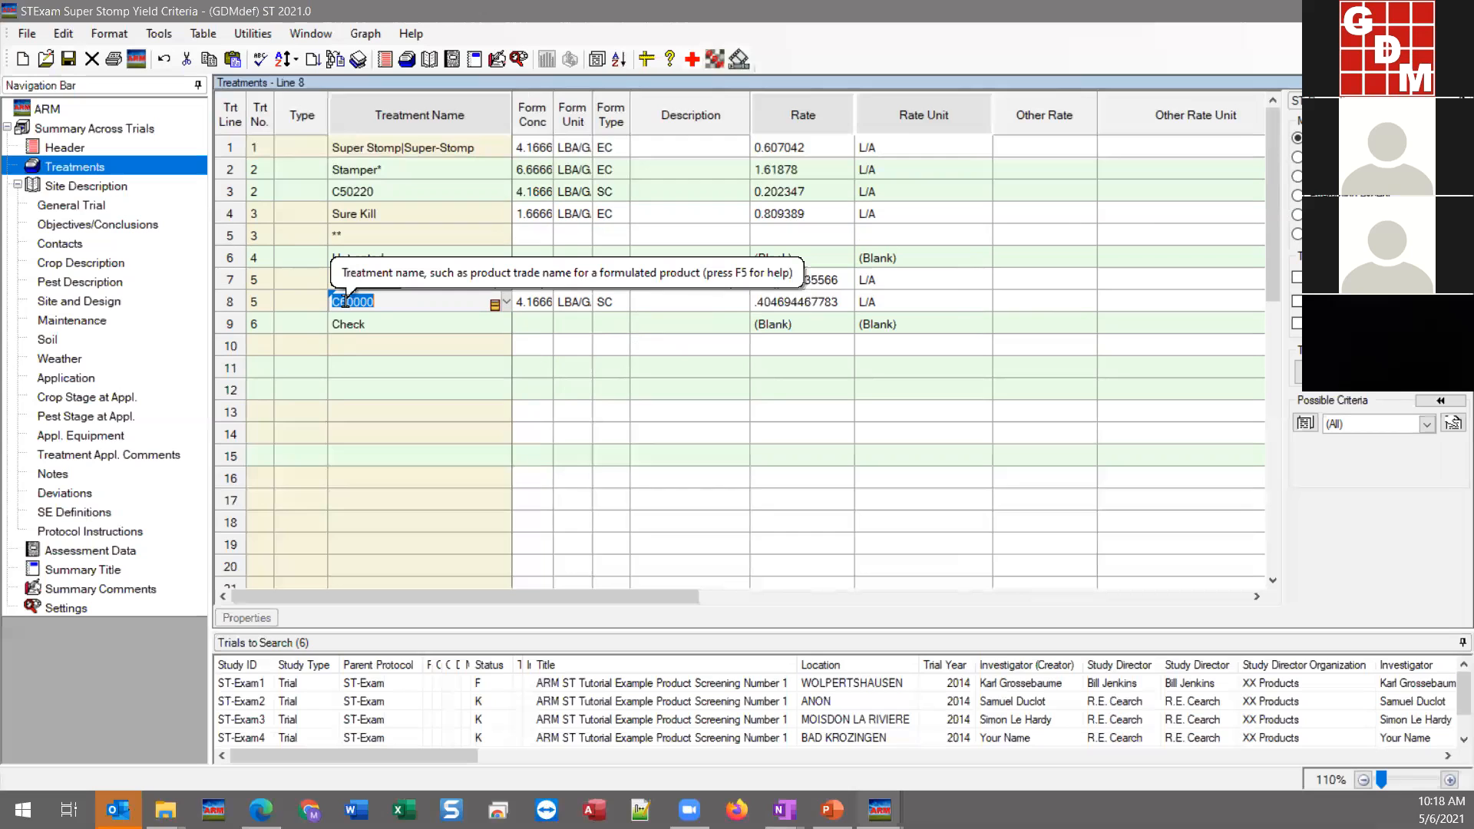
# - Delete the redundant Sure Kill and C60000 treatment, removing 1 treatment starting at number 5 in sequential order
pyautogui.click(417, 281)
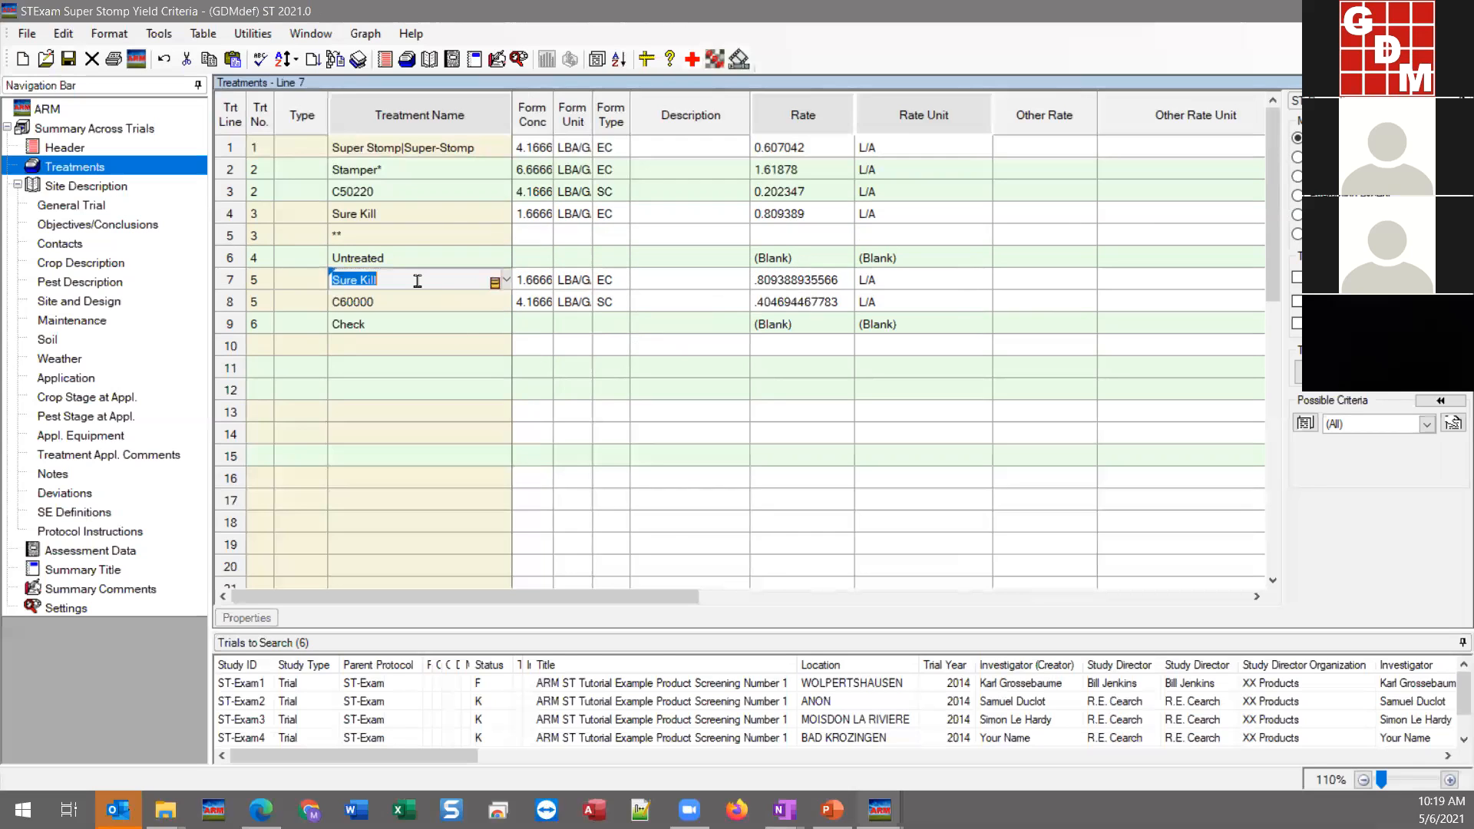
pyautogui.rightClick(418, 281)
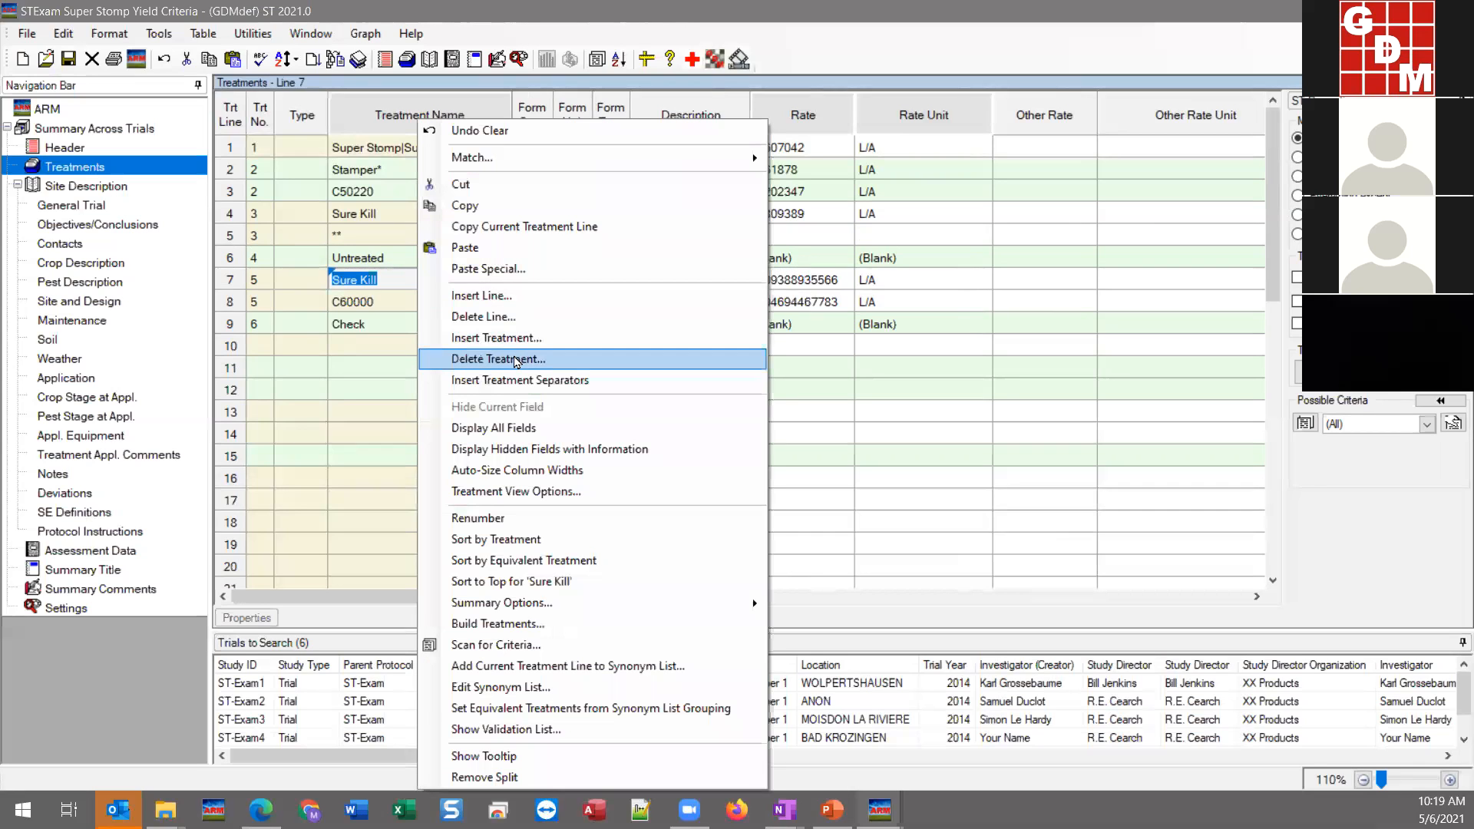
pyautogui.click(515, 362)
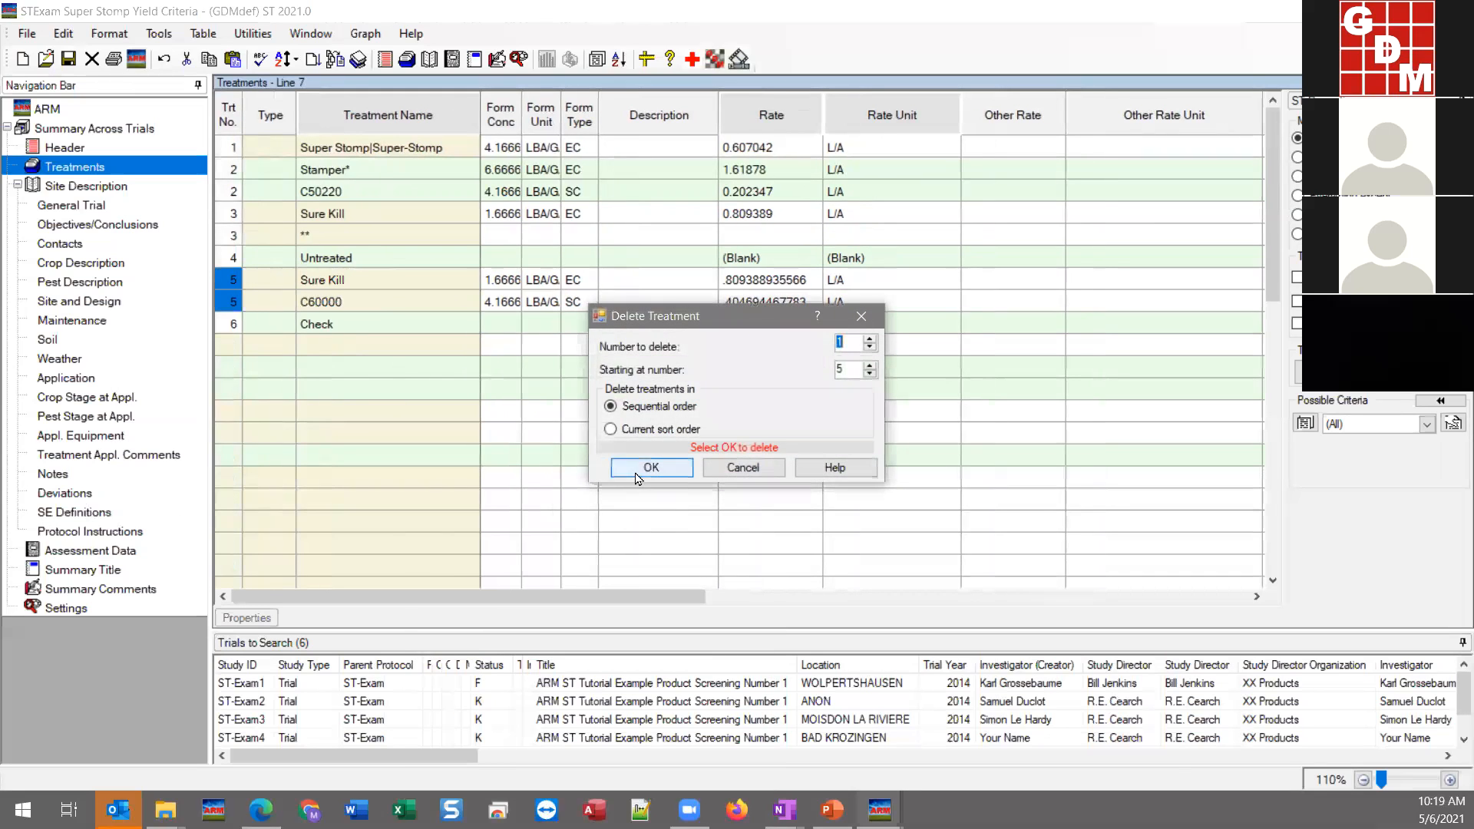
pyautogui.click(637, 470)
# - Review the Untreated and Check treatment names and the list of possible name criteria for line 1
pyautogui.click(435, 234)
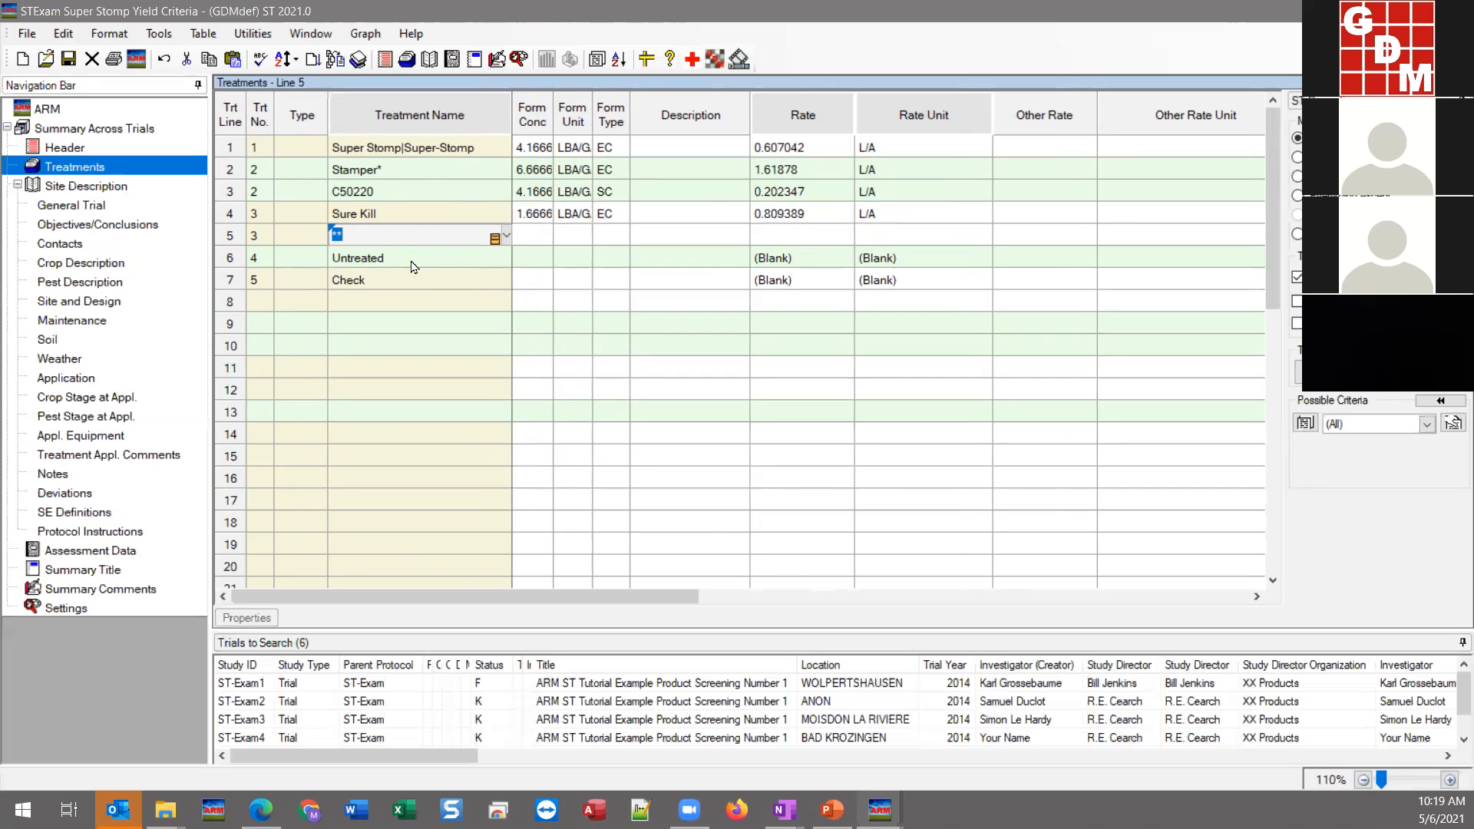
pyautogui.click(411, 258)
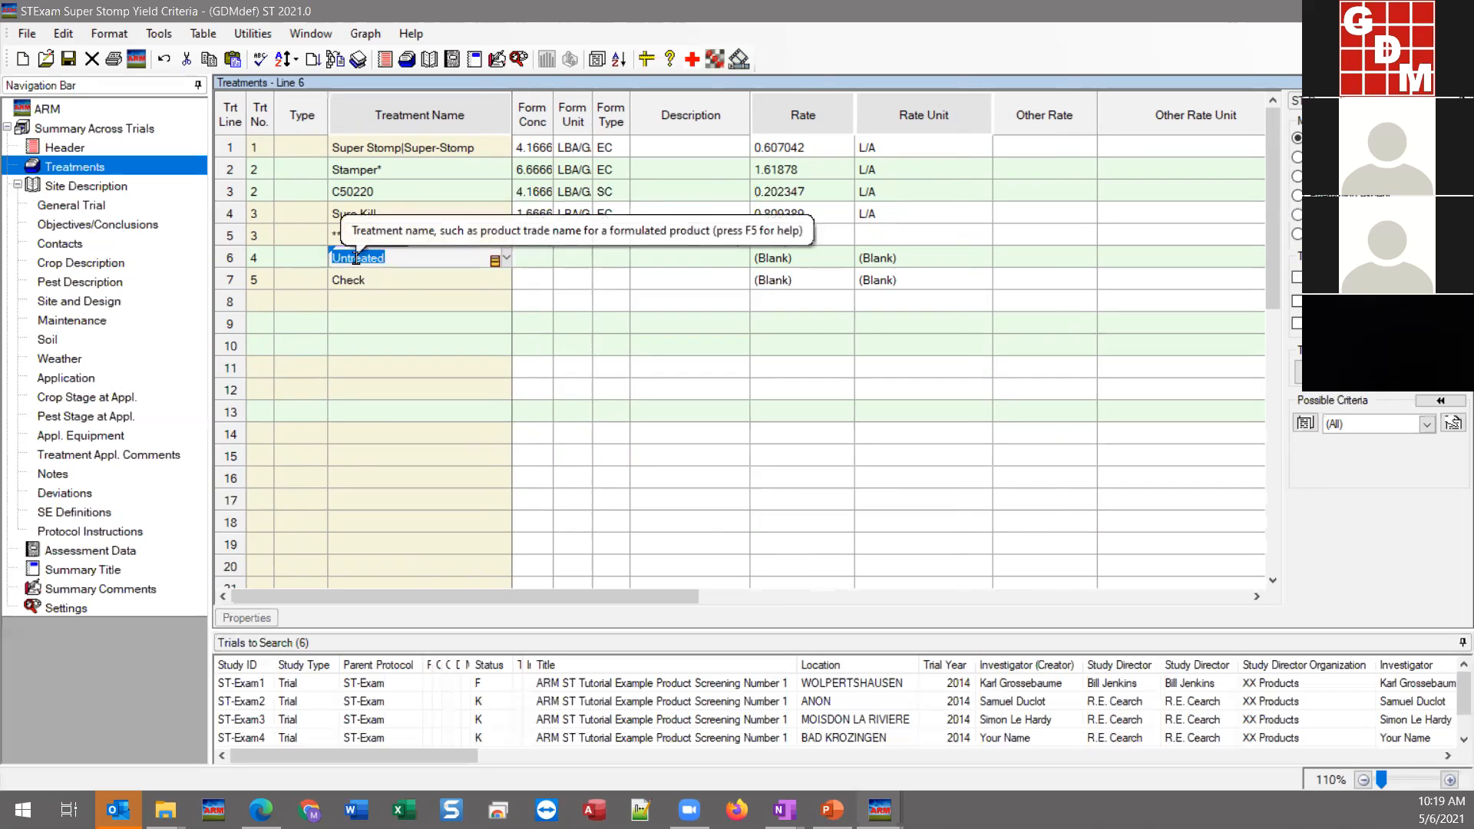
pyautogui.click(380, 150)
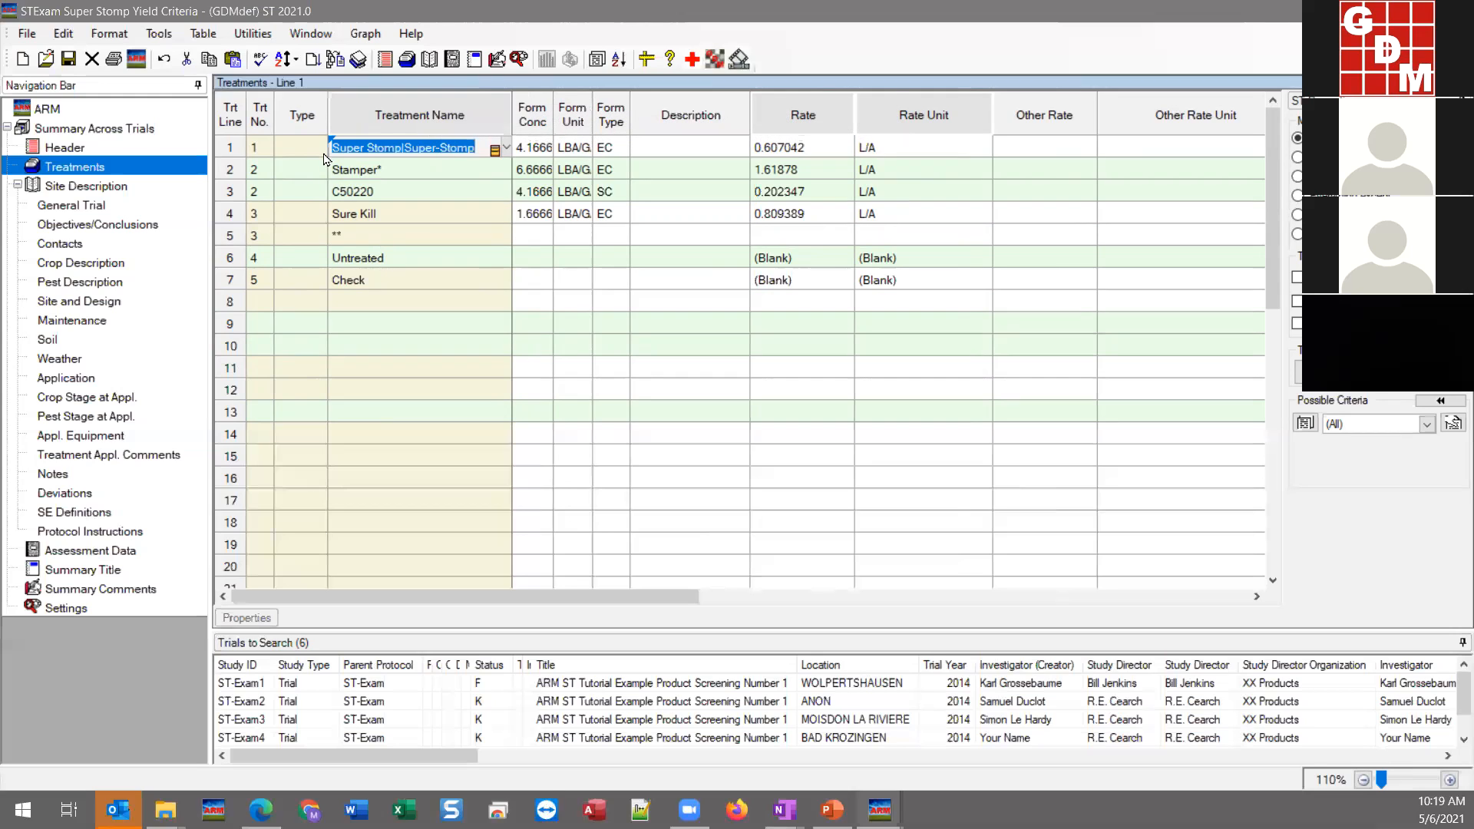
pyautogui.click(496, 153)
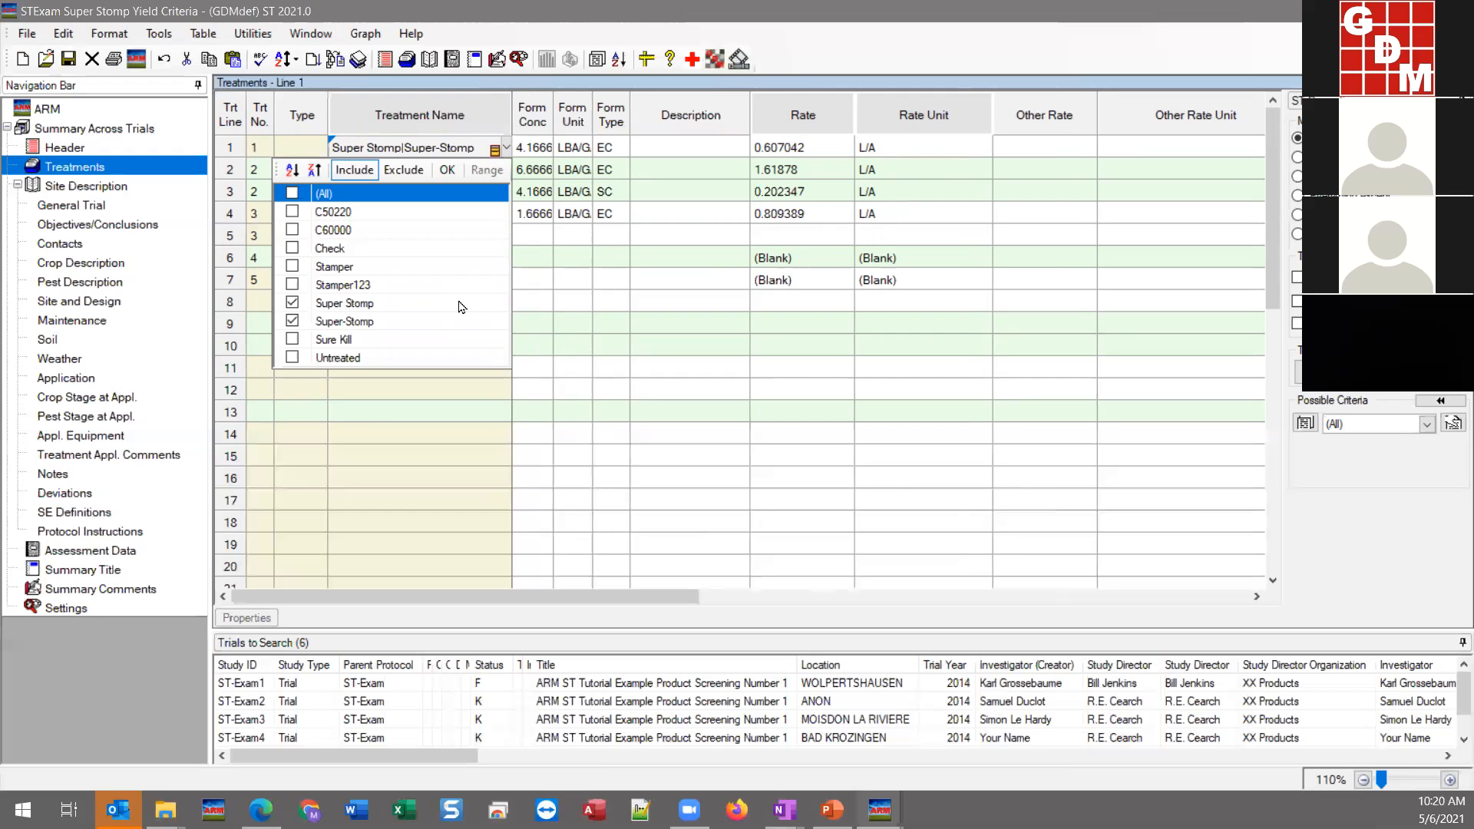
pyautogui.click(672, 281)
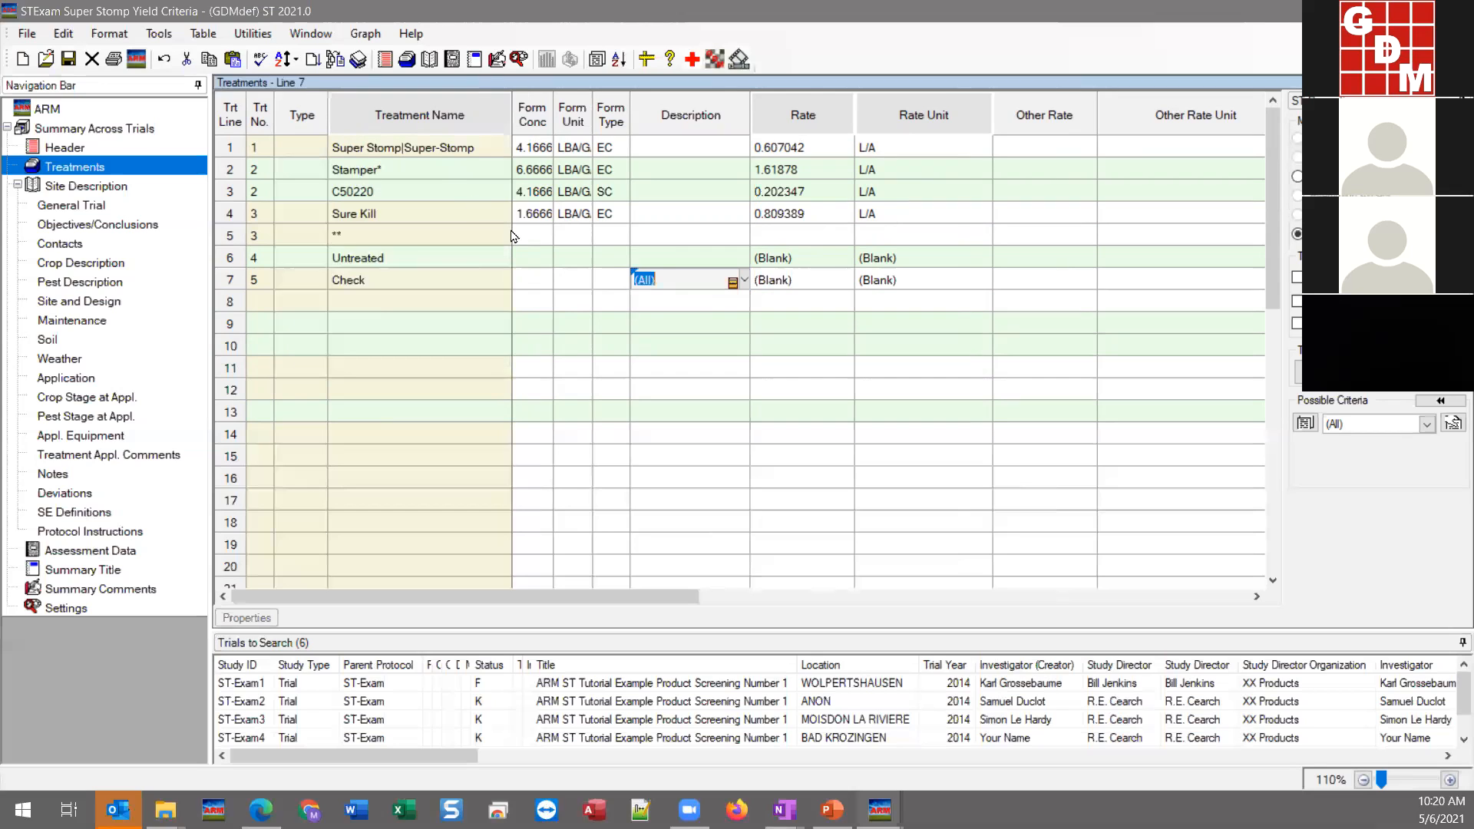
pyautogui.click(389, 265)
pyautogui.click(389, 269)
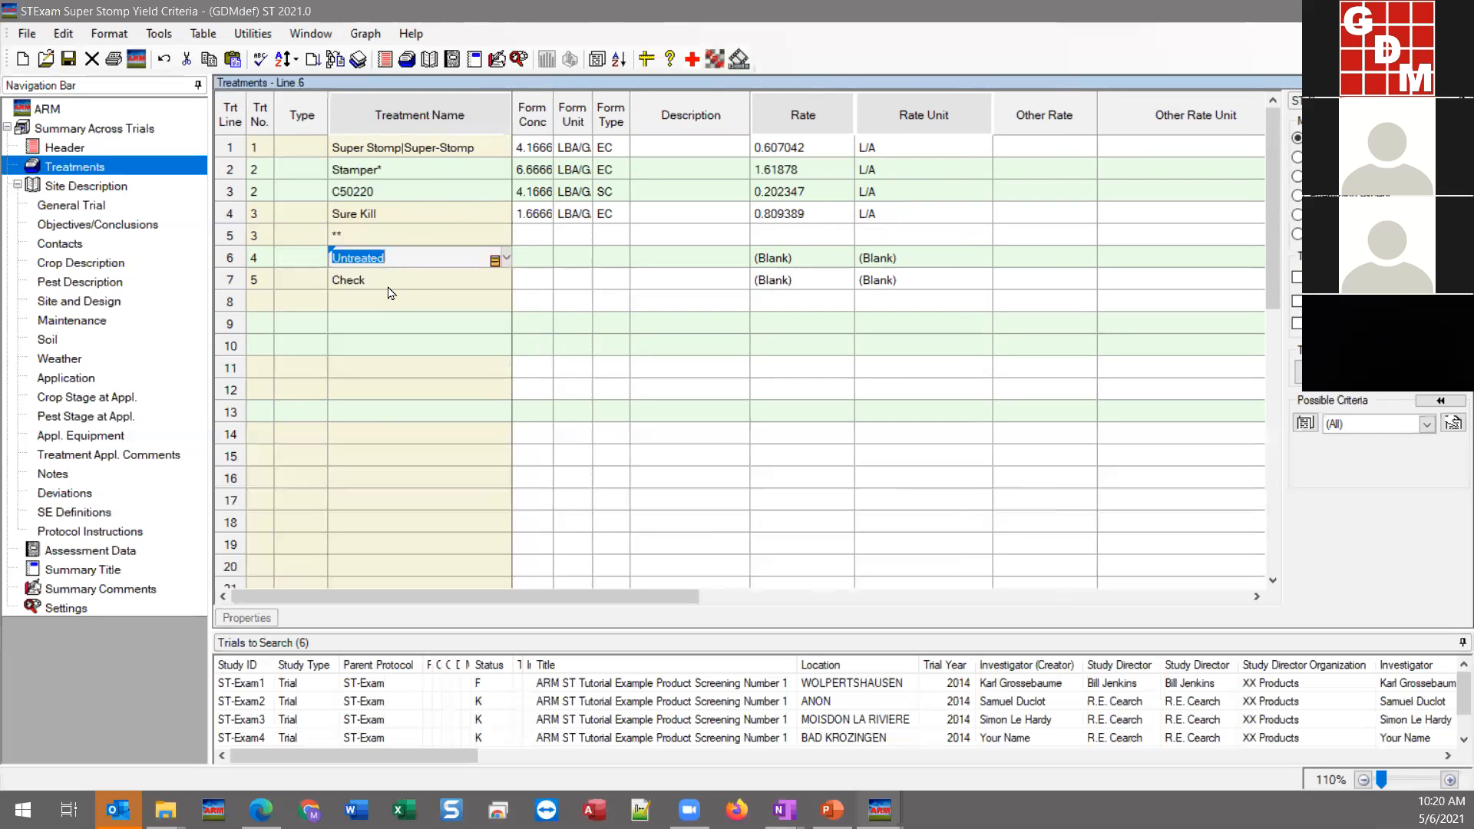
pyautogui.click(428, 280)
pyautogui.click(428, 257)
pyautogui.click(428, 257)
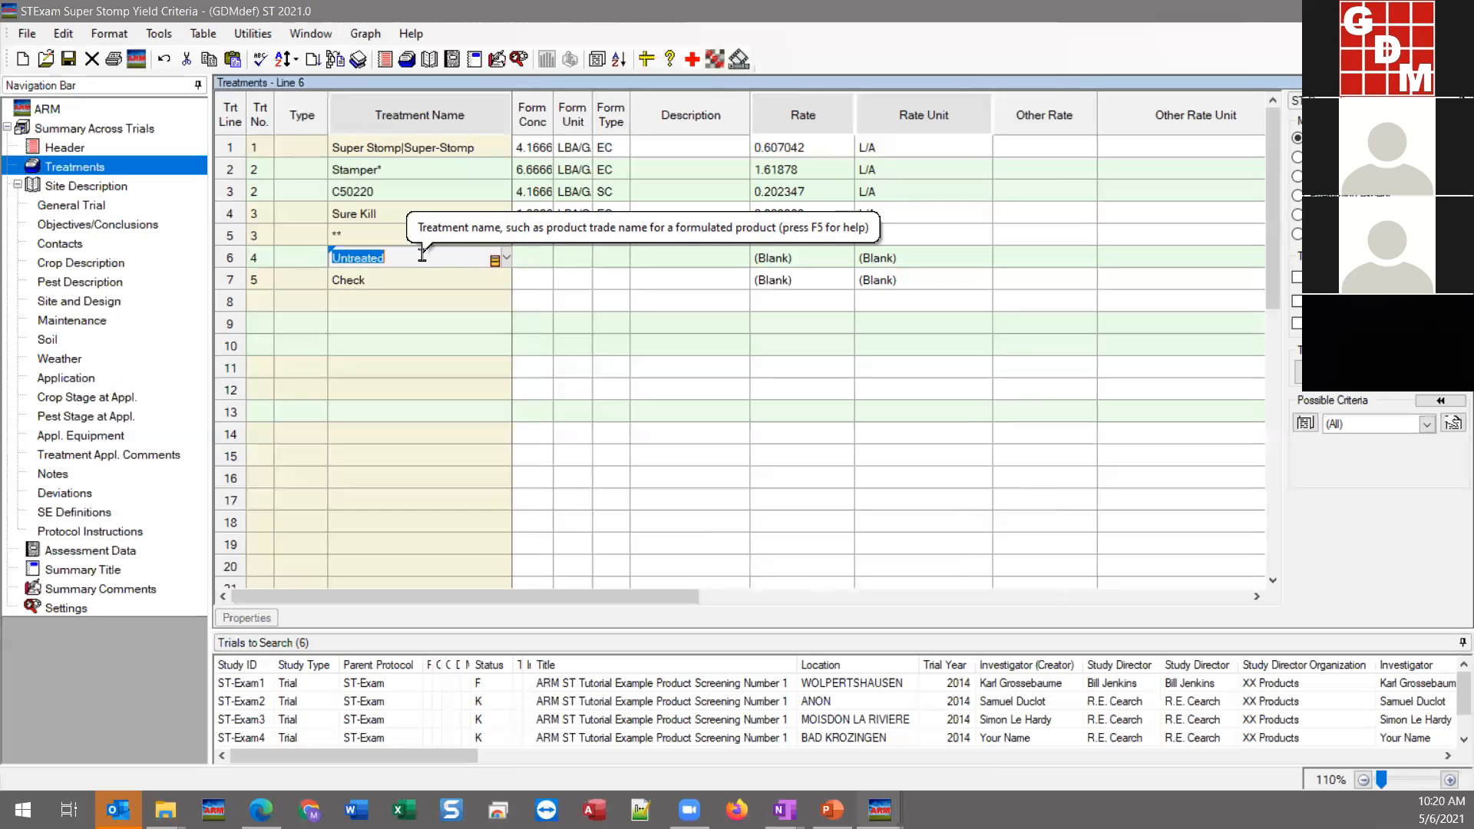
# - Compare the Untreated and Check treatment names on lines 6 and 7 and examine the equivalent treatment column
pyautogui.click(398, 276)
pyautogui.click(408, 261)
pyautogui.click(411, 281)
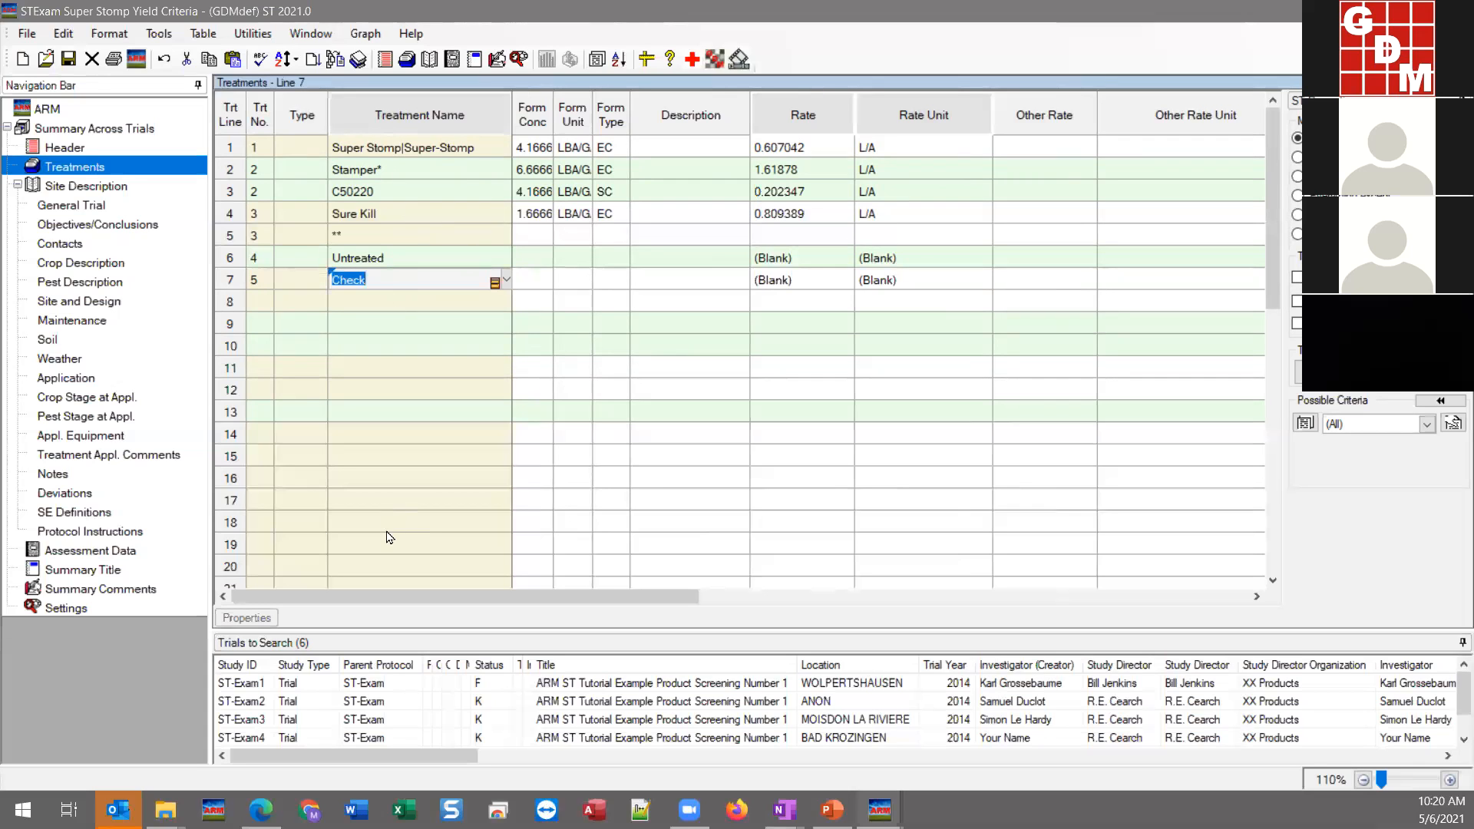
pyautogui.moveTo(368, 592); pyautogui.dragTo(966, 603)
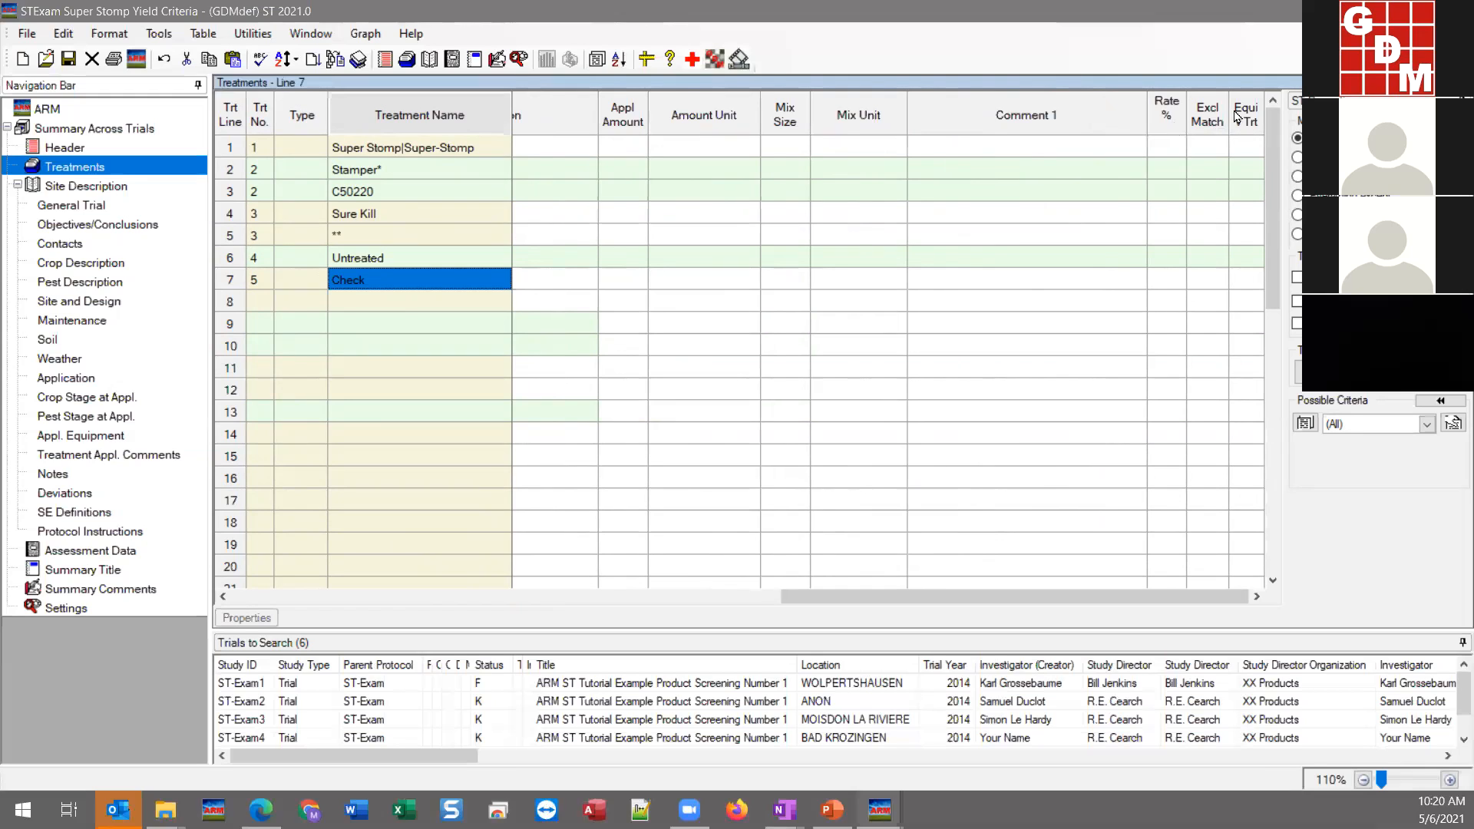
pyautogui.click(1259, 236)
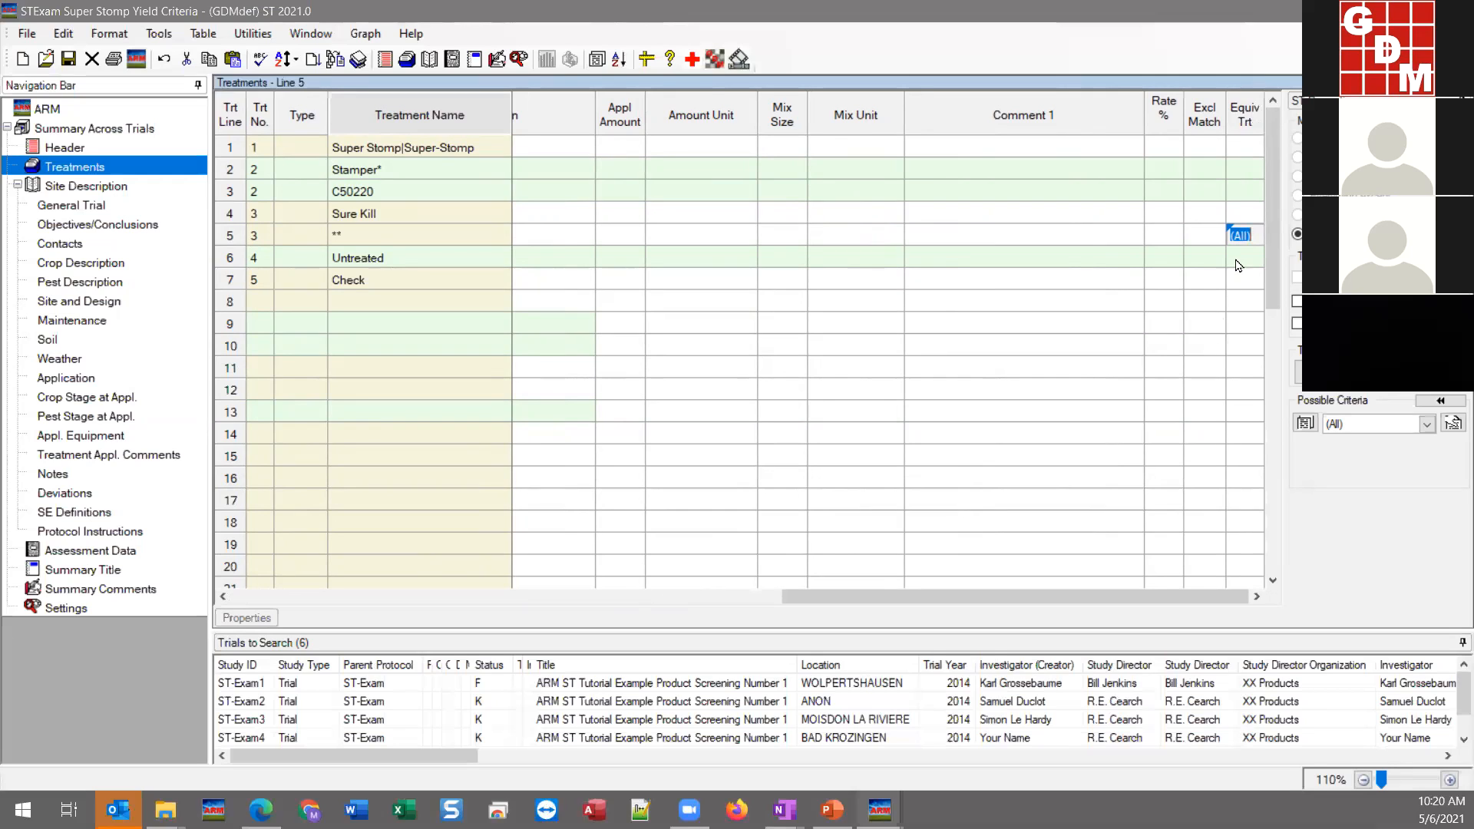
pyautogui.press('Down')
pyautogui.click(377, 283)
pyautogui.click(377, 261)
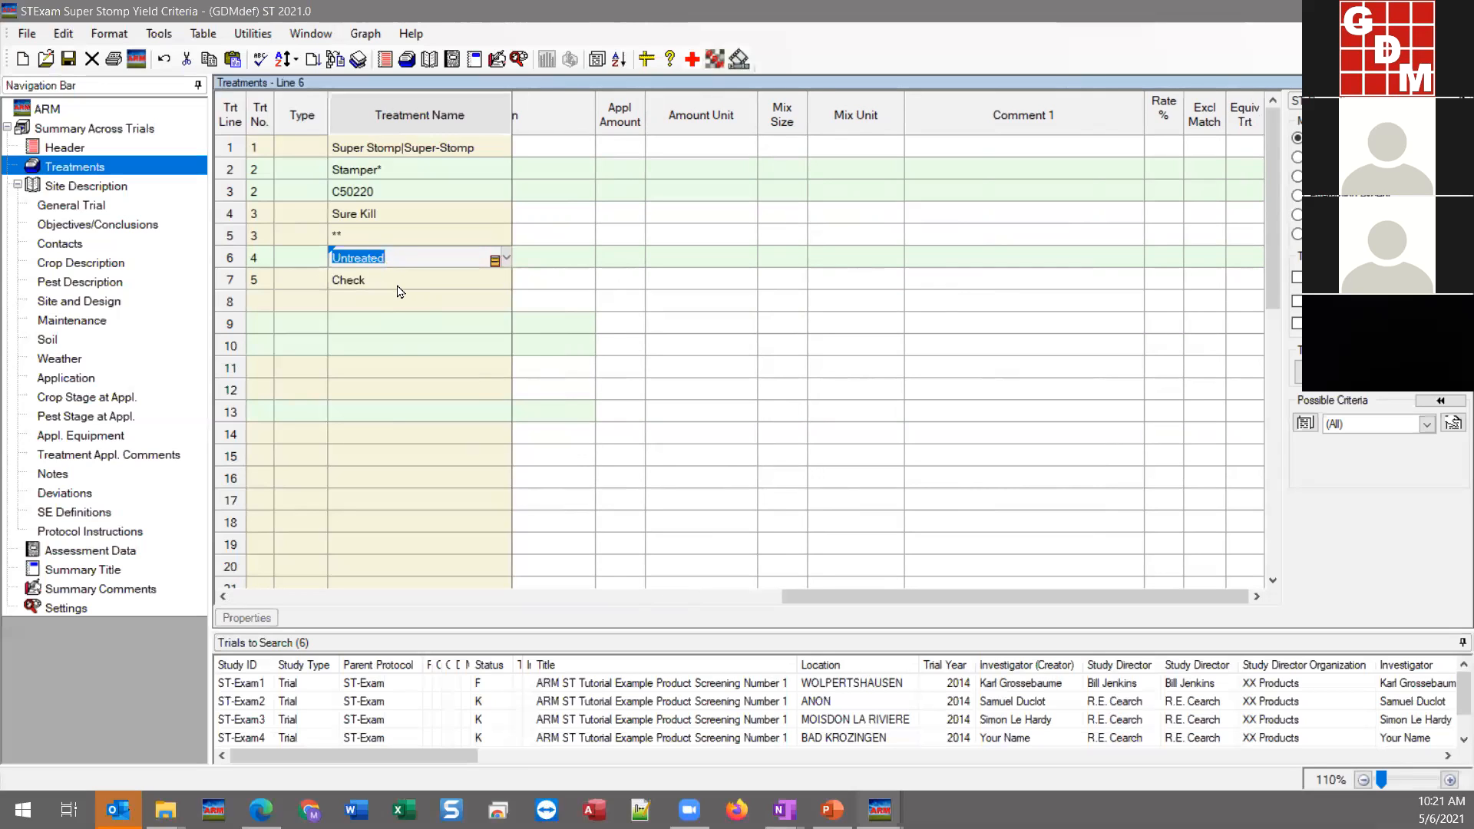
pyautogui.click(398, 286)
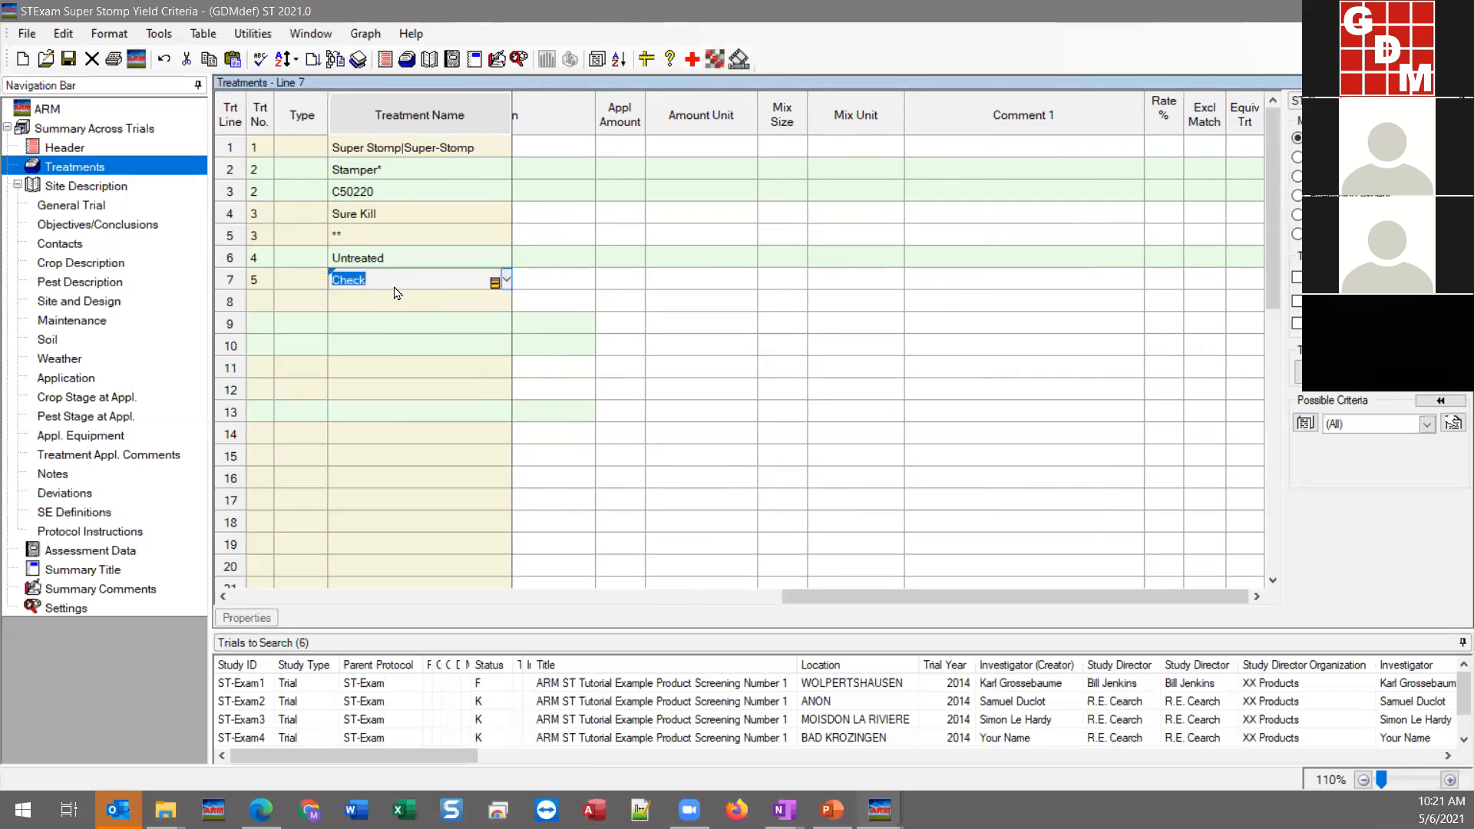
pyautogui.click(454, 253)
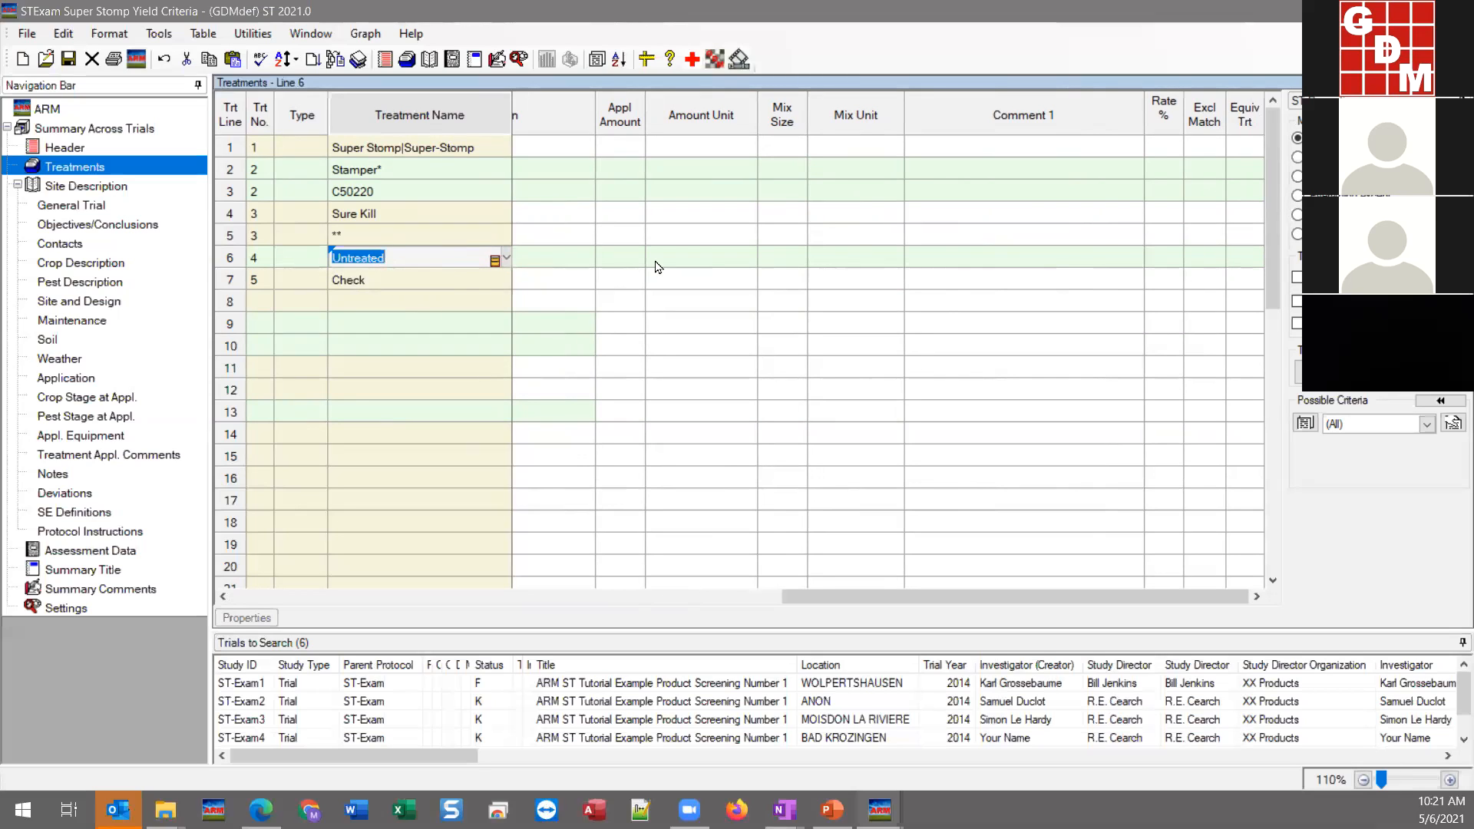
pyautogui.click(360, 286)
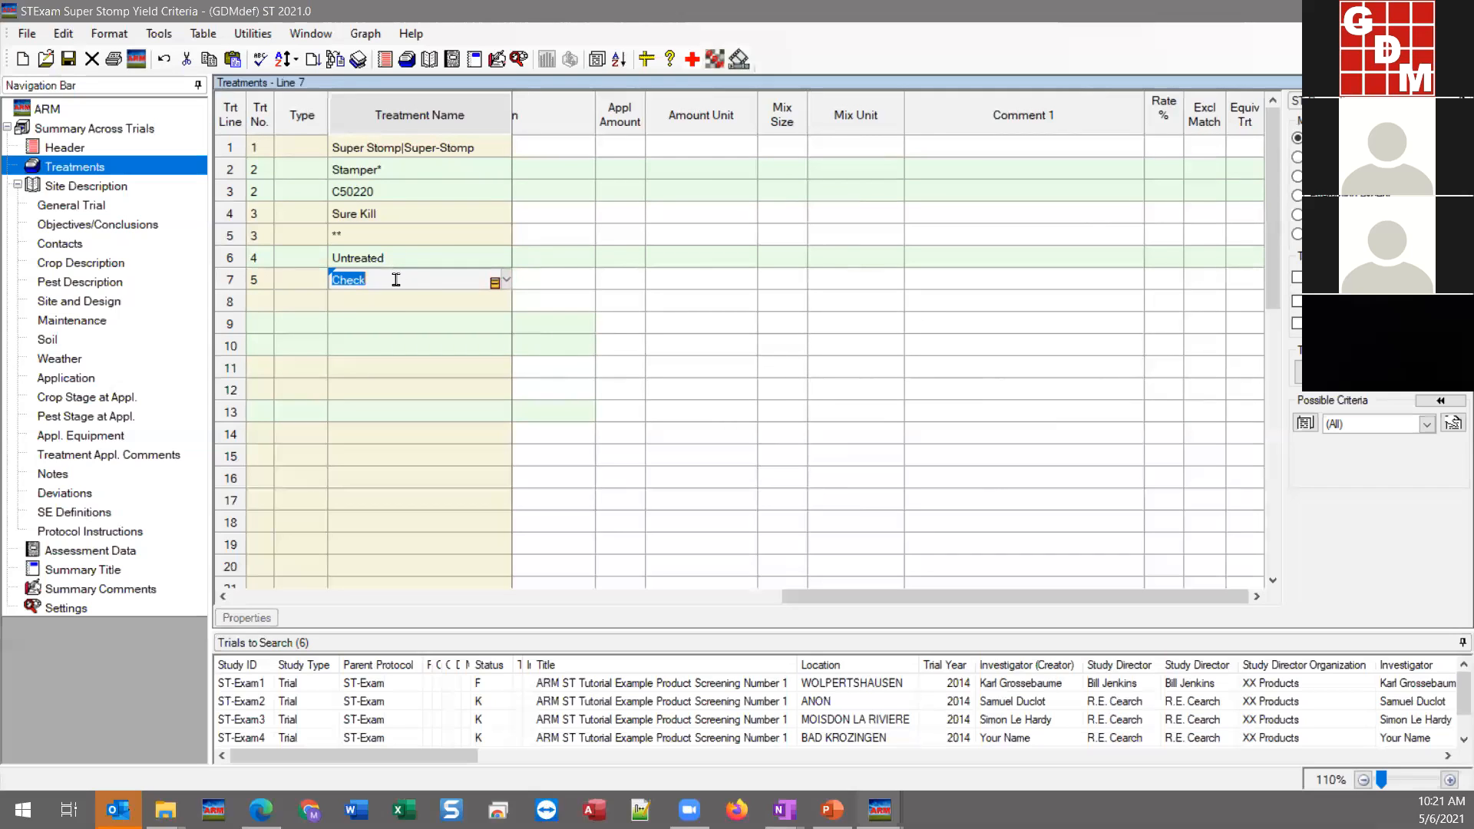
# - Set the equivalent treatment of the Check line to 4
pyautogui.click(1234, 281)
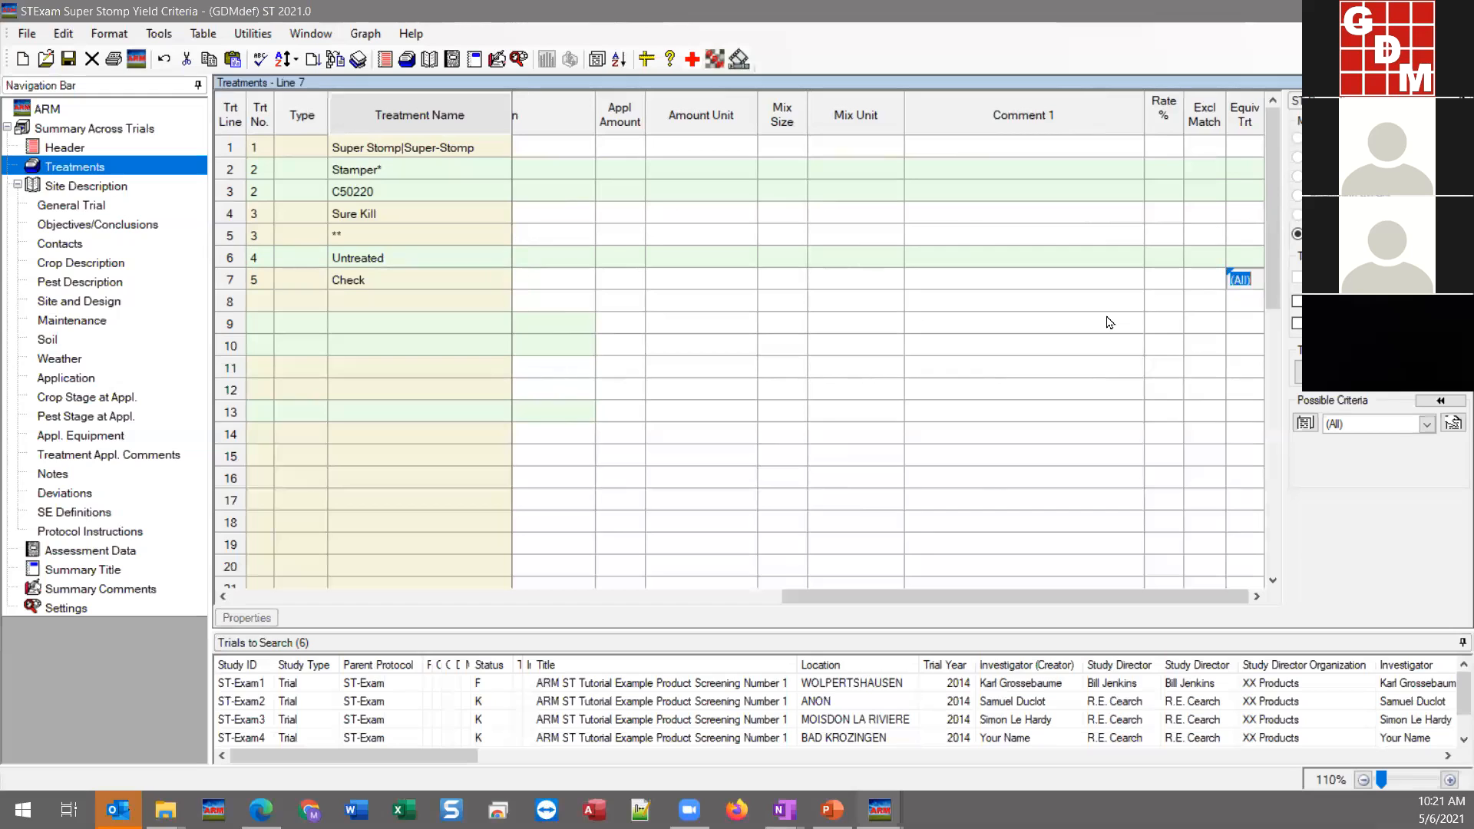
pyautogui.write('4')
pyautogui.press('Return')
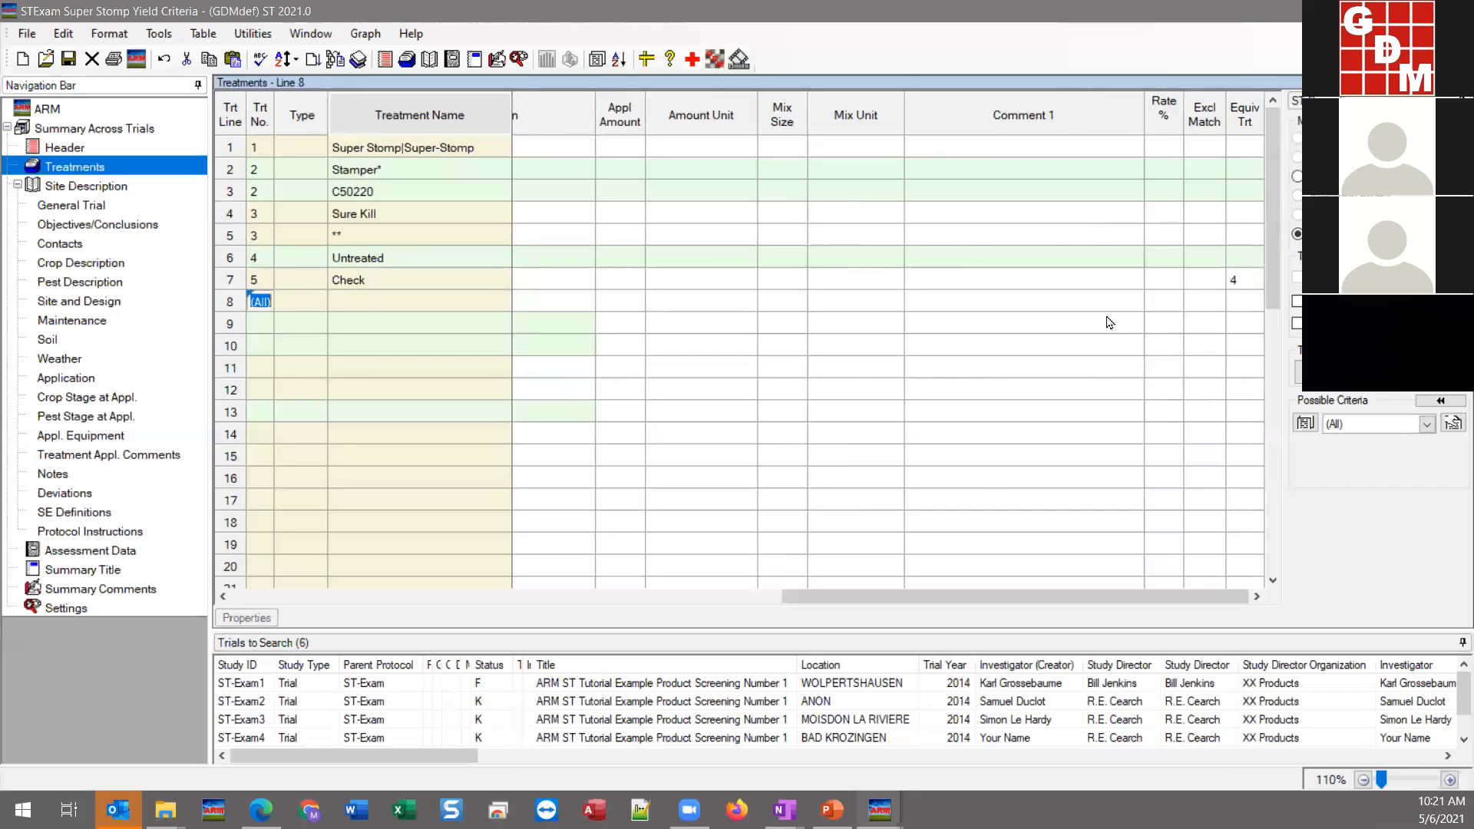
# - Review the Check line's equivalent treatment entry against its treatment name and the Untreated line
pyautogui.click(1256, 281)
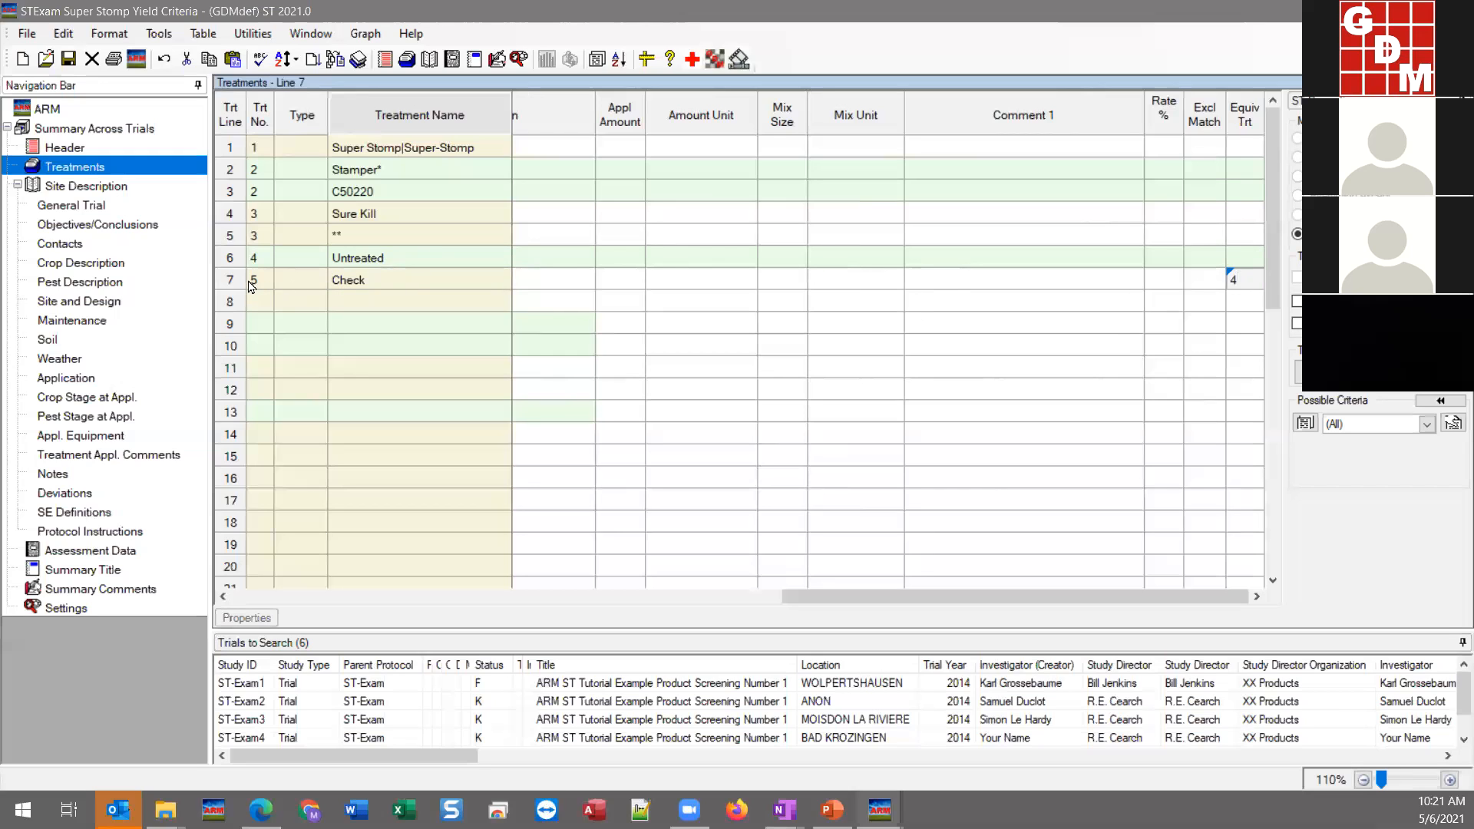
pyautogui.click(415, 284)
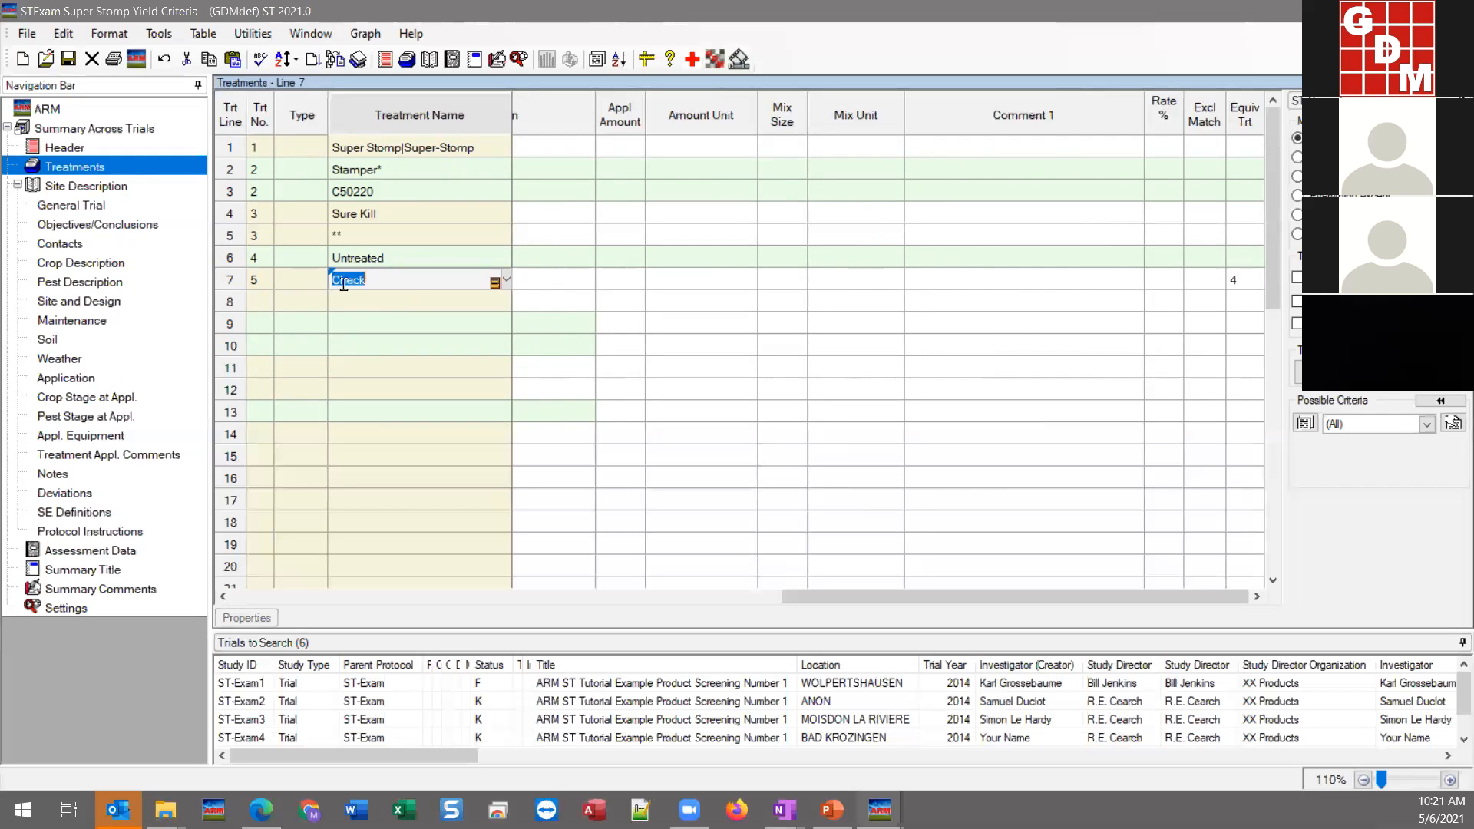
pyautogui.click(413, 279)
pyautogui.click(1253, 280)
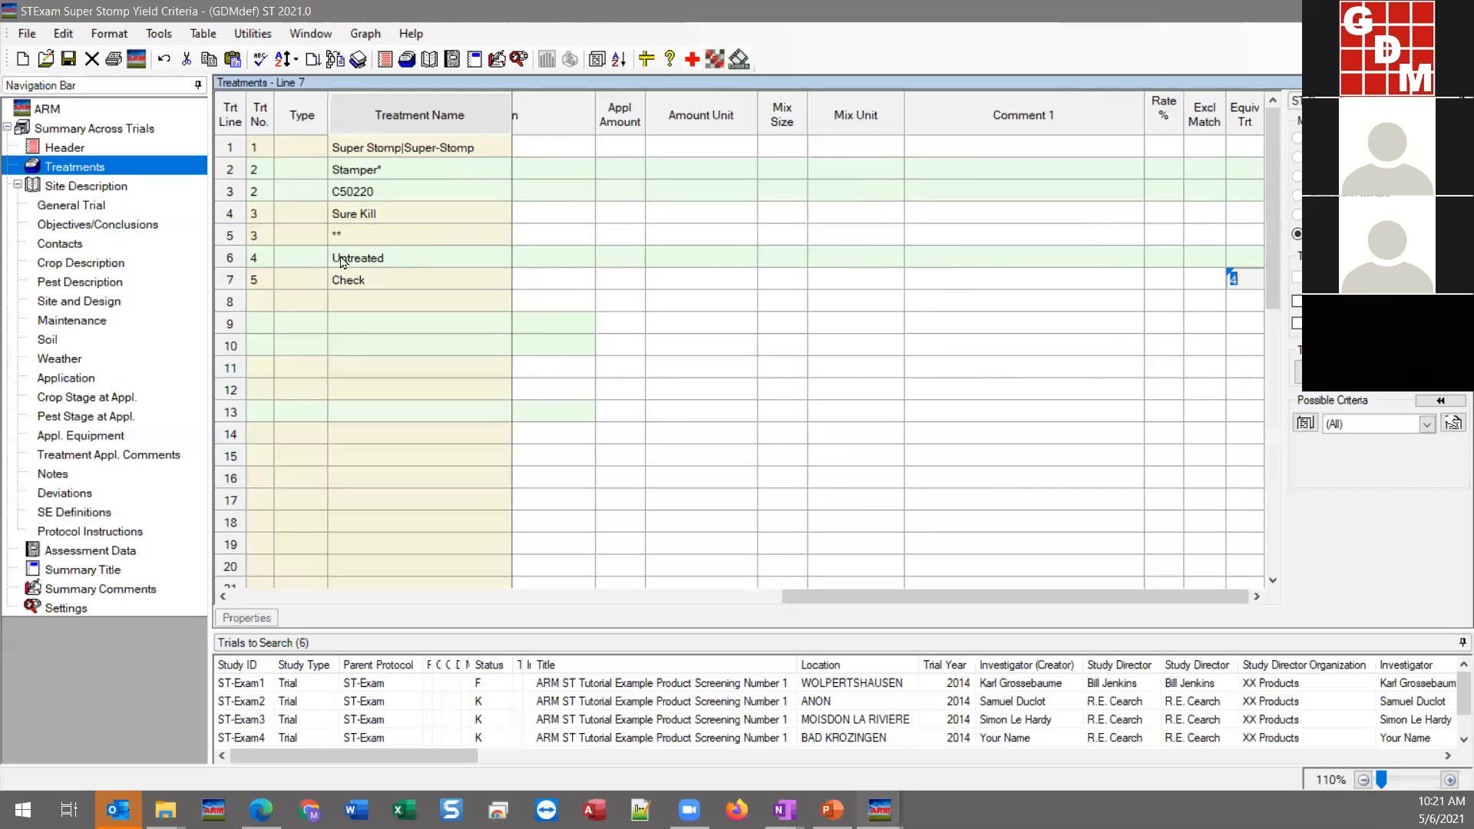
pyautogui.click(453, 262)
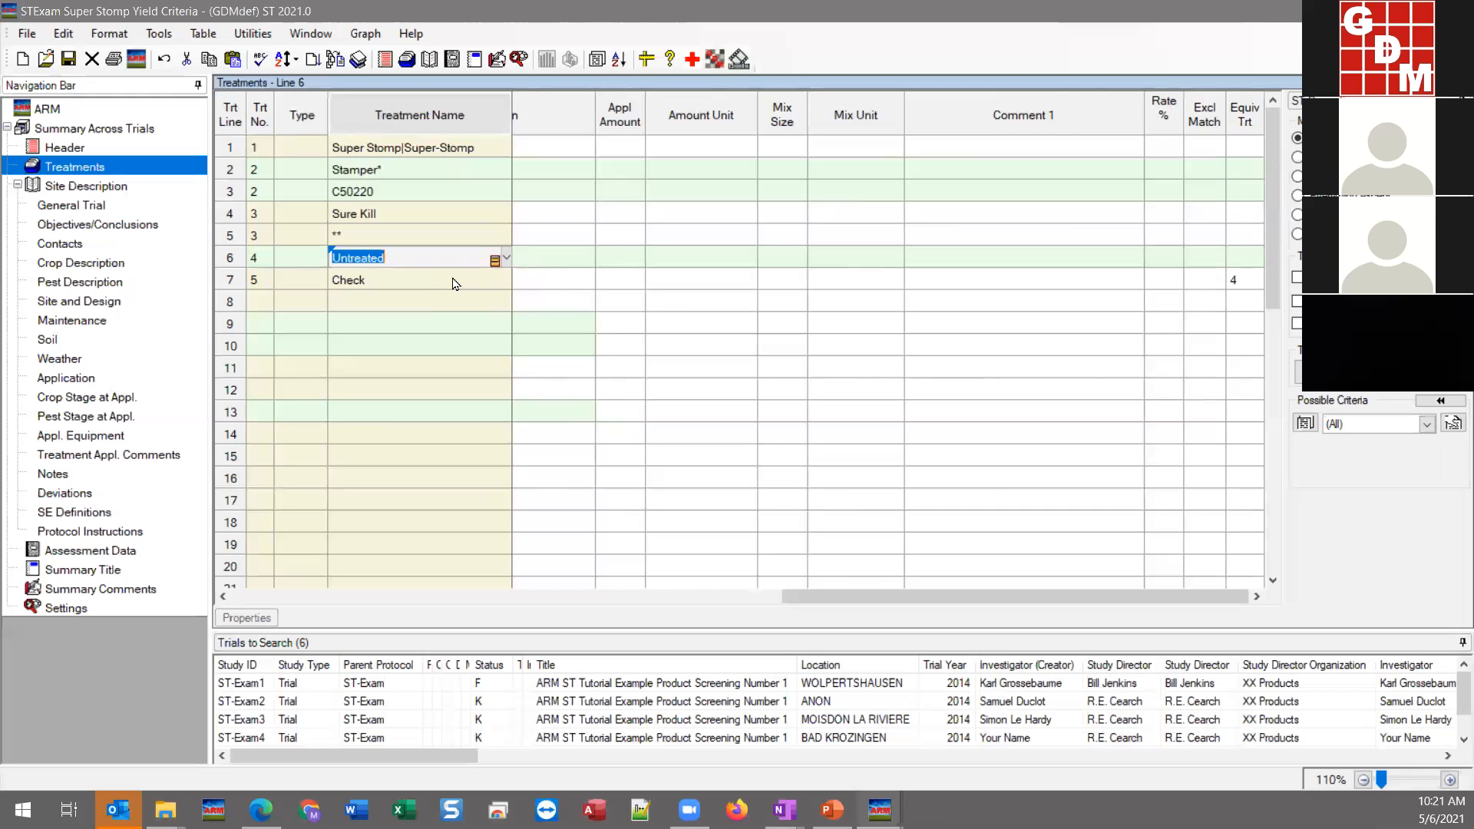
pyautogui.click(1244, 283)
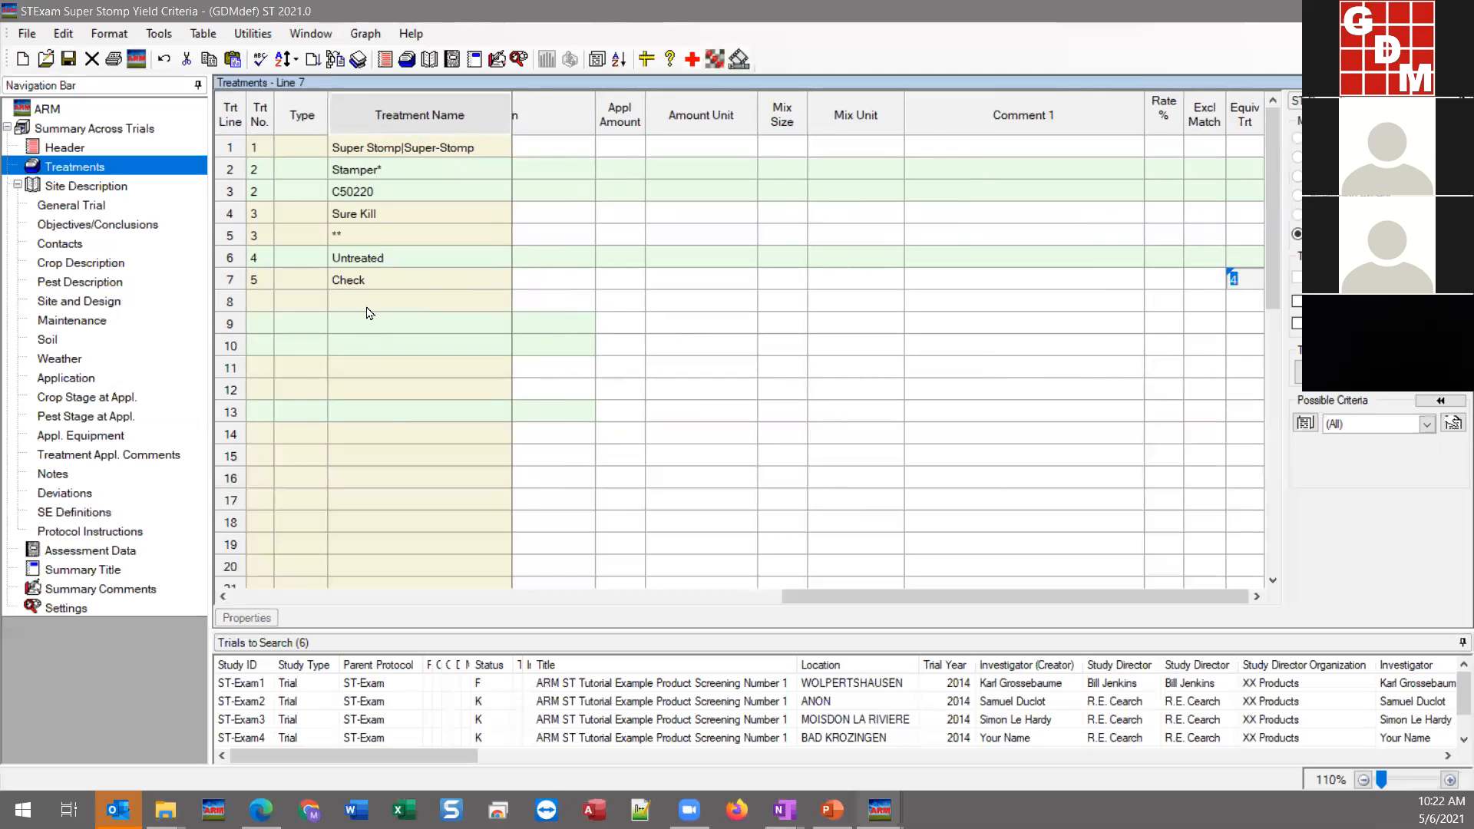
pyautogui.scroll(-3, 371, 451)
pyautogui.scroll(3, 373, 454)
pyautogui.click(1237, 279)
pyautogui.click(1238, 301)
pyautogui.click(1242, 286)
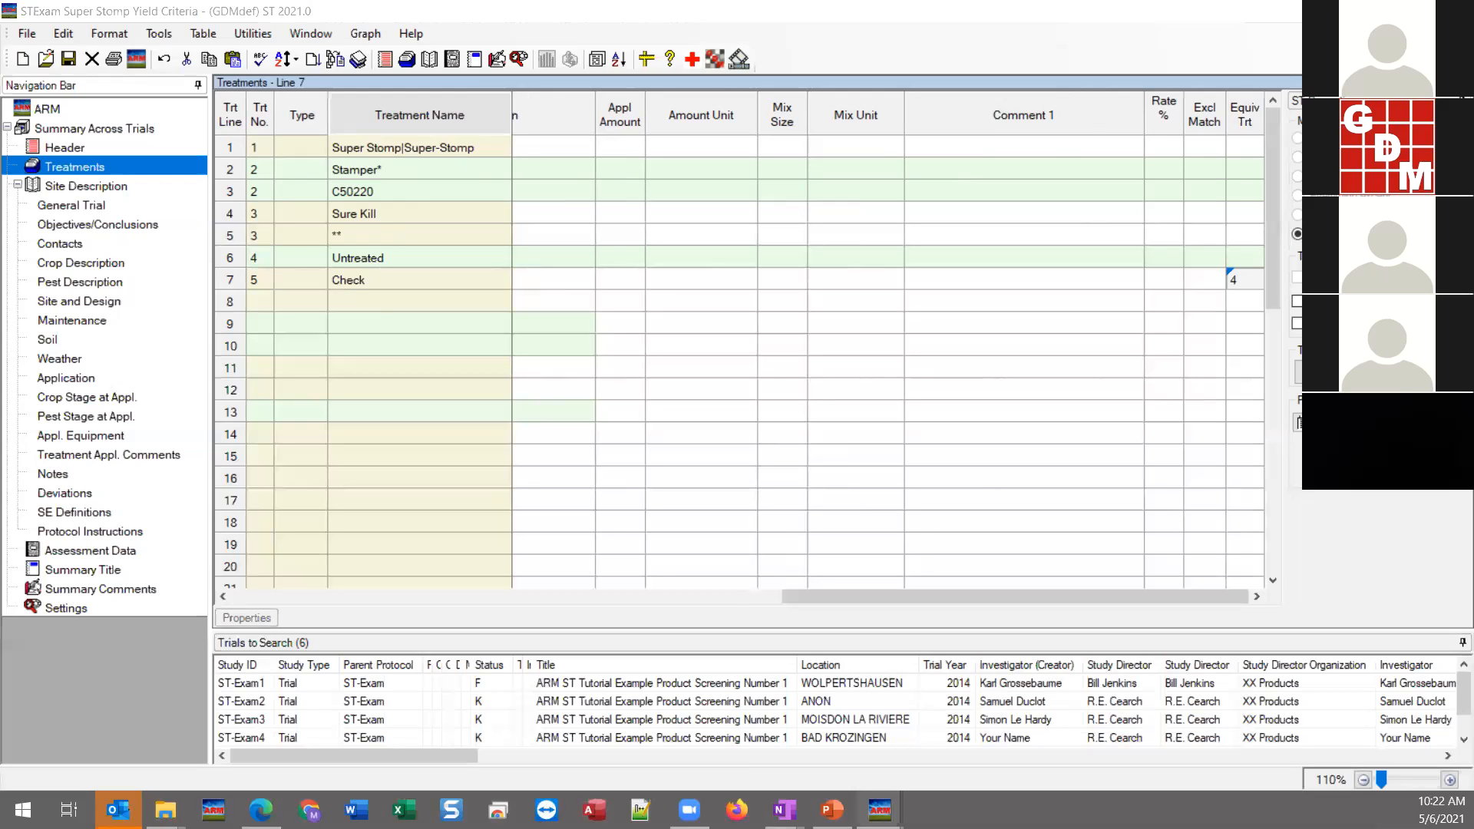
# - Examine the maximum % deviation for criteria vs. trial rate in the ST summary options alongside the C50220 rate on line 3
pyautogui.moveTo(965, 599); pyautogui.dragTo(426, 614)
pyautogui.click(765, 194)
pyautogui.click(765, 194)
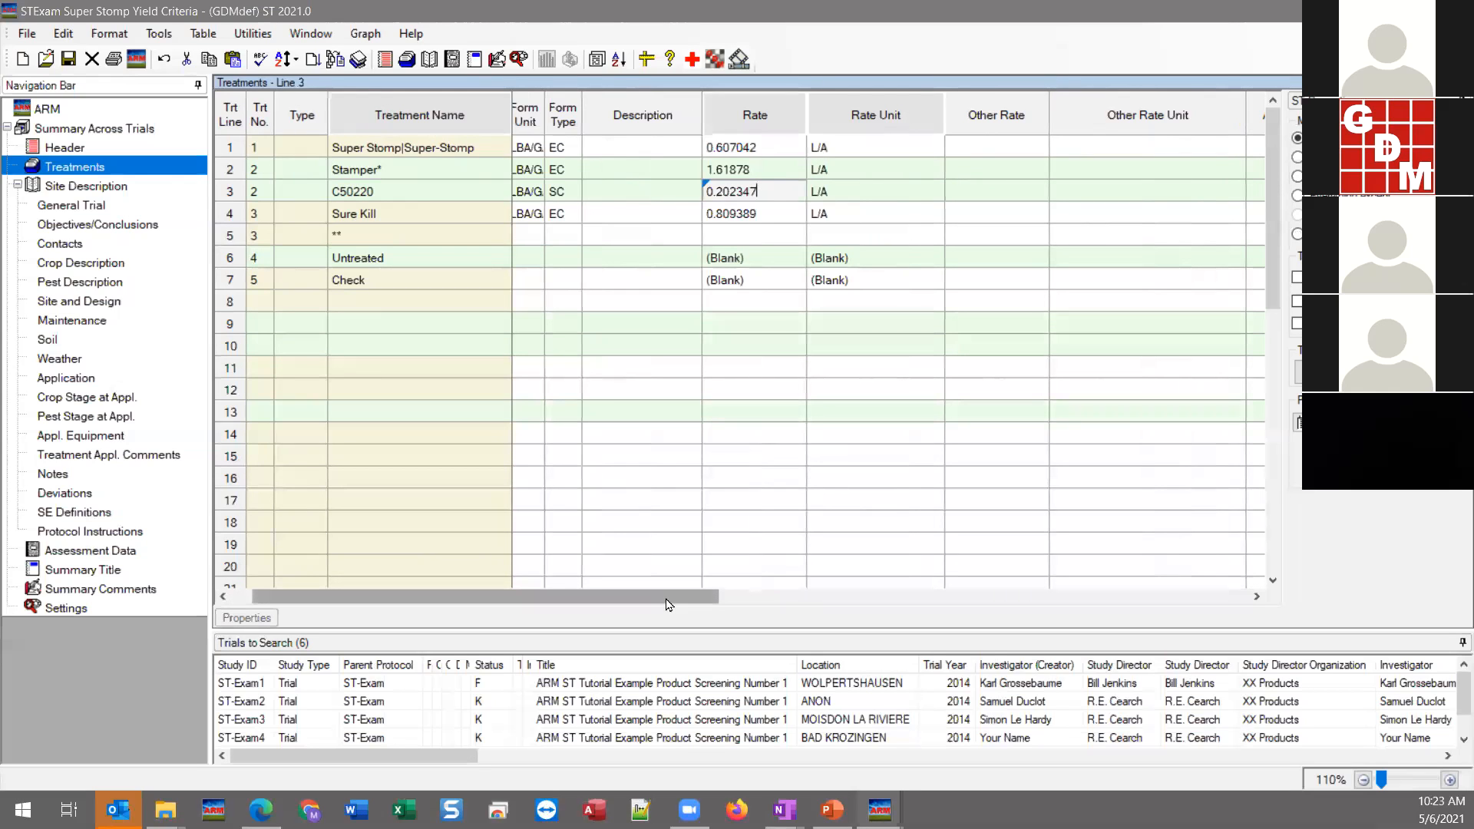
pyautogui.click(160, 35)
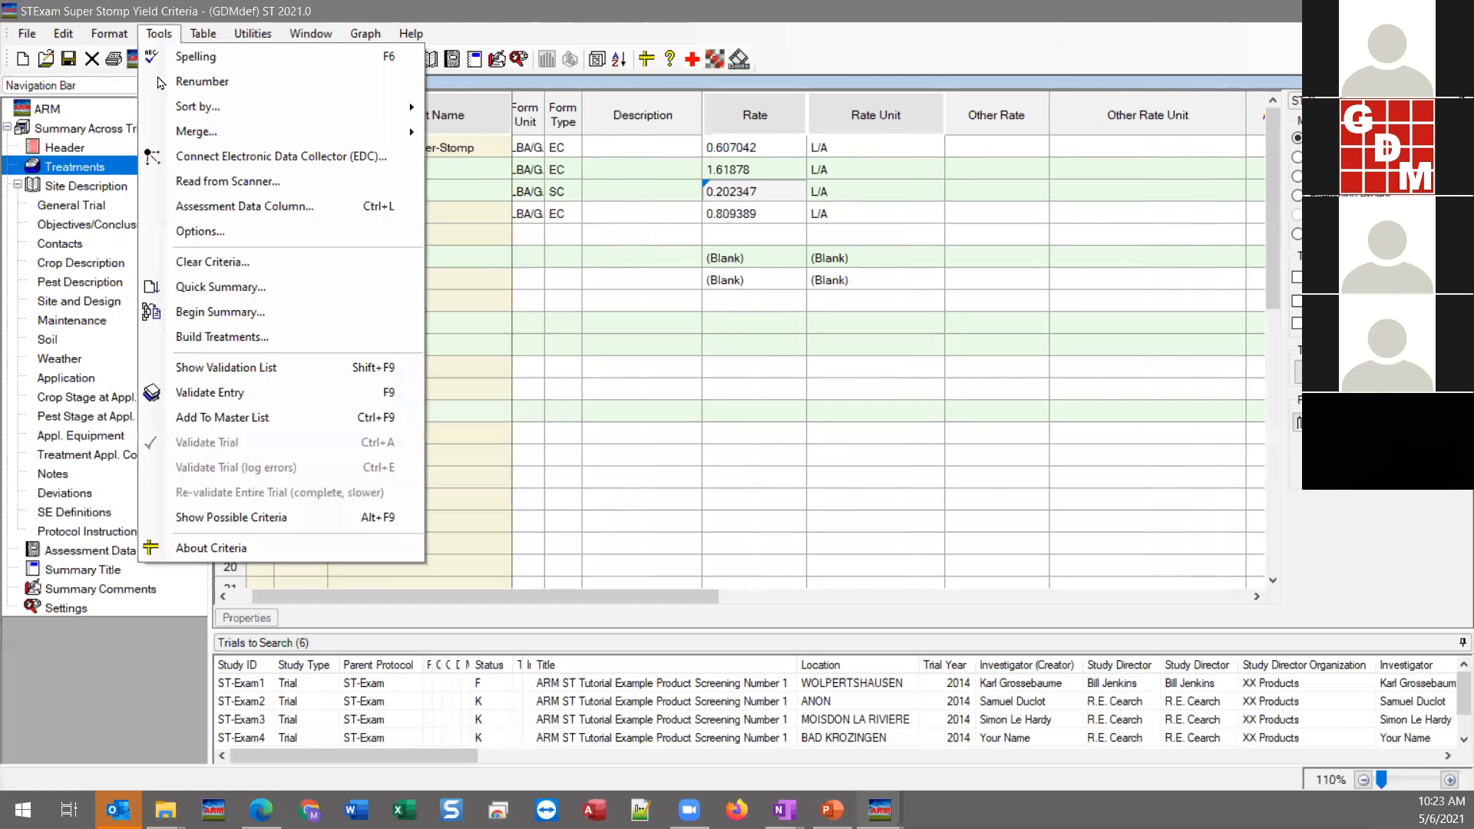
pyautogui.click(199, 240)
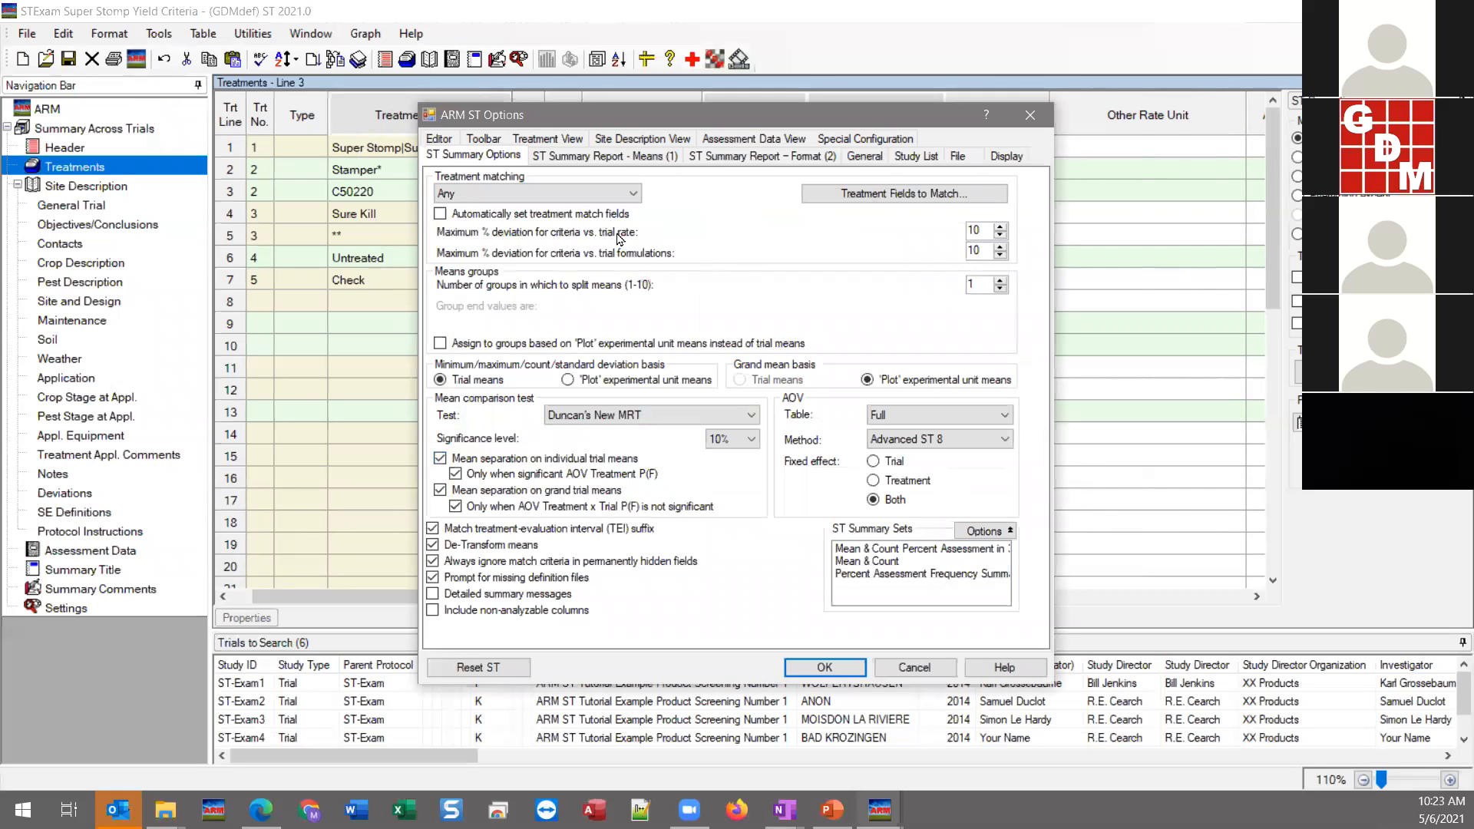
pyautogui.doubleClick(982, 229)
pyautogui.click(983, 227)
pyautogui.moveTo(758, 127); pyautogui.dragTo(749, 307)
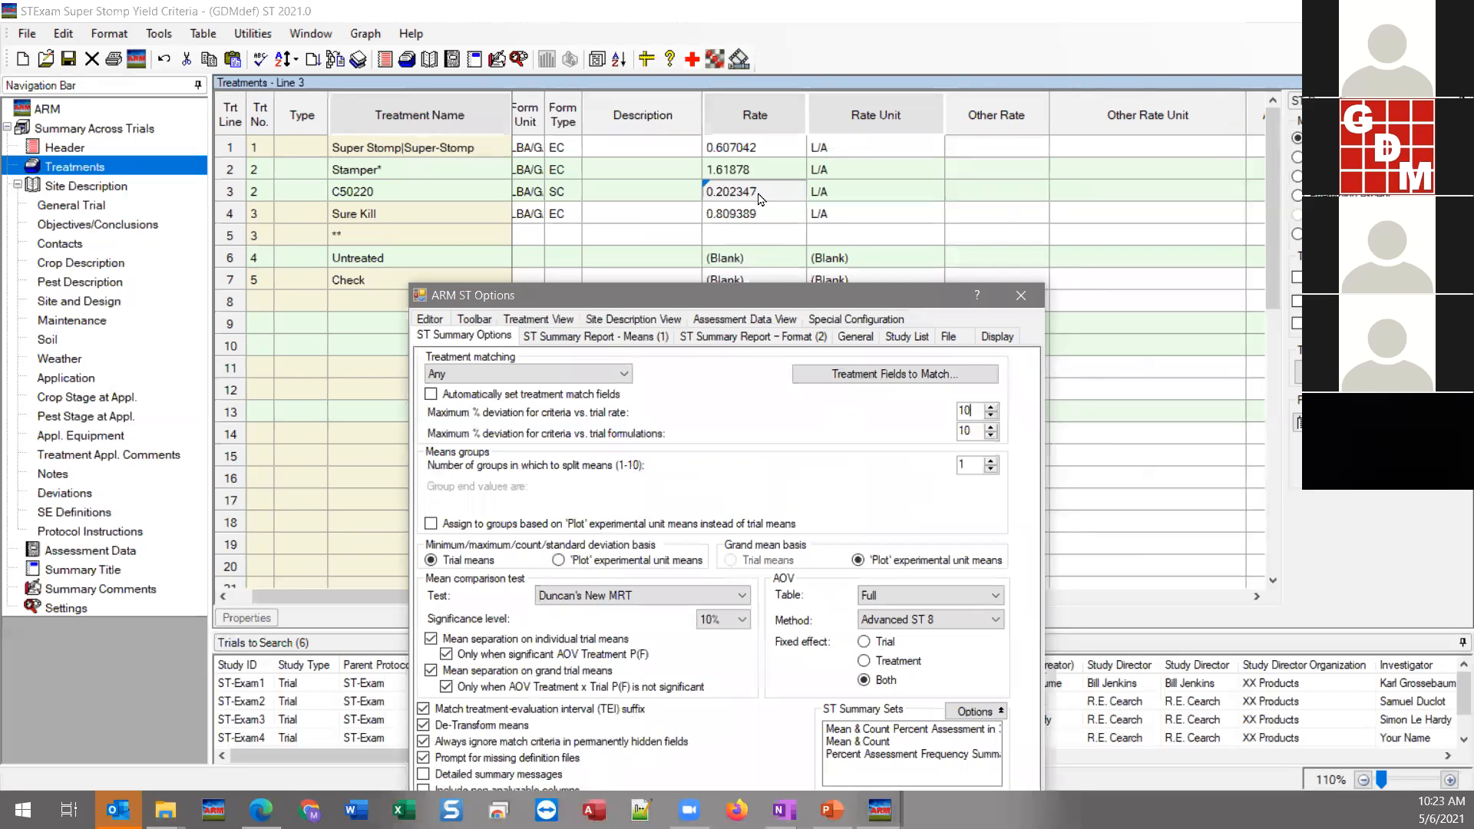
pyautogui.doubleClick(969, 411)
pyautogui.moveTo(963, 417)
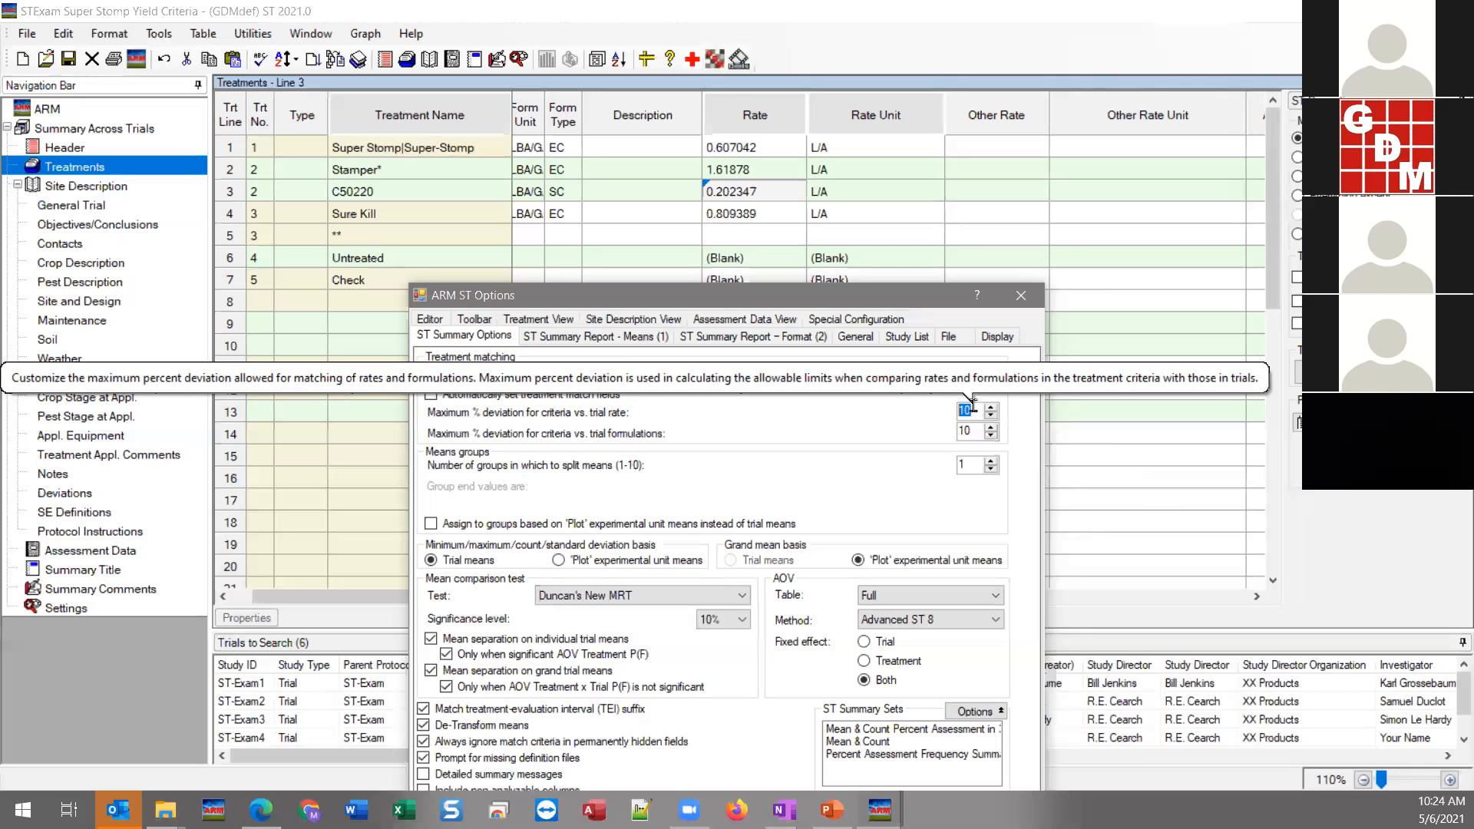
pyautogui.click(972, 412)
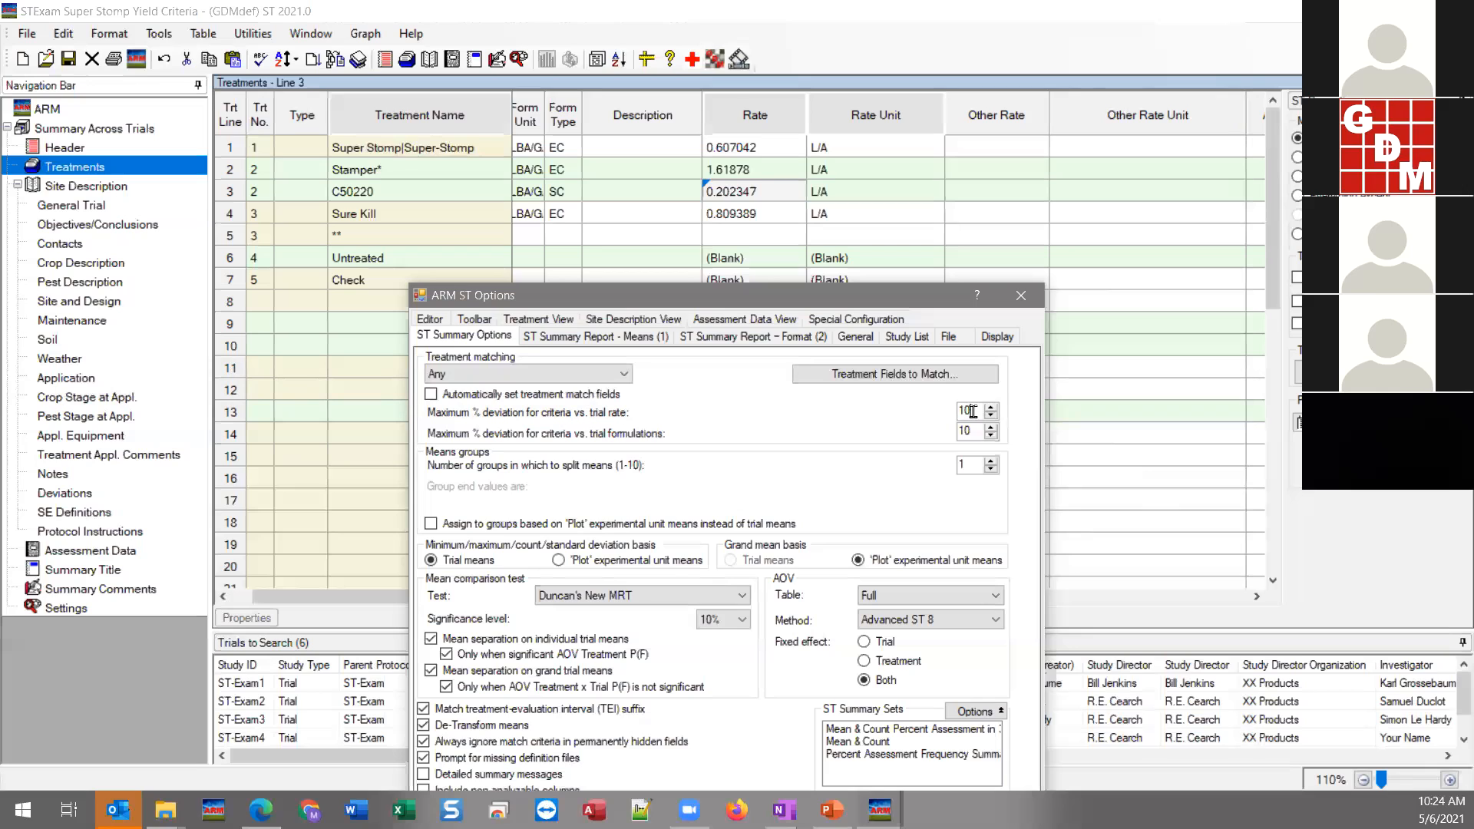
# - Try a maximum % deviation of 0 for criteria vs. trial rate and dismiss the options
pyautogui.press('BackSpace')
pyautogui.press('BackSpace')
pyautogui.write('0')
pyautogui.doubleClick(965, 432)
pyautogui.doubleClick(973, 412)
pyautogui.click(1024, 305)
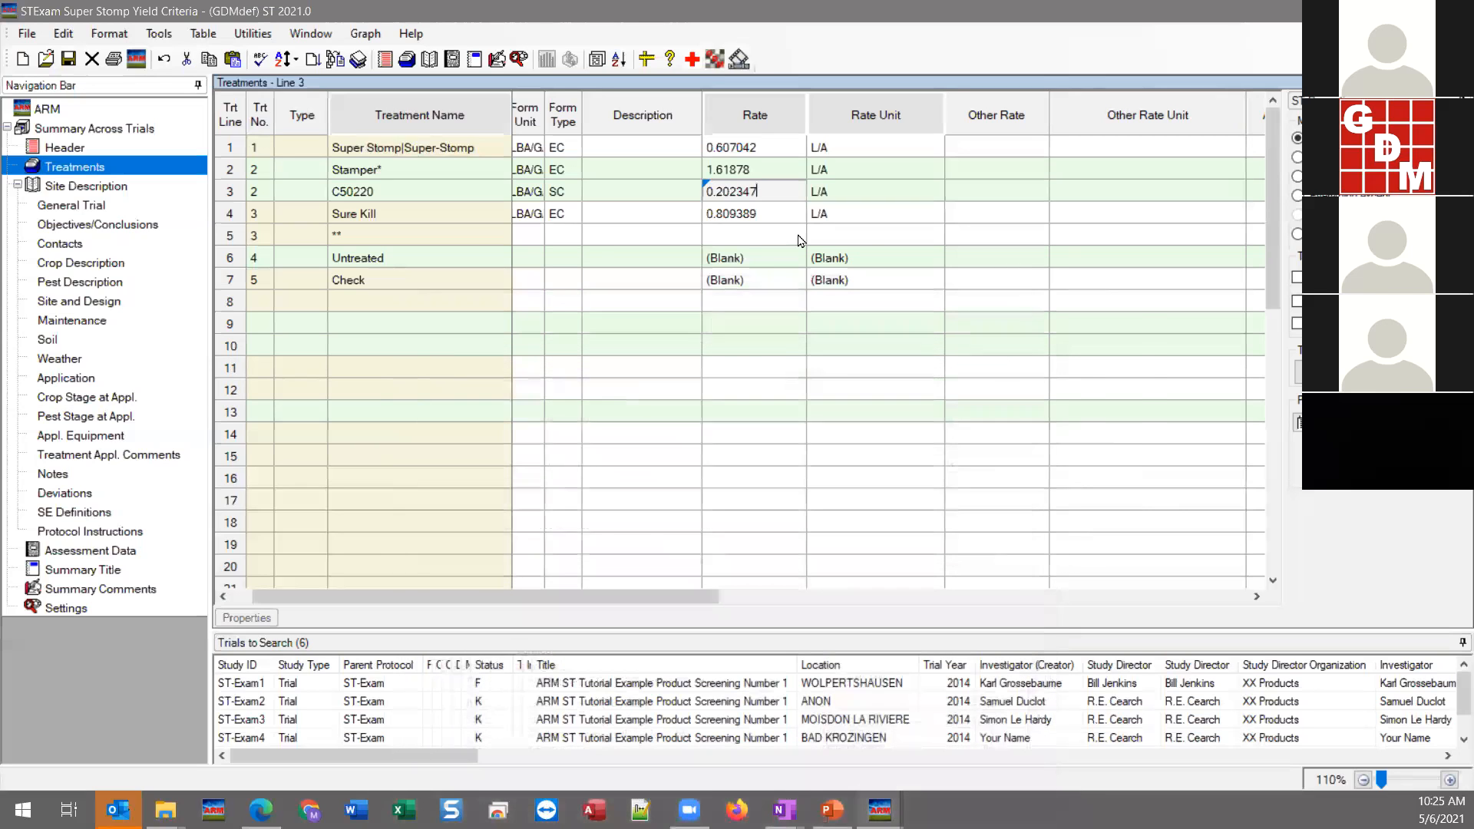
# - Review the Rate % field for C50220 on line 3 and the treatment matching settings in the ST summary options
pyautogui.moveTo(642, 604); pyautogui.dragTo(1209, 603)
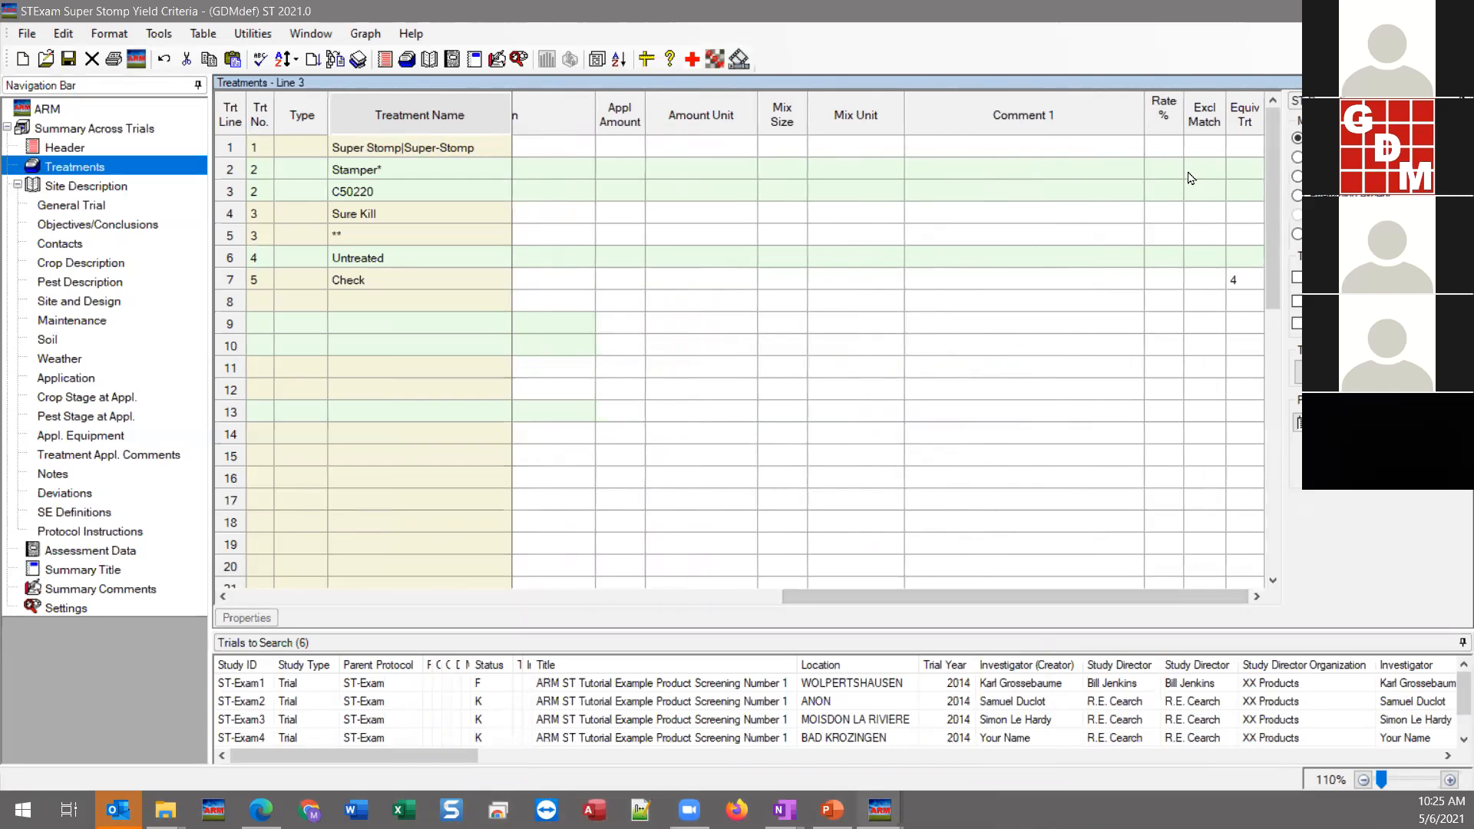
pyautogui.click(1159, 186)
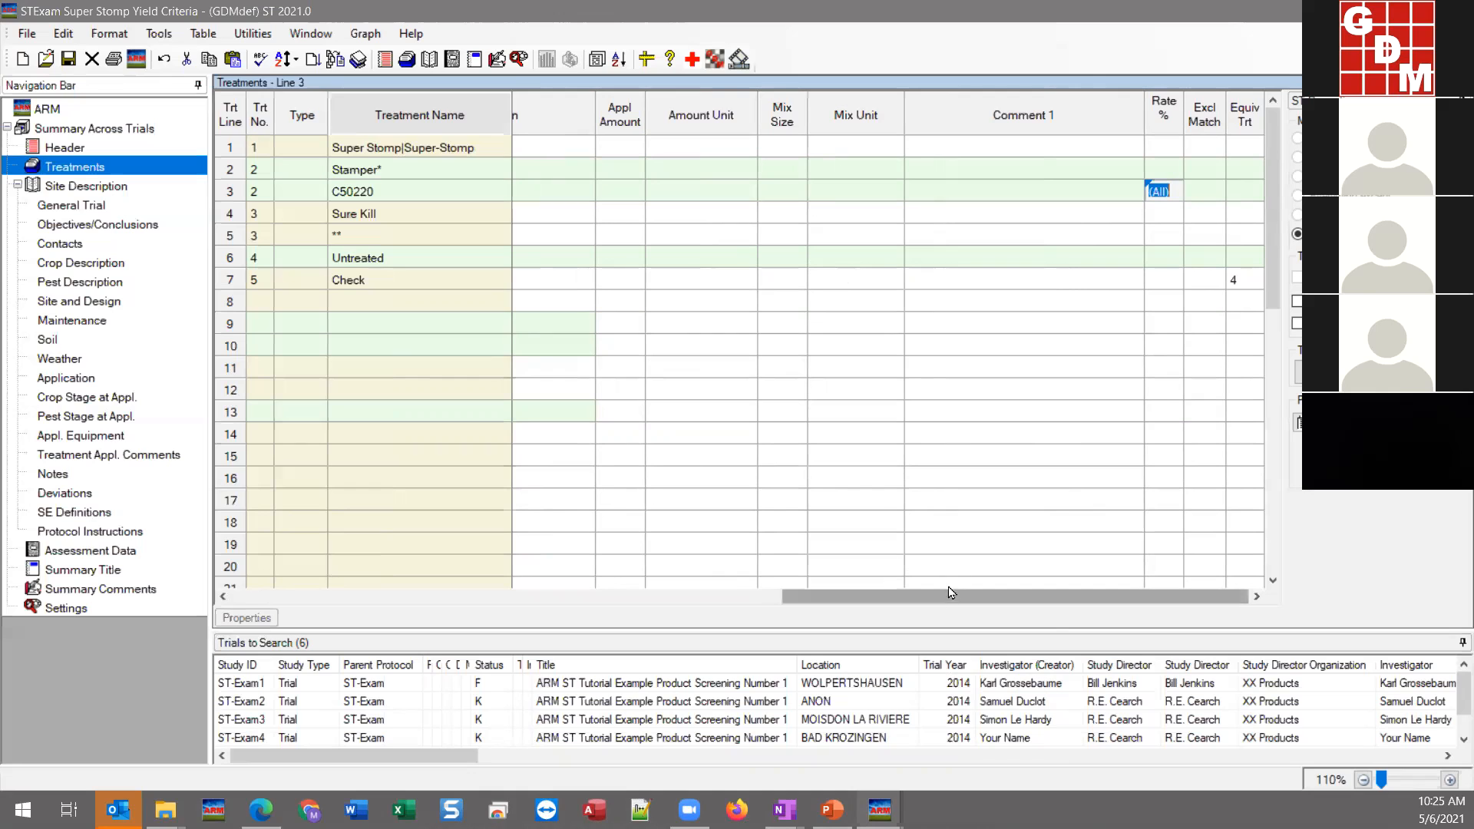
pyautogui.moveTo(951, 602); pyautogui.dragTo(396, 592)
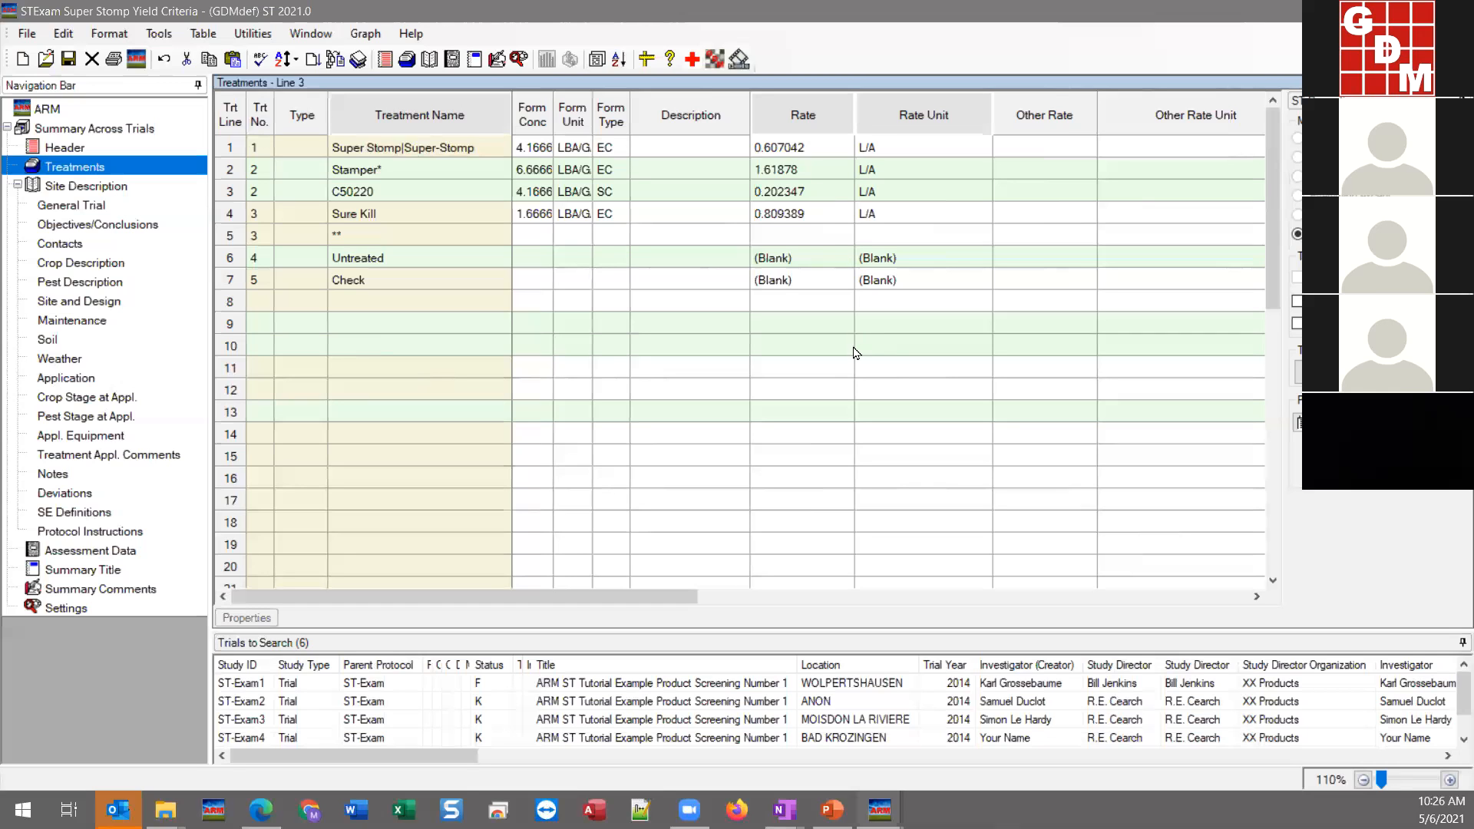
pyautogui.moveTo(675, 601); pyautogui.dragTo(1195, 601)
pyautogui.moveTo(946, 603); pyautogui.dragTo(1071, 604)
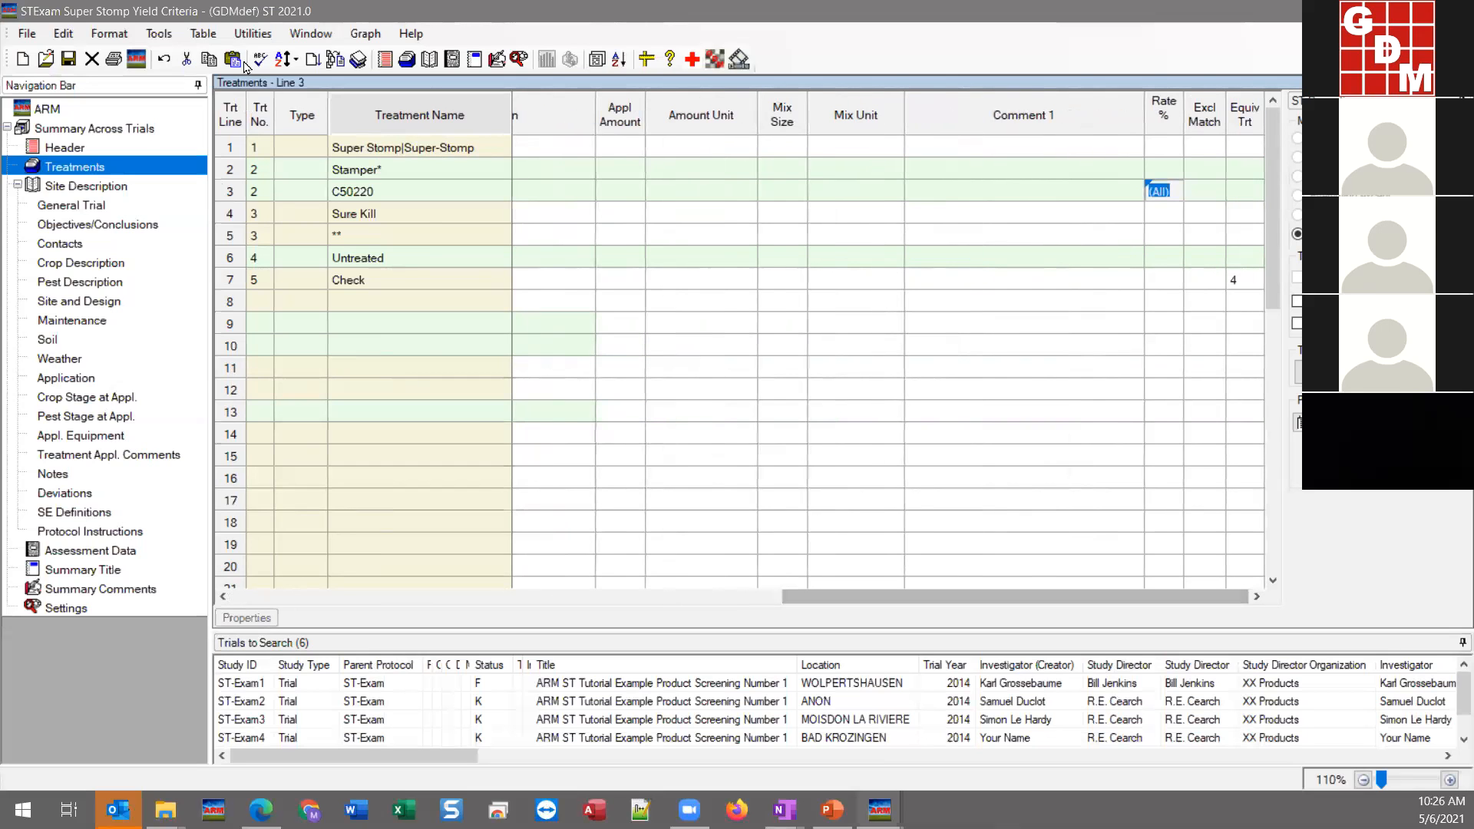
pyautogui.click(159, 33)
pyautogui.click(218, 240)
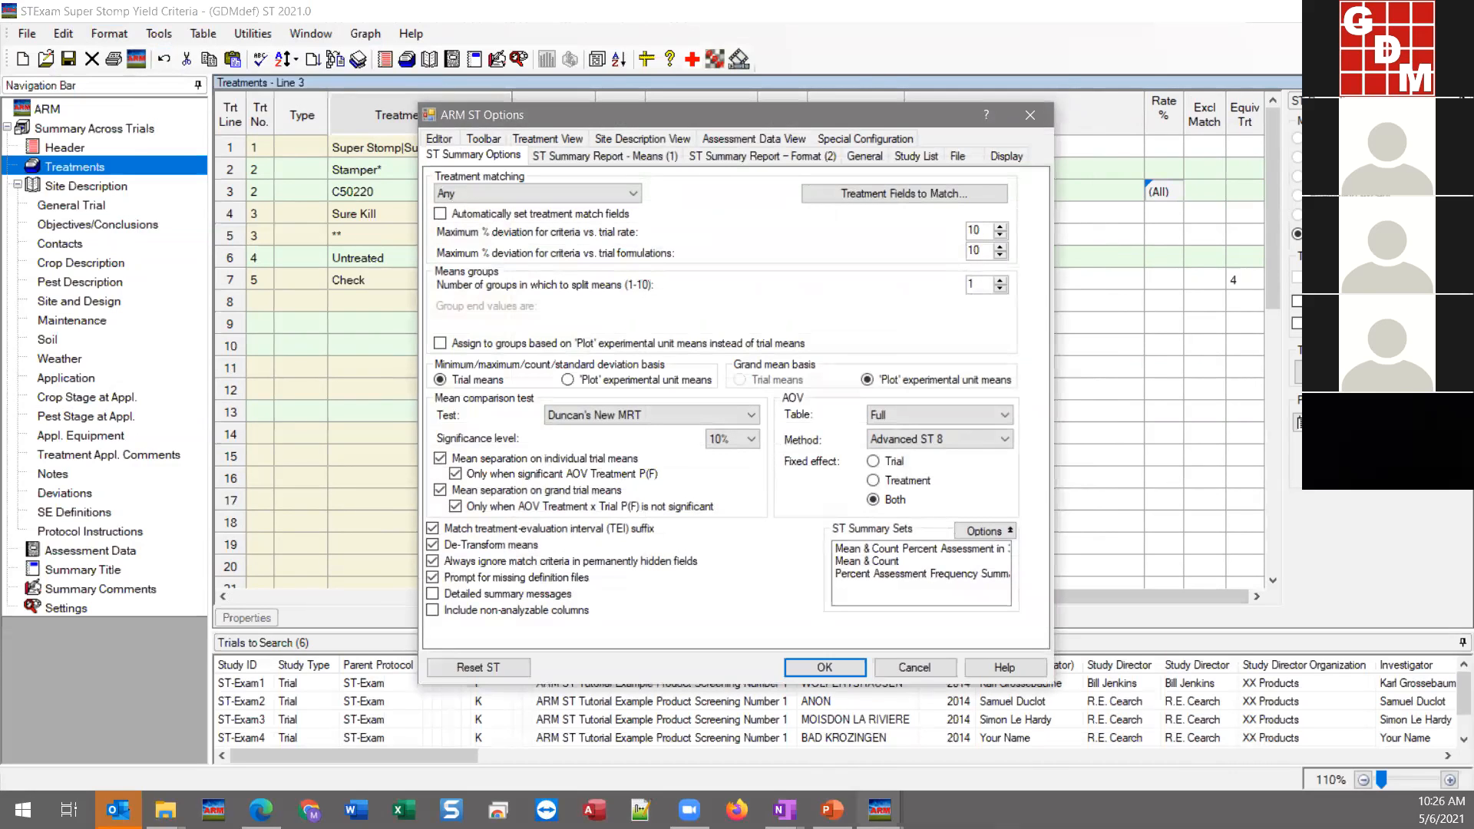
pyautogui.click(849, 670)
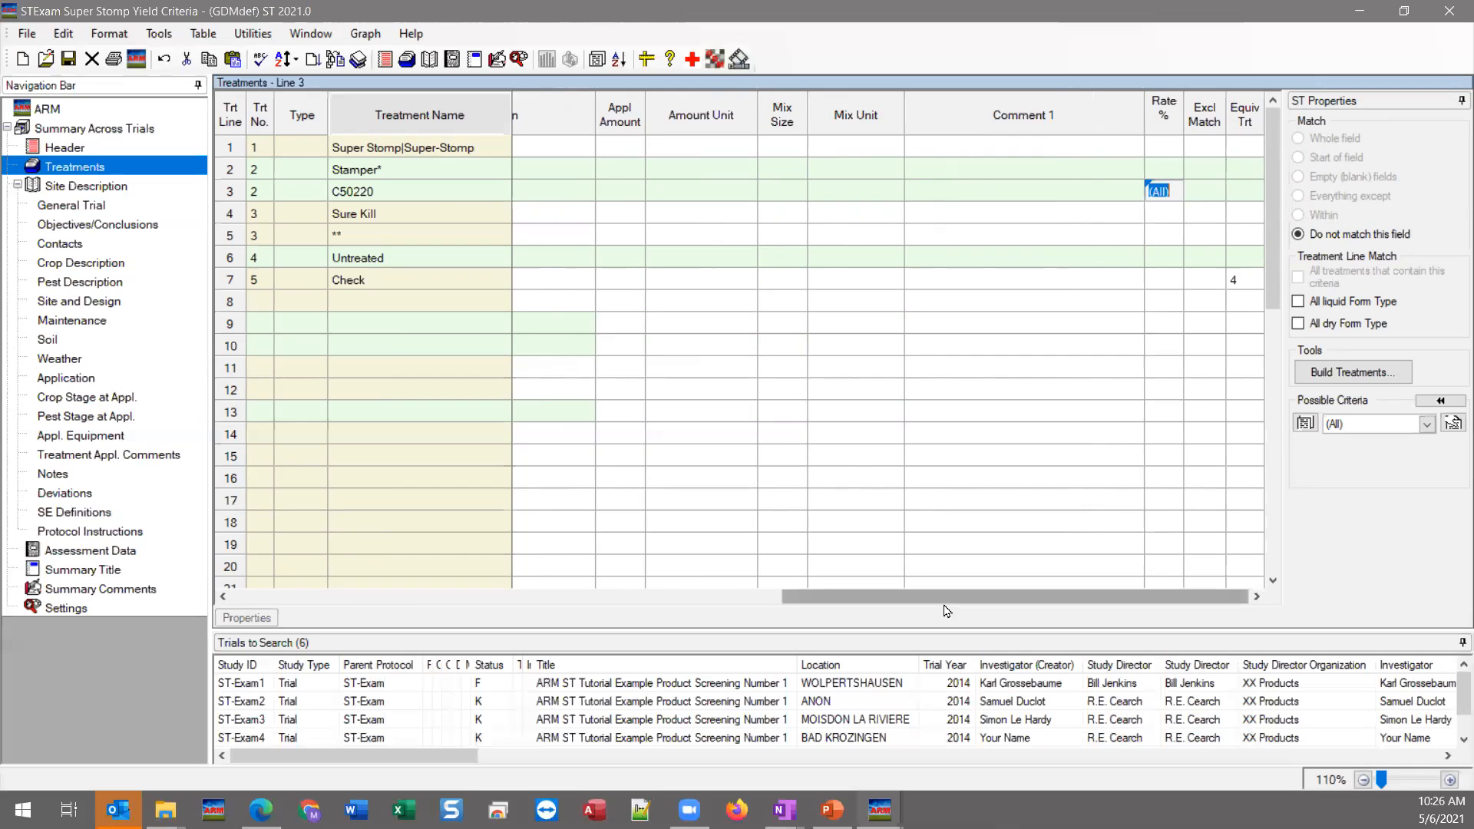
# - Recheck the Check line's equivalent treatment link to the Untreated line and view the rate criteria of both lines
pyautogui.click(446, 288)
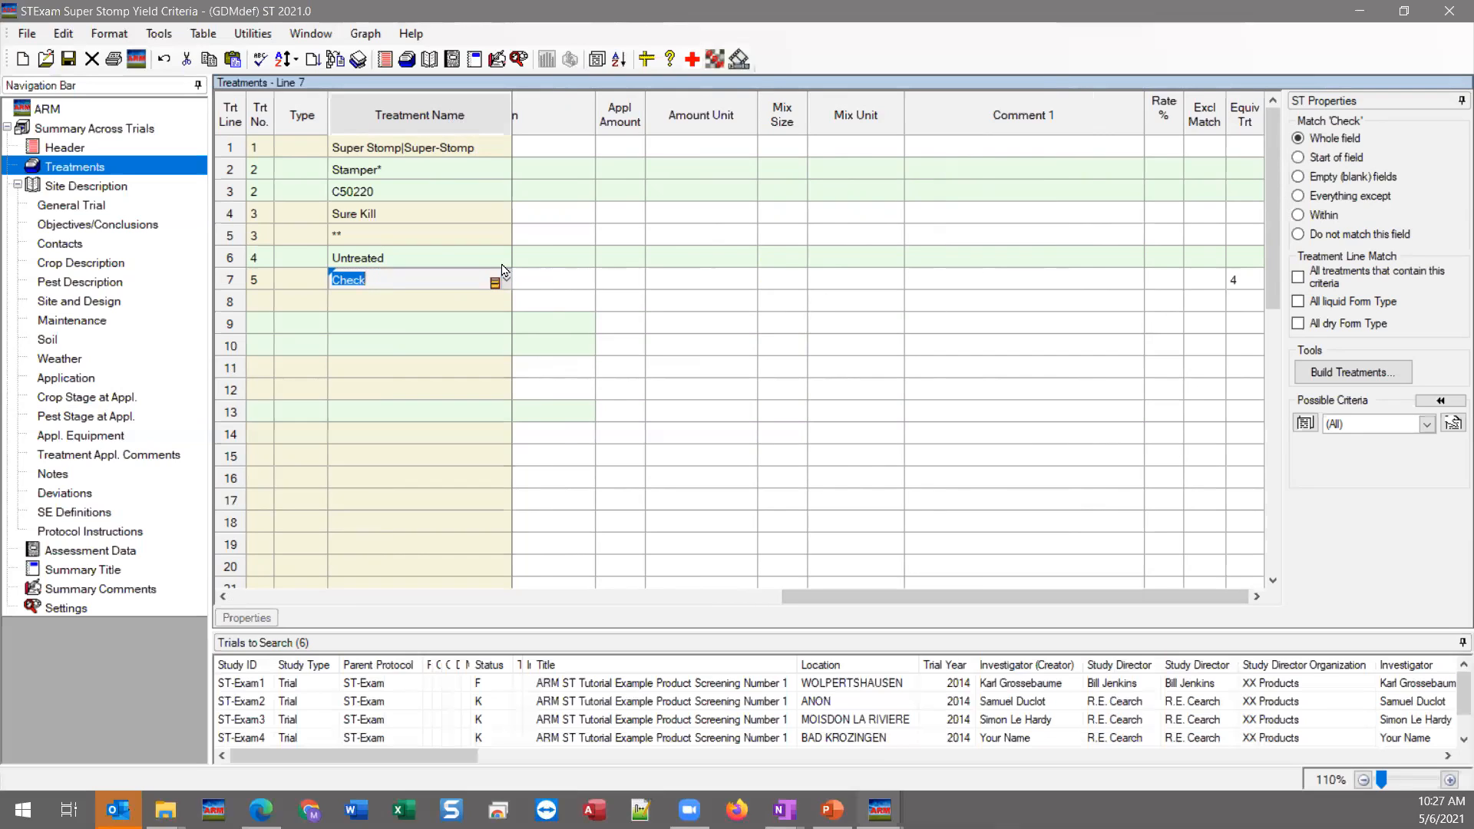
pyautogui.click(1257, 282)
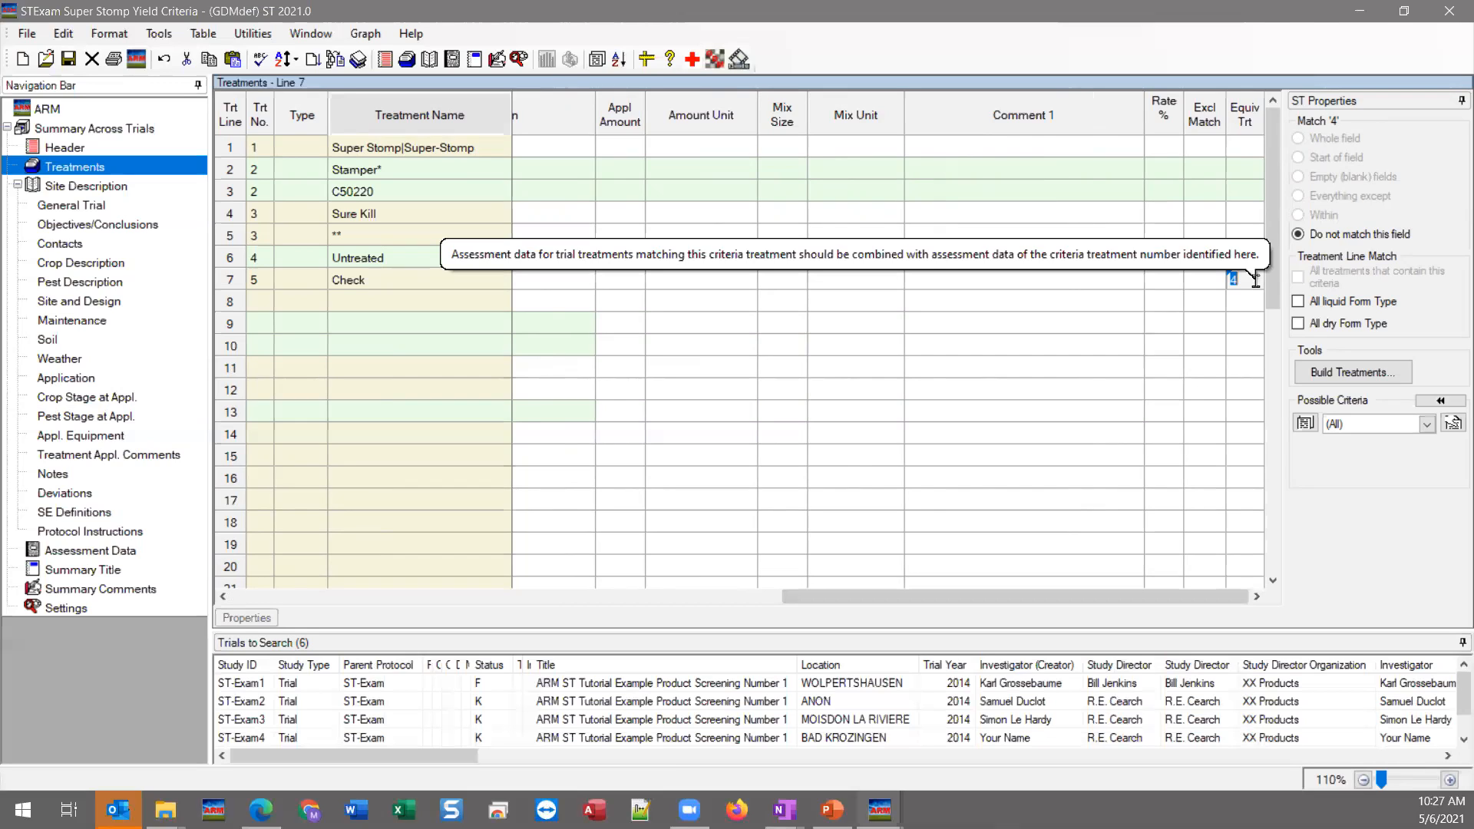
pyautogui.click(235, 260)
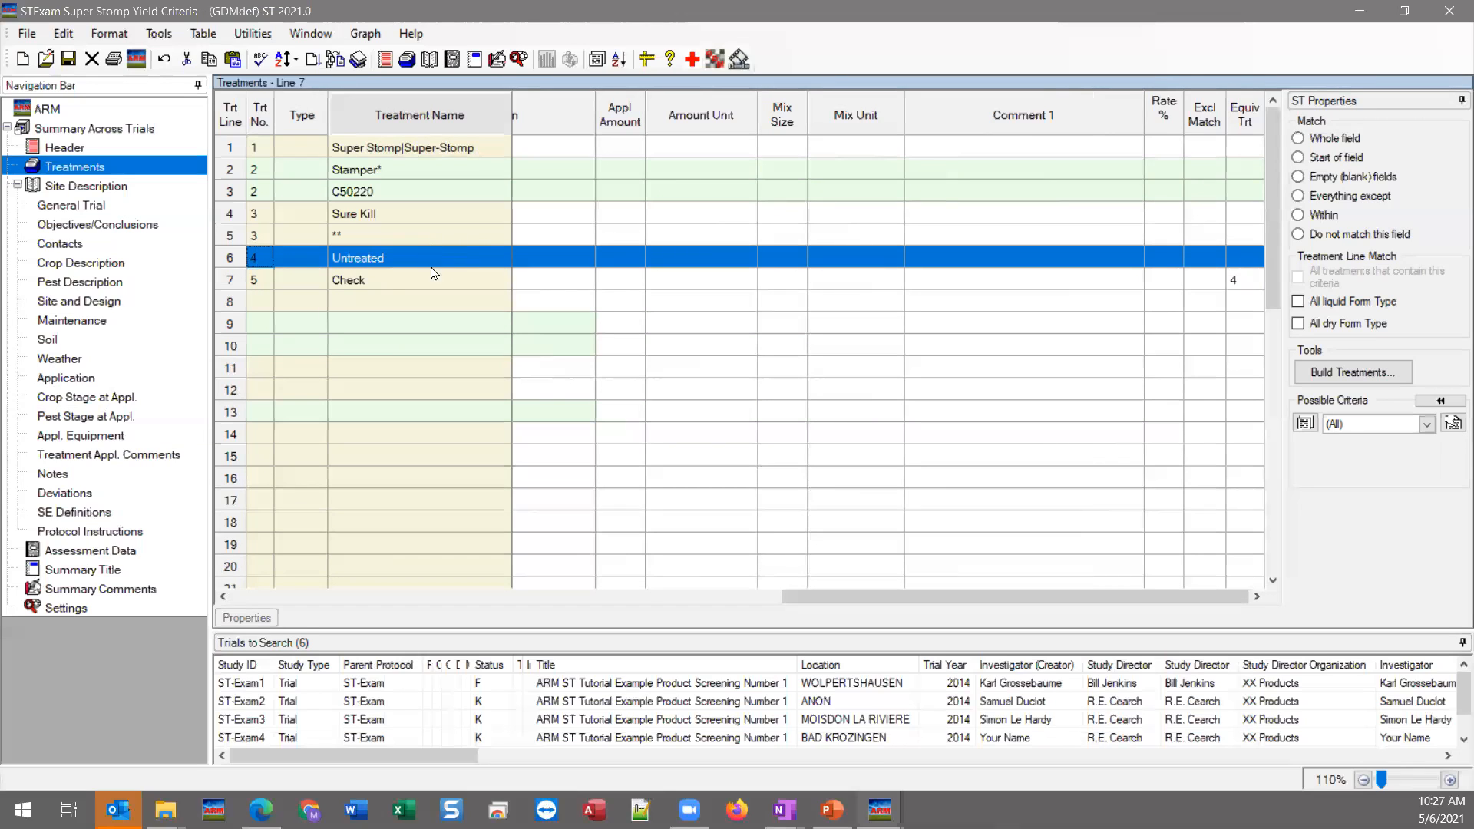
pyautogui.click(389, 277)
pyautogui.click(388, 278)
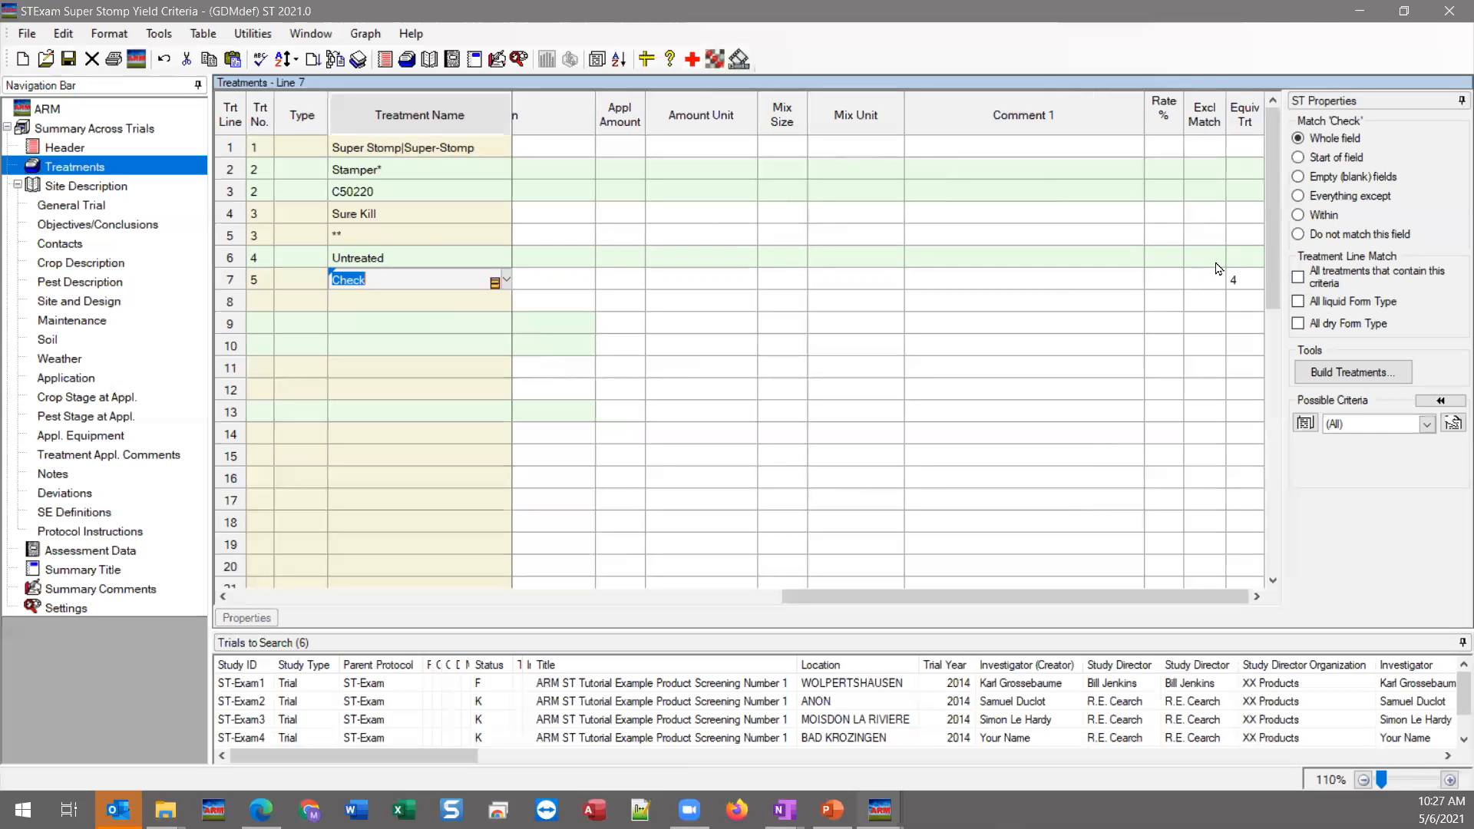
pyautogui.click(473, 259)
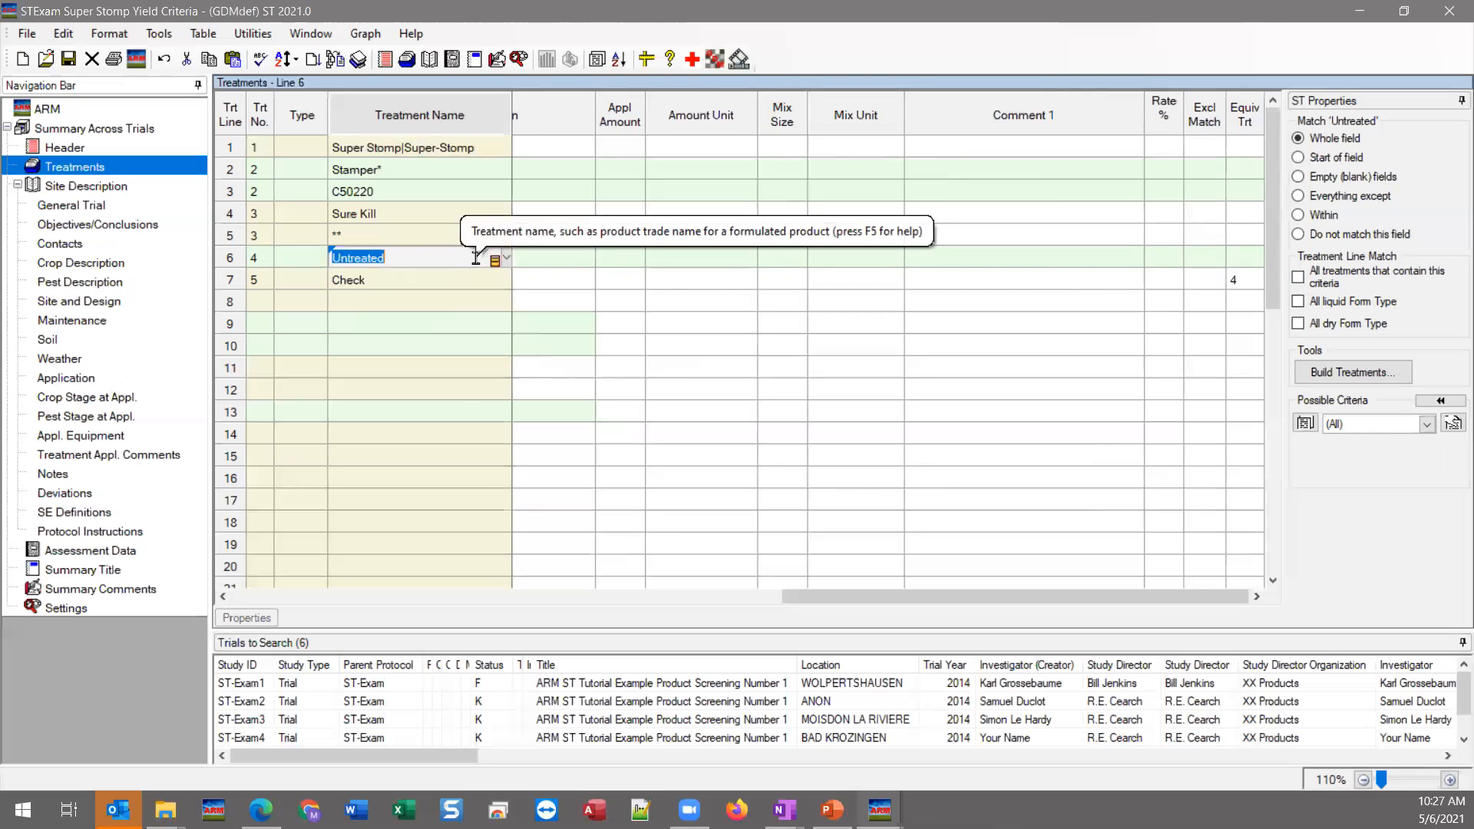
pyautogui.click(408, 282)
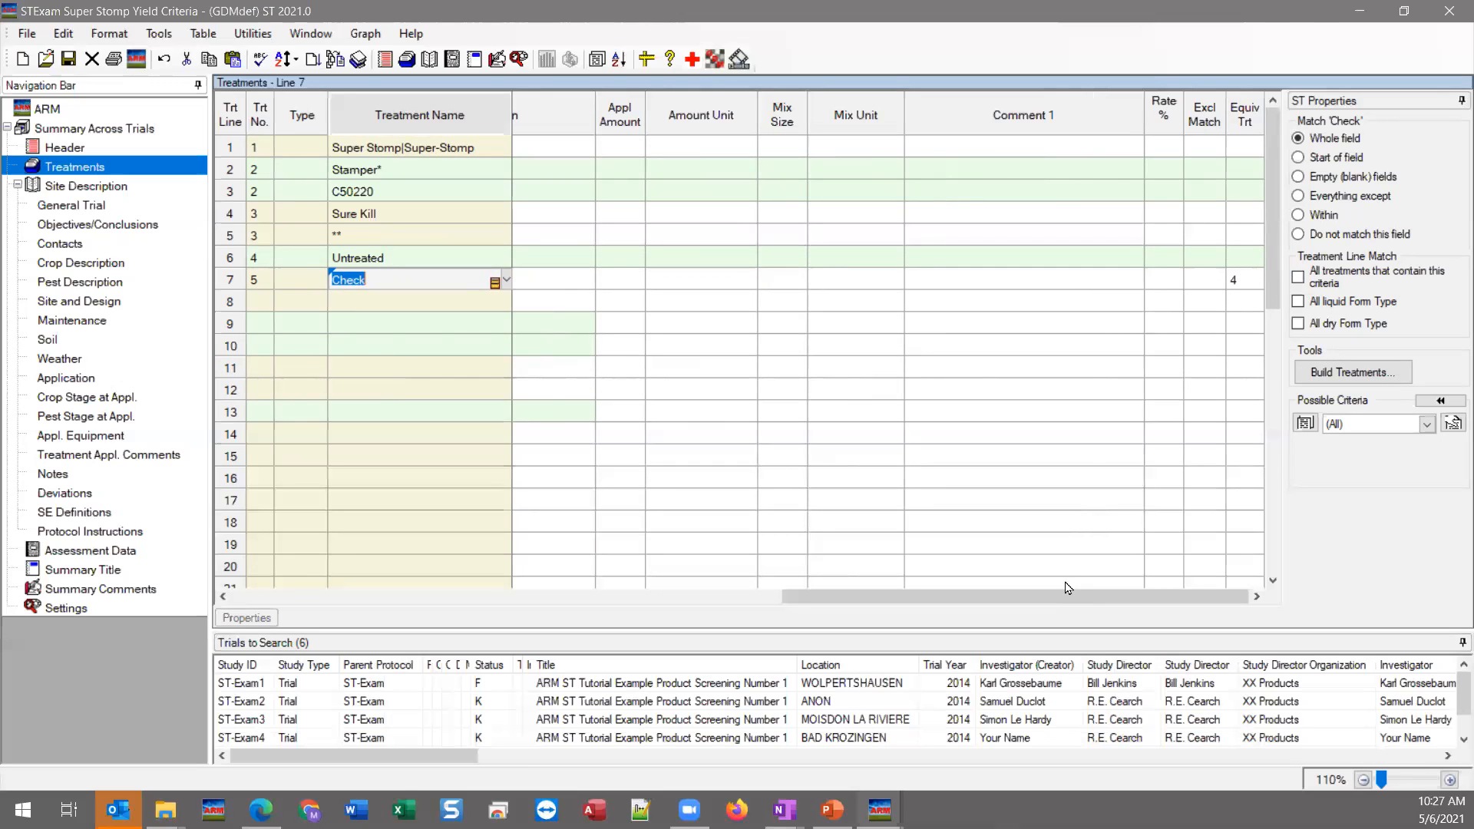
pyautogui.moveTo(1066, 590); pyautogui.dragTo(341, 577)
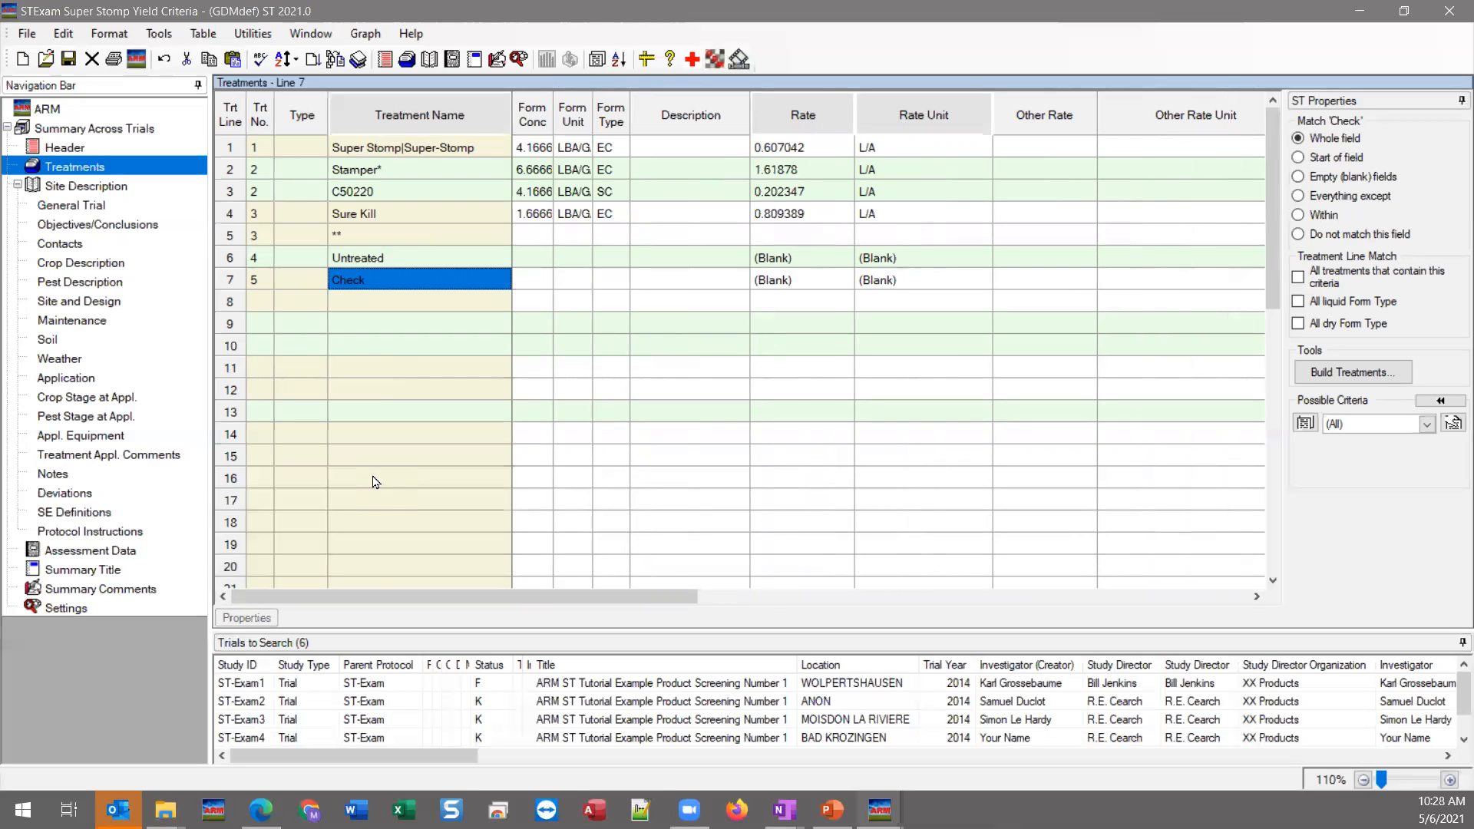
# - Compare the Untreated and Check treatment lines, their rate criteria and the equivalent treatment link, along with the Stamper* name match setting
pyautogui.moveTo(634, 596); pyautogui.dragTo(1220, 576)
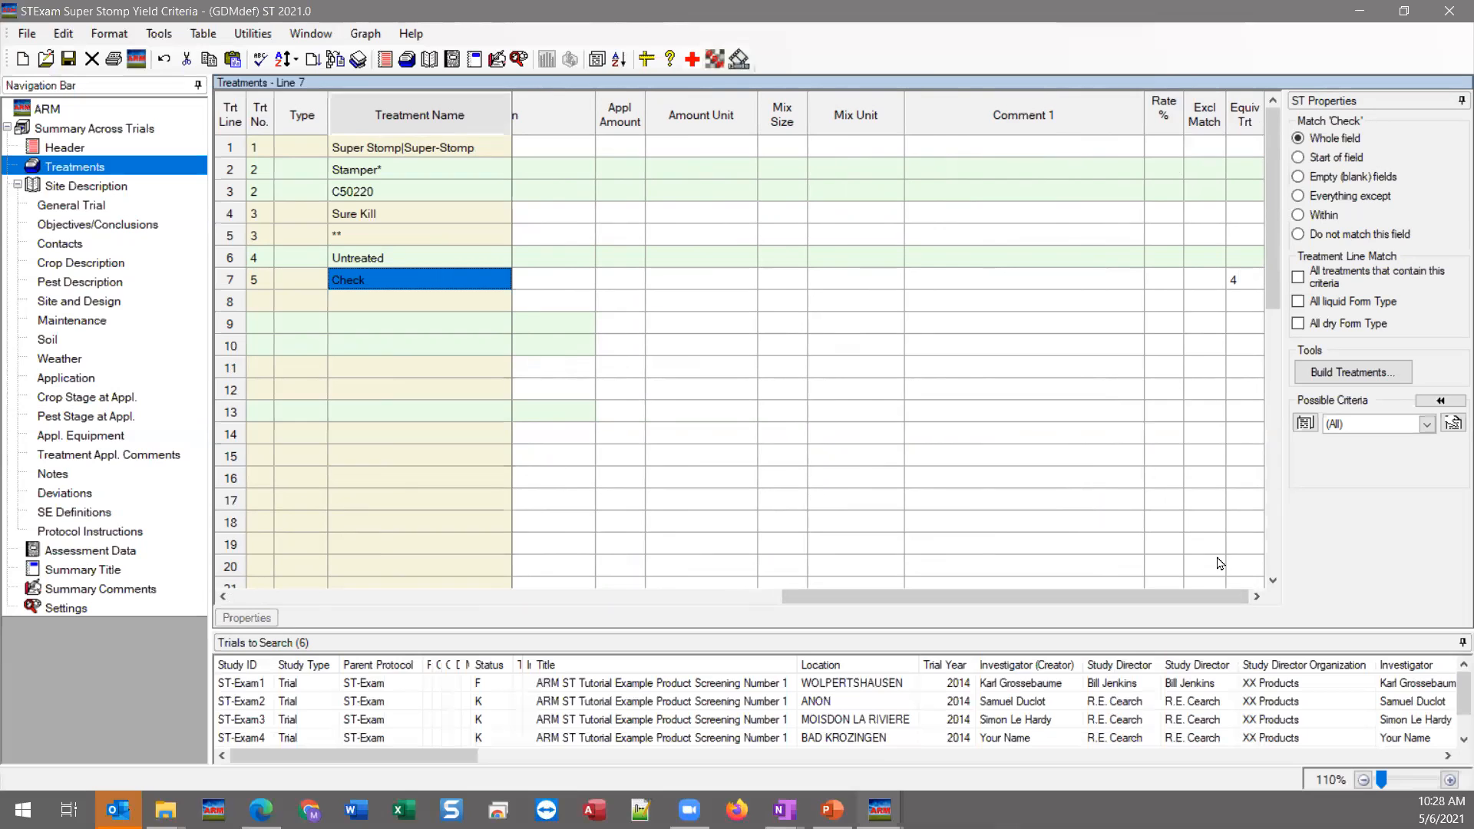
pyautogui.moveTo(1214, 602); pyautogui.dragTo(570, 608)
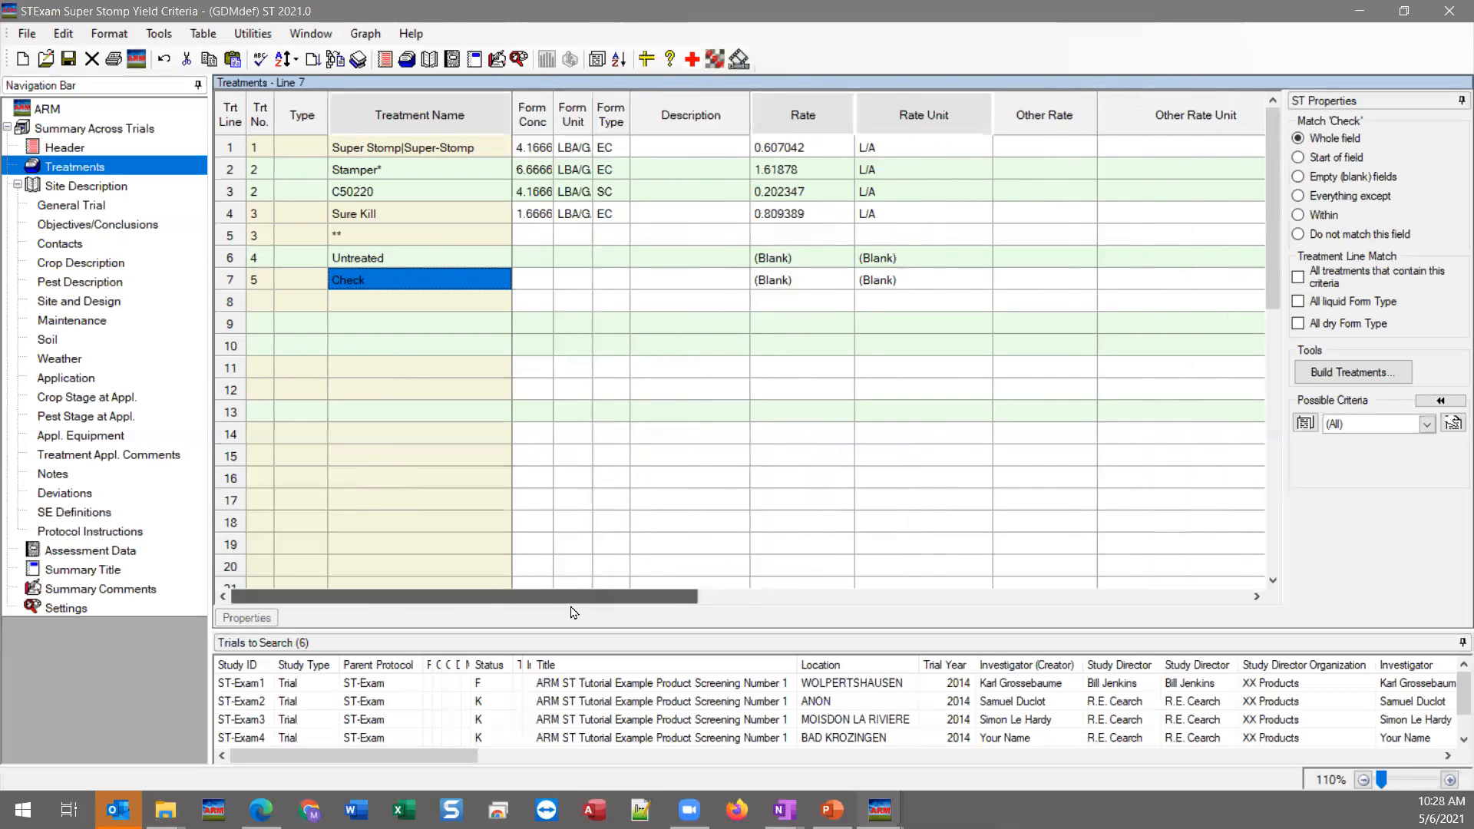
pyautogui.click(351, 258)
pyautogui.click(351, 278)
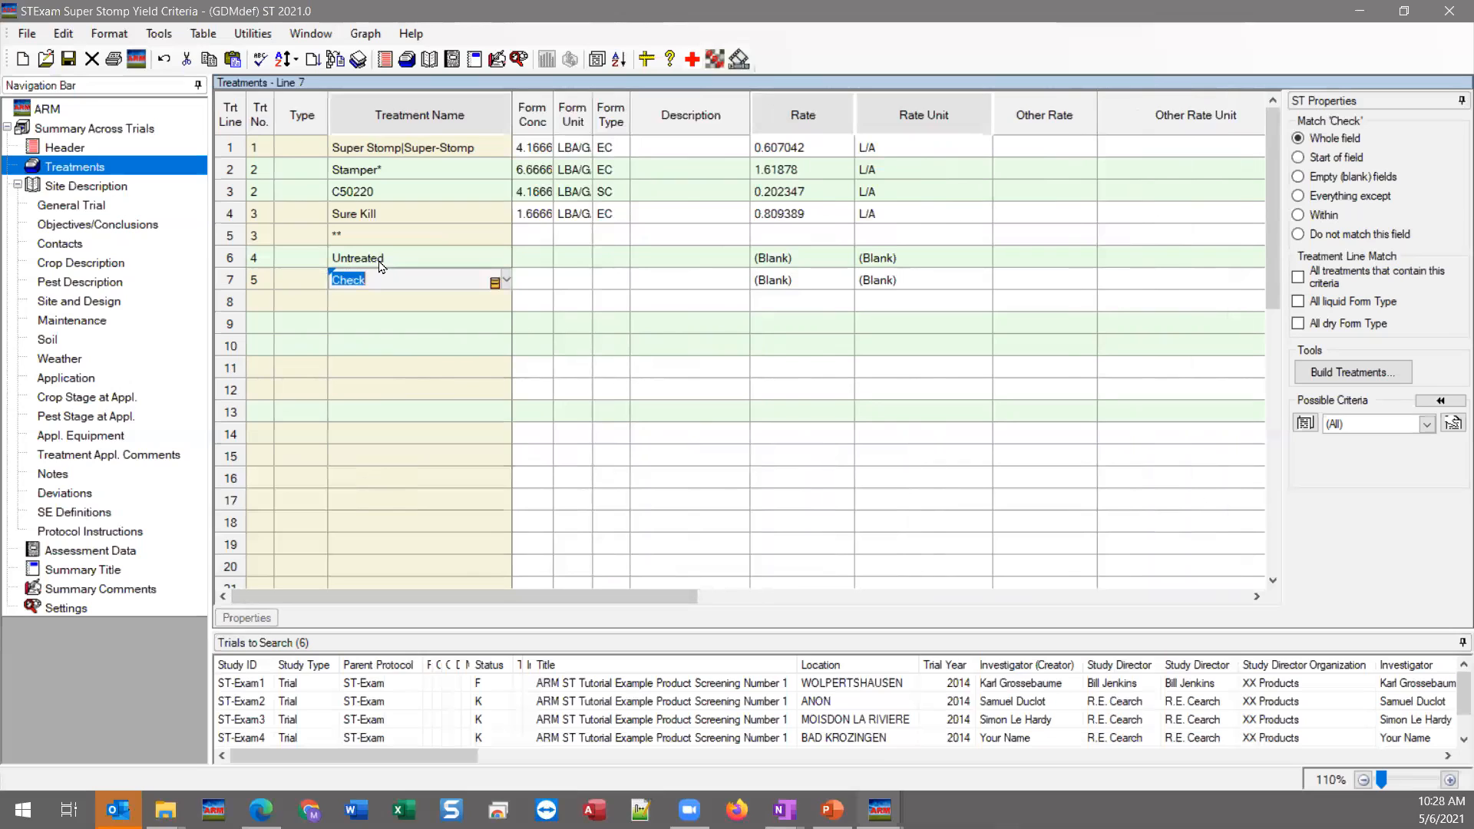
pyautogui.click(380, 261)
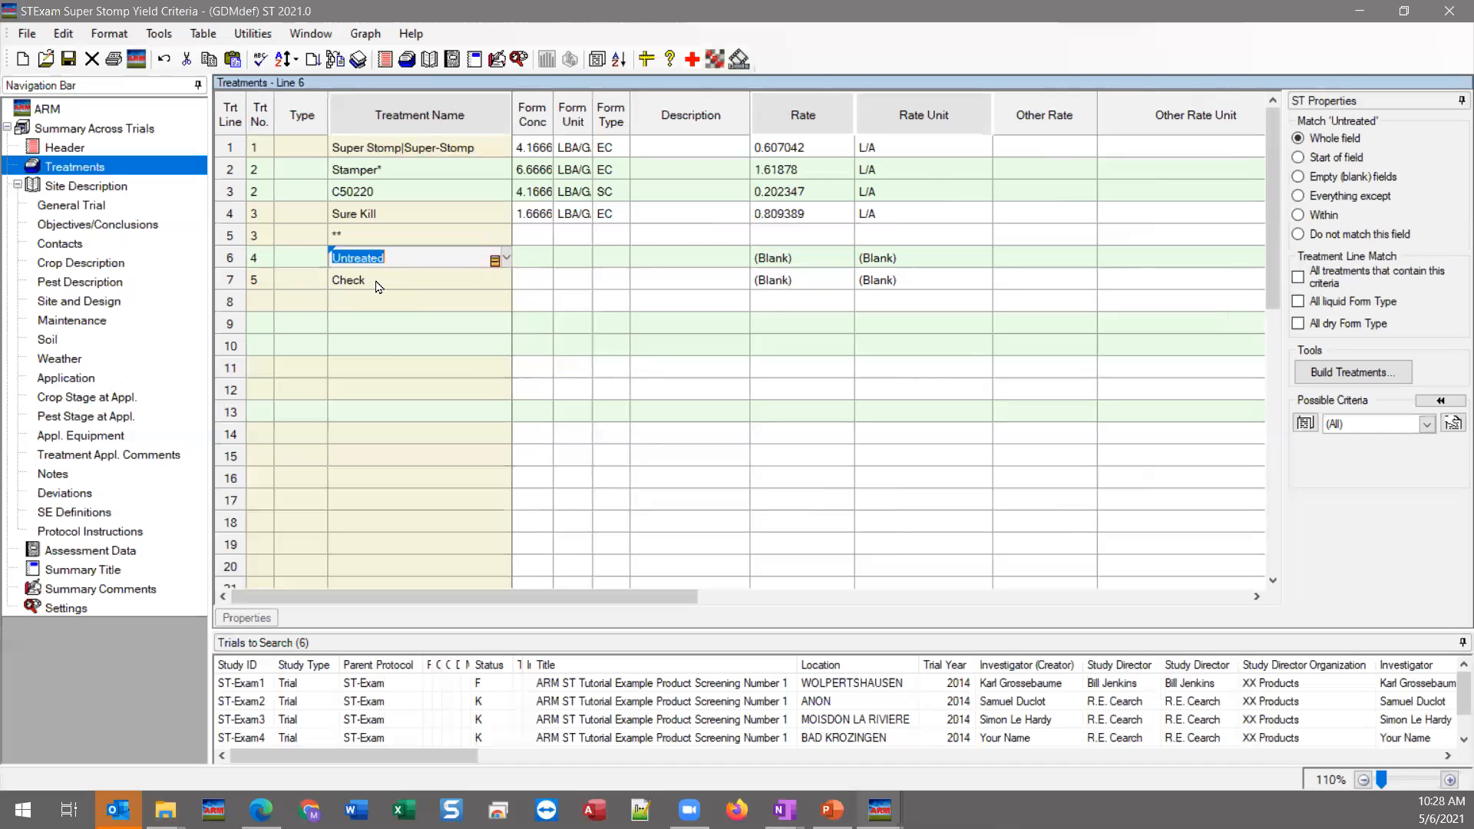
pyautogui.moveTo(520, 601); pyautogui.dragTo(1142, 585)
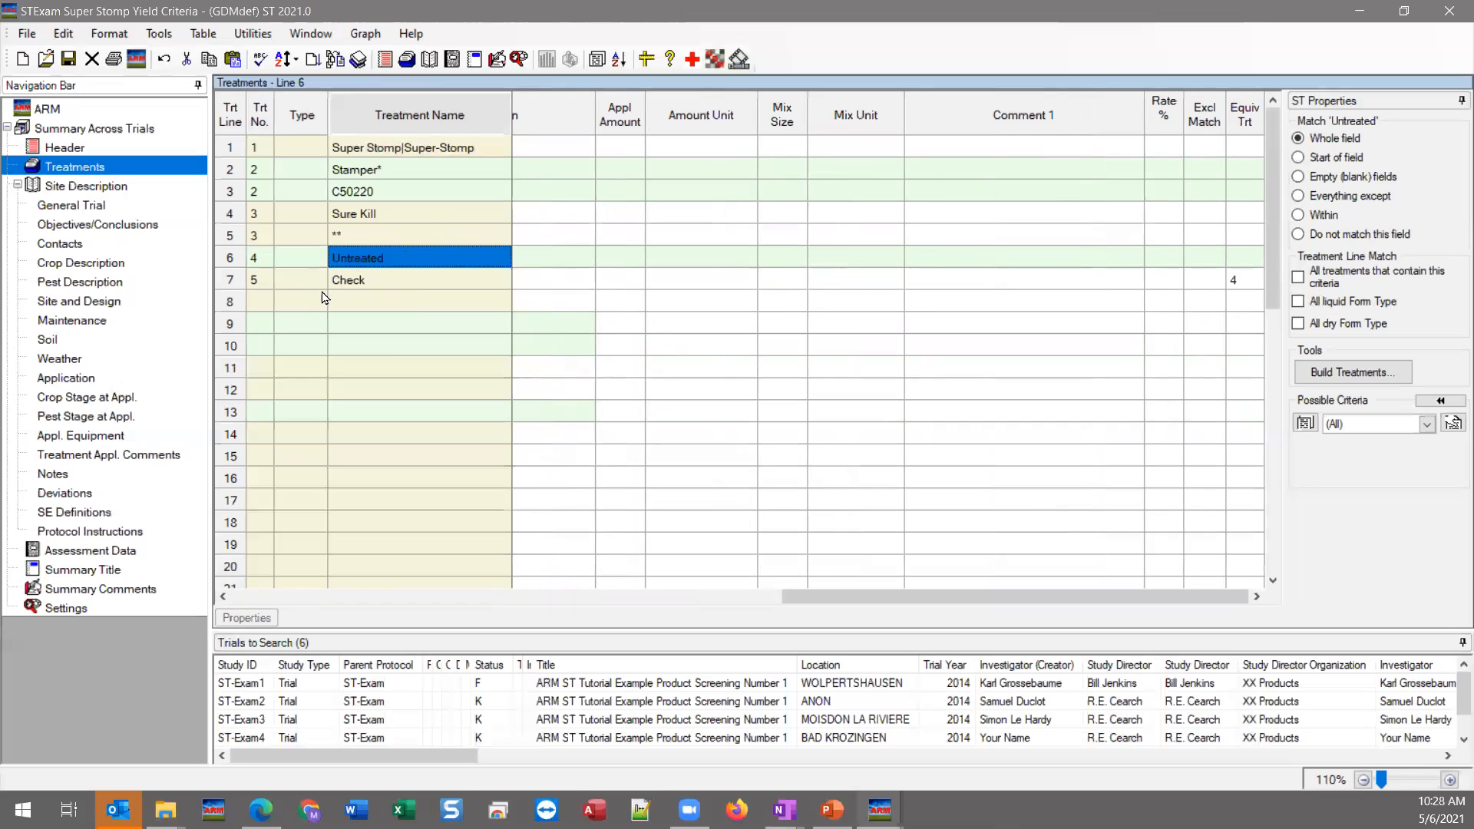
pyautogui.doubleClick(353, 285)
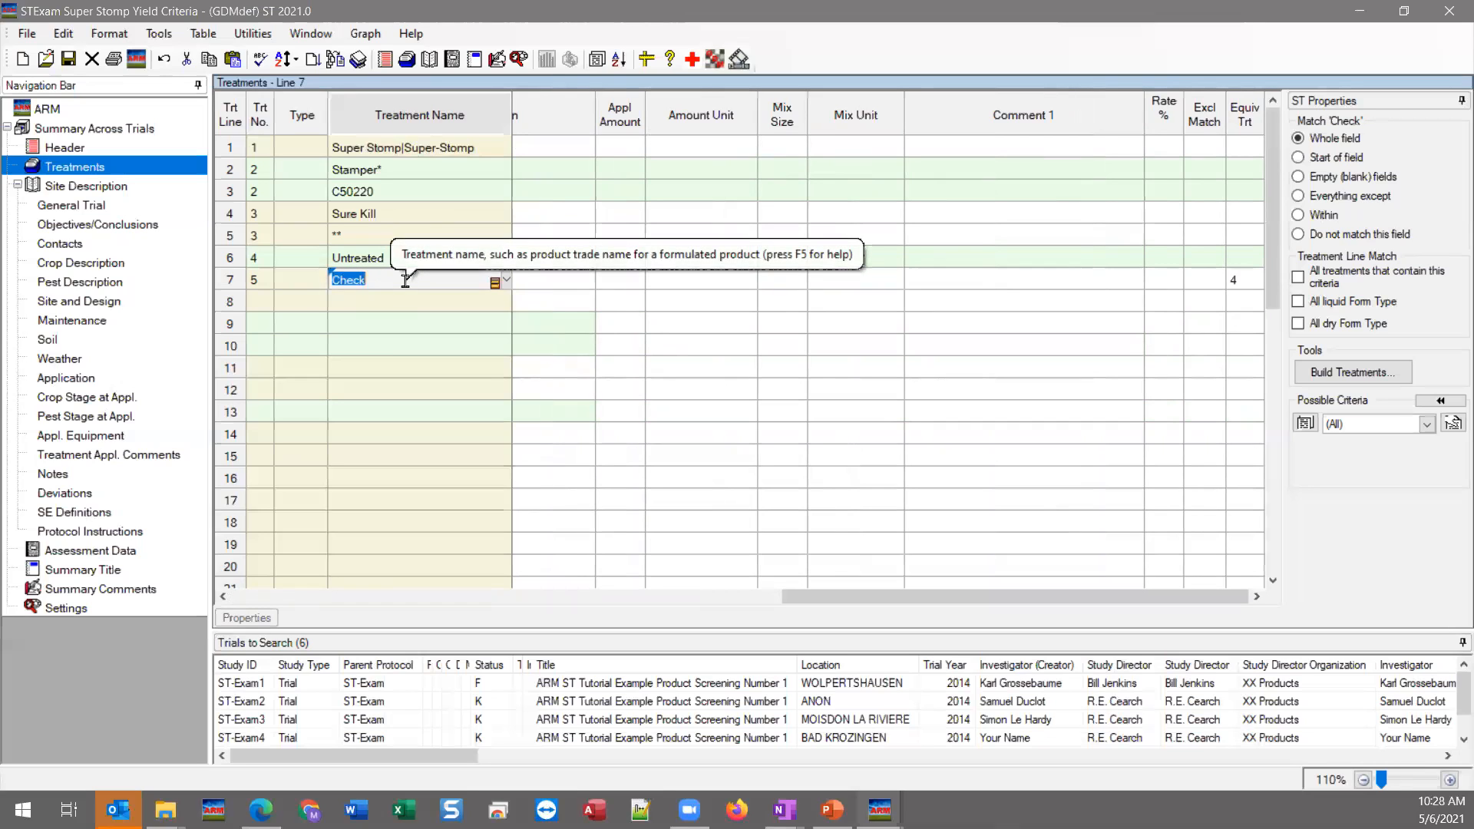
pyautogui.click(382, 261)
pyautogui.click(380, 282)
pyautogui.click(386, 261)
pyautogui.click(394, 284)
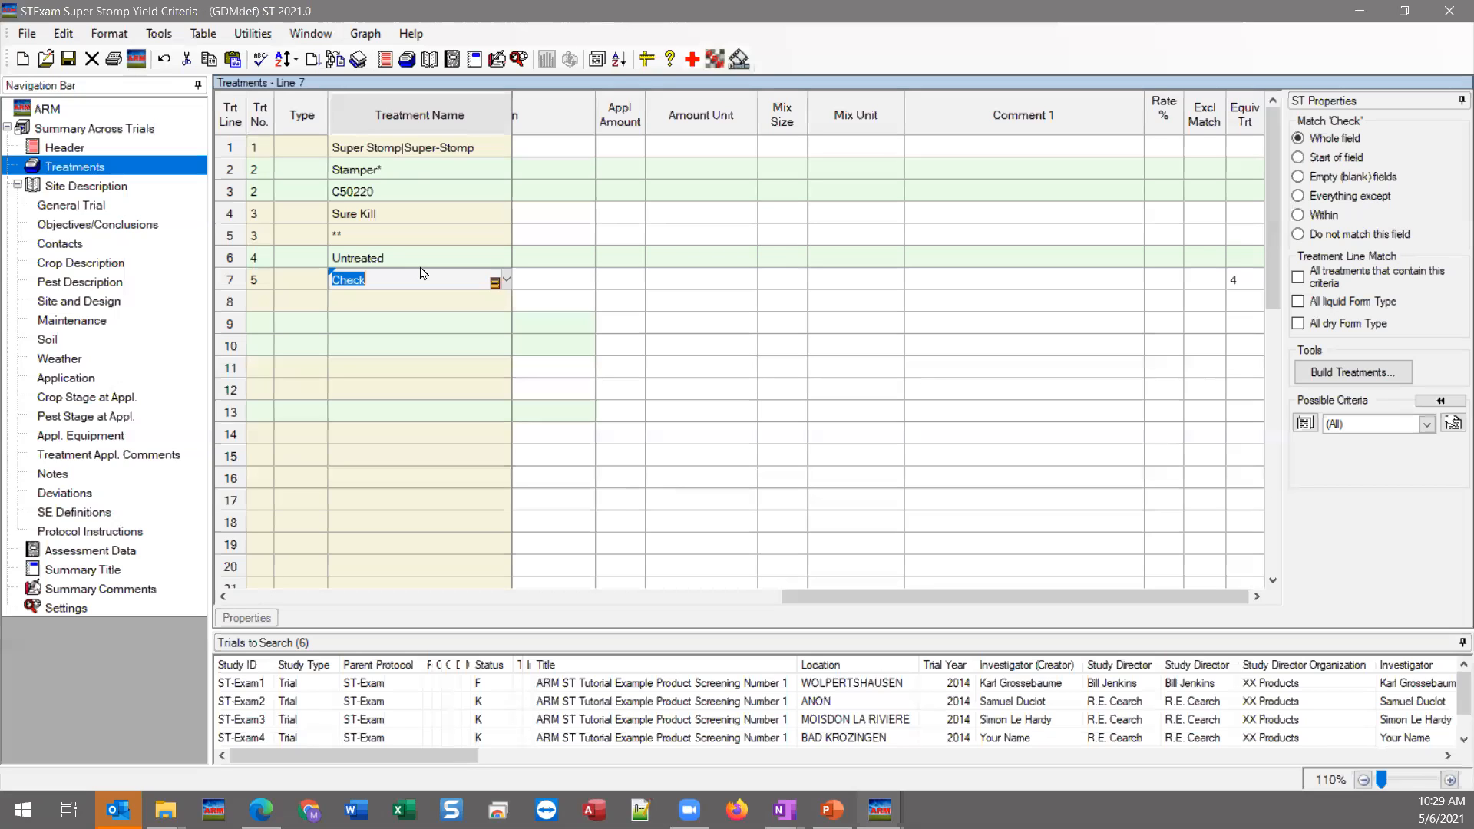
pyautogui.click(405, 170)
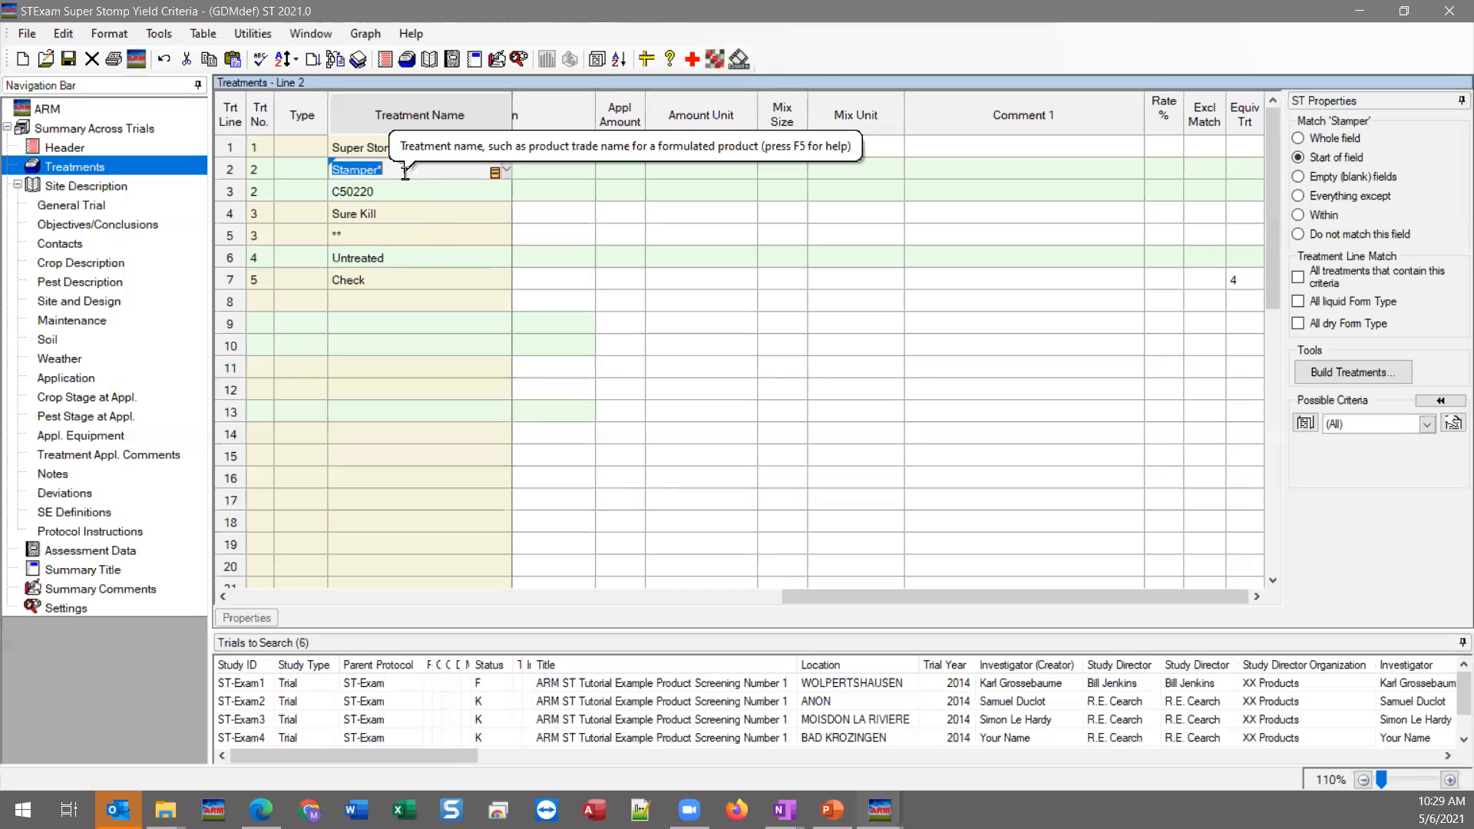
# - Review the Rating Type and Rating Unit match criteria of assessment data column 1
pyautogui.click(91, 551)
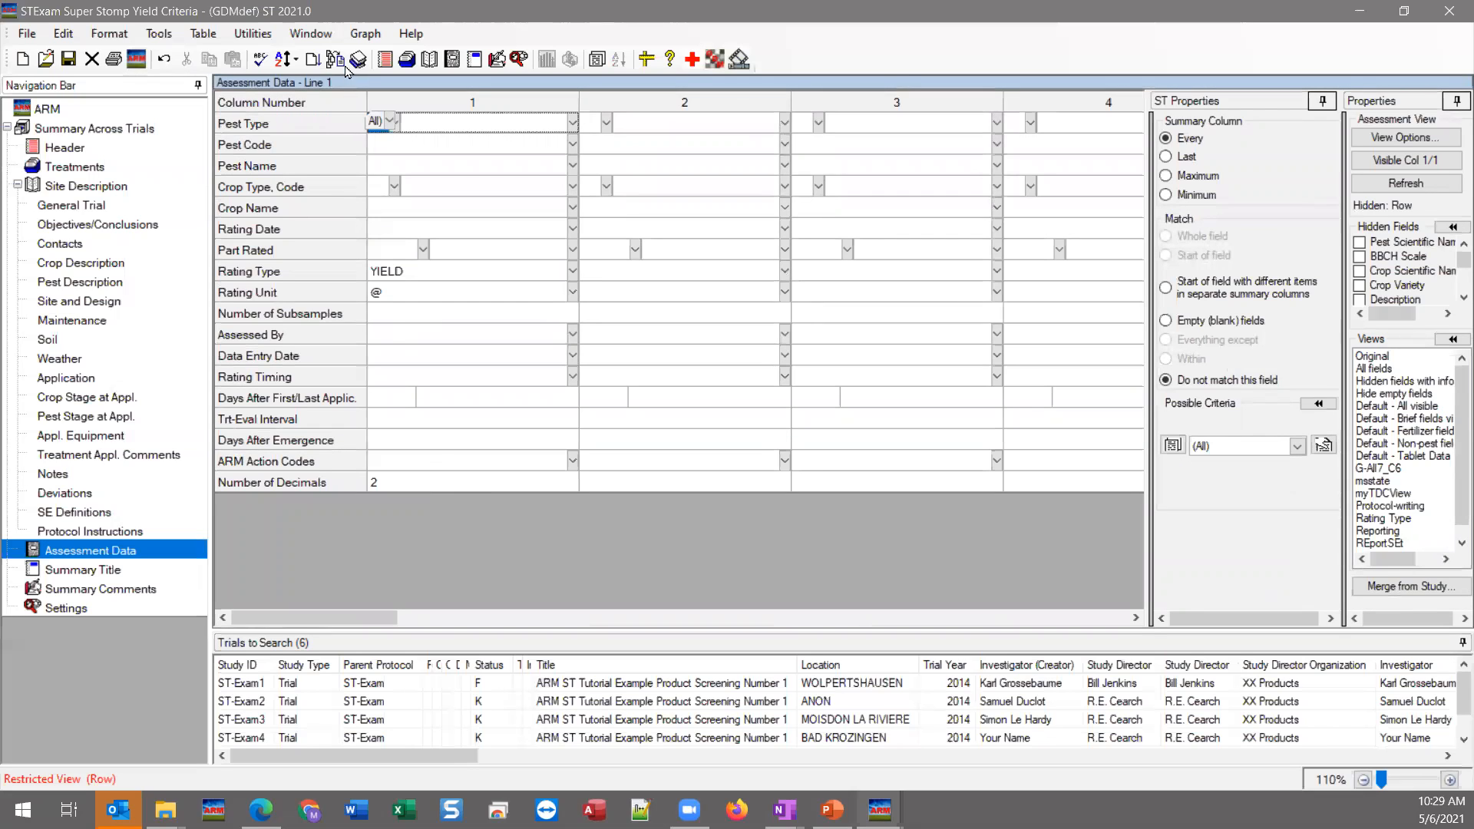
pyautogui.click(399, 274)
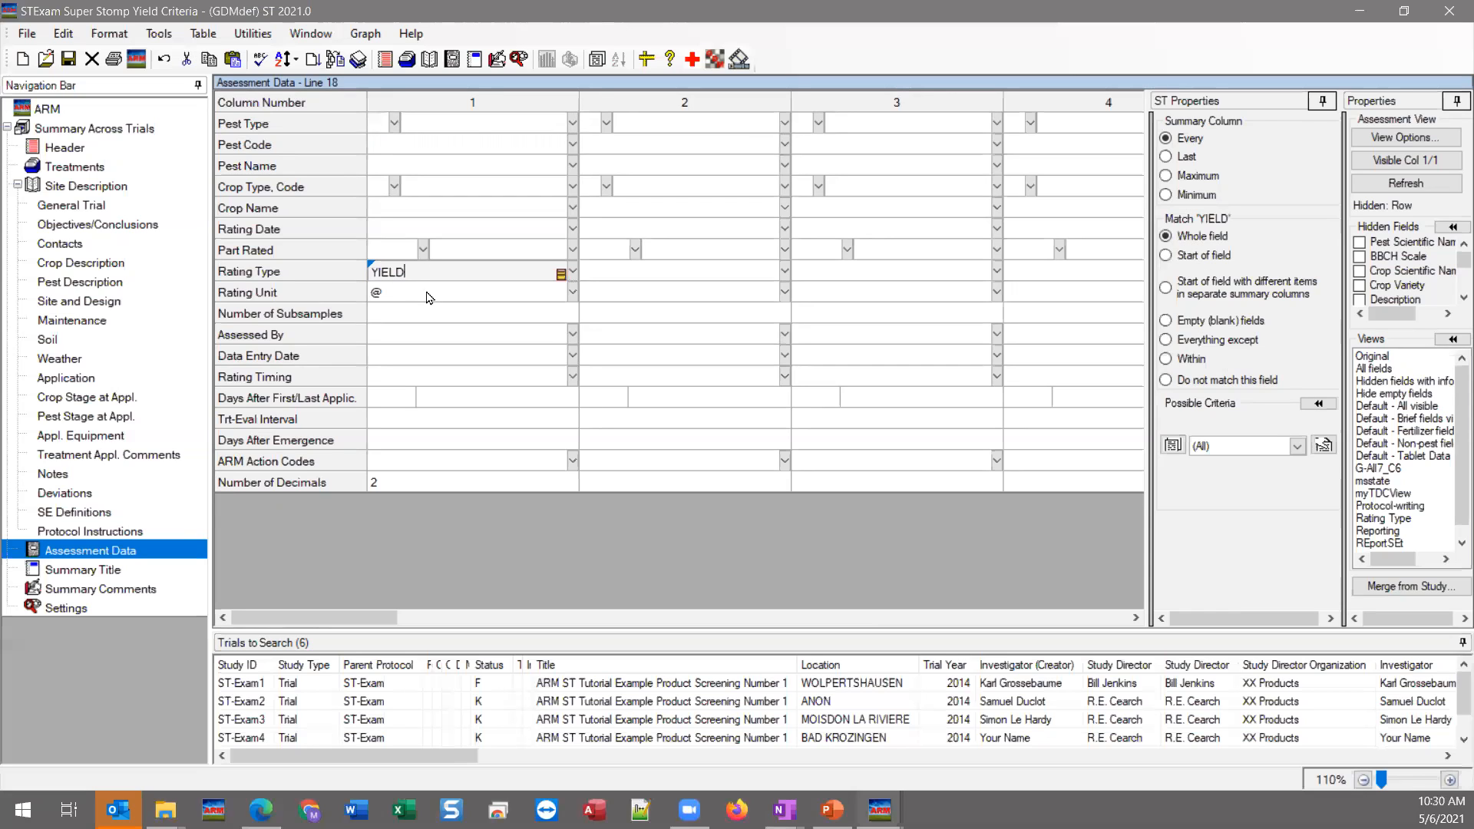
pyautogui.click(427, 290)
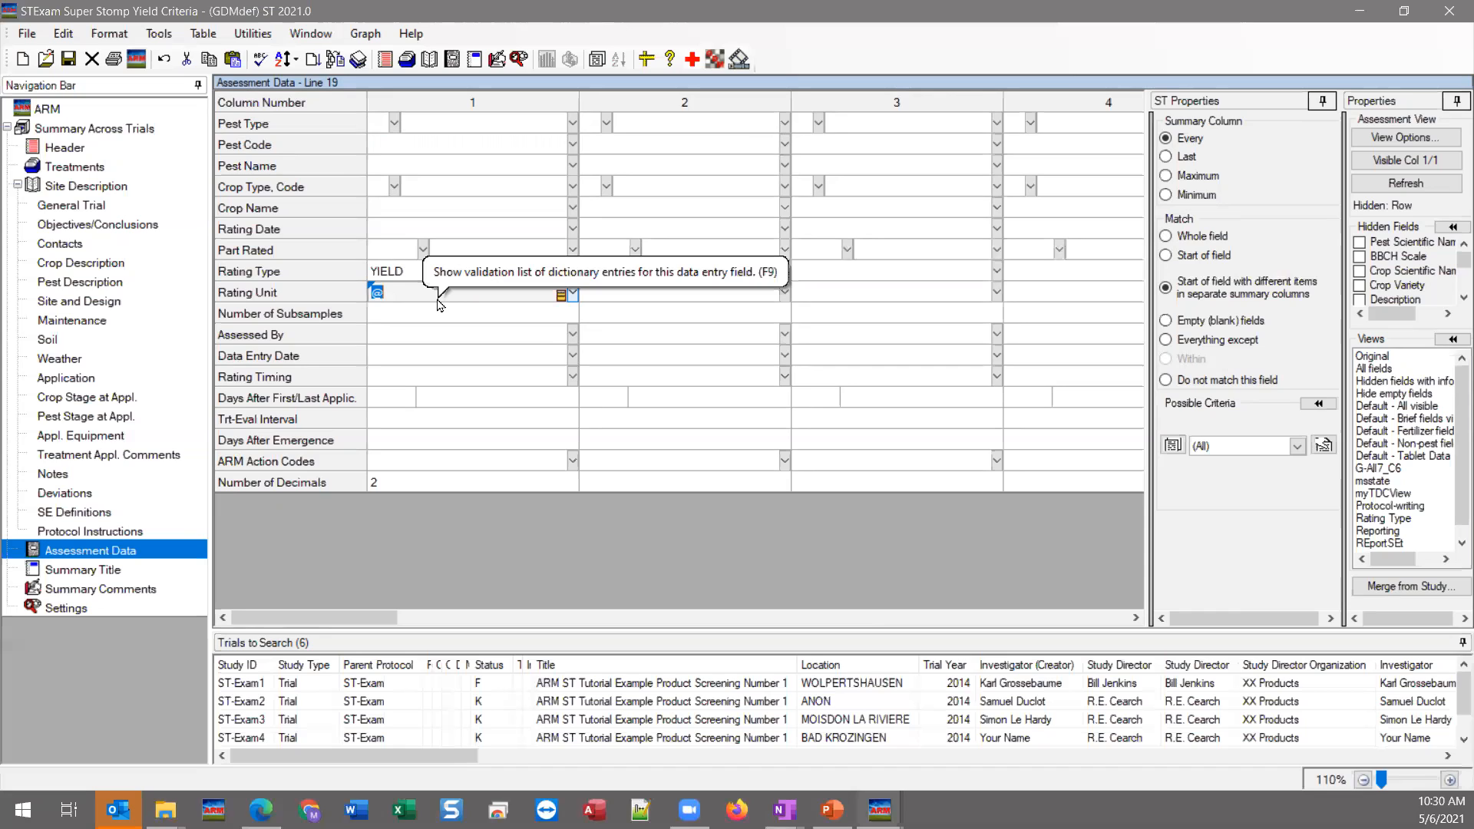
pyautogui.click(405, 287)
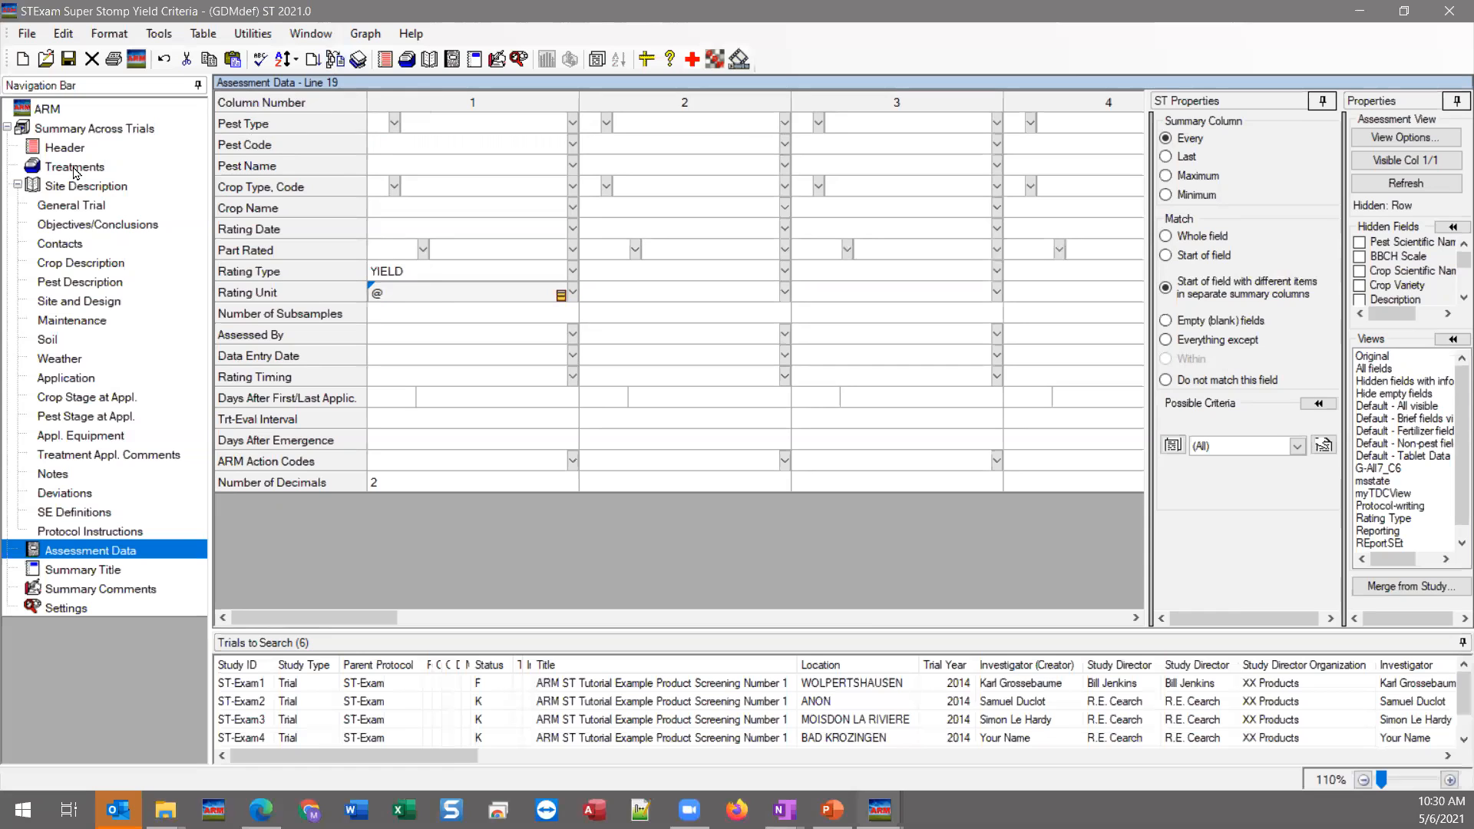
# - Run the summary across the six selected trials with the treatment and assessment data criteria, and review and accept the summary messages
pyautogui.click(335, 59)
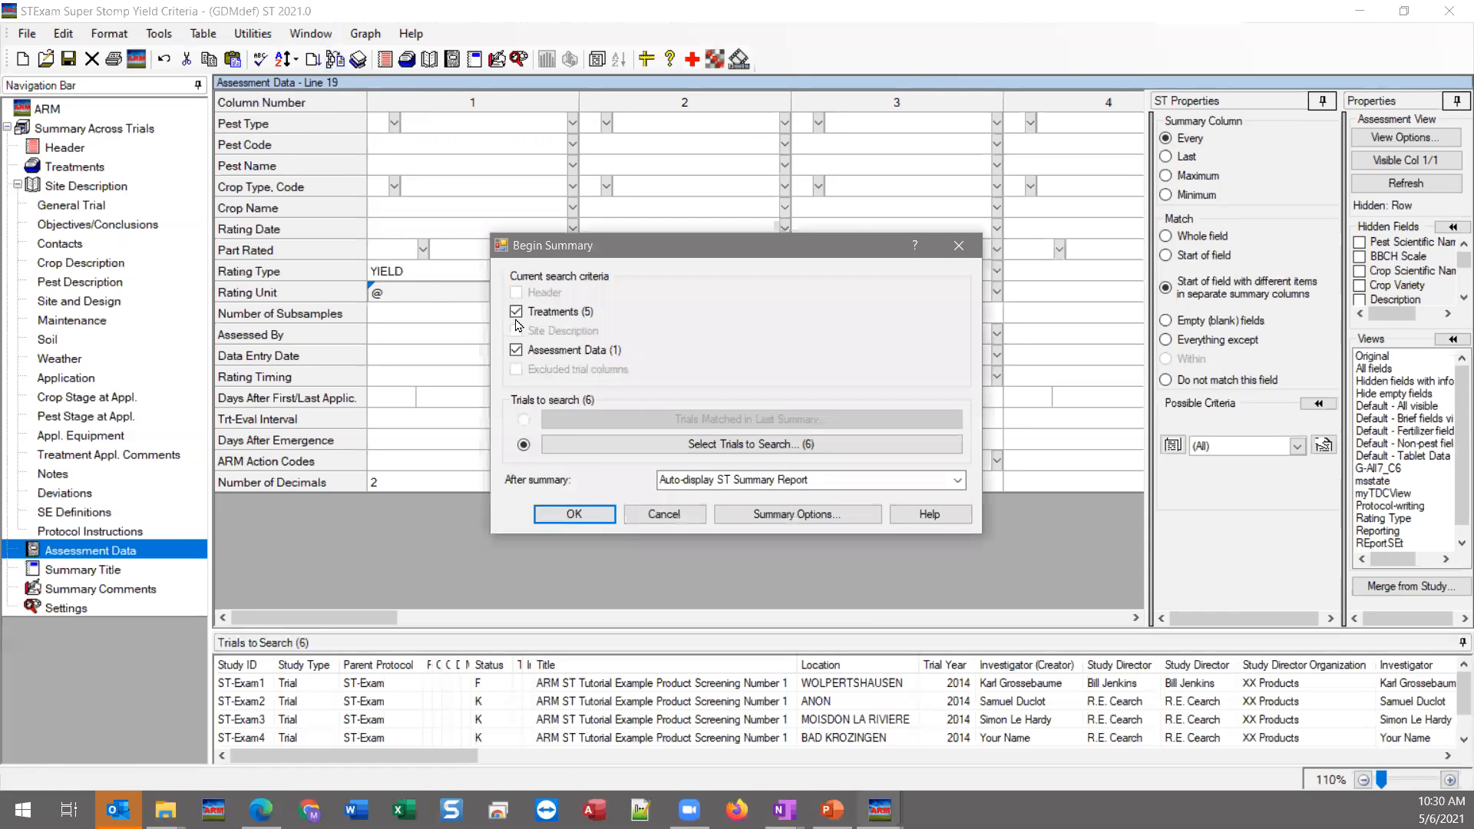
pyautogui.click(591, 527)
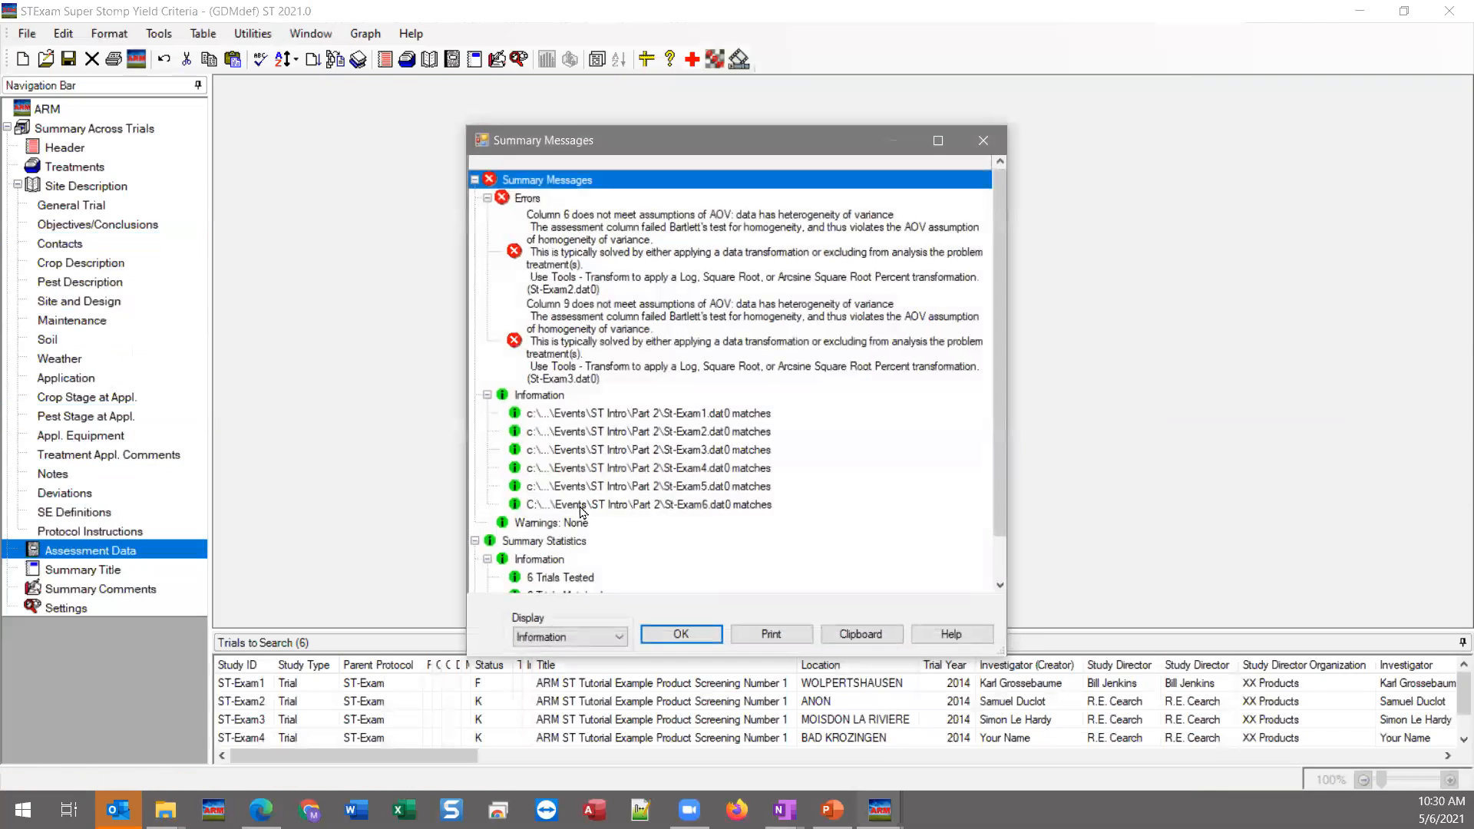
pyautogui.click(681, 415)
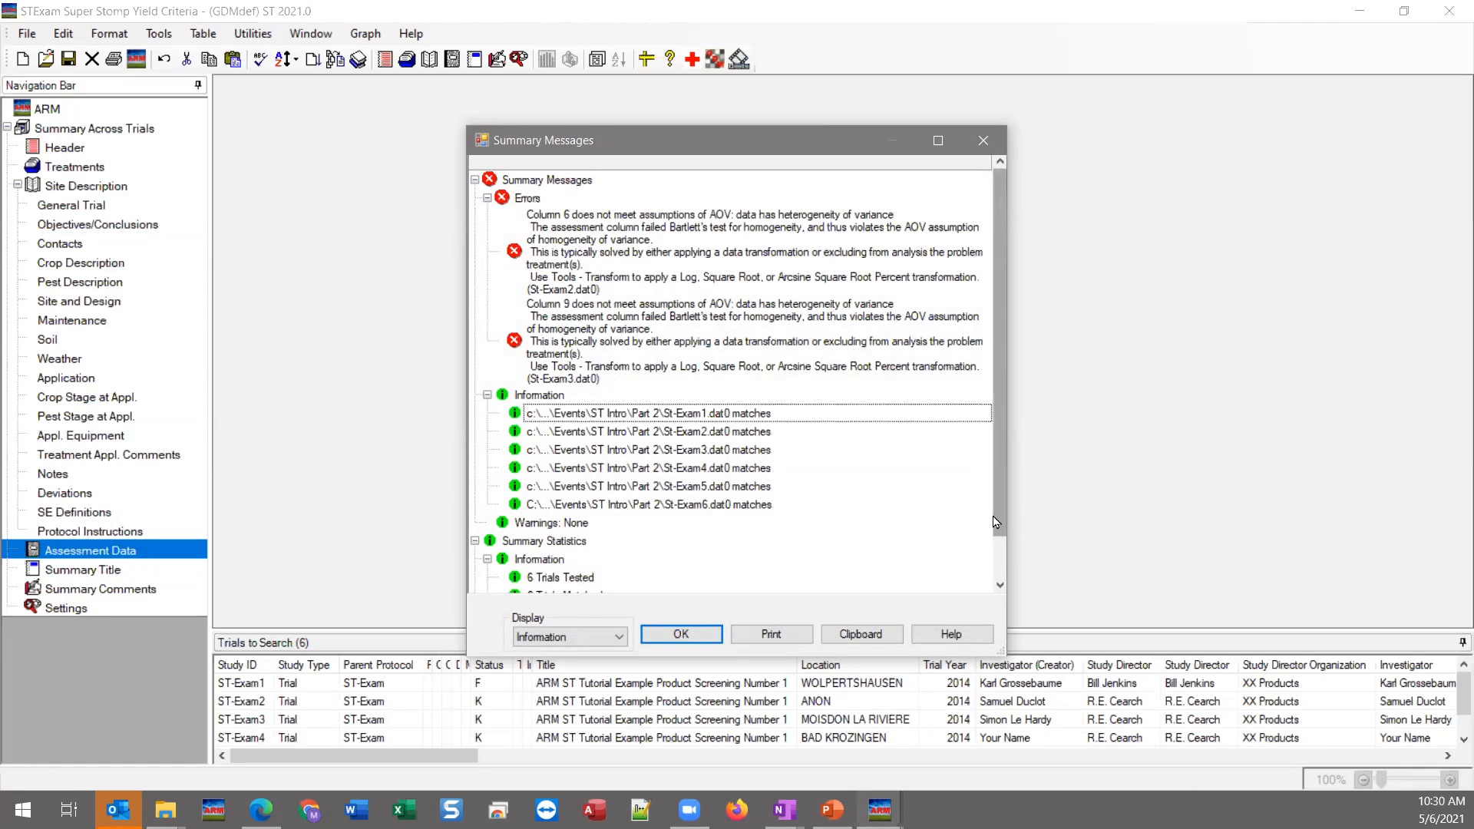
pyautogui.moveTo(995, 522); pyautogui.dragTo(994, 559)
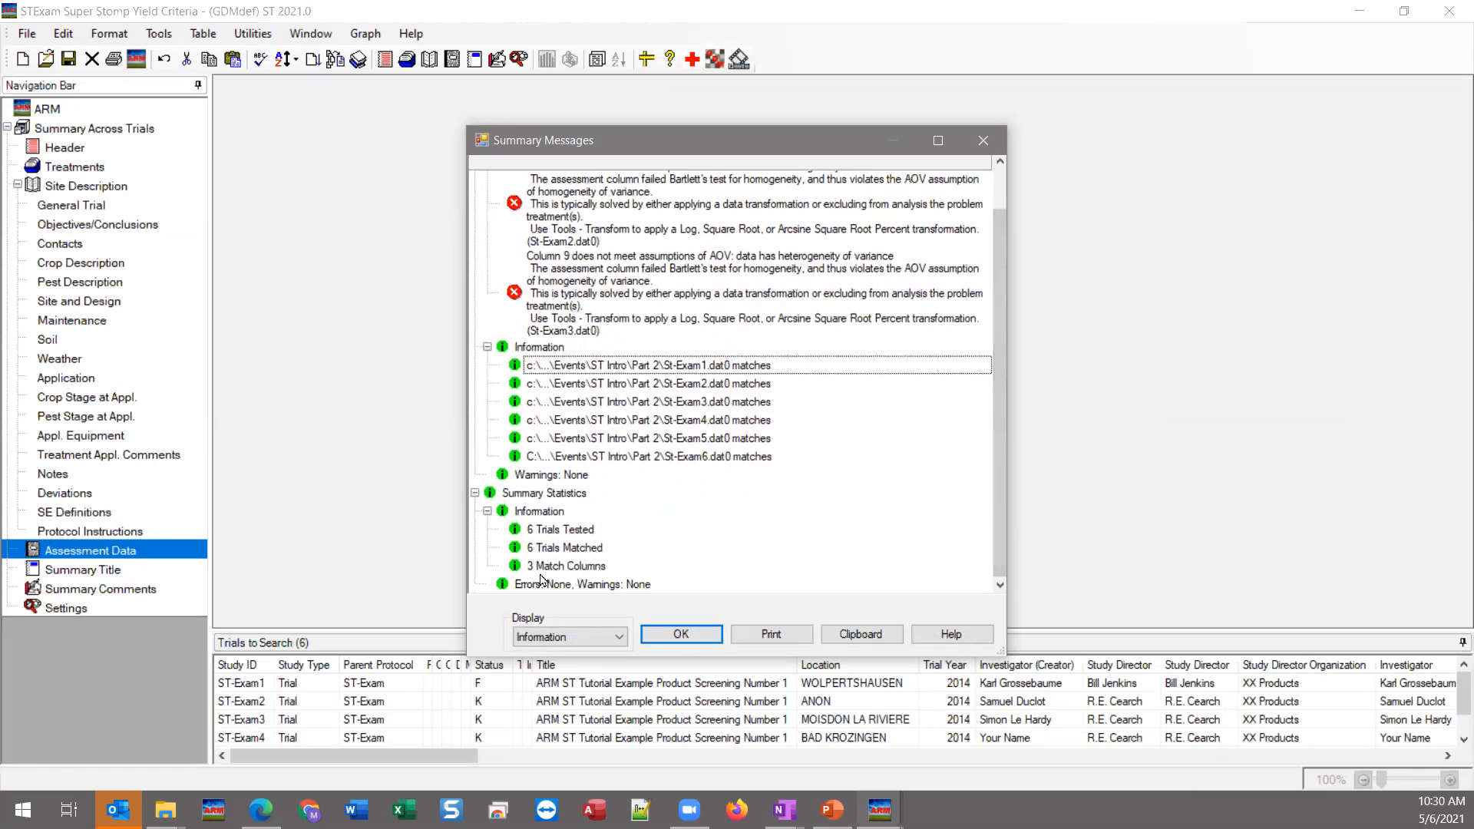
pyautogui.click(681, 634)
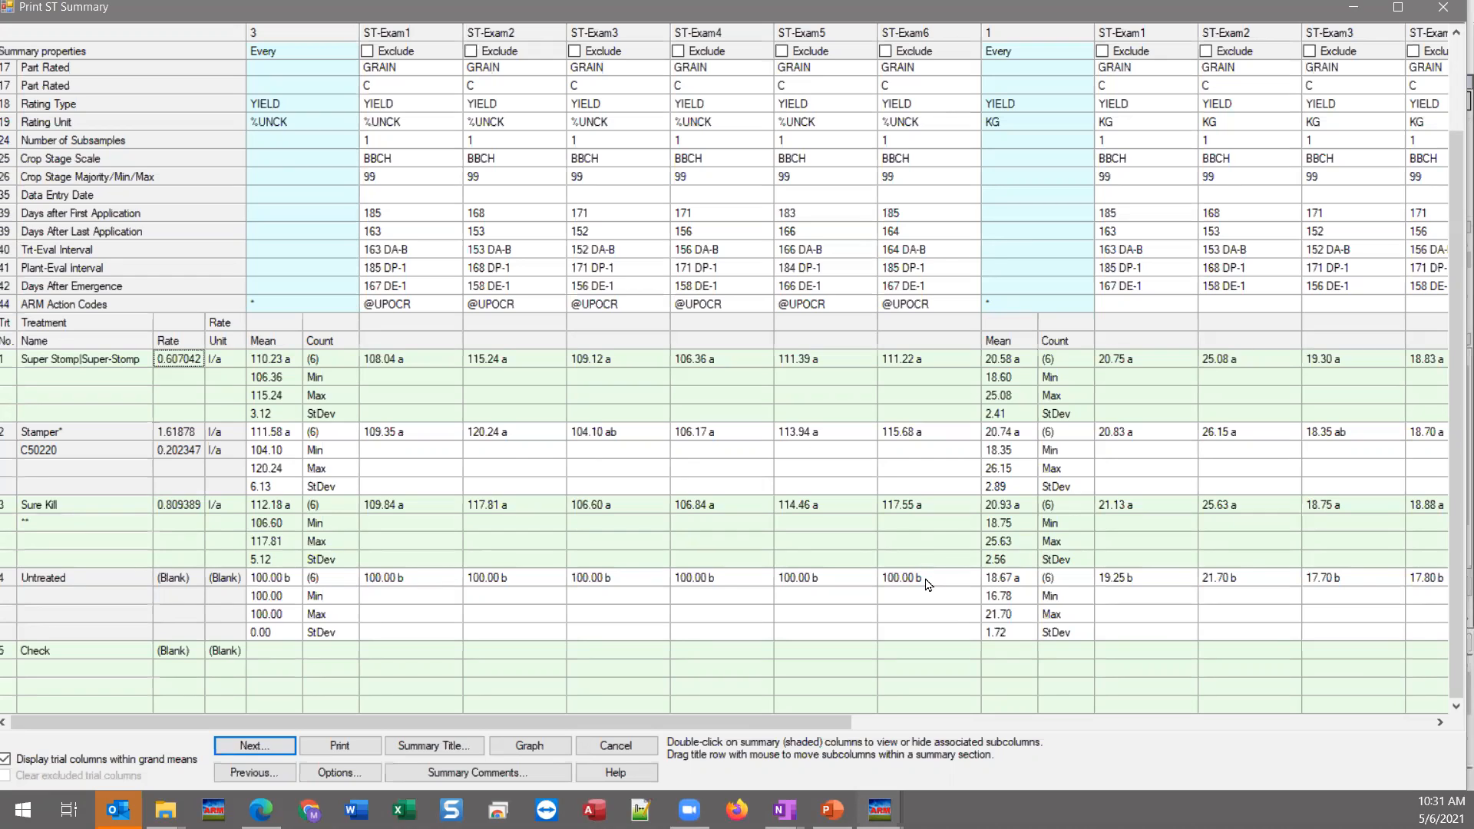
# - Examine the Untreated and Check rows in the yield summary report, and close the report
pyautogui.click(67, 652)
pyautogui.moveTo(802, 723); pyautogui.dragTo(614, 733)
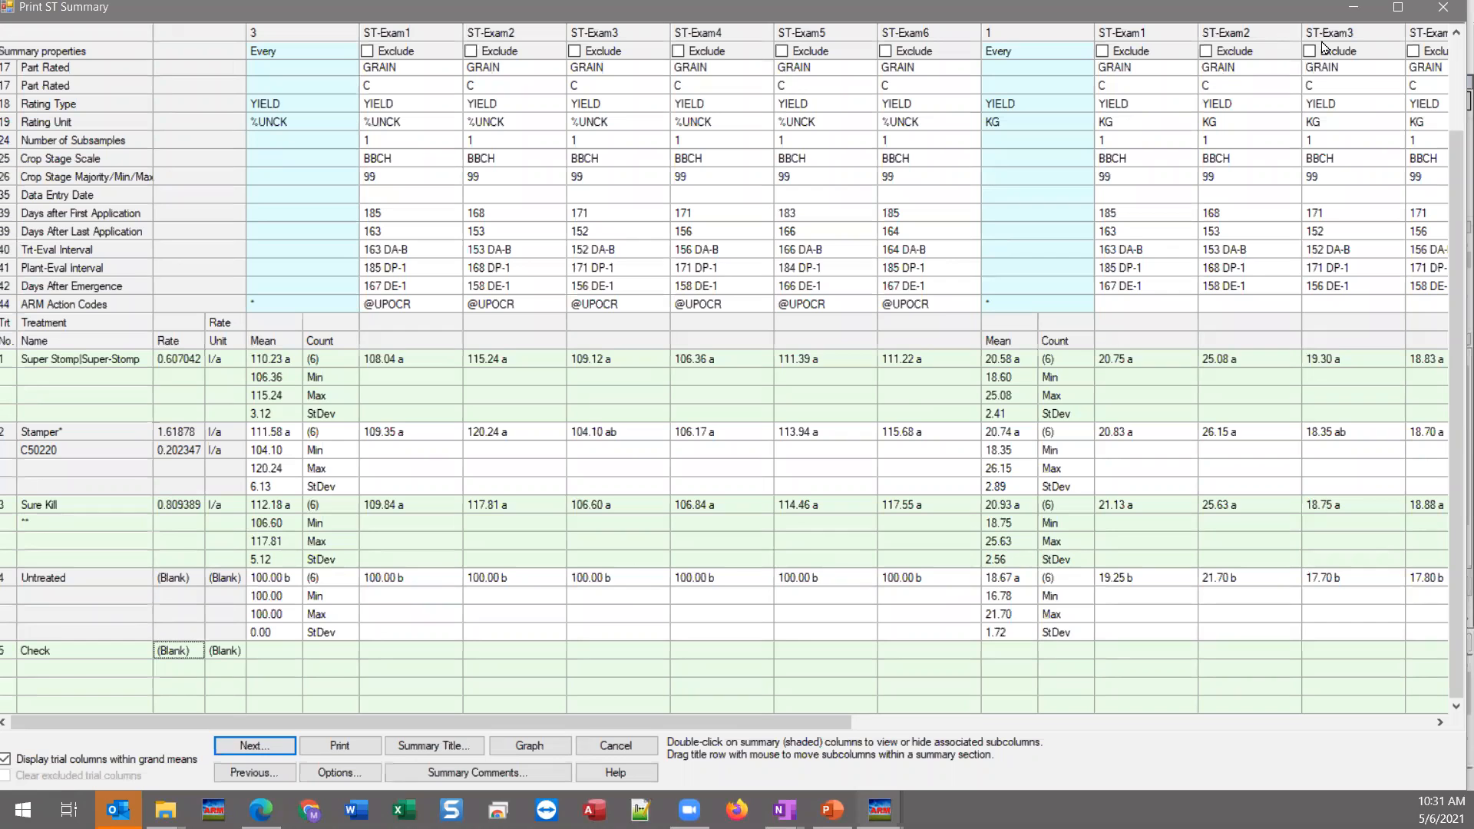
pyautogui.click(1443, 8)
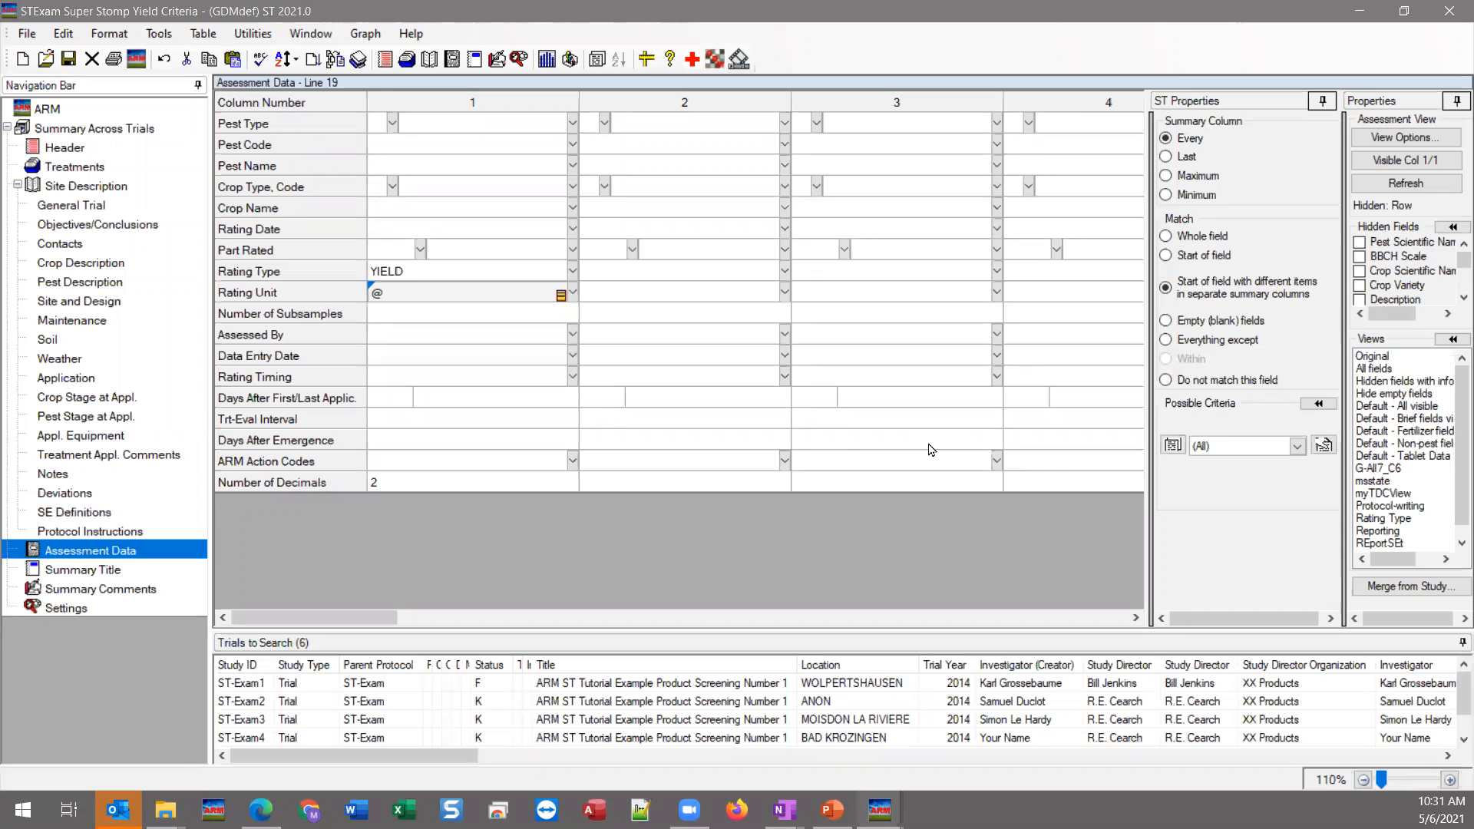
# - Change the Rating Type criterion of assessment column 1 from the trial values to CONTRO only, and check its Rating Unit match setting
pyautogui.click(468, 271)
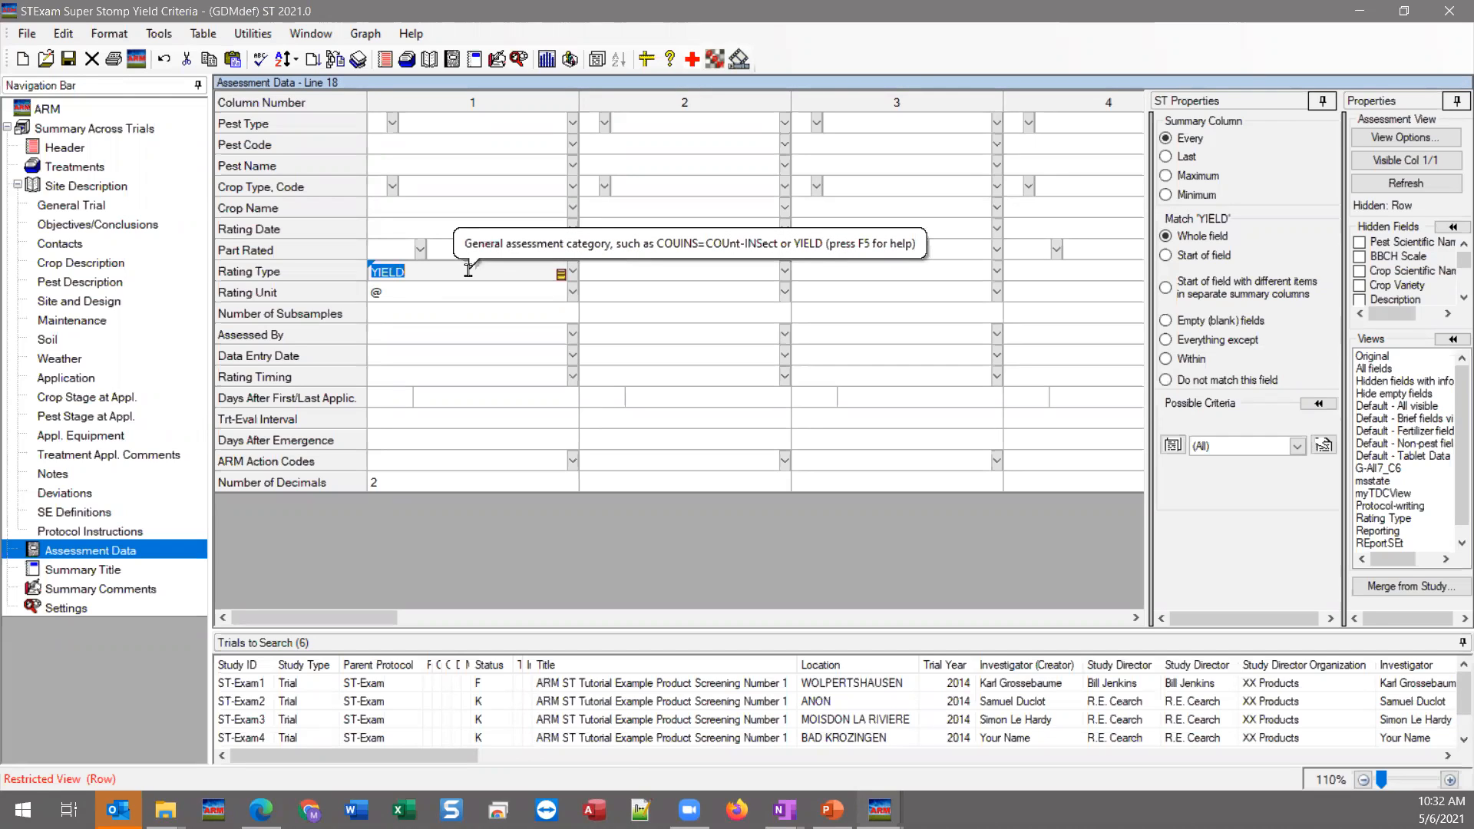
pyautogui.click(561, 276)
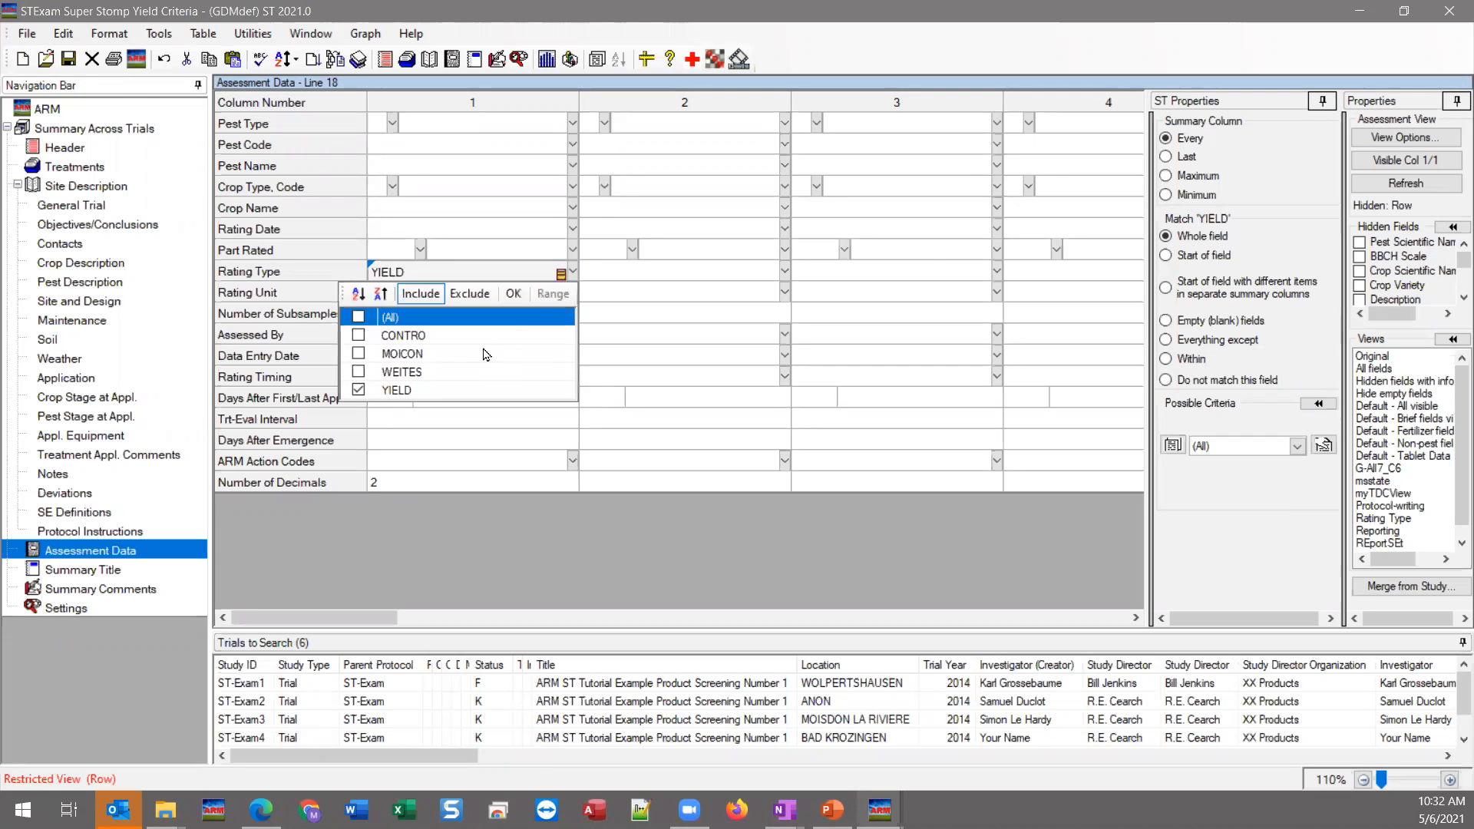
pyautogui.click(356, 392)
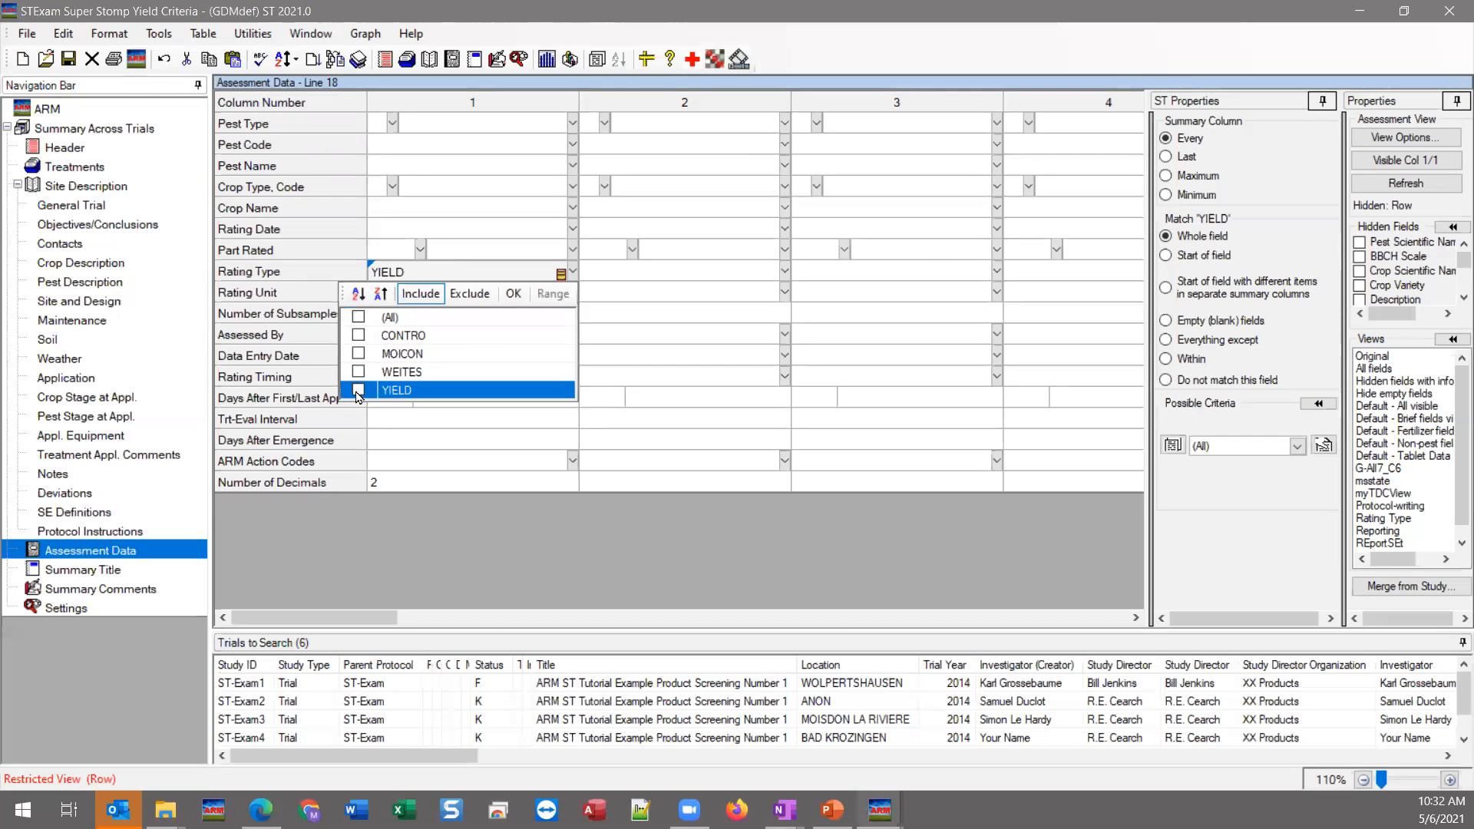
pyautogui.click(358, 338)
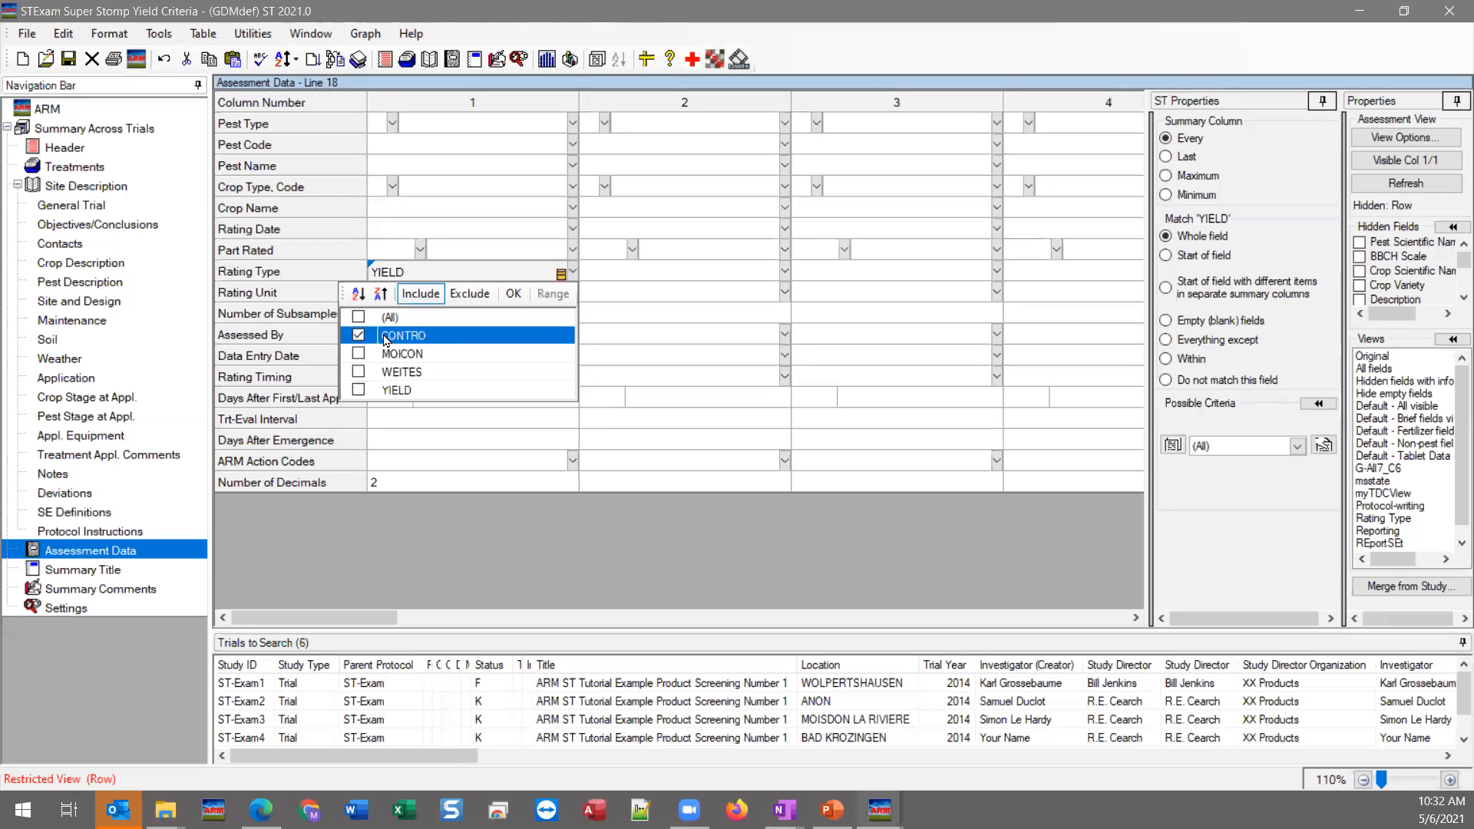
pyautogui.click(514, 294)
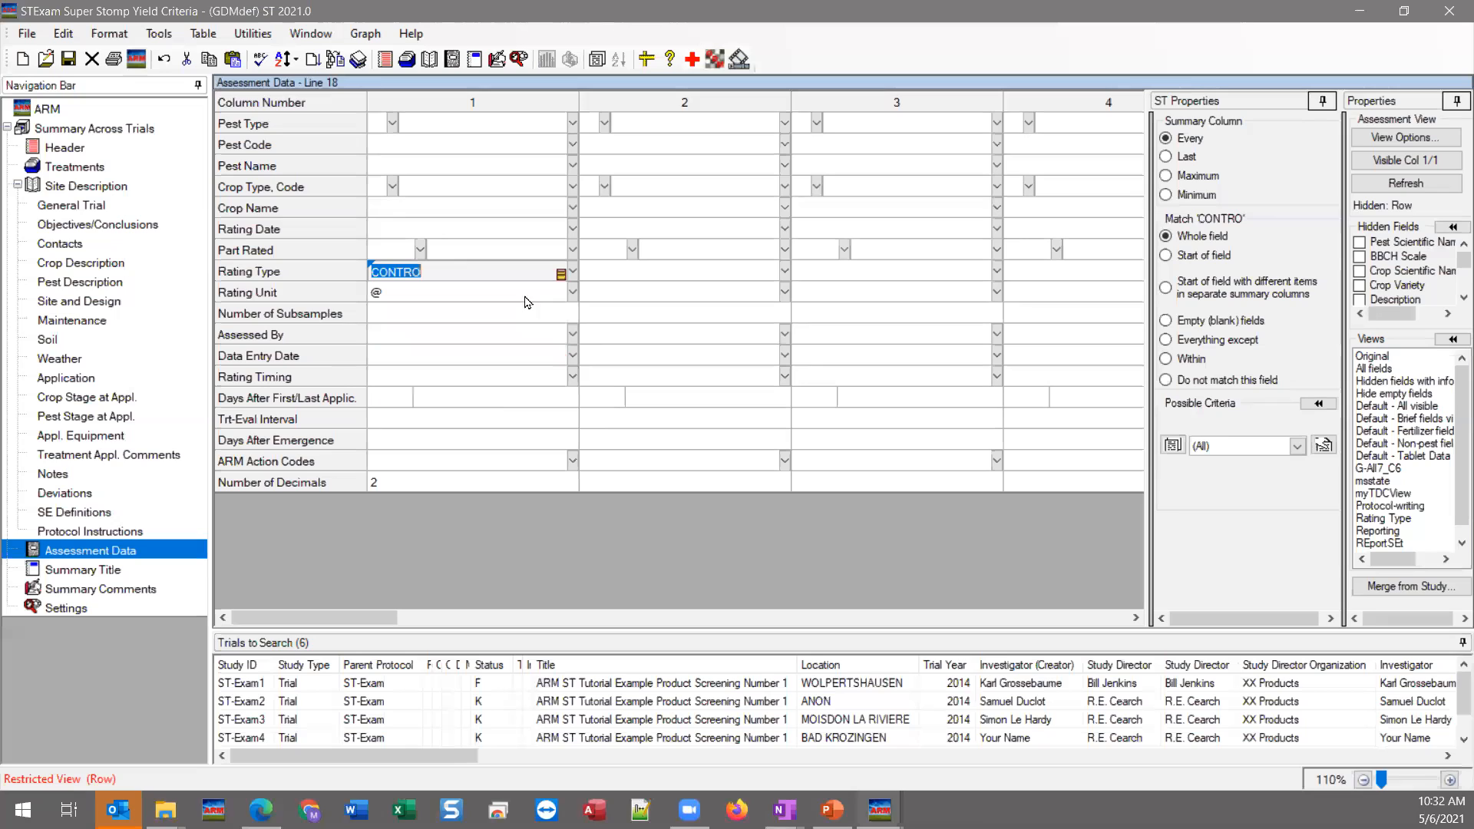
pyautogui.click(471, 296)
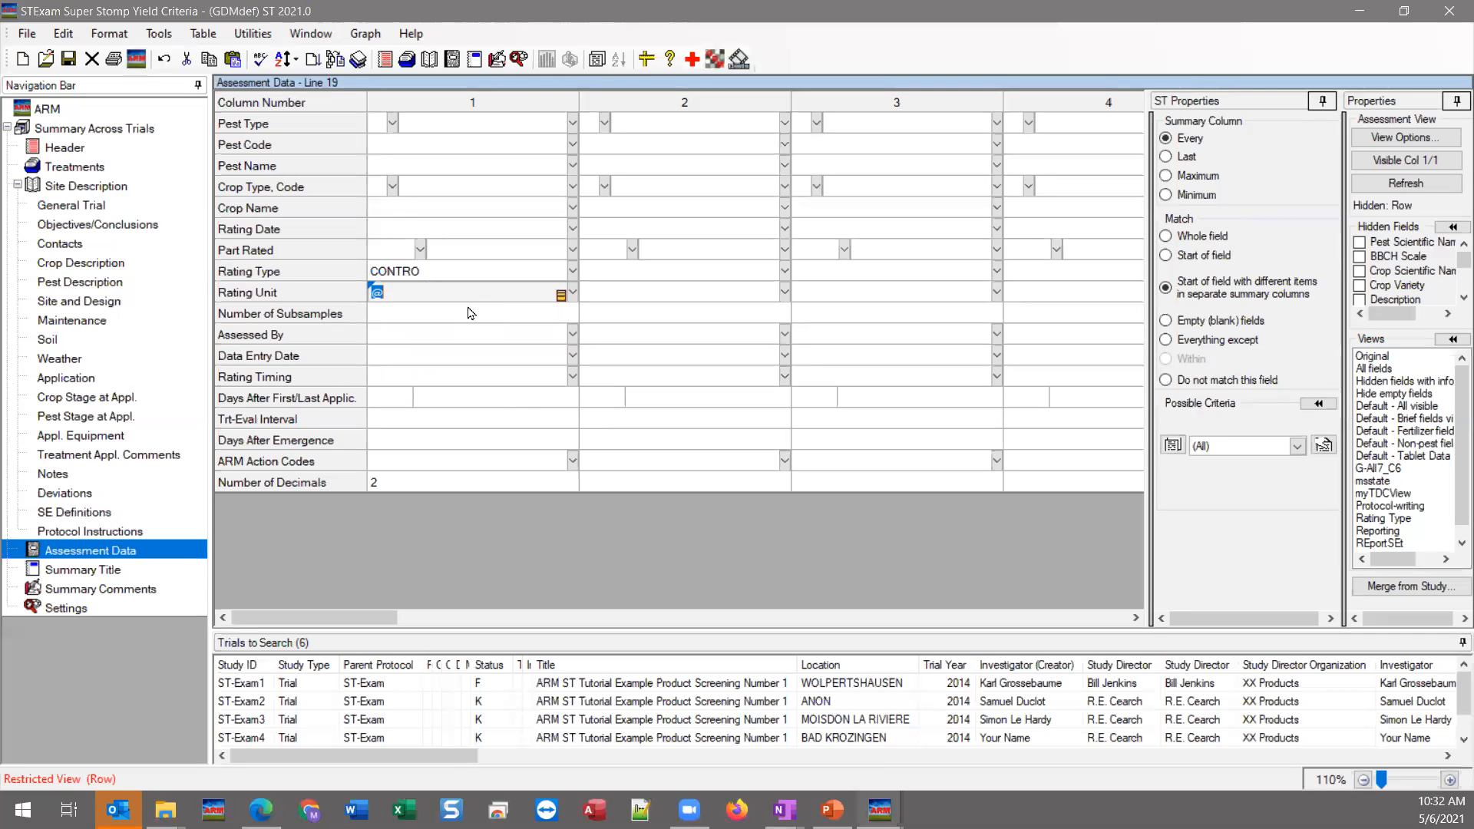
# - Rerun the summary on the six selected trials with the CONTRO criterion, review the summary messages and continue to the report
pyautogui.click(335, 60)
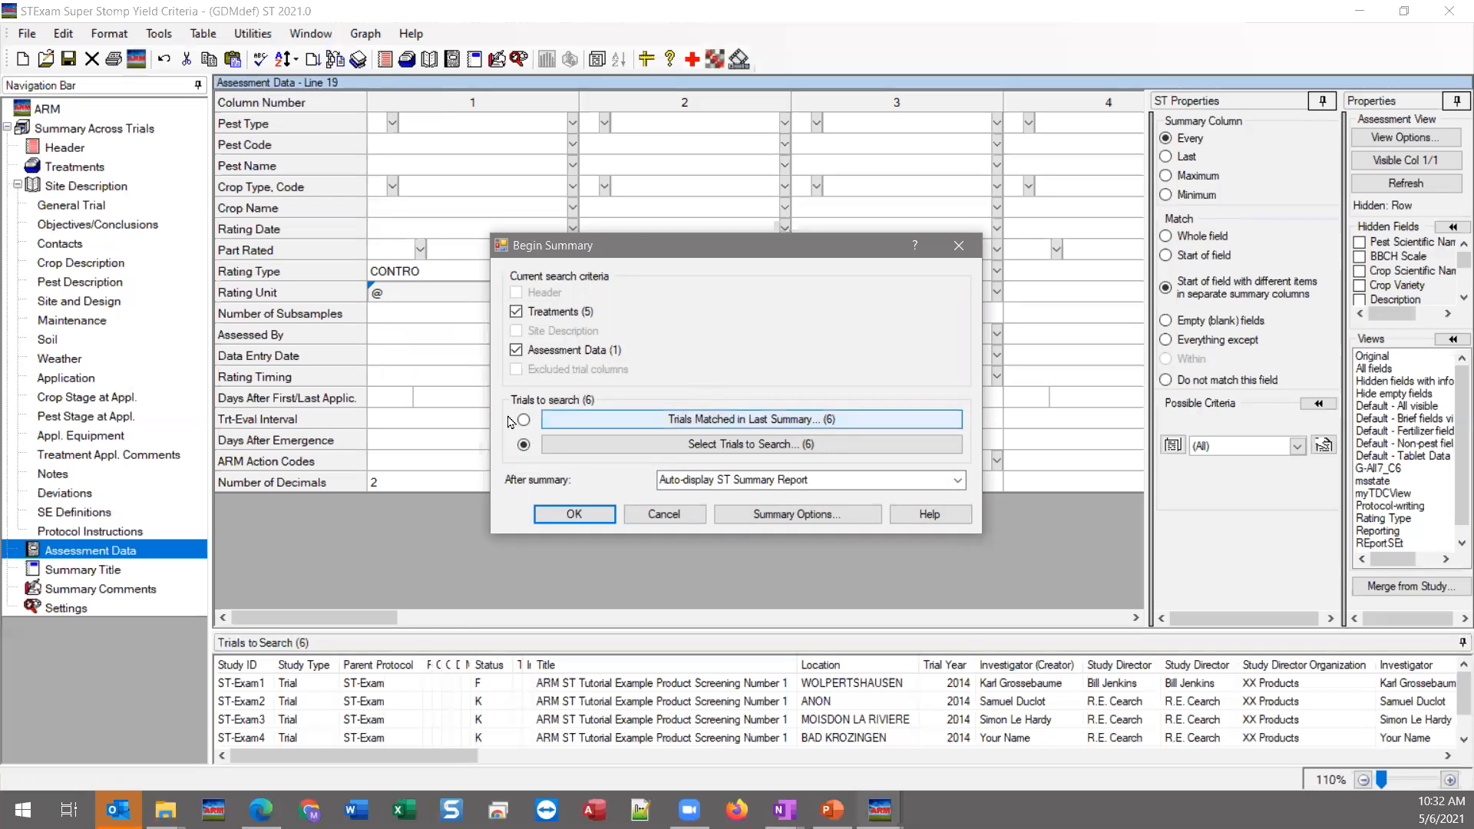
pyautogui.click(575, 515)
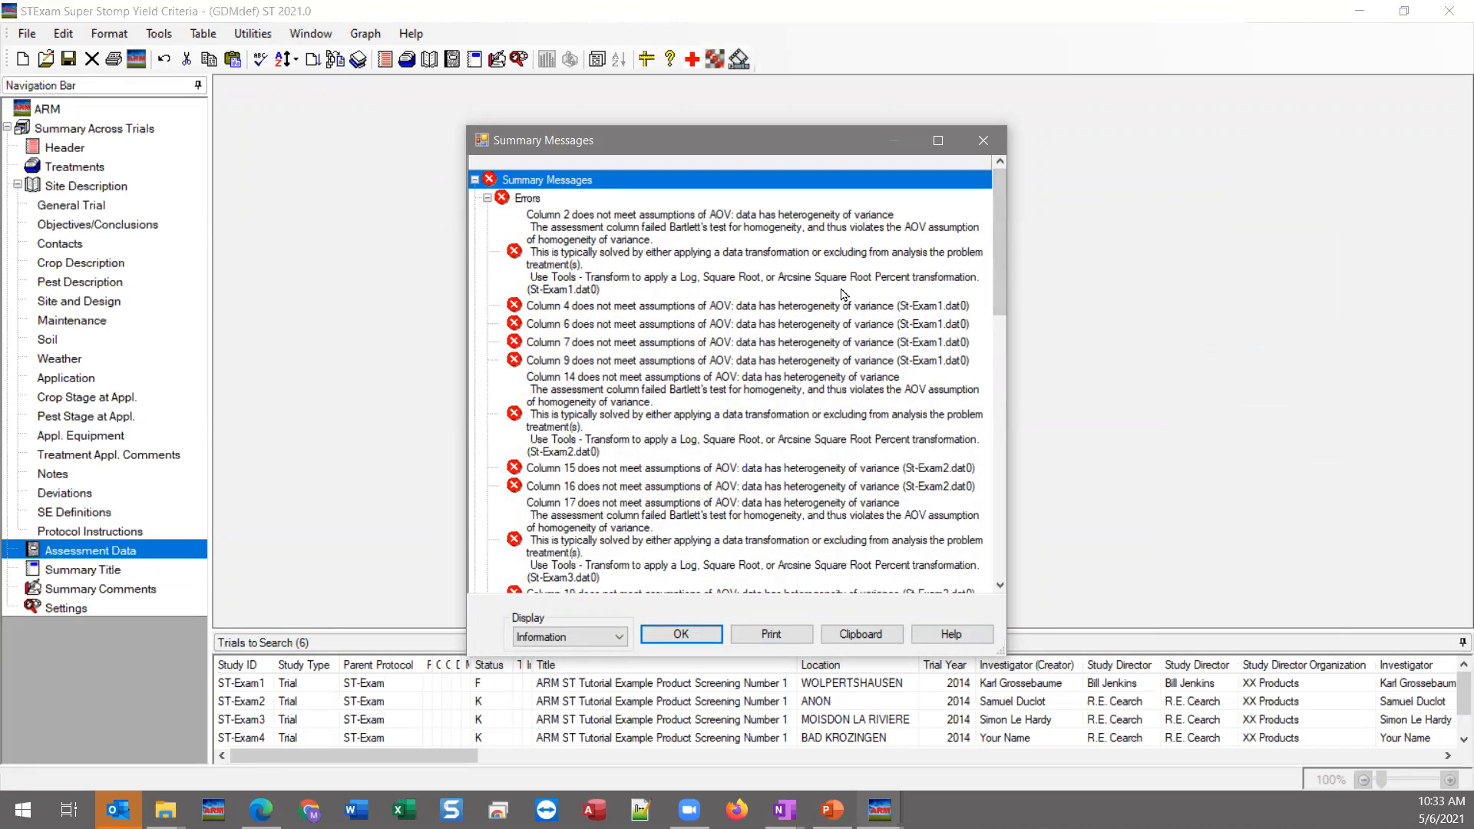
pyautogui.click(632, 324)
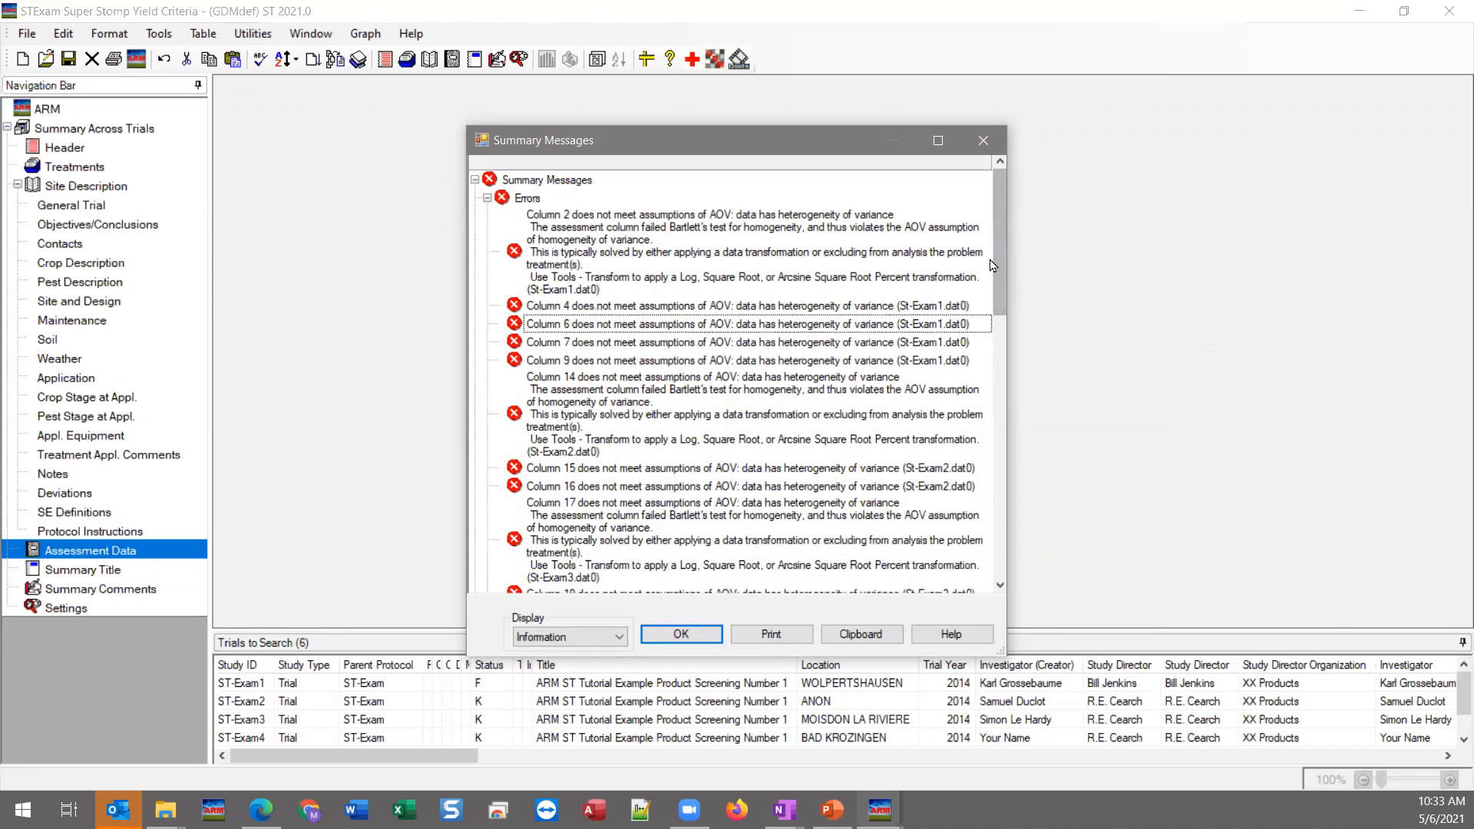
pyautogui.moveTo(998, 263); pyautogui.dragTo(1008, 521)
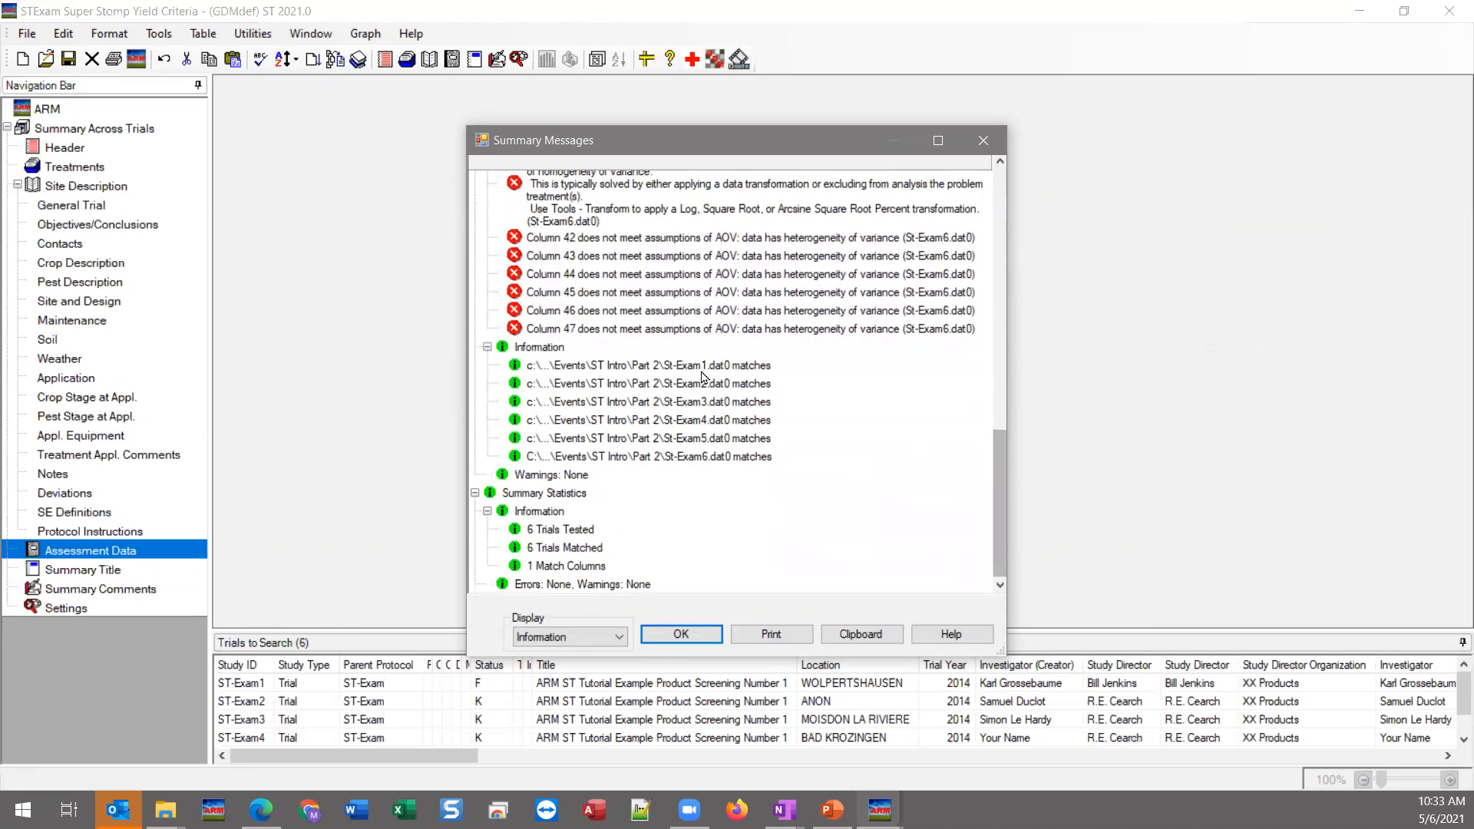
pyautogui.click(686, 636)
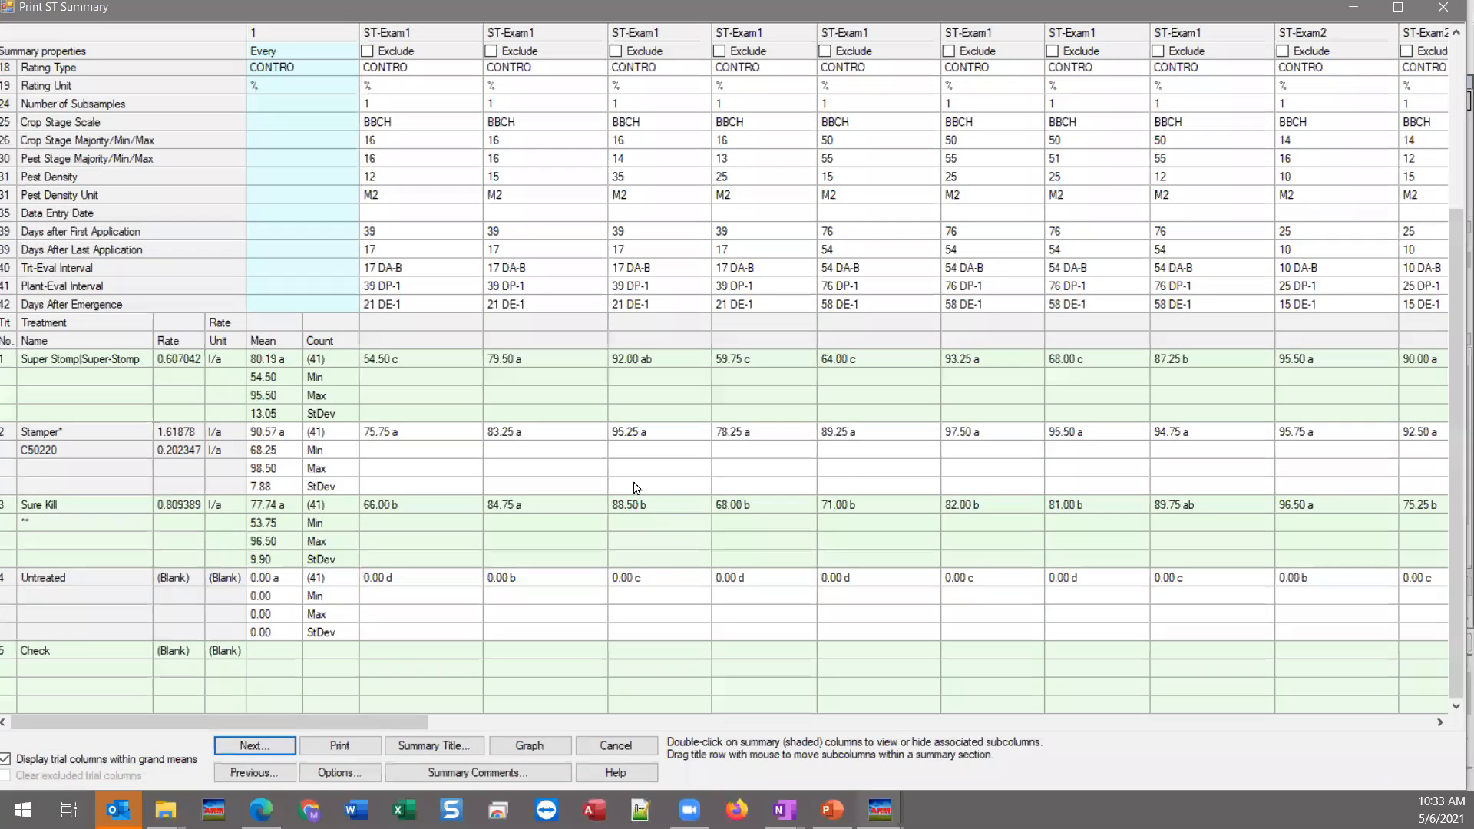
# - Inspect the assessment descriptions and treatment means across all trial columns of the CONTRO summary report
pyautogui.scroll(5, 493, 218)
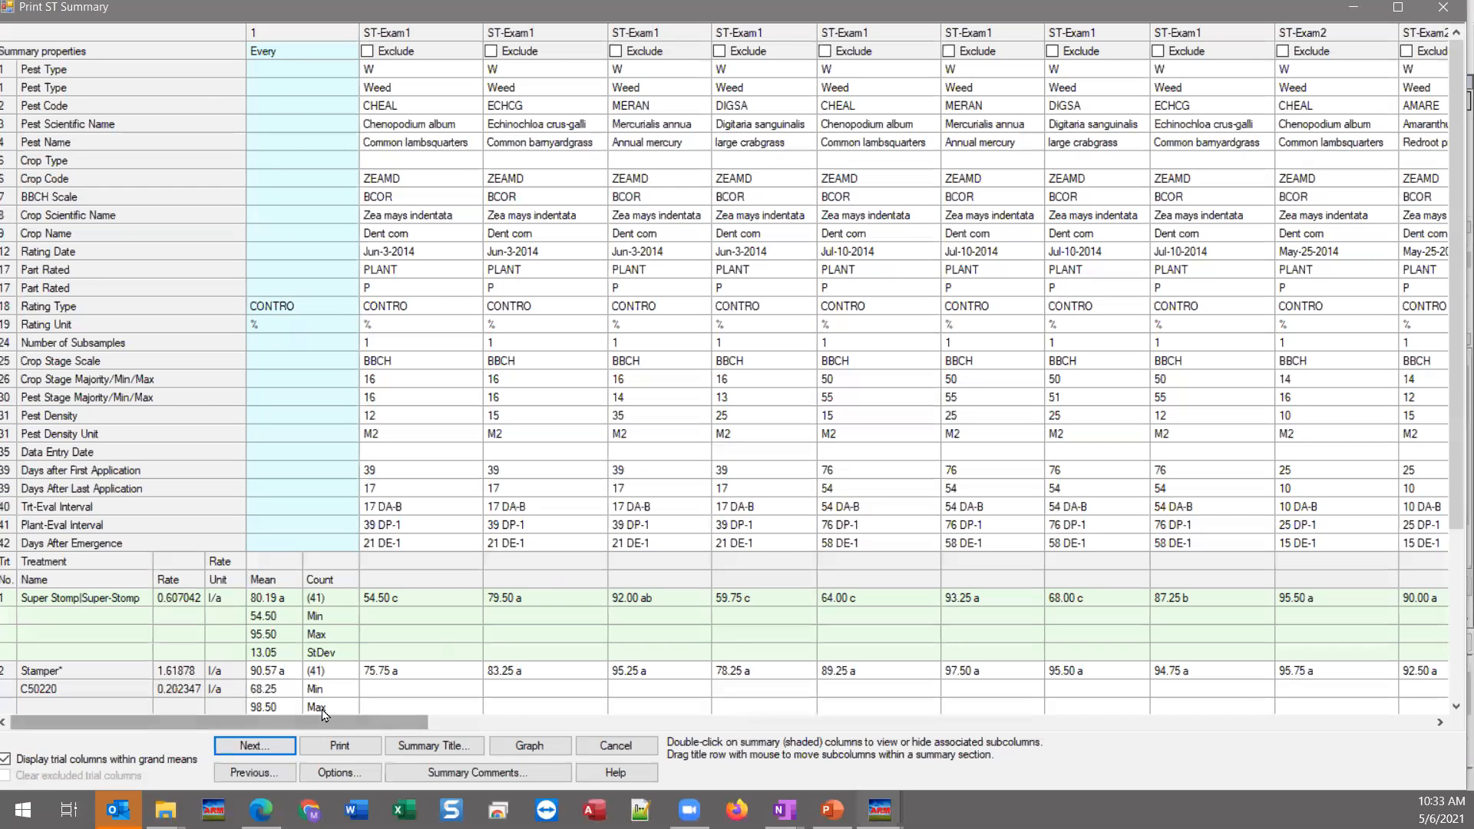
pyautogui.moveTo(336, 723); pyautogui.dragTo(517, 729)
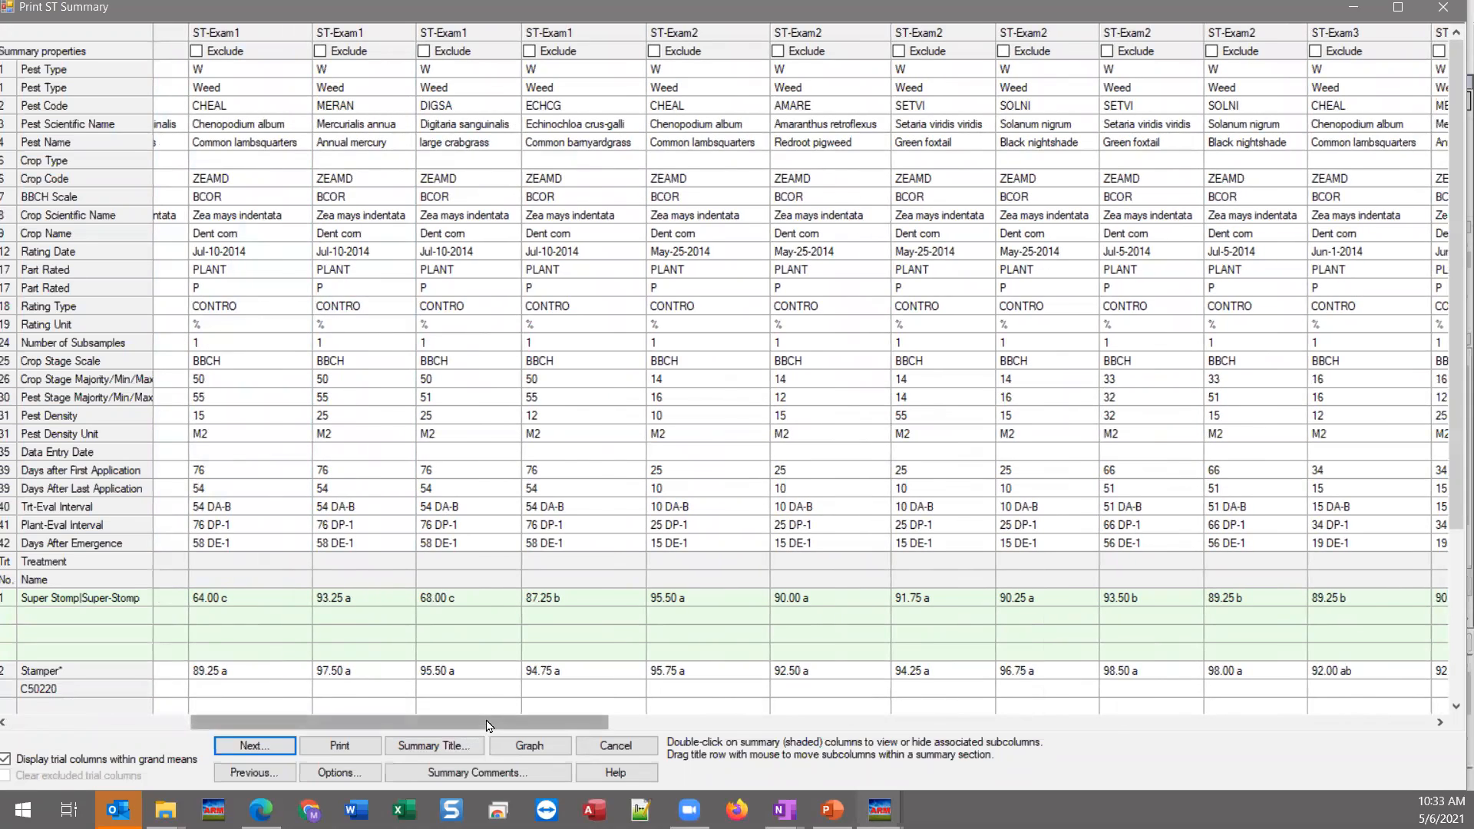
pyautogui.moveTo(488, 731); pyautogui.dragTo(1367, 720)
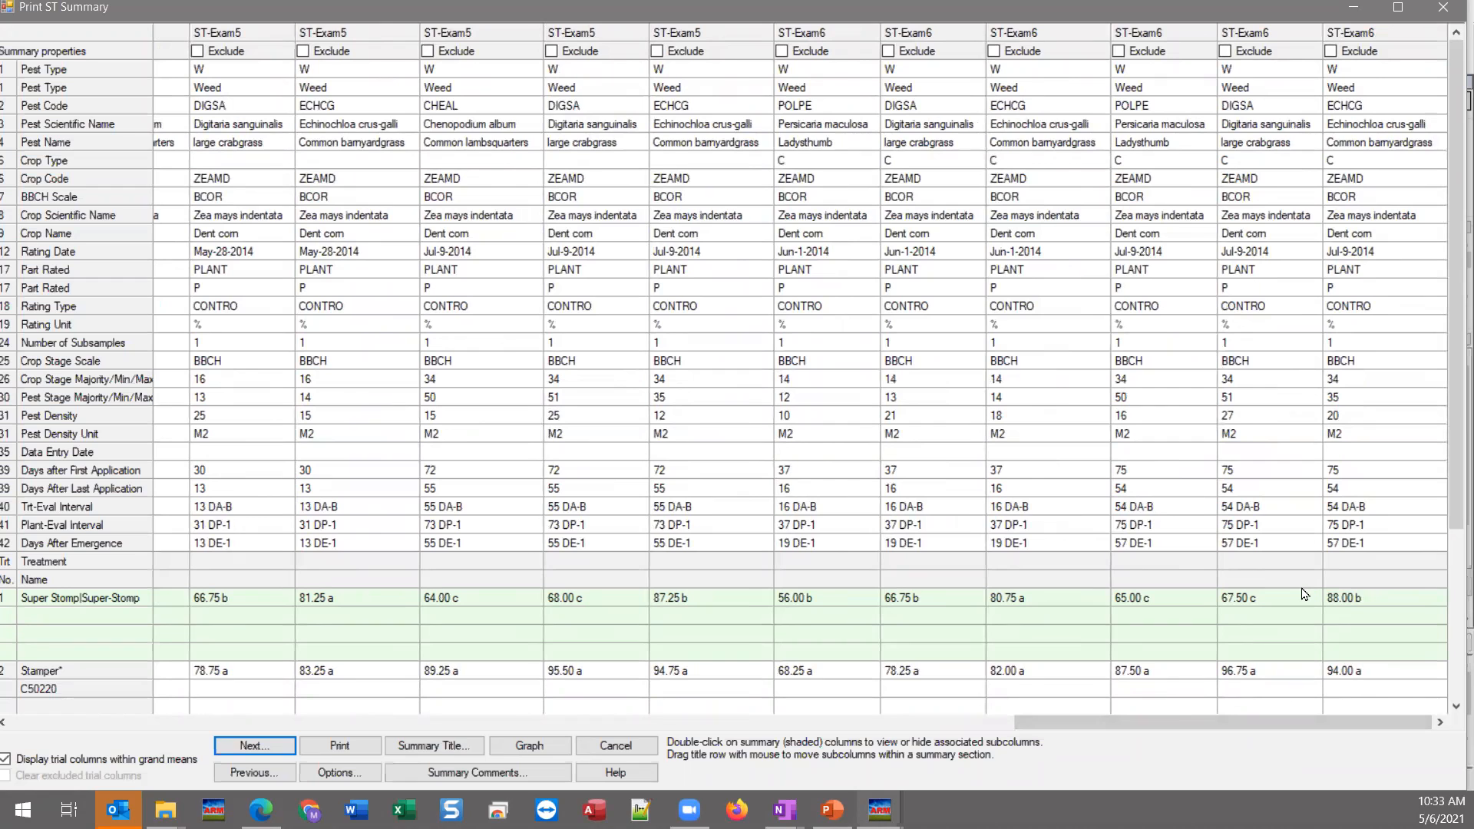
pyautogui.moveTo(1184, 732); pyautogui.dragTo(123, 718)
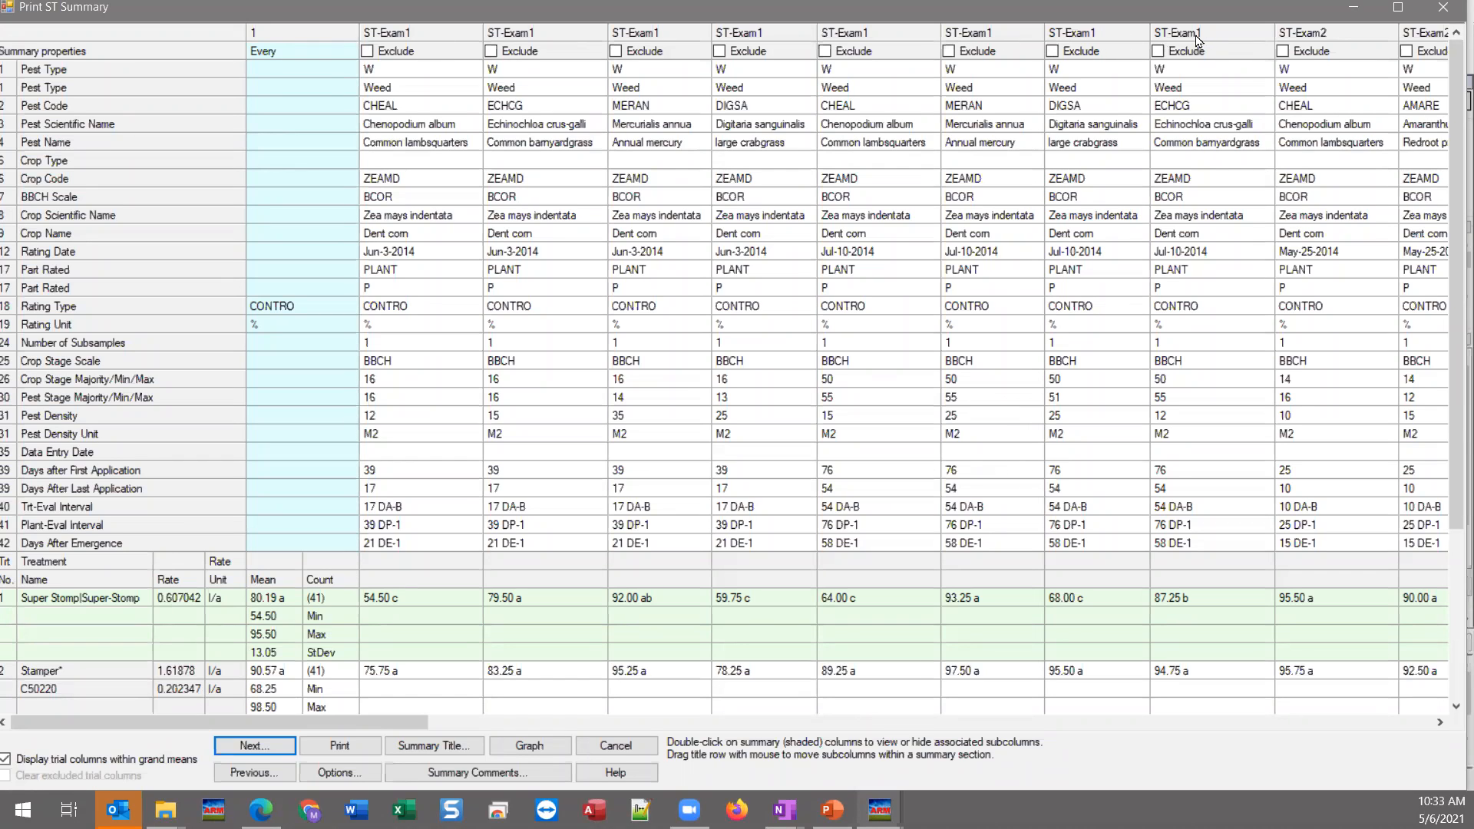
pyautogui.scroll(-2, 752, 538)
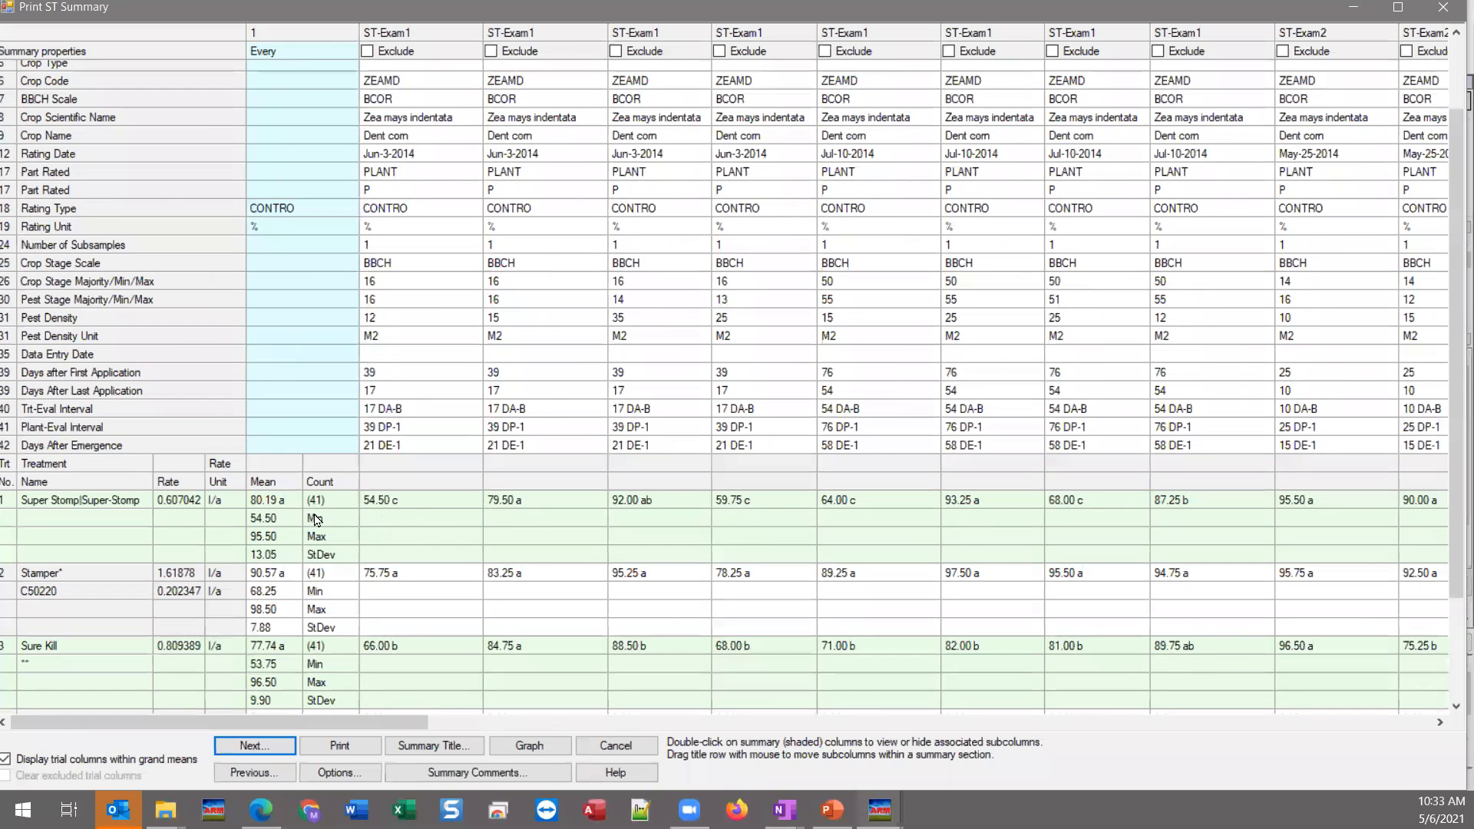
# - Check the pest codes of the first trial columns in the CONTRO summary report, and close the report
pyautogui.scroll(2, 257, 502)
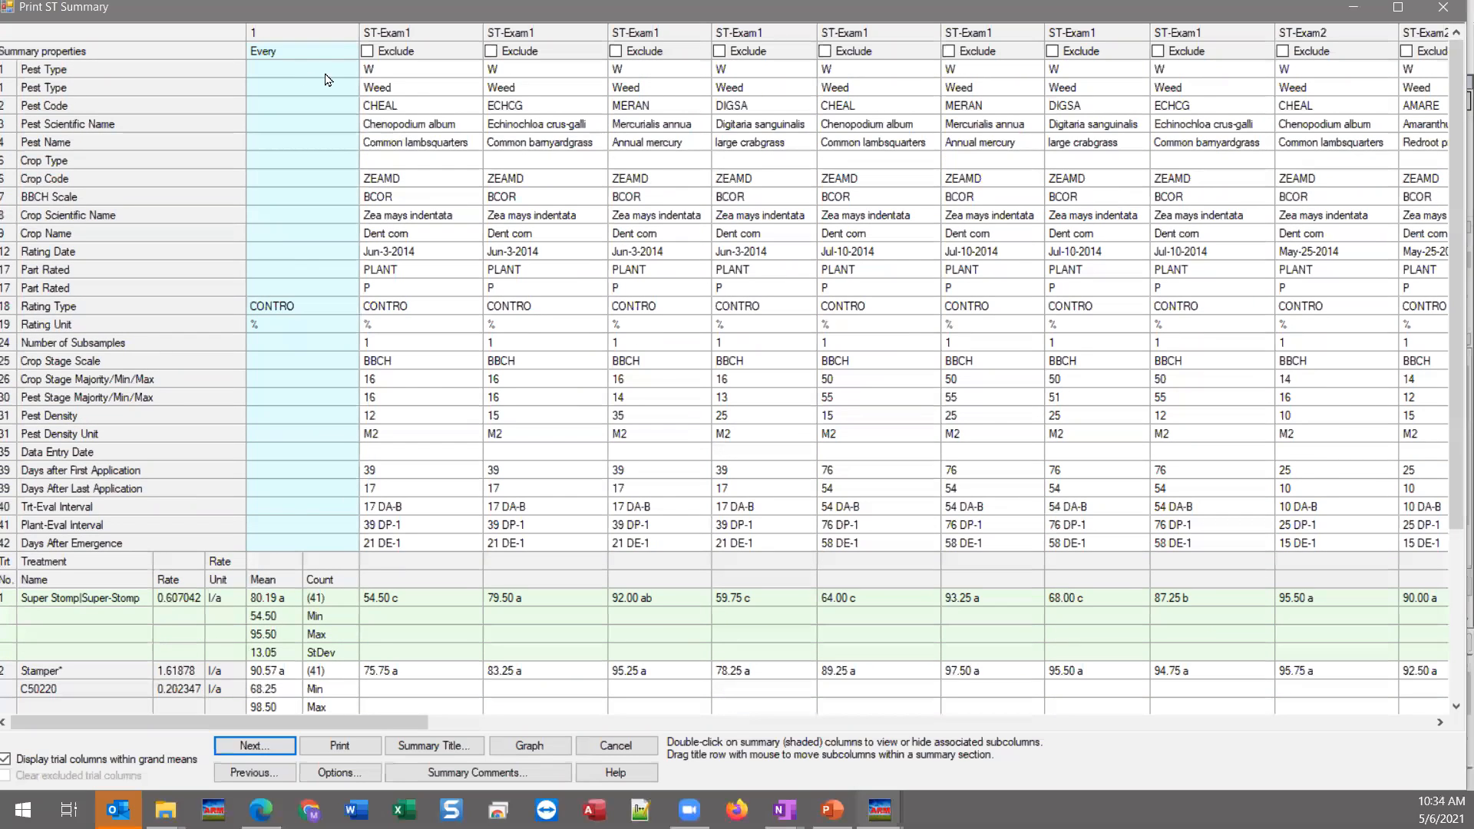
pyautogui.click(388, 106)
pyautogui.click(551, 107)
pyautogui.click(704, 109)
pyautogui.click(751, 109)
pyautogui.click(1443, 12)
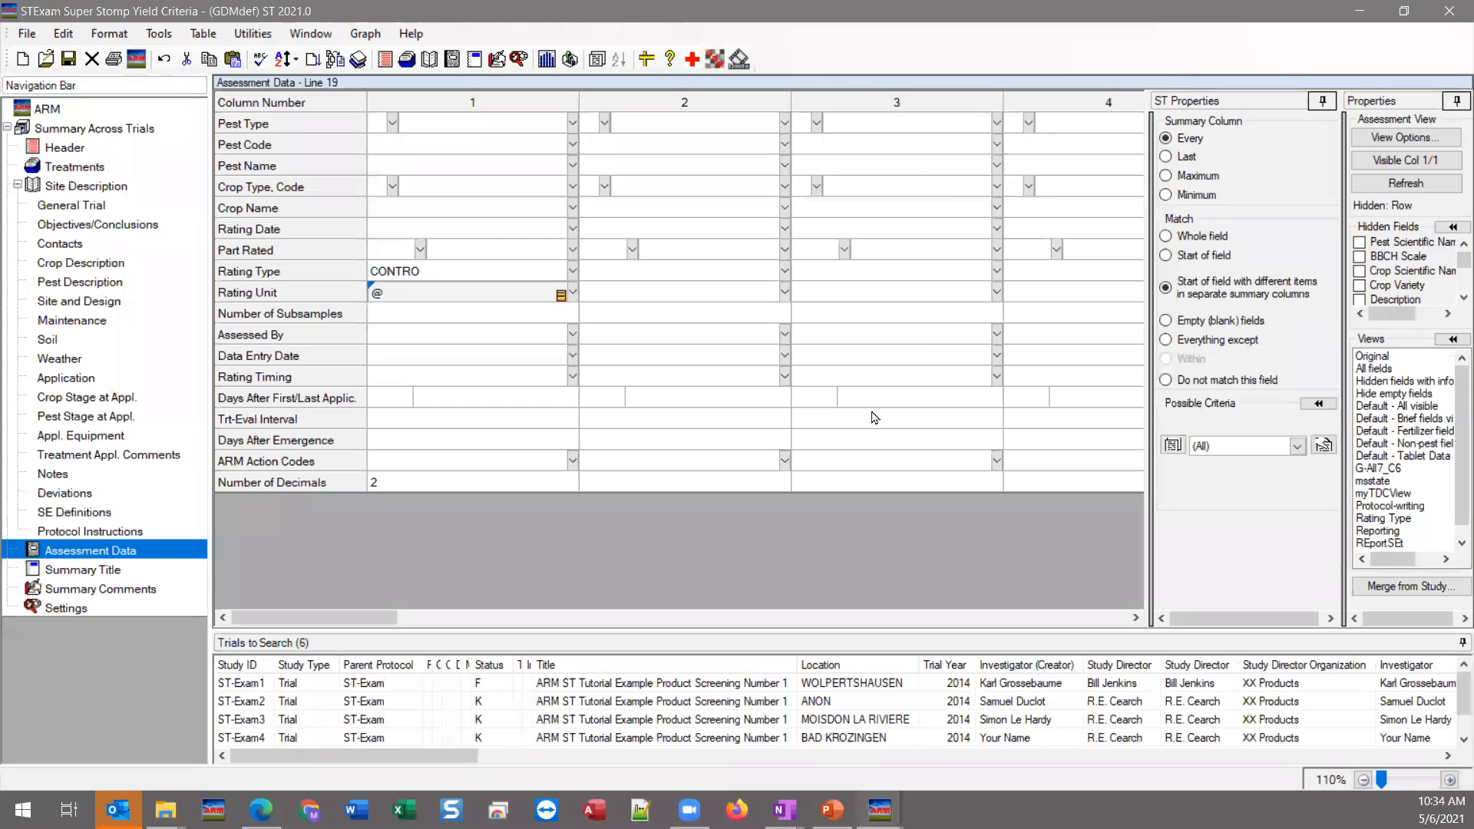
# - Set the Pest Code criterion of assessment column 1 to @, leaving Pest Name without a criterion
pyautogui.click(428, 141)
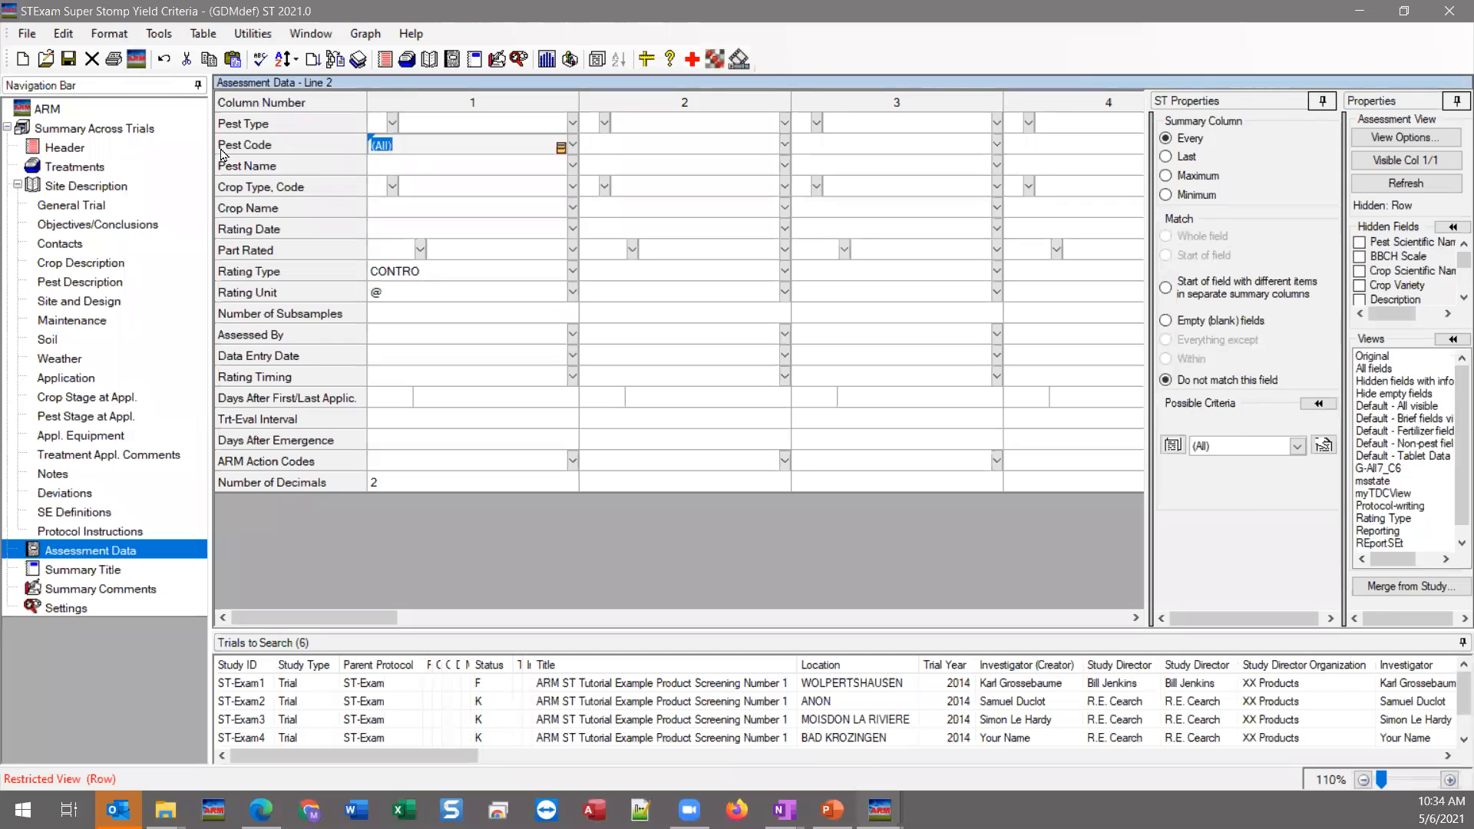
pyautogui.click(406, 169)
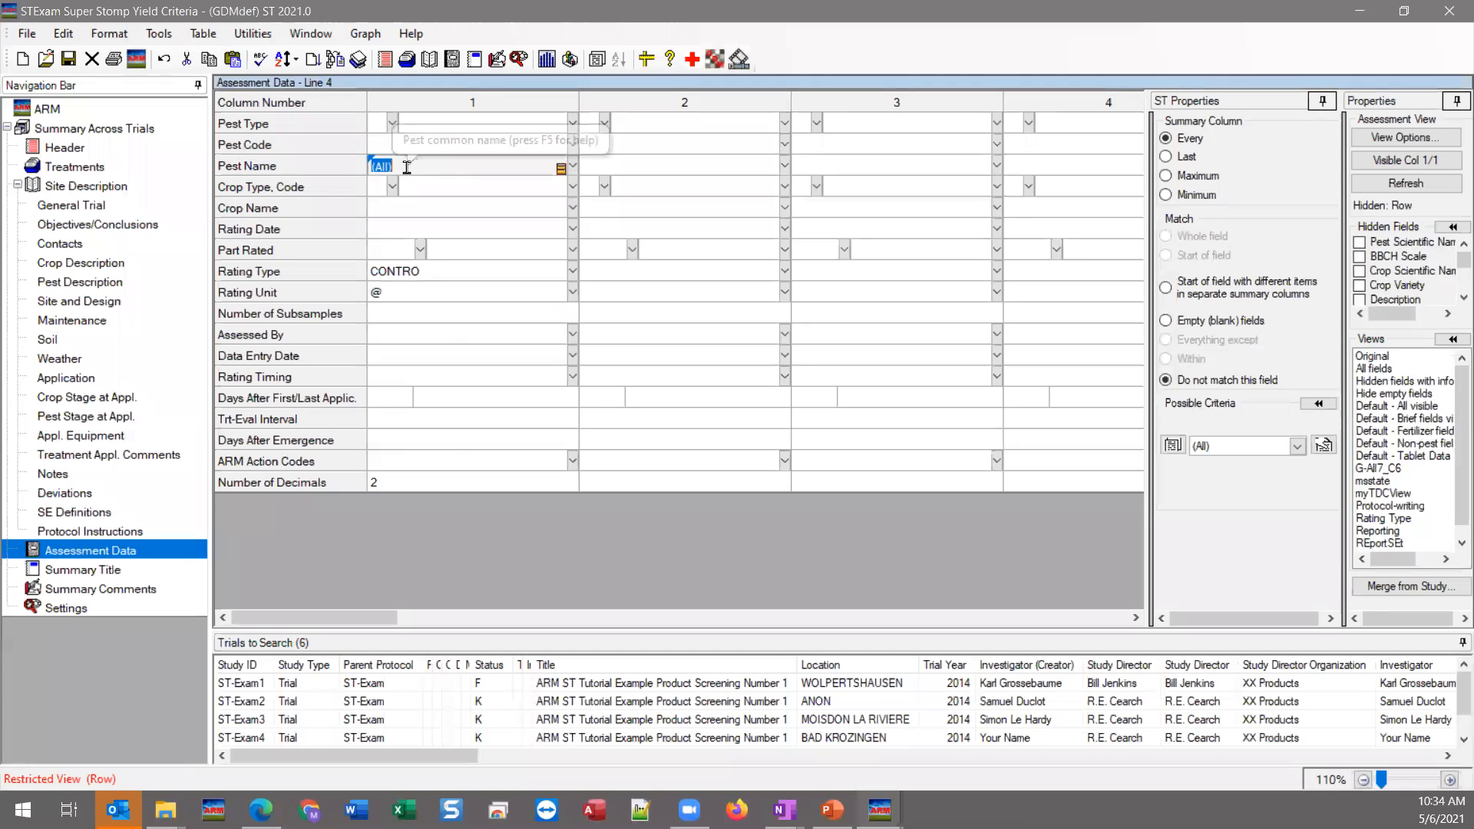
pyautogui.write('@')
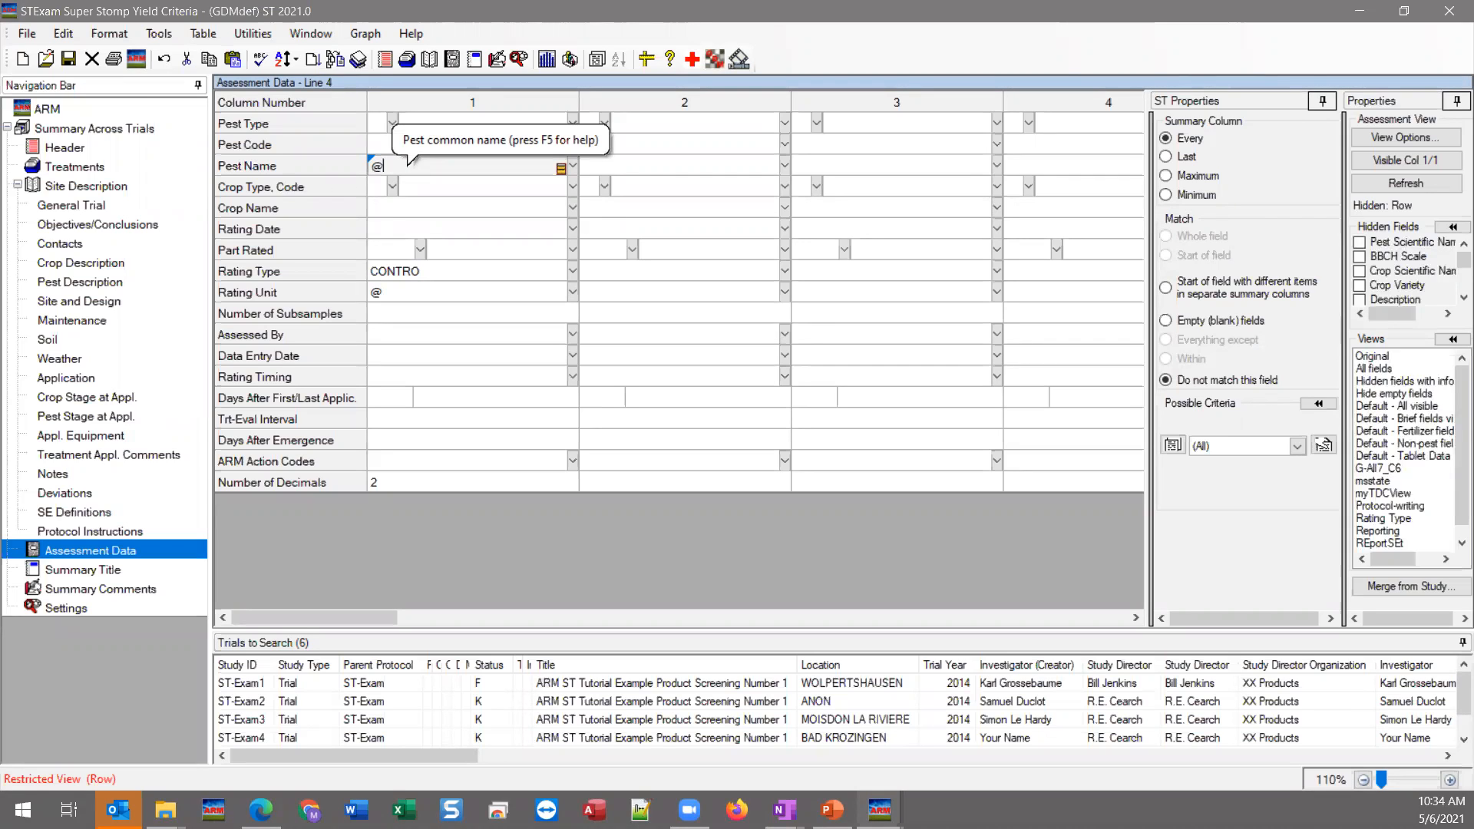
pyautogui.click(382, 144)
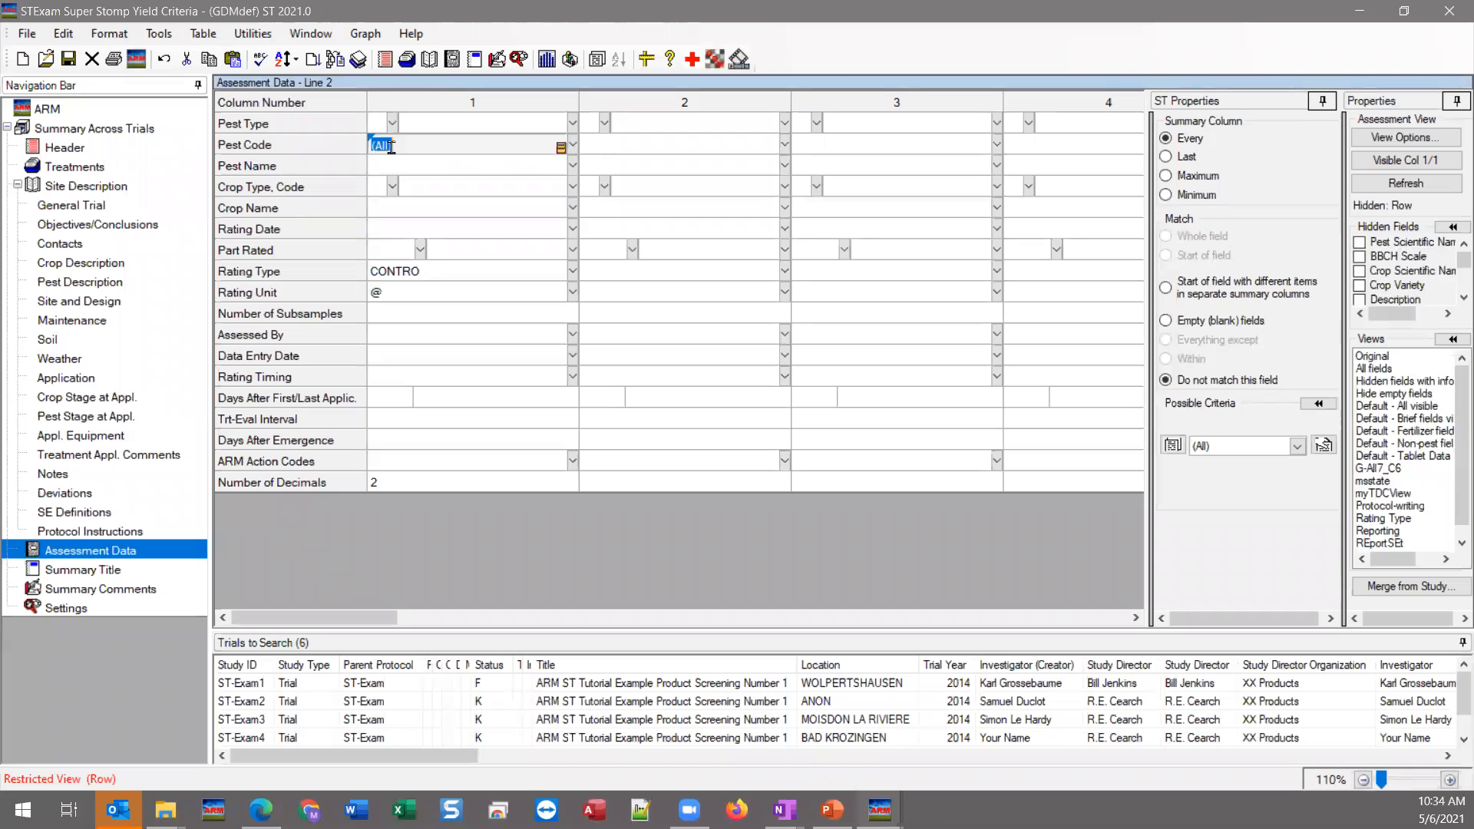
pyautogui.write('@')
pyautogui.press('Down')
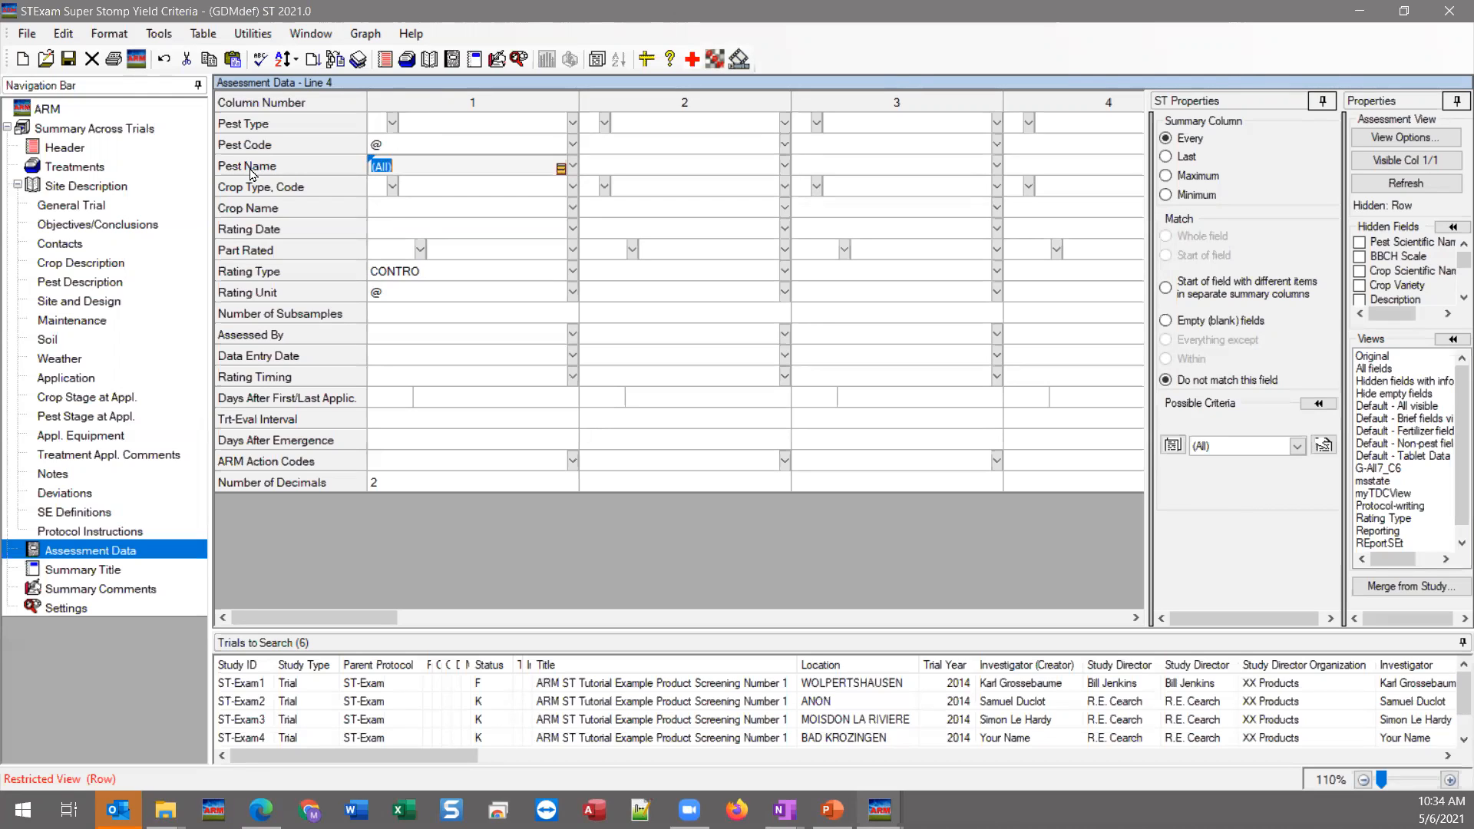
pyautogui.click(397, 146)
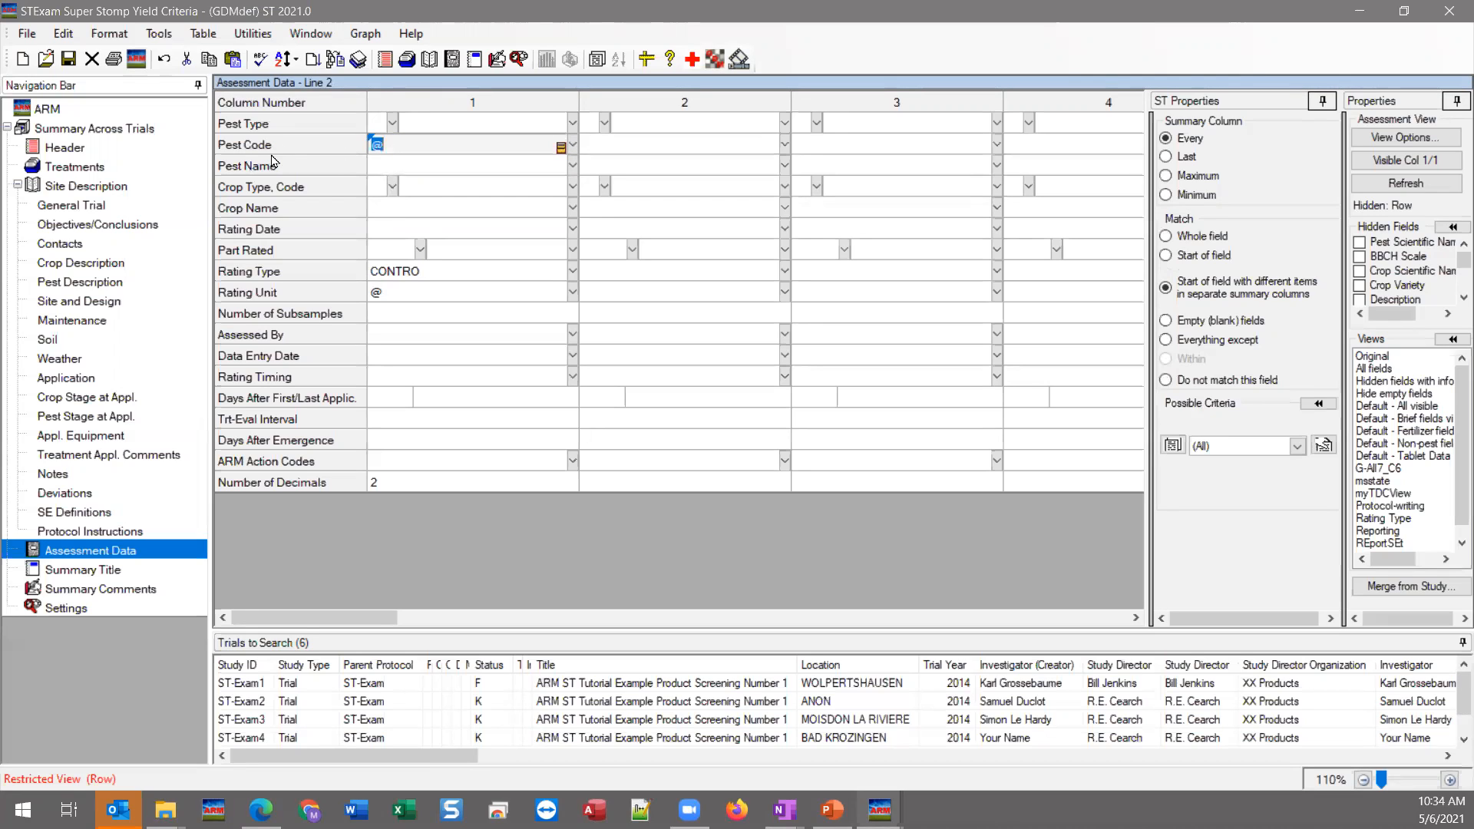
# - Rerun the summary on the six selected trials with the @ Pest Code criterion, and continue past the messages to the report
pyautogui.click(336, 59)
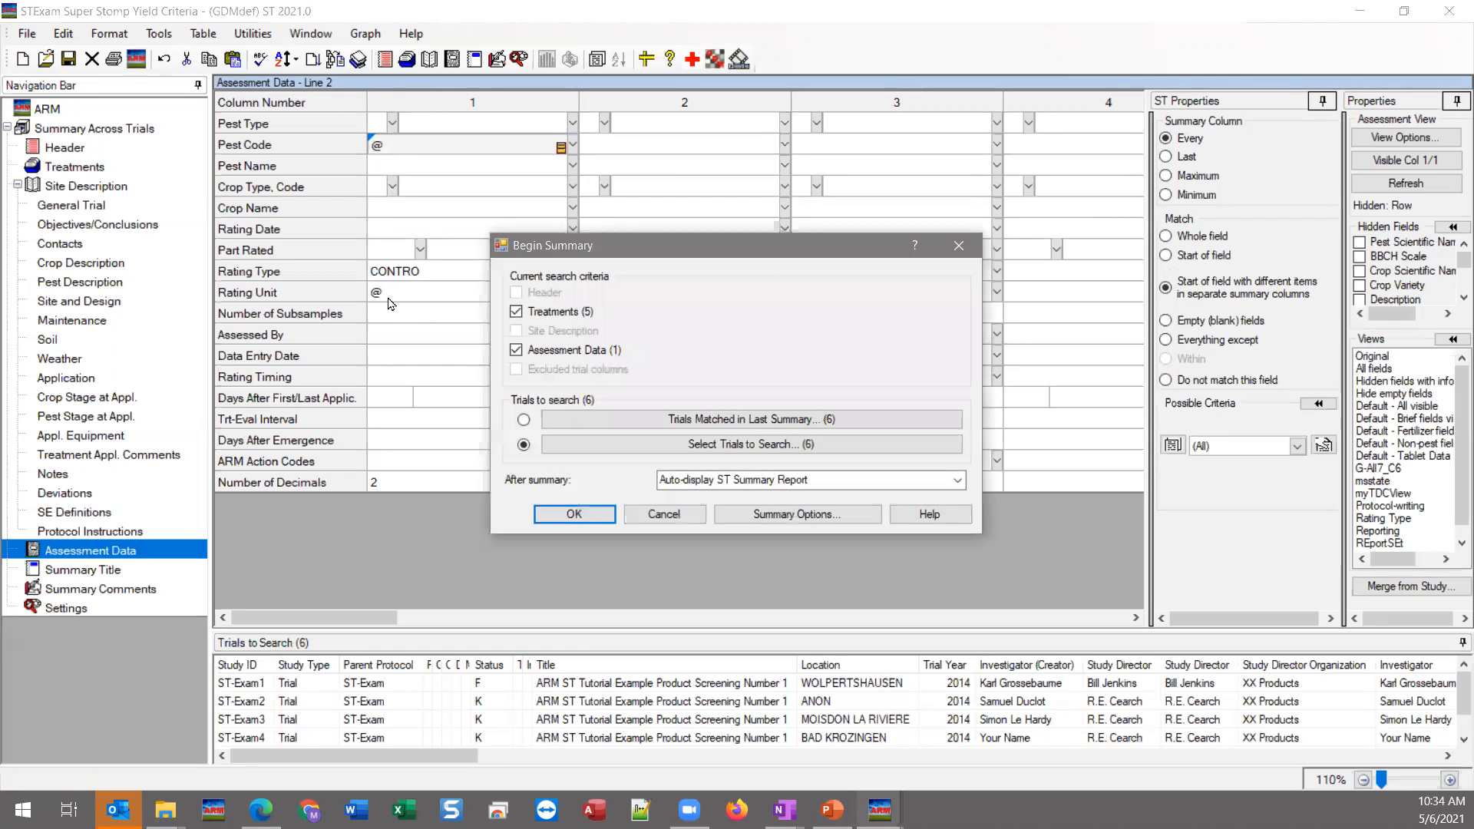
pyautogui.click(589, 521)
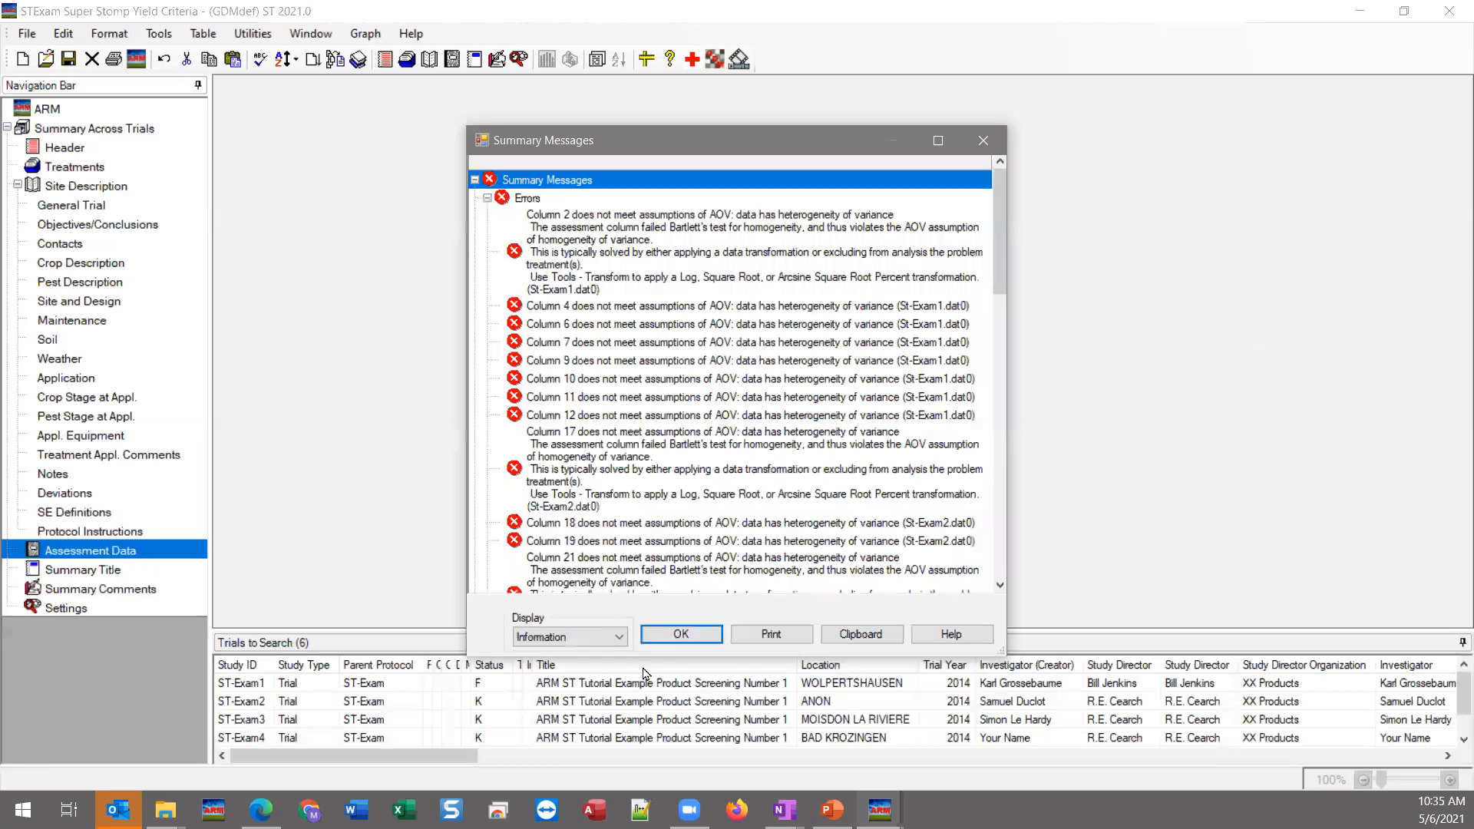
pyautogui.click(681, 634)
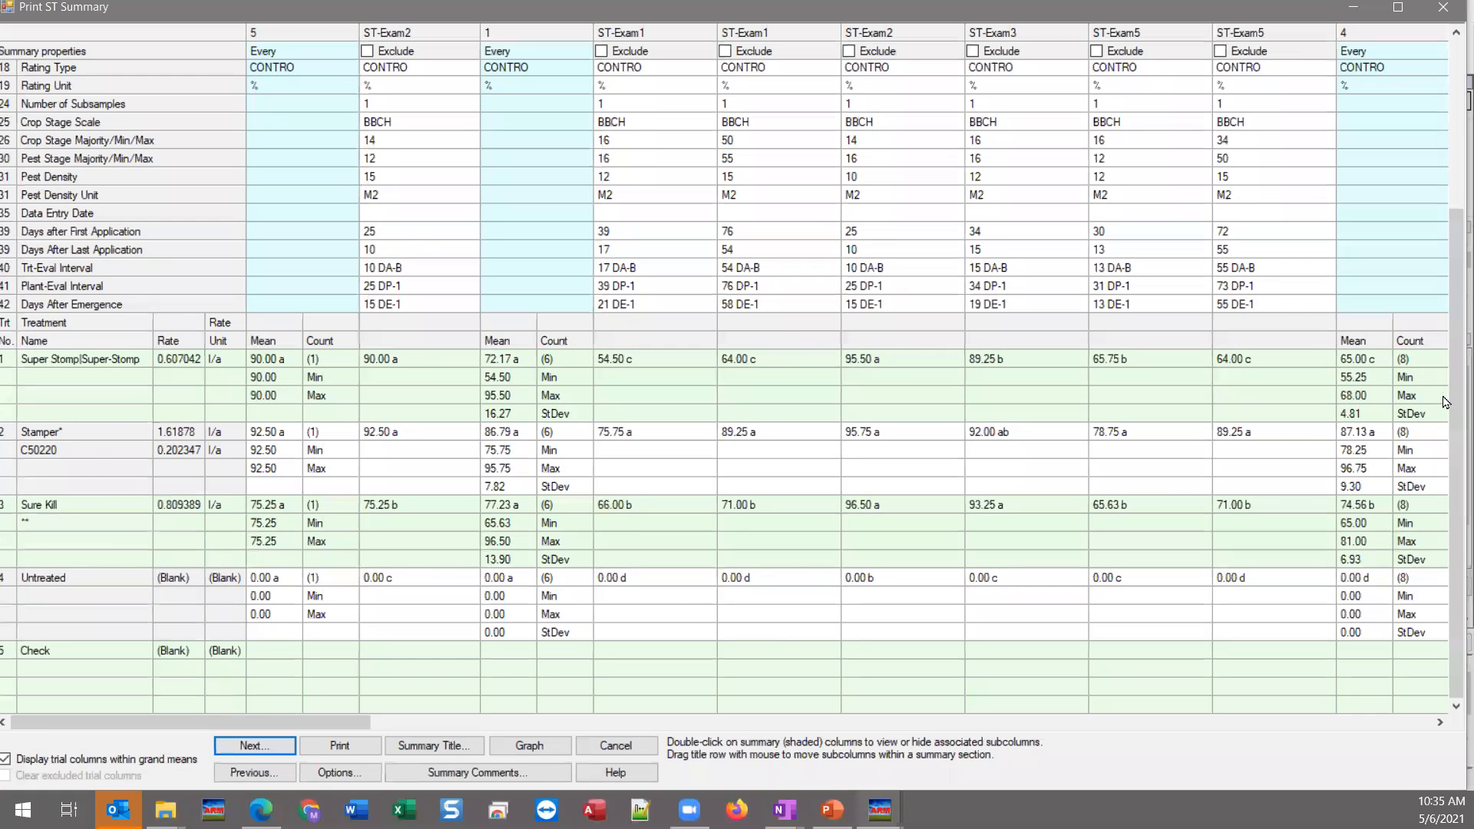
# - Compare the pest names and rating dates of the trial columns in the AMARE and CHEAL summary groups
pyautogui.moveTo(1448, 401); pyautogui.dragTo(1450, 190)
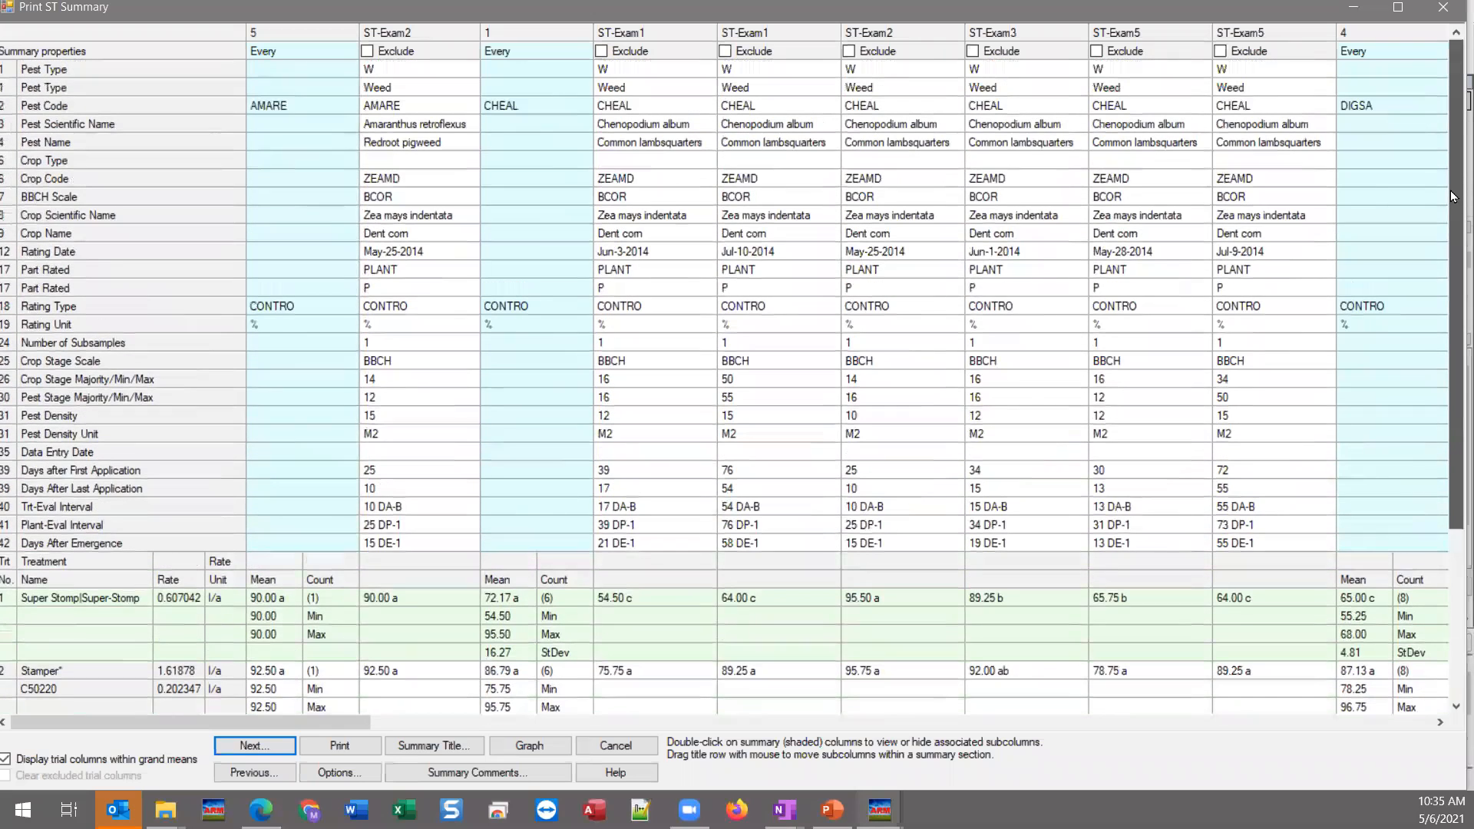
pyautogui.click(393, 150)
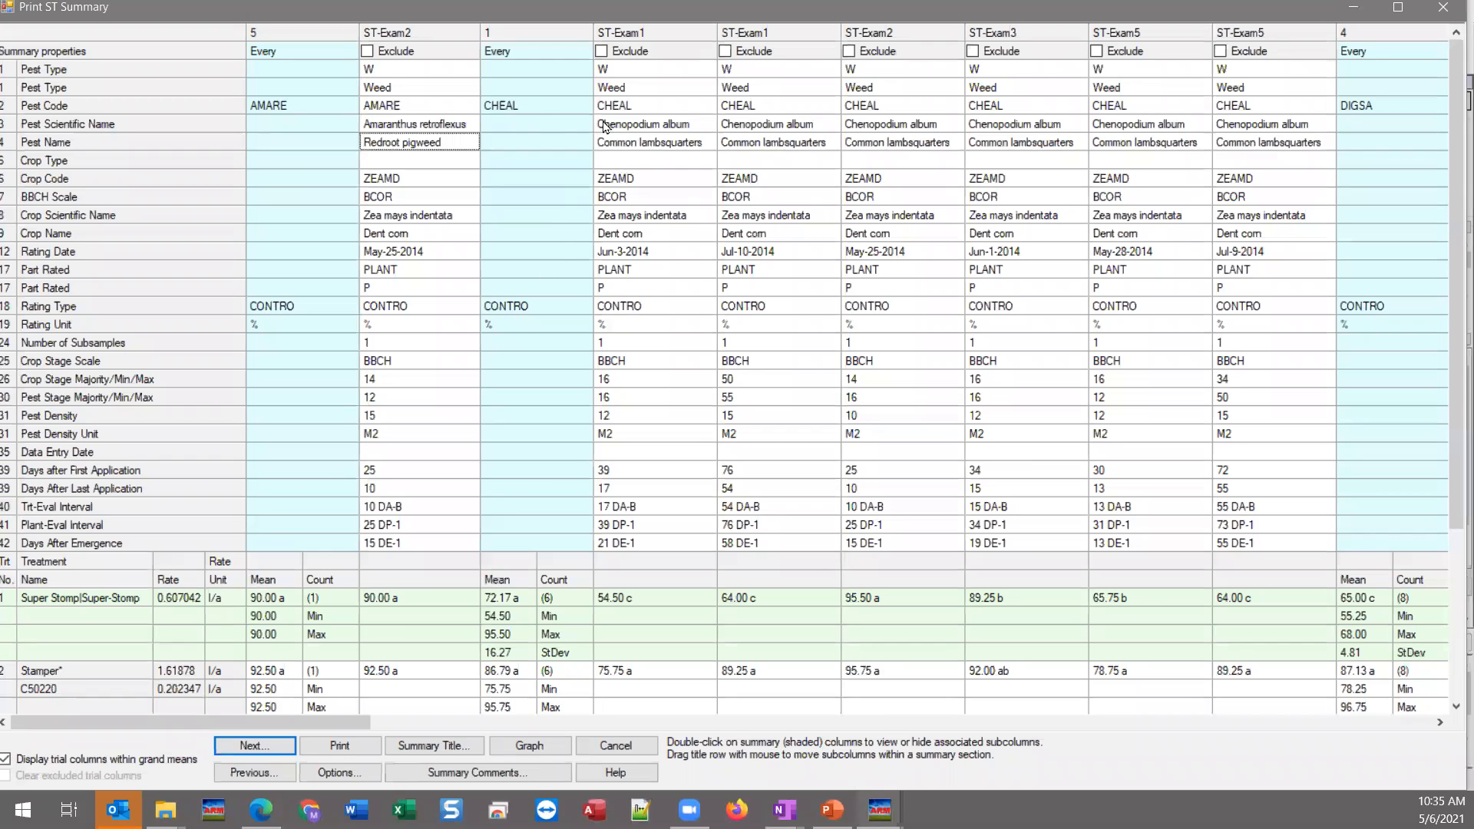
pyautogui.click(676, 148)
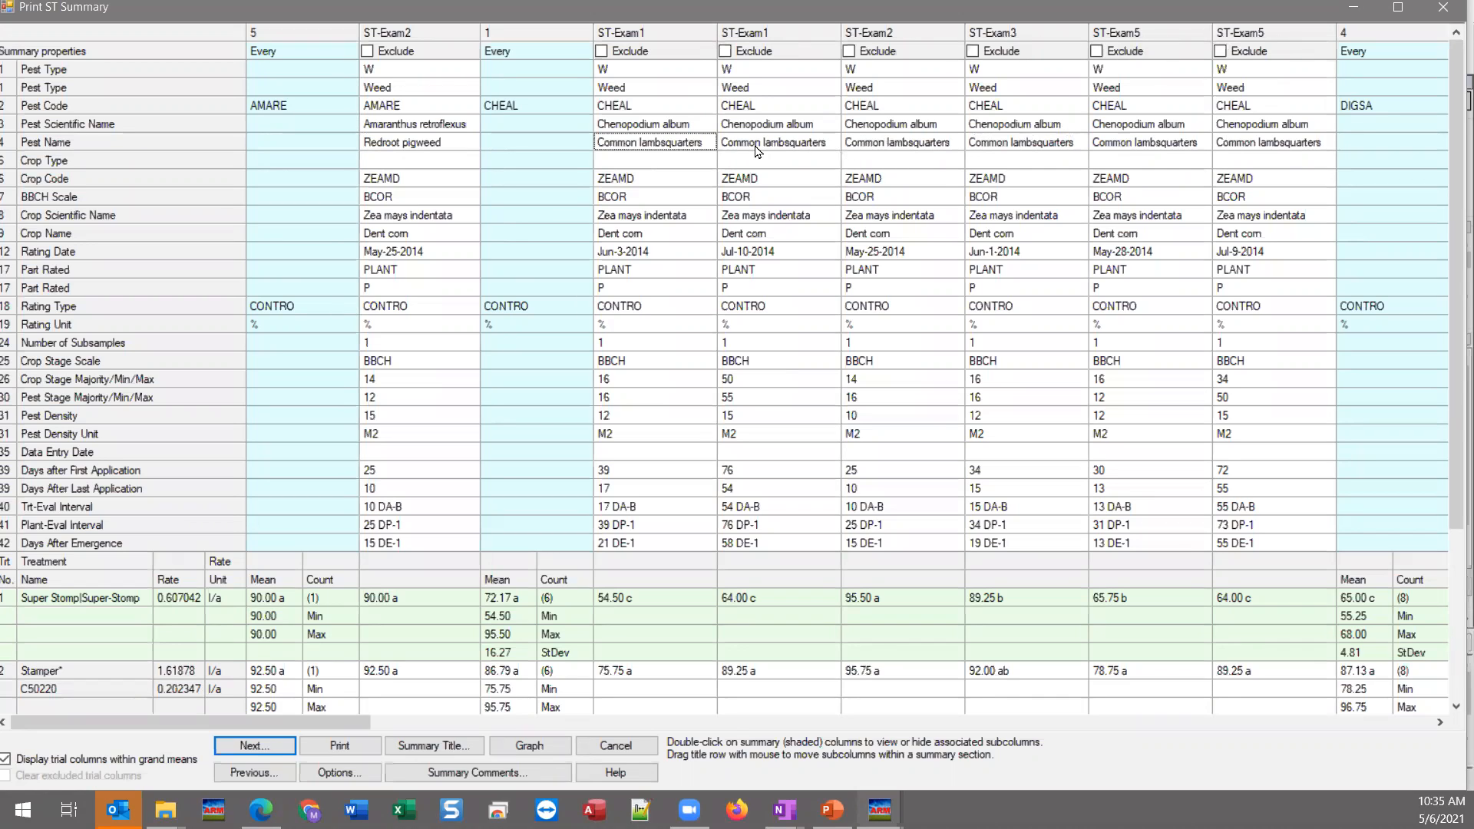
pyautogui.click(653, 259)
pyautogui.click(815, 258)
pyautogui.click(625, 259)
pyautogui.click(782, 253)
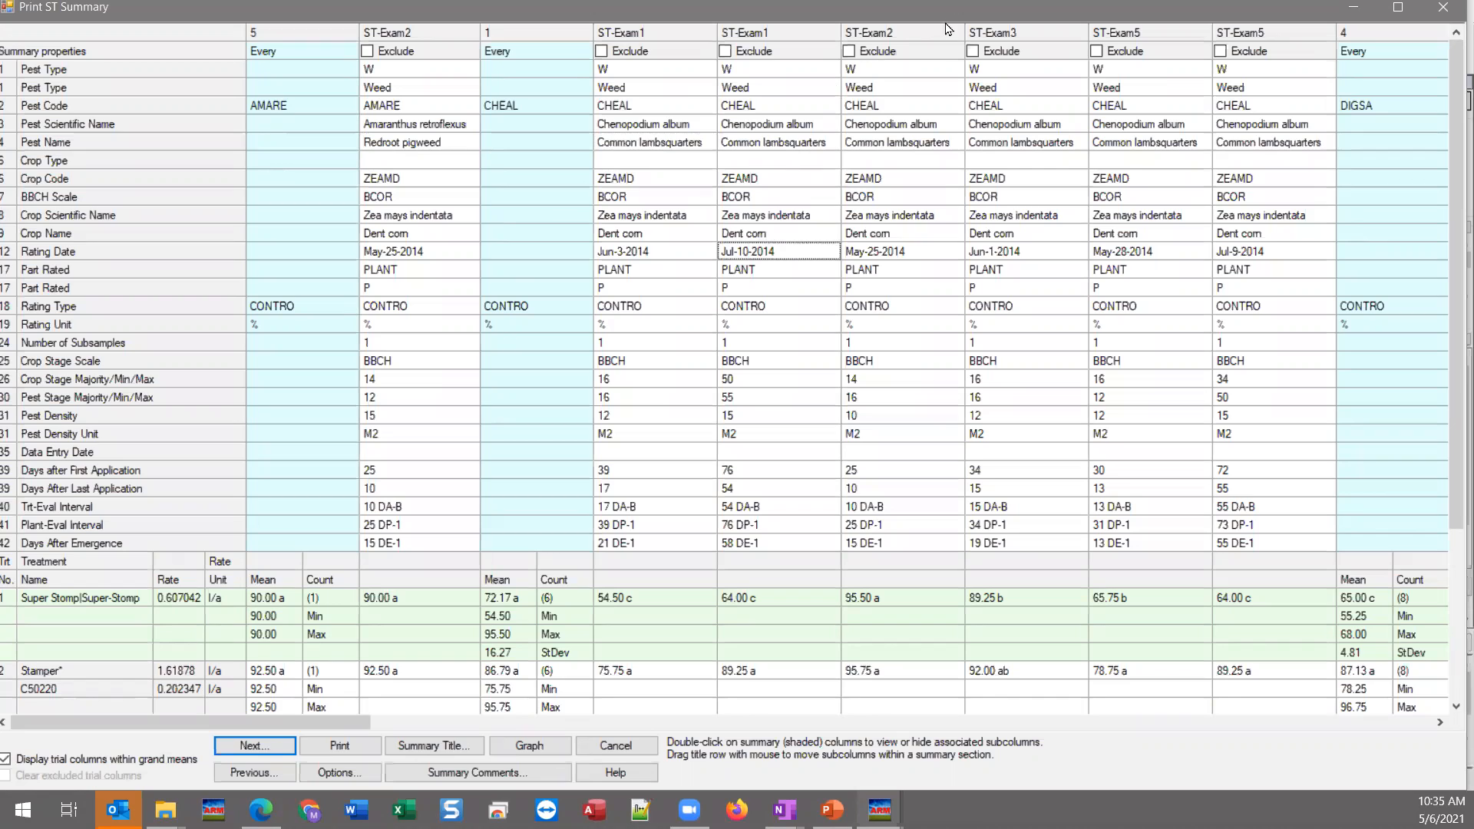
pyautogui.click(894, 254)
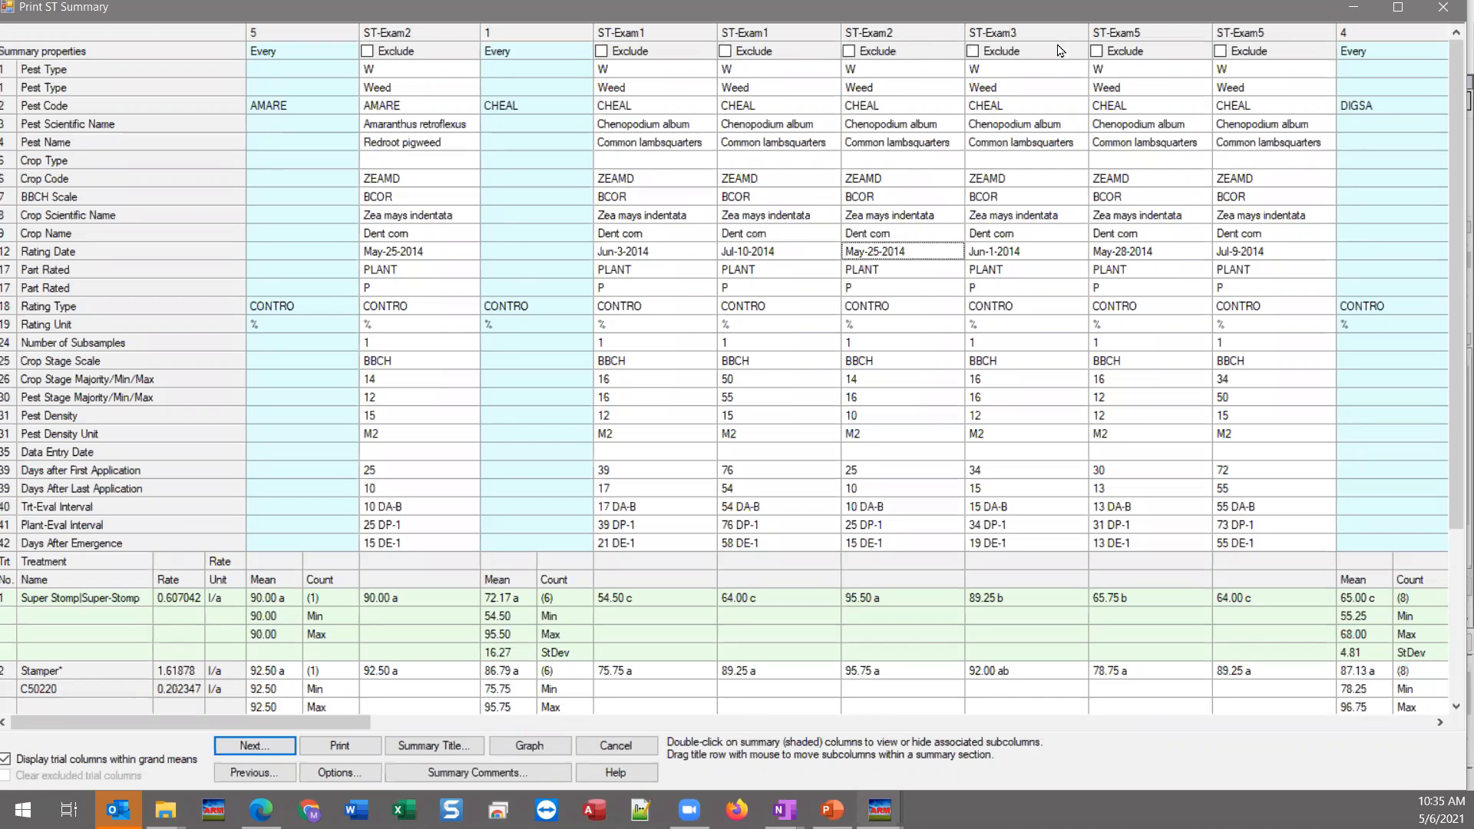
pyautogui.click(1164, 247)
pyautogui.click(1272, 256)
pyautogui.click(1178, 249)
pyautogui.click(1254, 255)
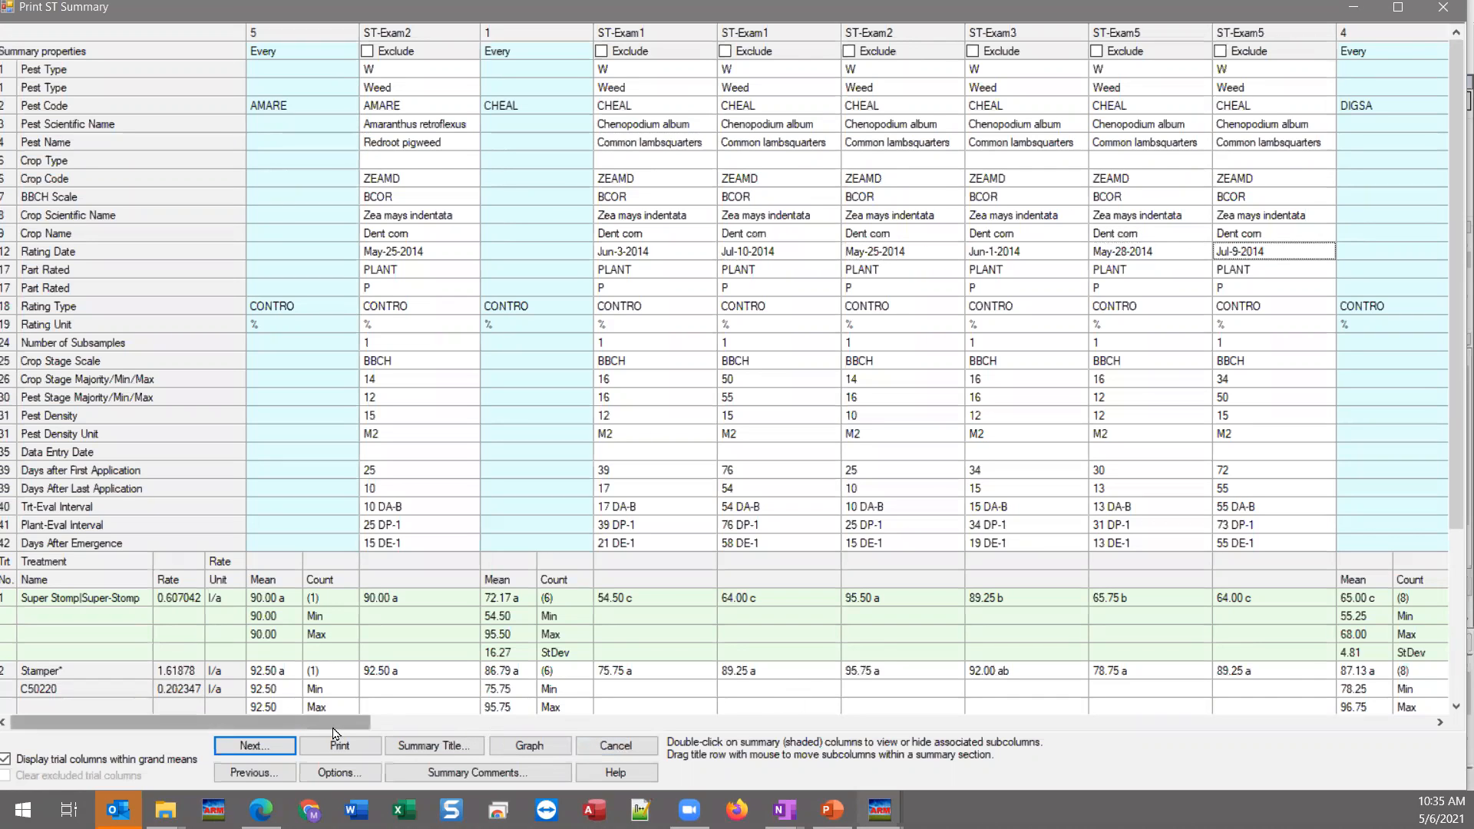
# - Check the pest names in the DIGSA and ECHCG summary groups of the report
pyautogui.moveTo(335, 729); pyautogui.dragTo(739, 725)
pyautogui.click(597, 147)
pyautogui.click(826, 144)
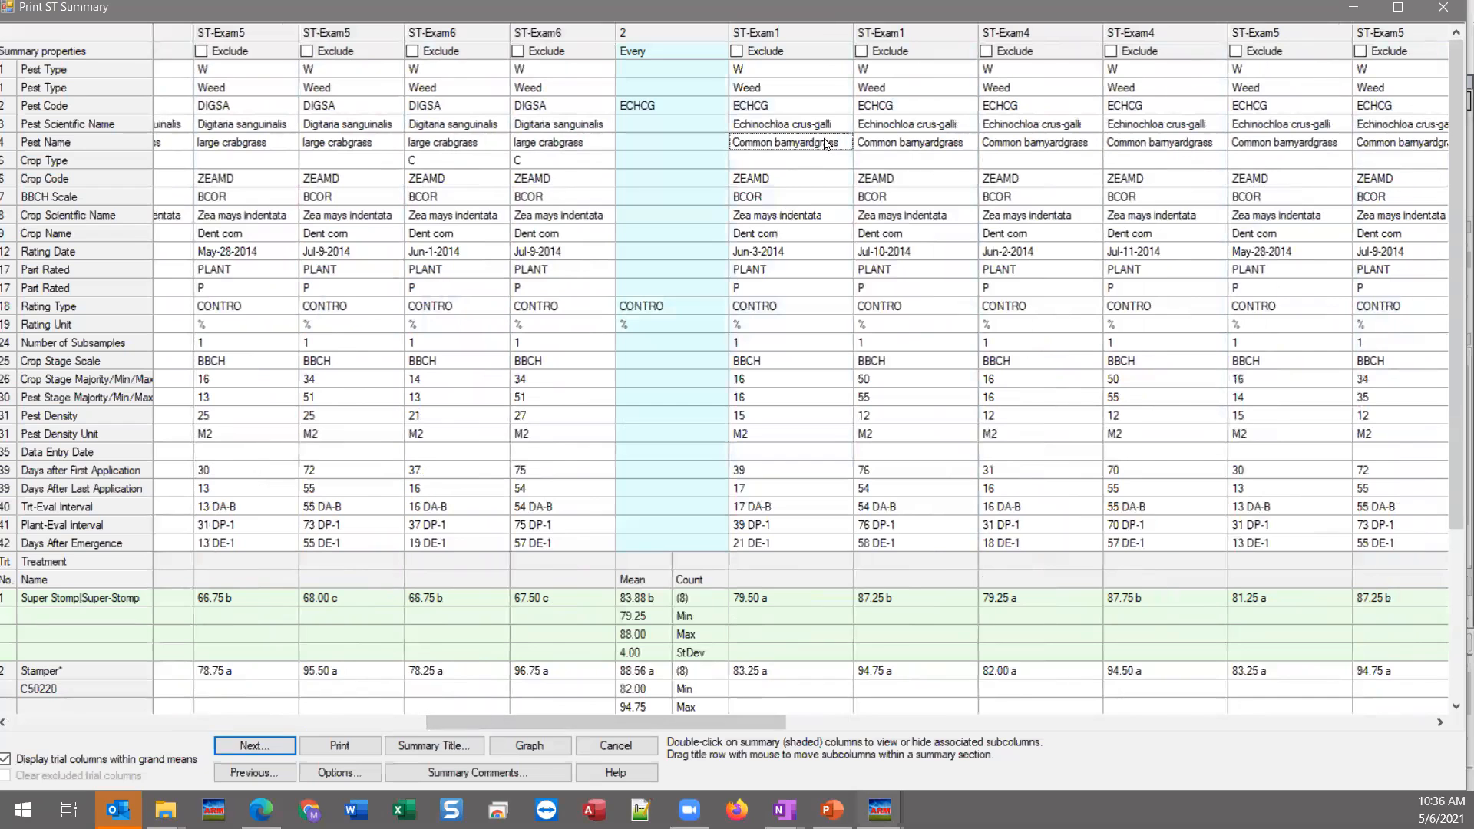
pyautogui.click(711, 707)
pyautogui.moveTo(737, 722); pyautogui.dragTo(795, 730)
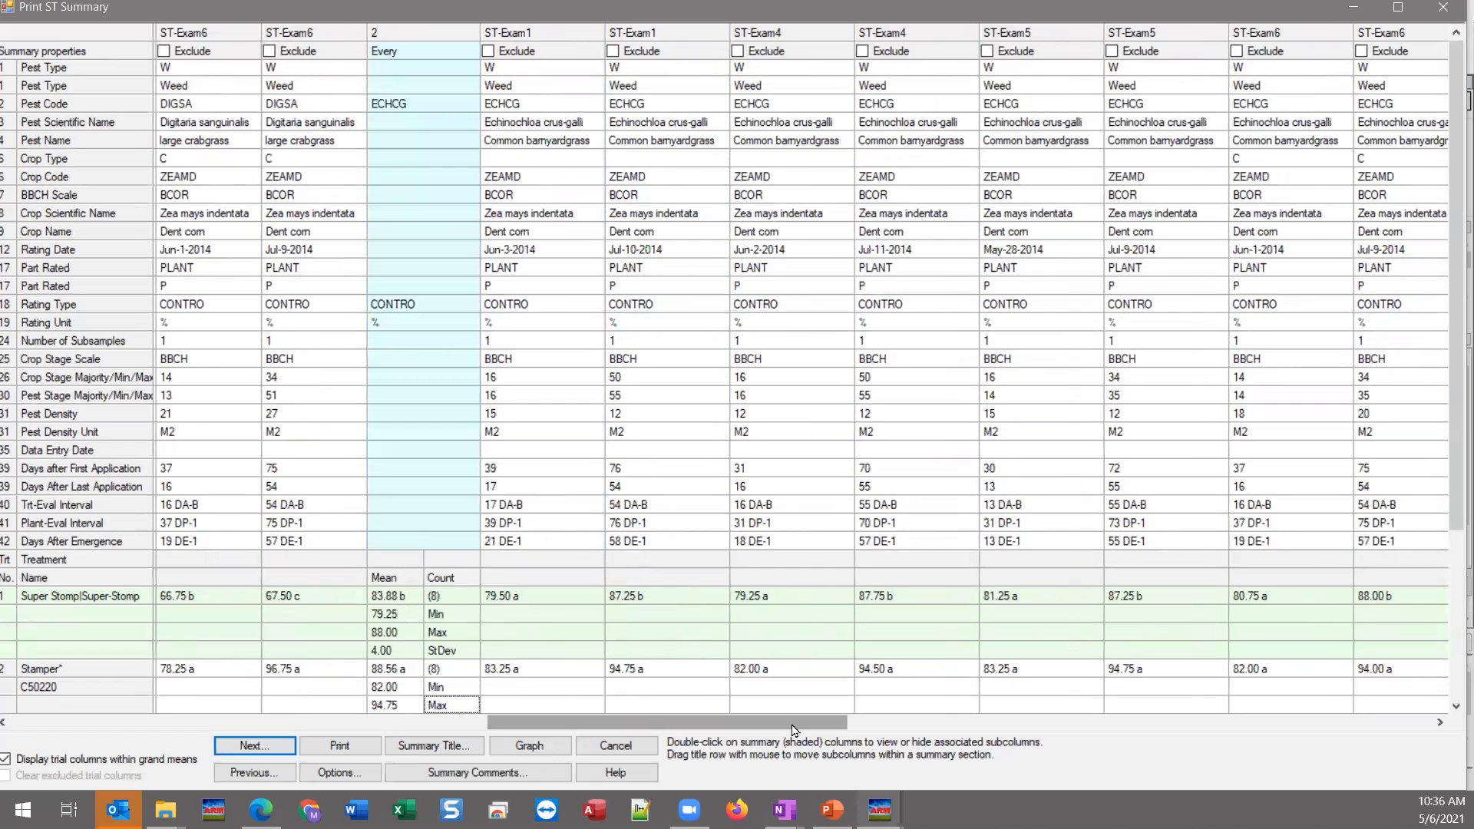
# - Examine each treatment's mean, from Super Stomp to Untreated, in the ECHCG summary column, and close the report
pyautogui.scroll(-5, 537, 231)
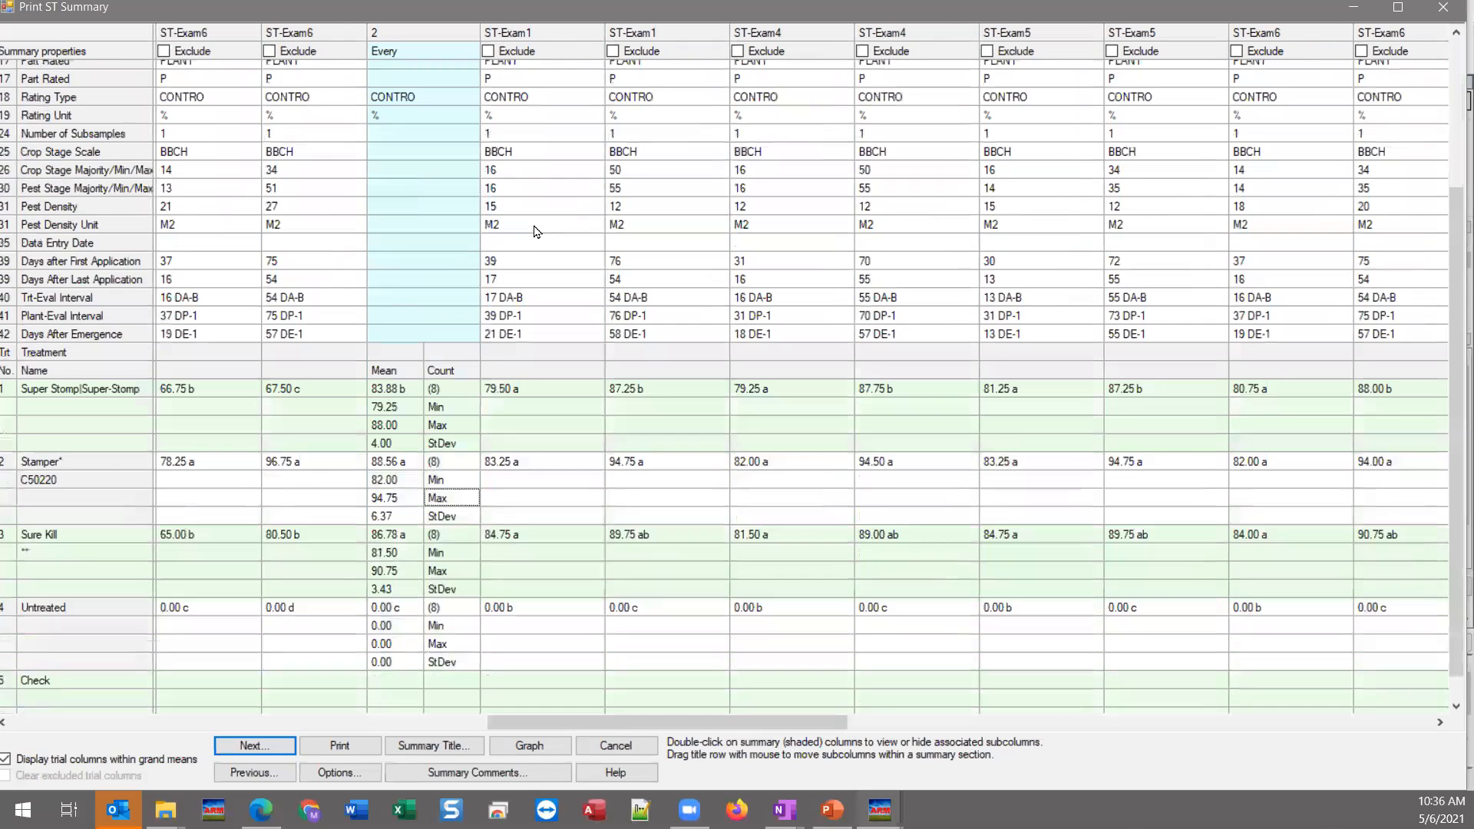
pyautogui.click(396, 361)
pyautogui.click(402, 436)
pyautogui.click(398, 513)
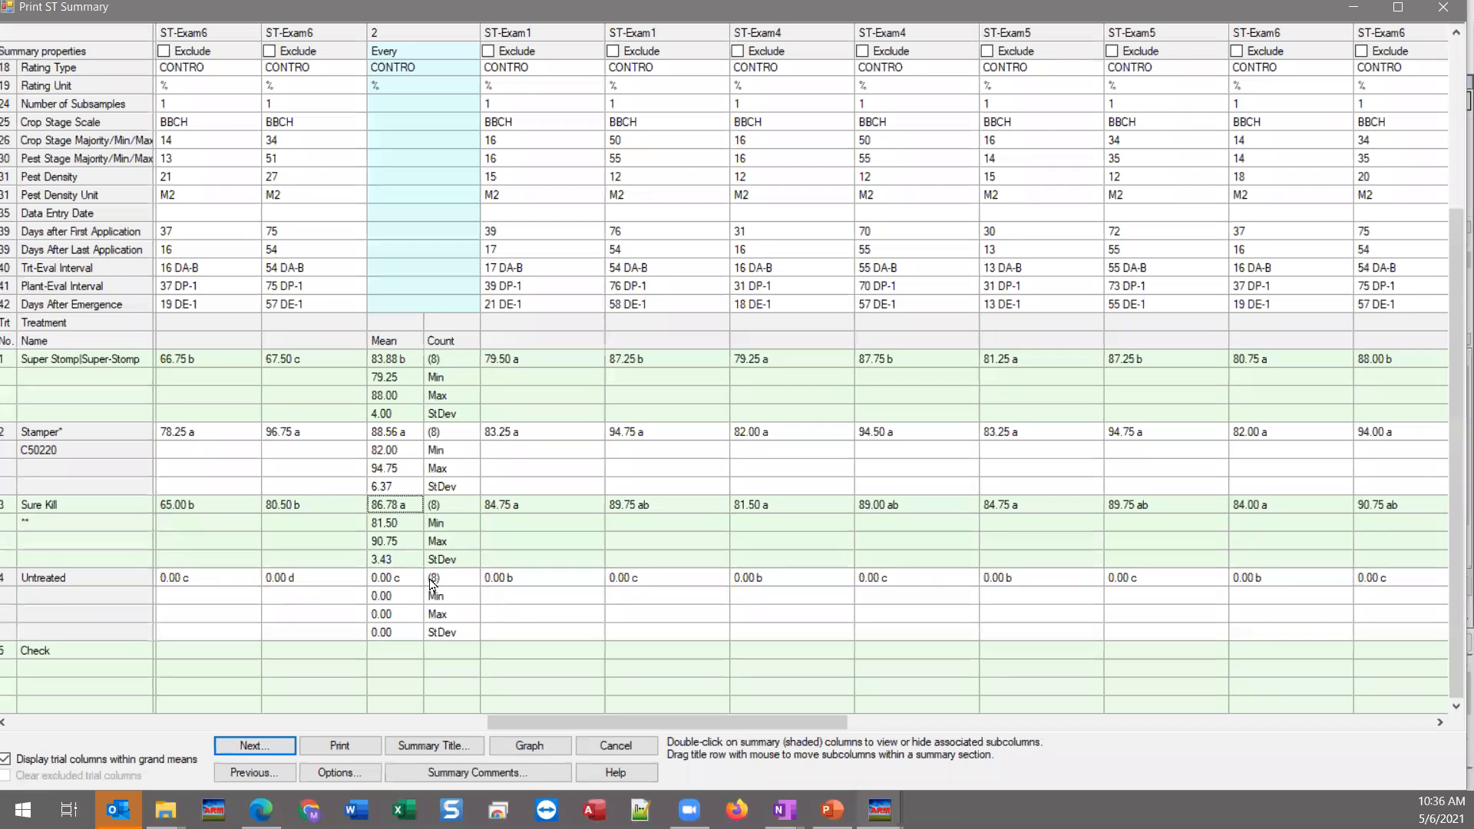
pyautogui.click(391, 583)
pyautogui.scroll(2, 407, 610)
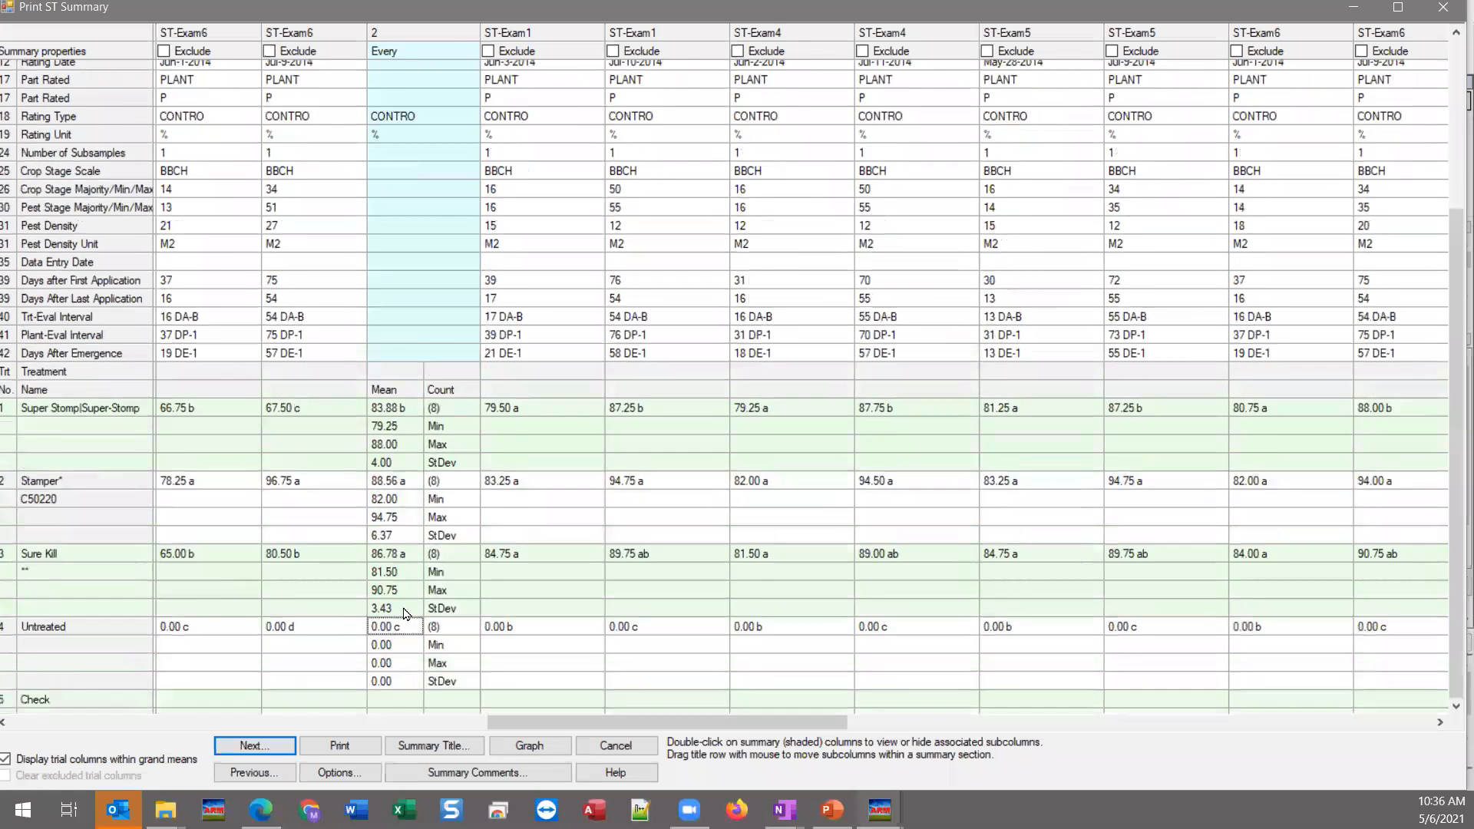
pyautogui.scroll(-2, 413, 453)
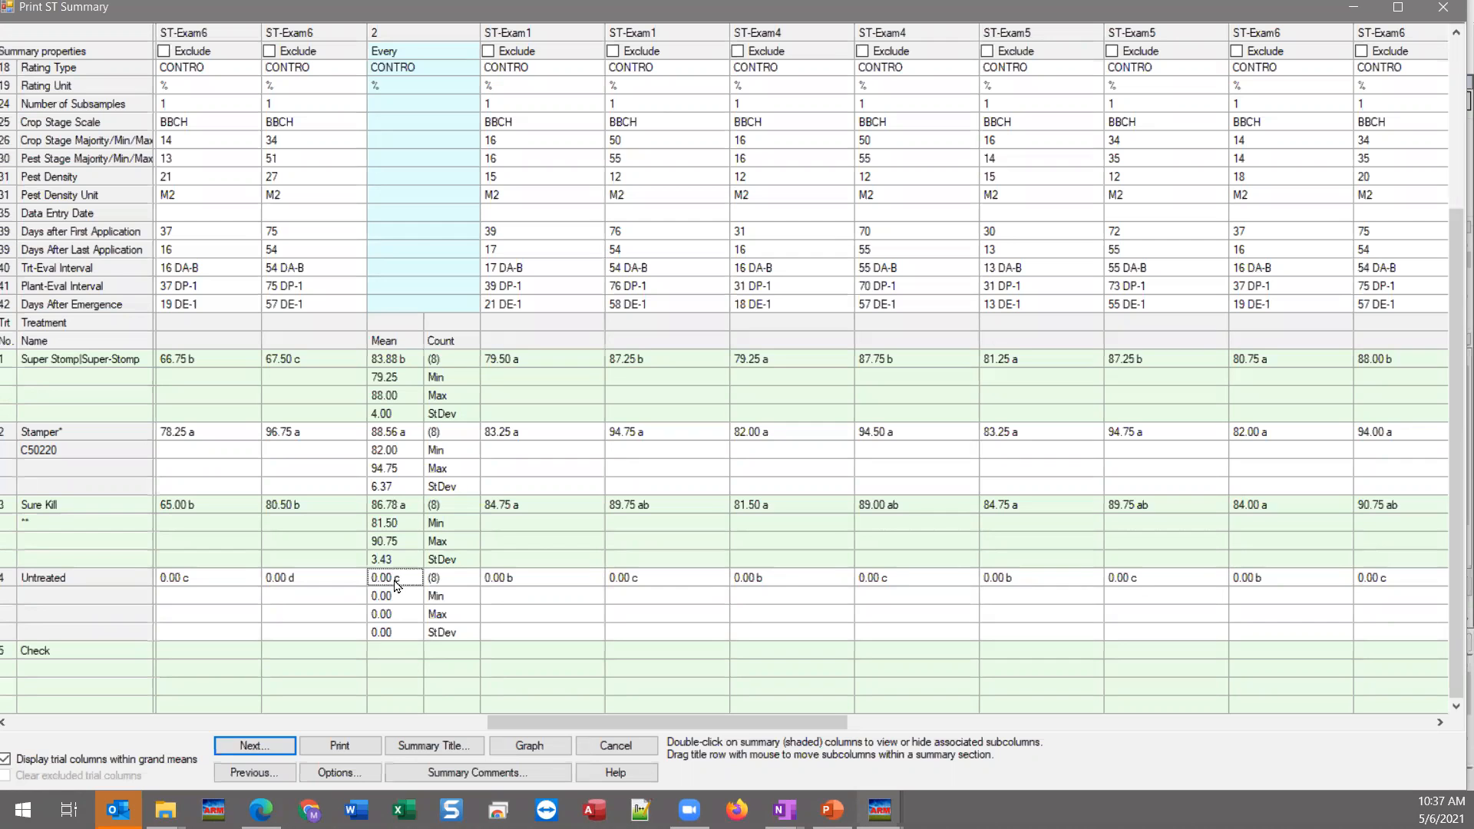
pyautogui.scroll(5, 670, 564)
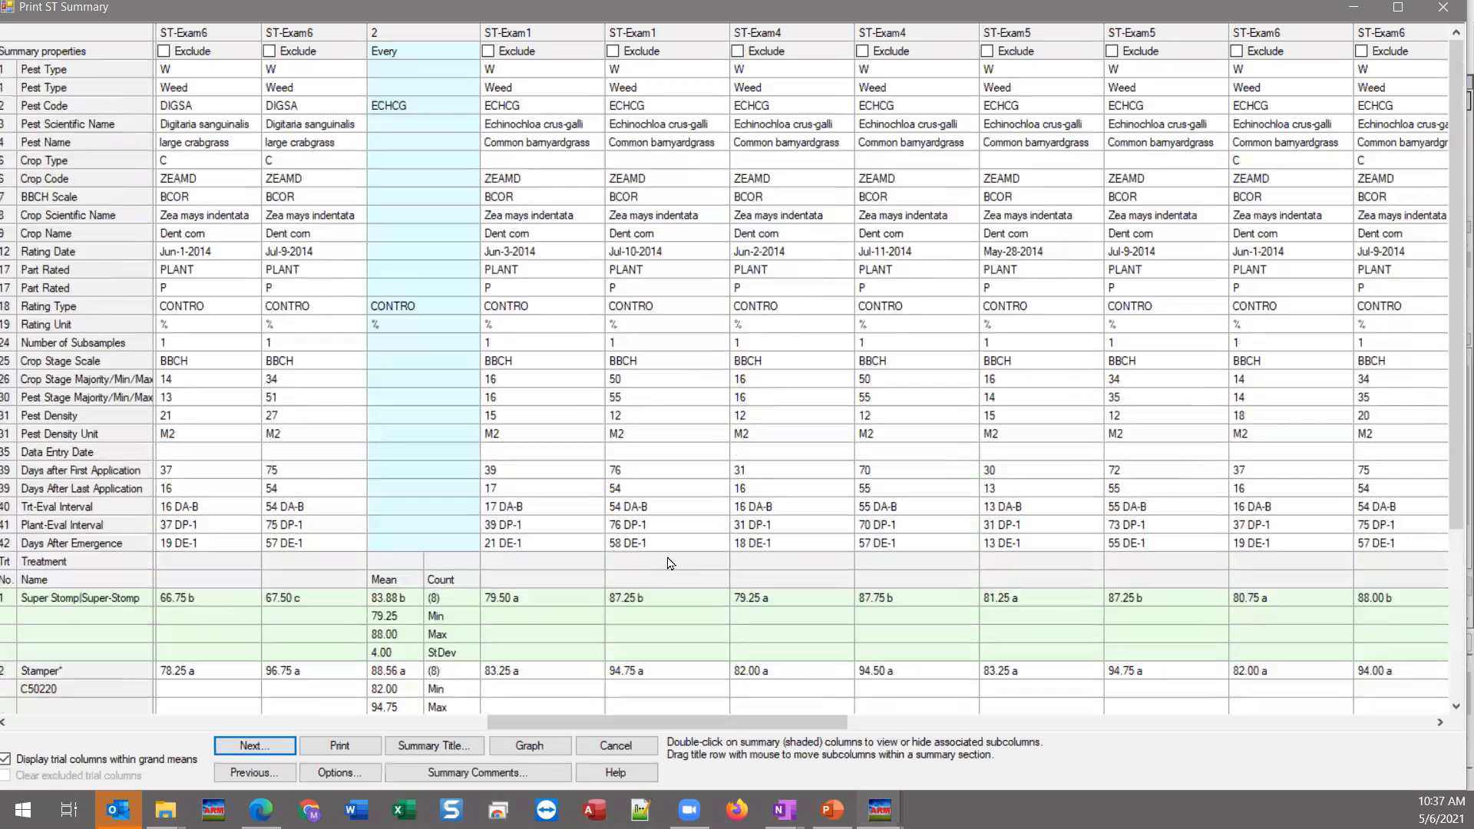
pyautogui.click(530, 144)
pyautogui.click(1443, 6)
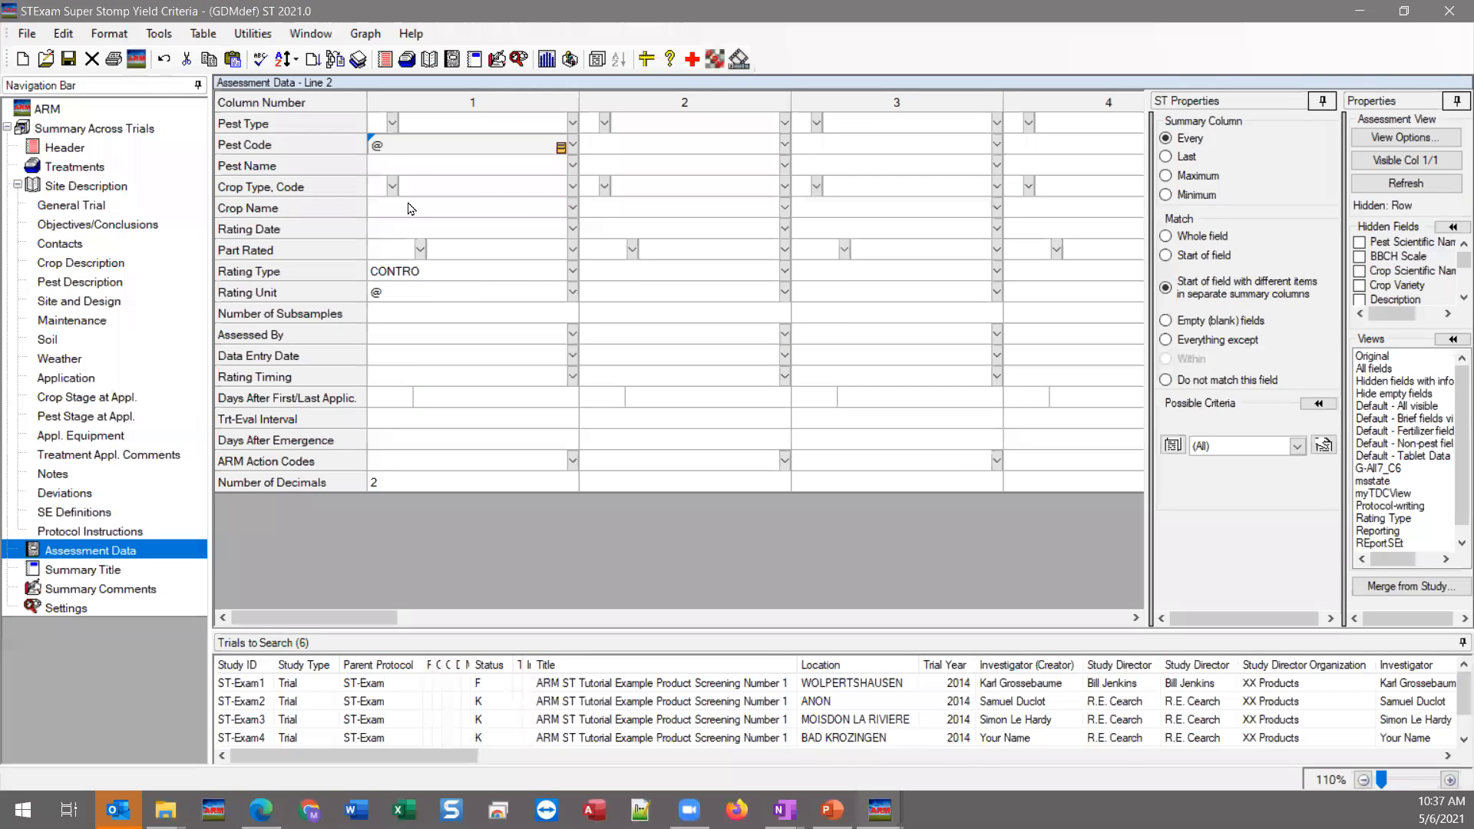
# - Change the Pest Code criterion of assessment column 1 to include only ECHCG
pyautogui.click(375, 142)
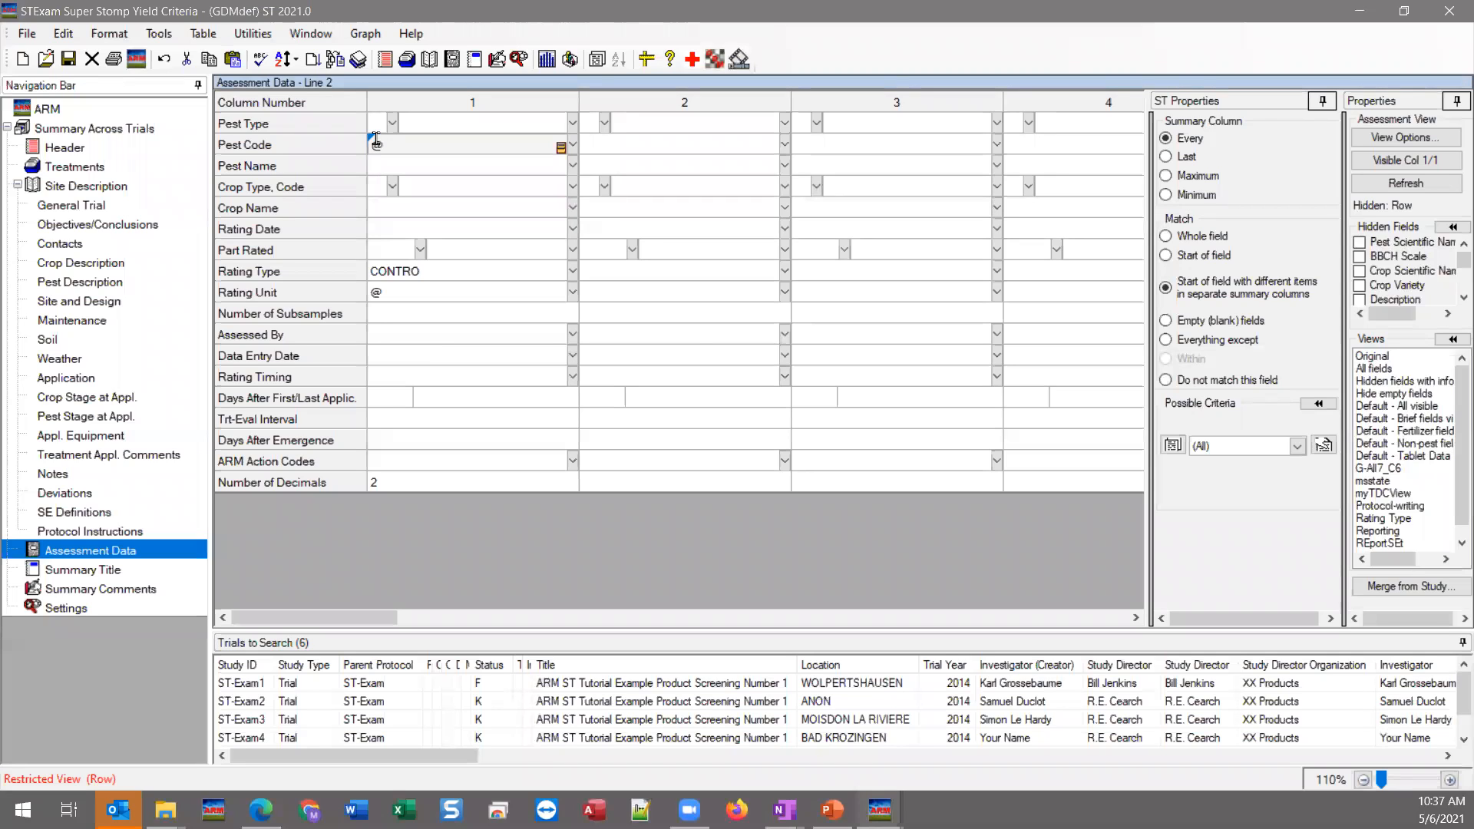
pyautogui.click(561, 148)
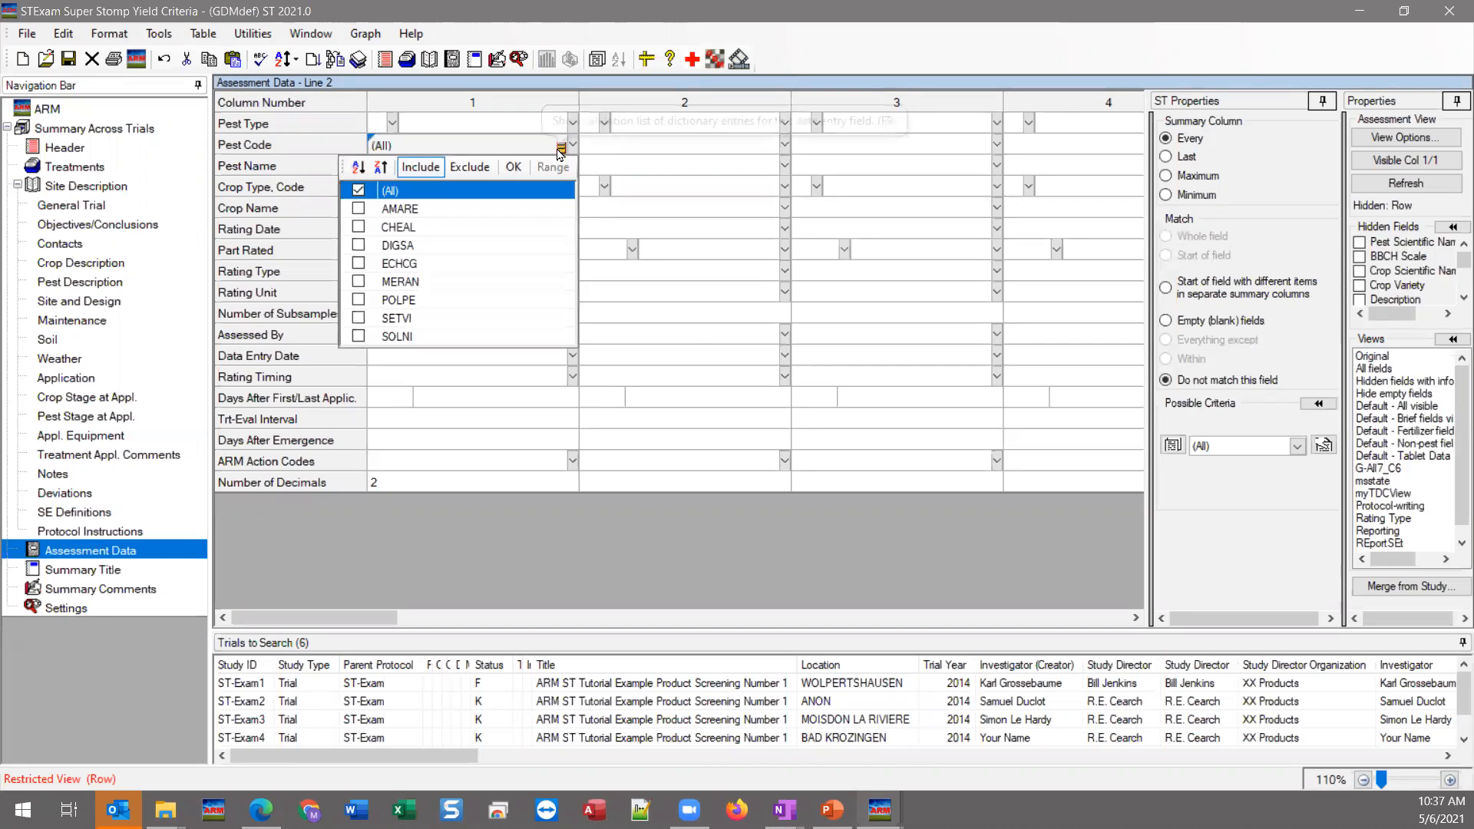
pyautogui.click(361, 266)
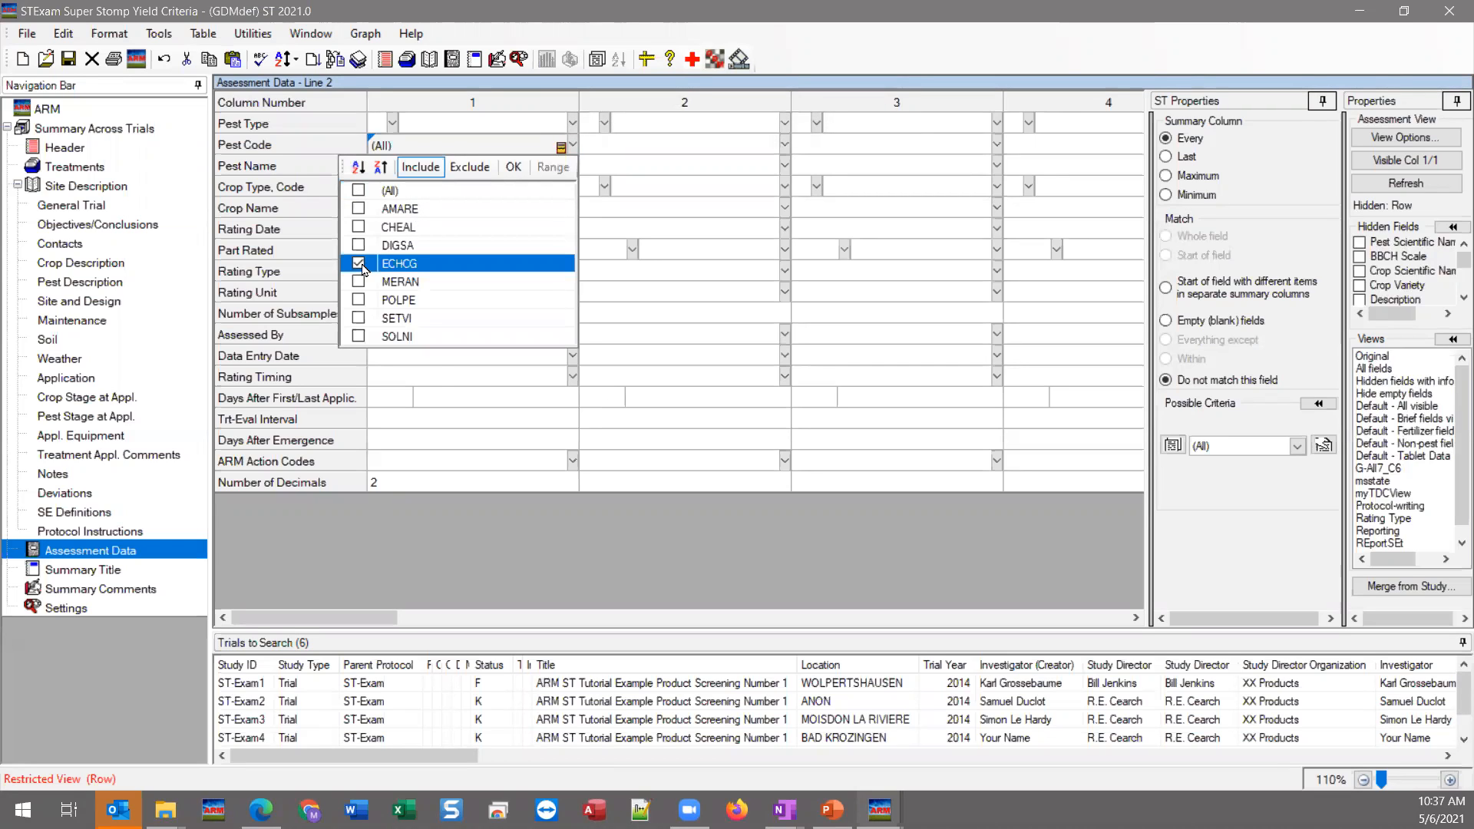
pyautogui.click(513, 167)
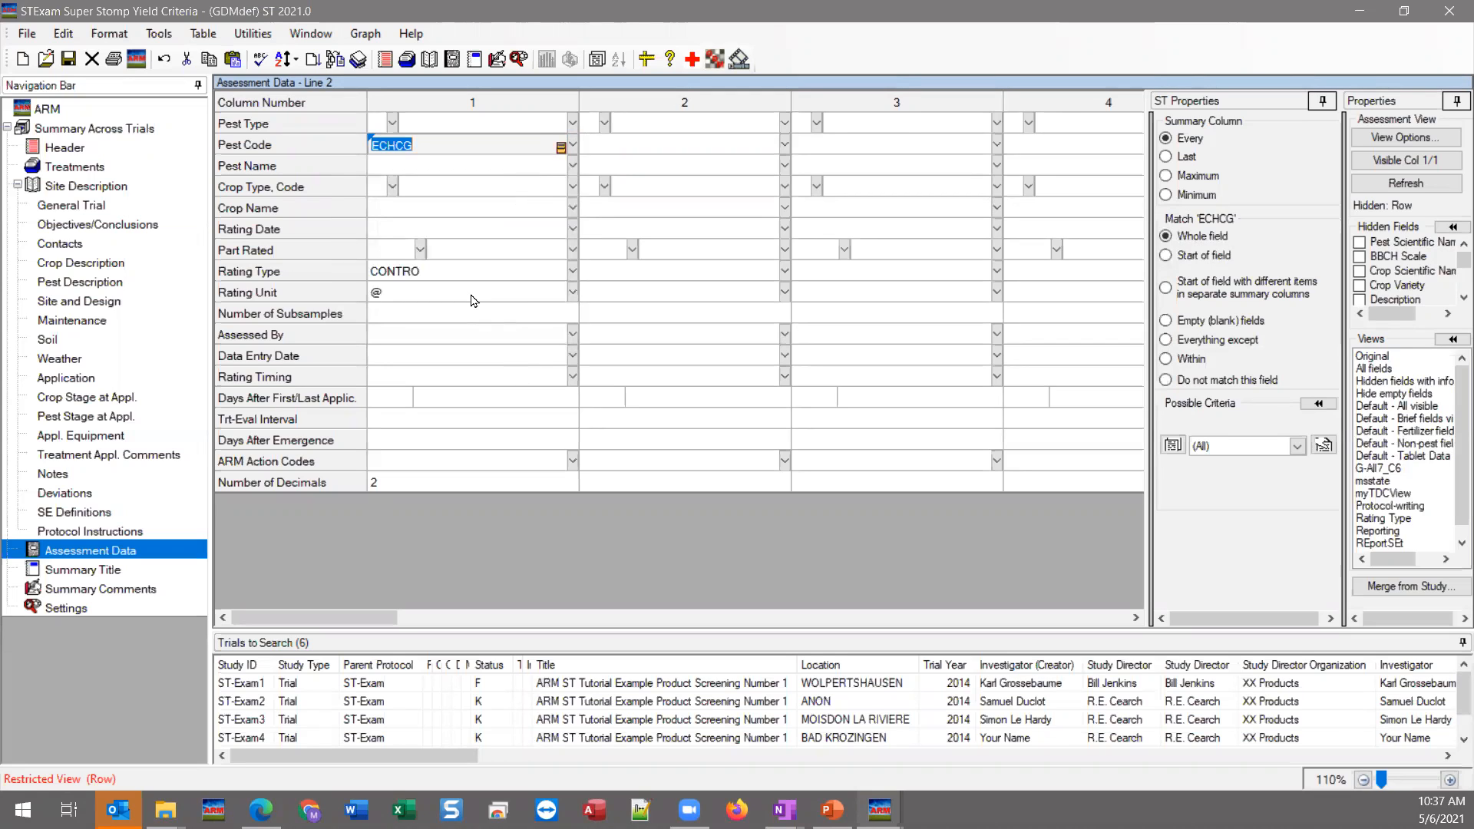
# - Rerun the summary with the ECHCG and CONTRO criteria, and continue past the summary messages to the report
pyautogui.click(335, 63)
pyautogui.click(576, 514)
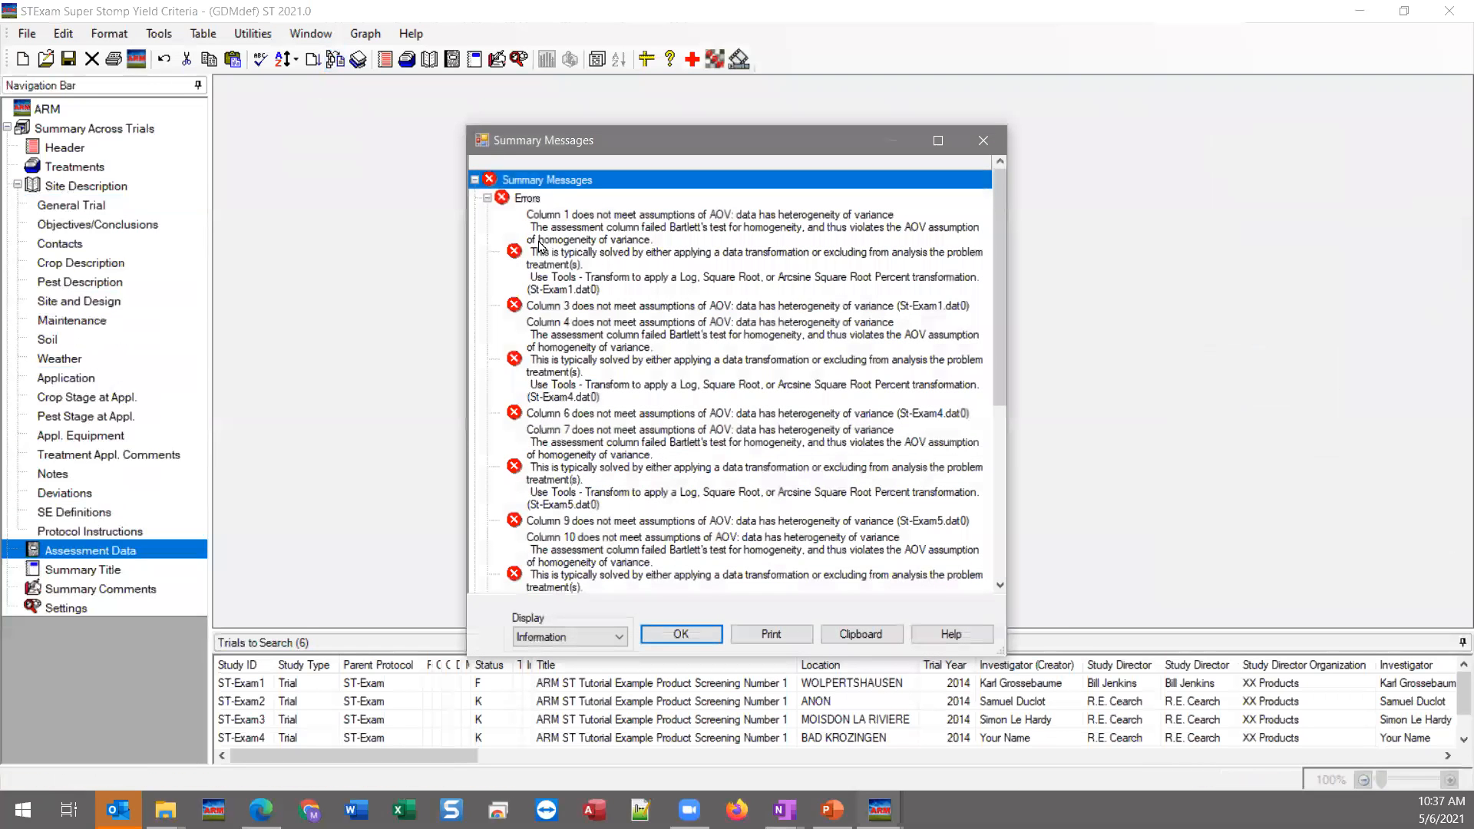
pyautogui.click(676, 634)
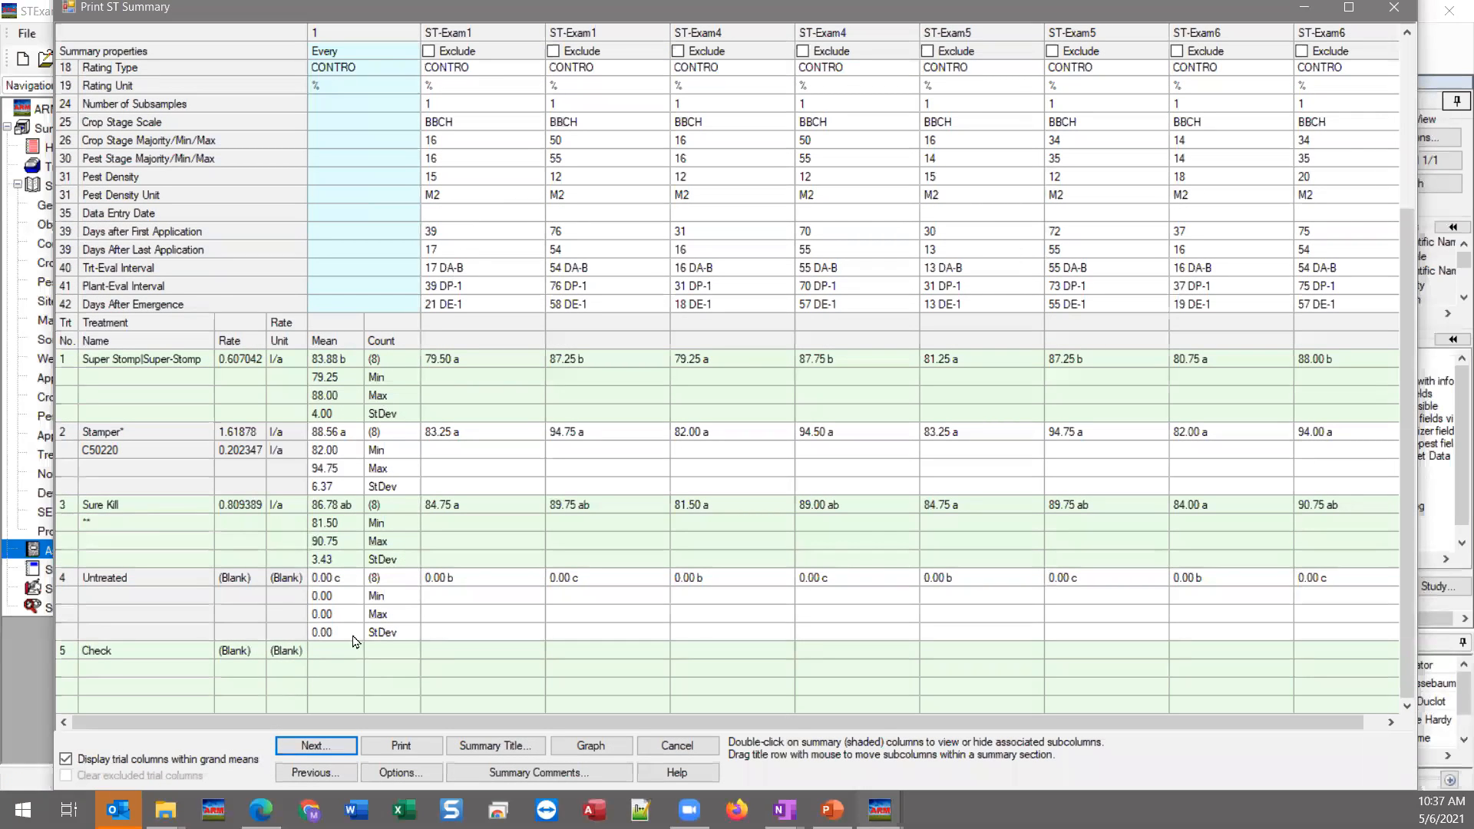
# - Compare the rating dates of the ST-Exam1 and ST-Exam4 columns in the ECHCG report
pyautogui.scroll(5, 556, 549)
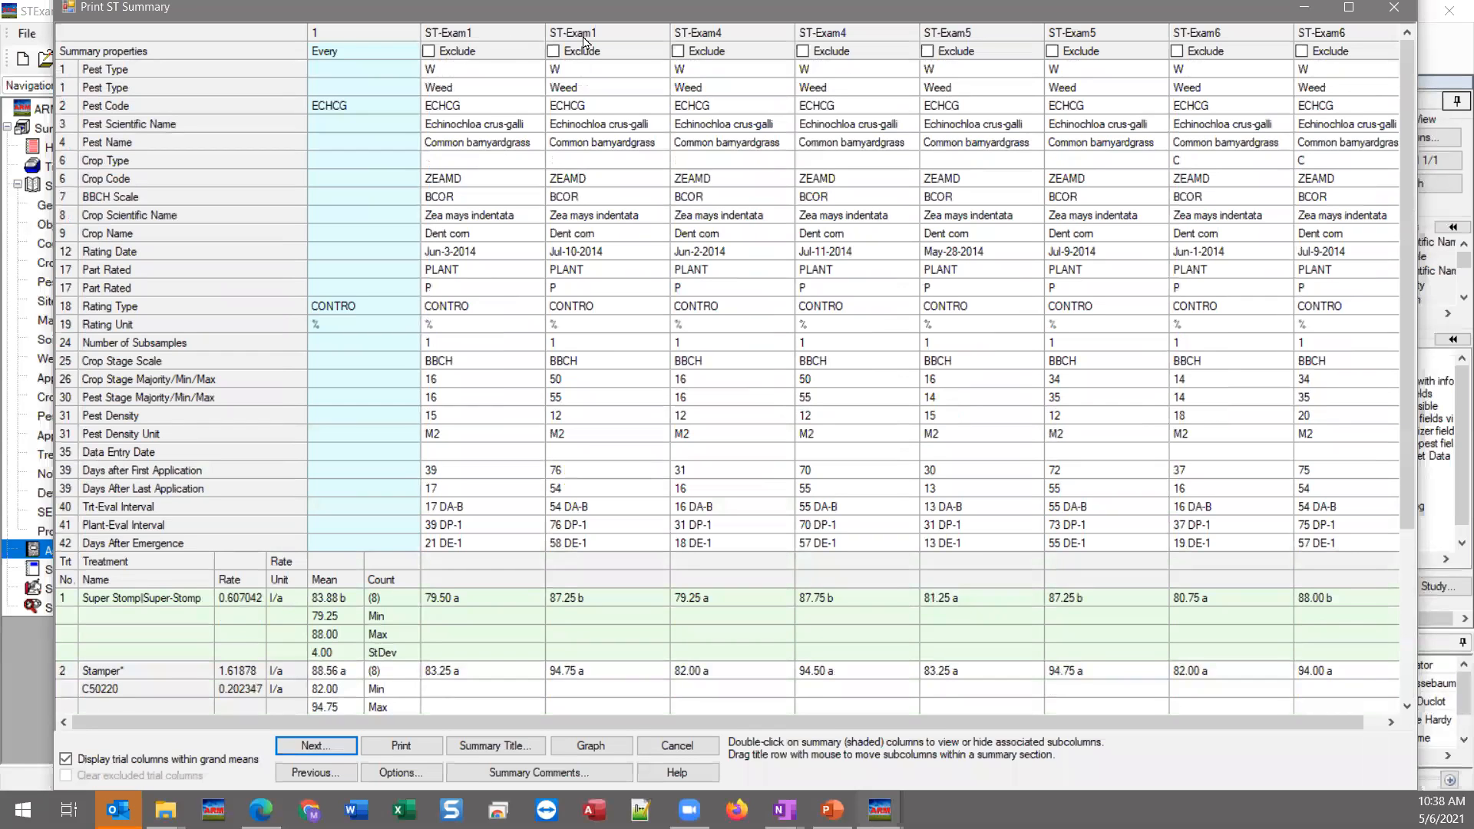
pyautogui.click(468, 258)
pyautogui.click(586, 256)
pyautogui.click(731, 260)
pyautogui.click(839, 256)
# - Examine the treatment means and the Untreated and Check rows of the ECHCG report
pyautogui.scroll(-4, 612, 457)
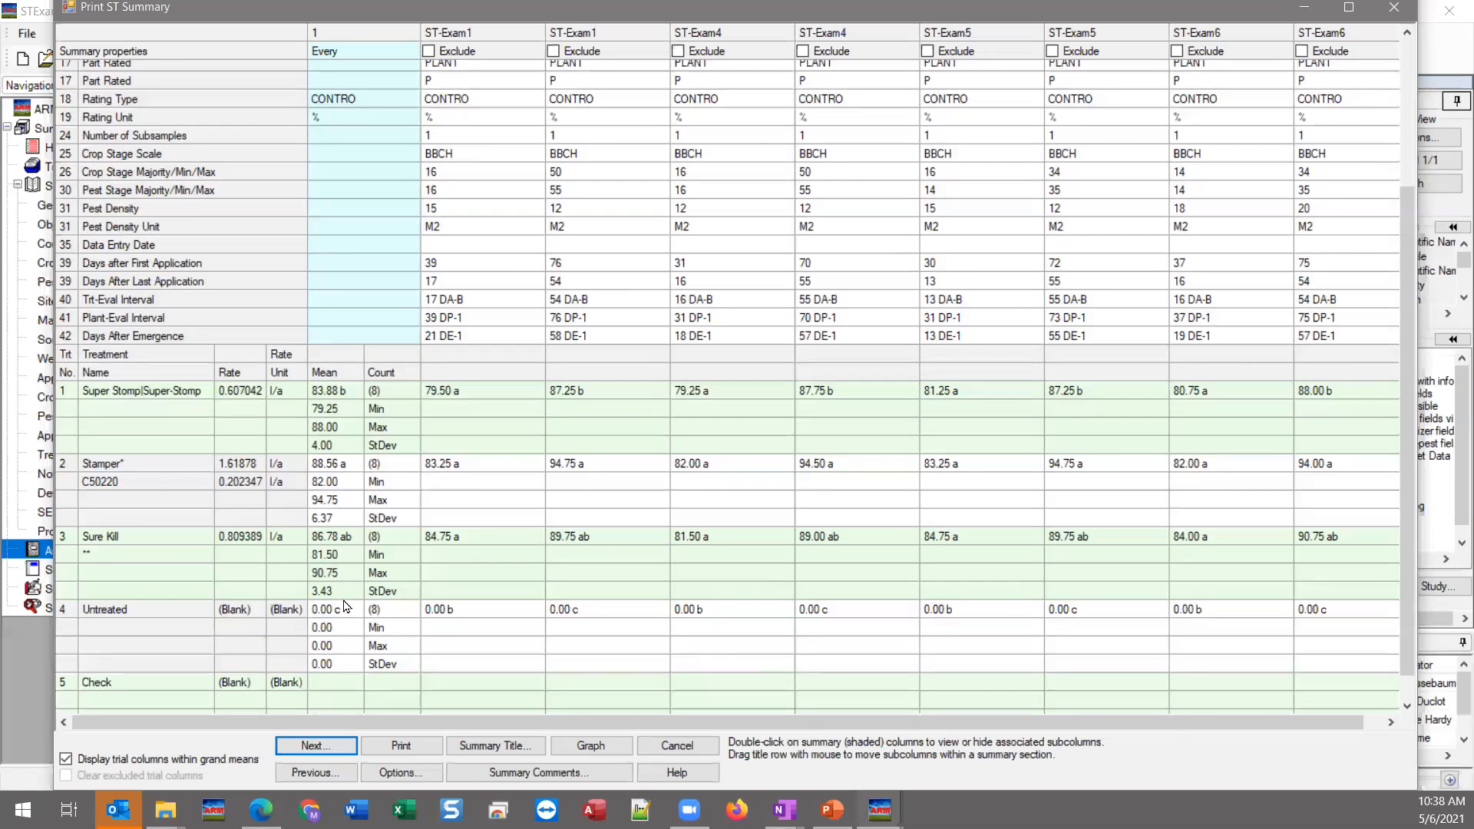
pyautogui.scroll(-1, 577, 614)
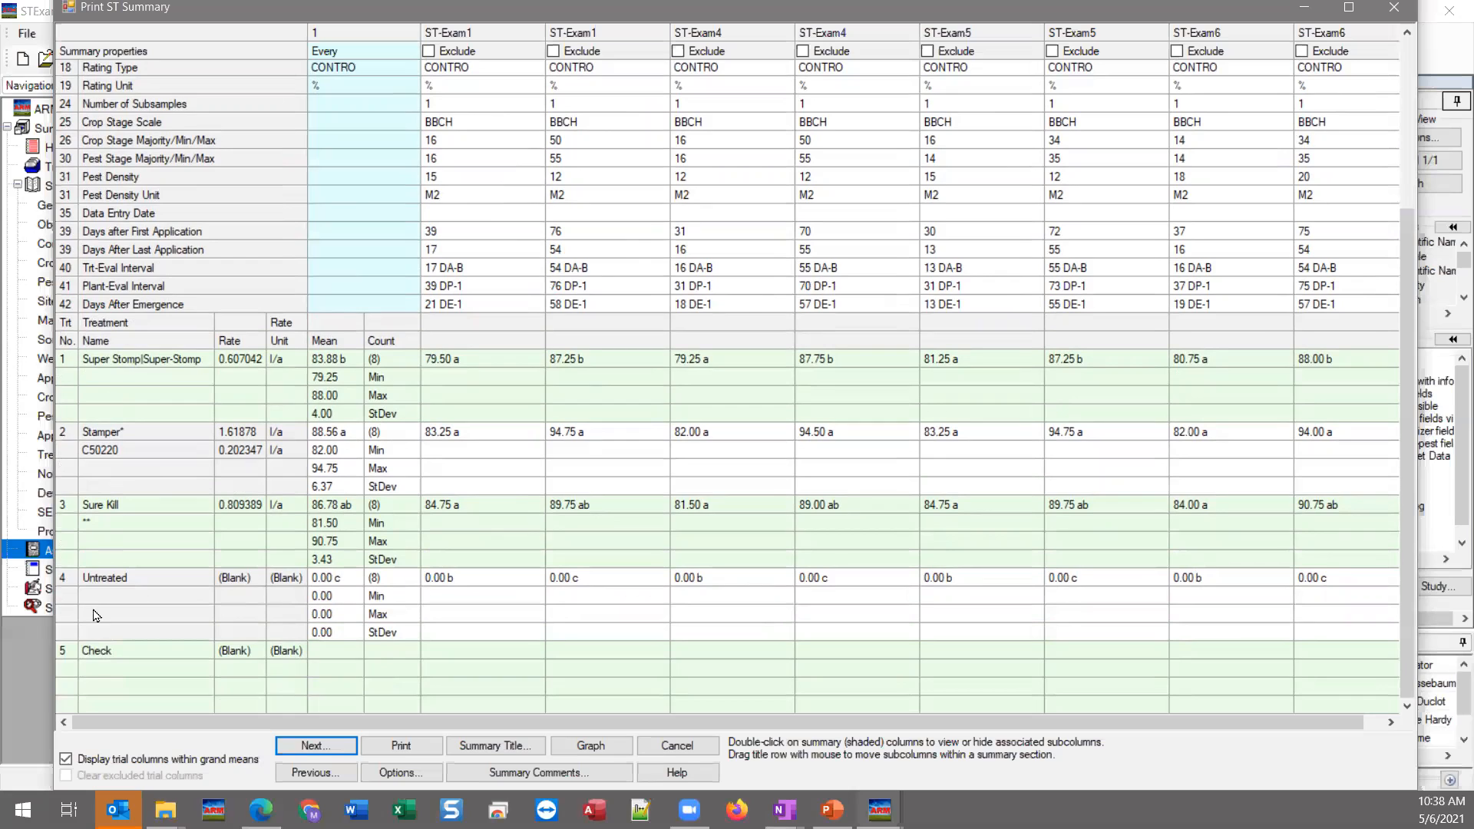
pyautogui.click(239, 652)
pyautogui.scroll(3, 457, 634)
pyautogui.scroll(-3, 457, 634)
pyautogui.hscroll(1, 522, 722)
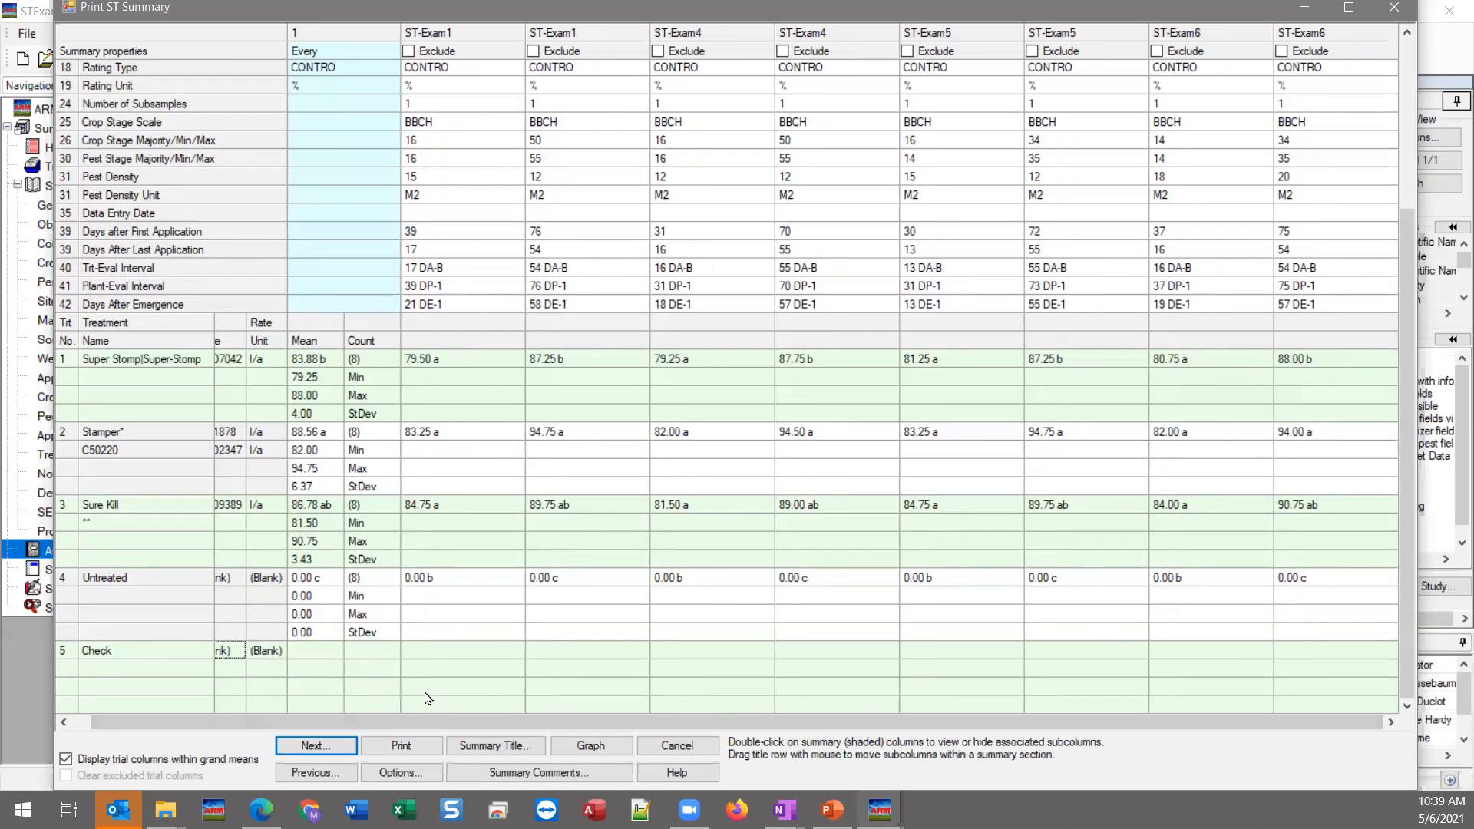
# - Compare the early and late rating dates across the trial columns of the ECHCG report, and close the report
pyautogui.hscroll(-1, 331, 727)
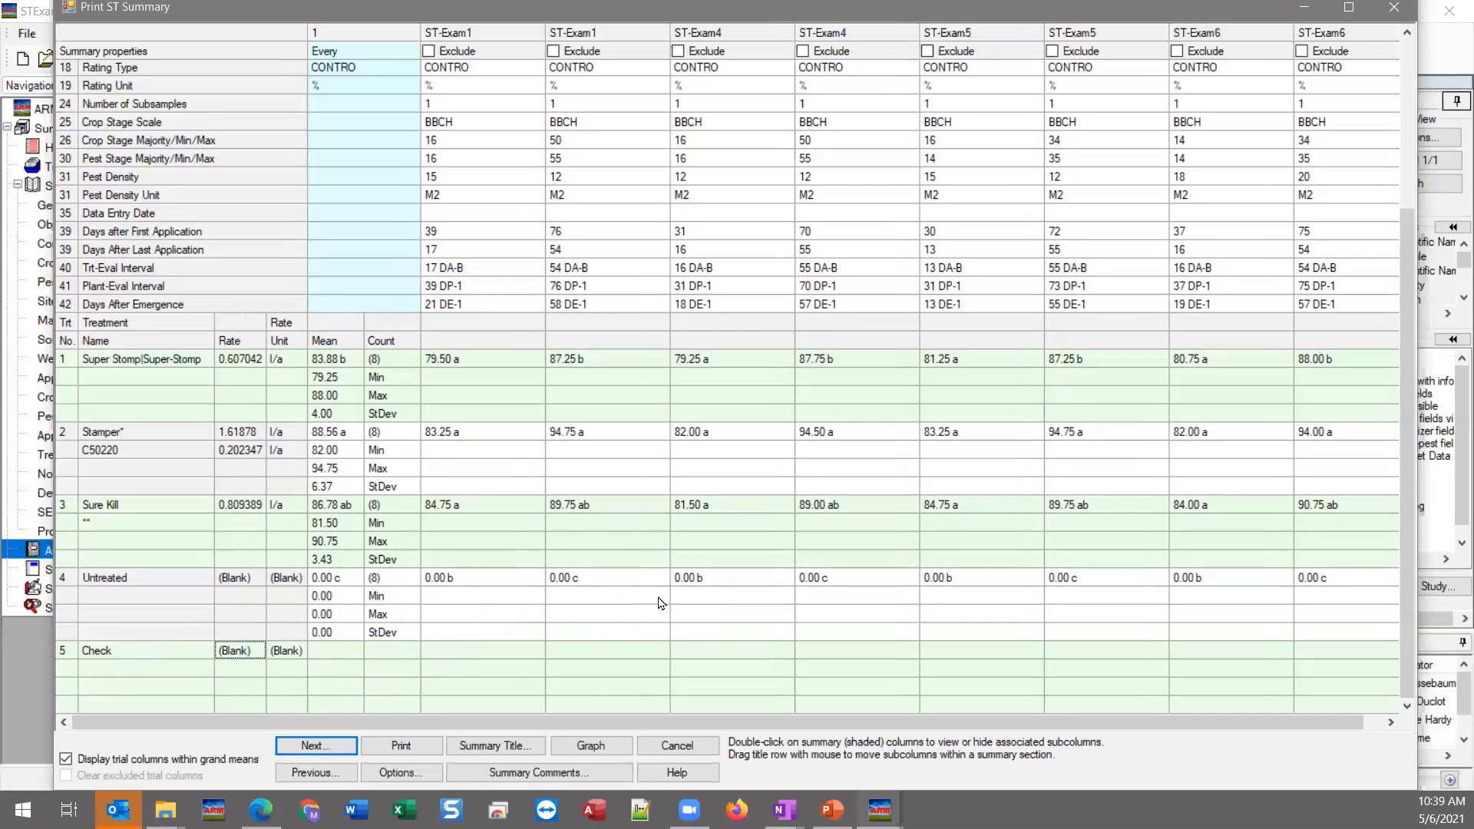
pyautogui.scroll(2, 568, 601)
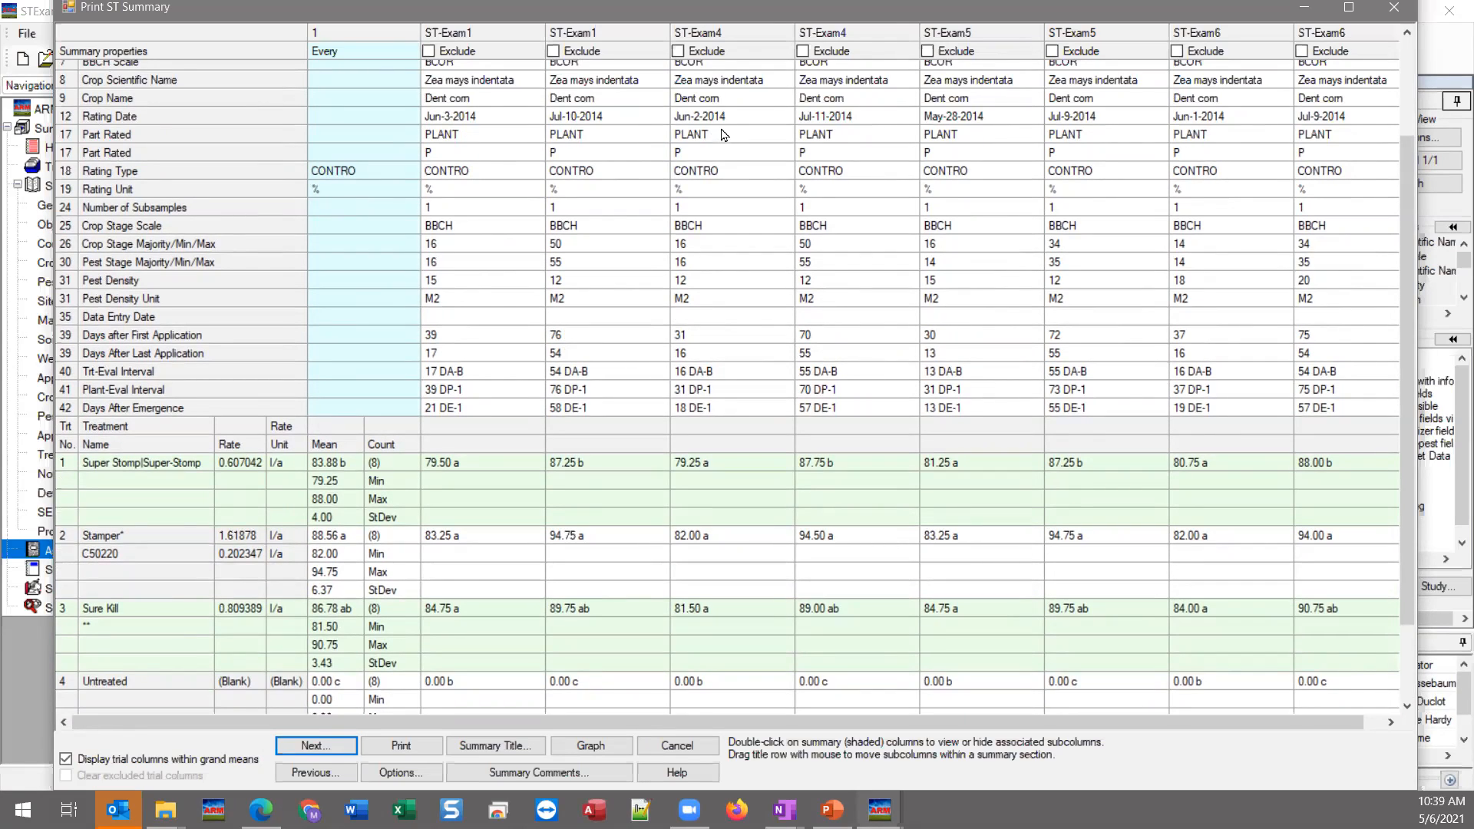
pyautogui.click(996, 121)
pyautogui.click(726, 121)
pyautogui.click(483, 123)
pyautogui.click(704, 124)
pyautogui.click(470, 119)
pyautogui.click(969, 123)
pyautogui.click(485, 121)
pyautogui.click(1398, 11)
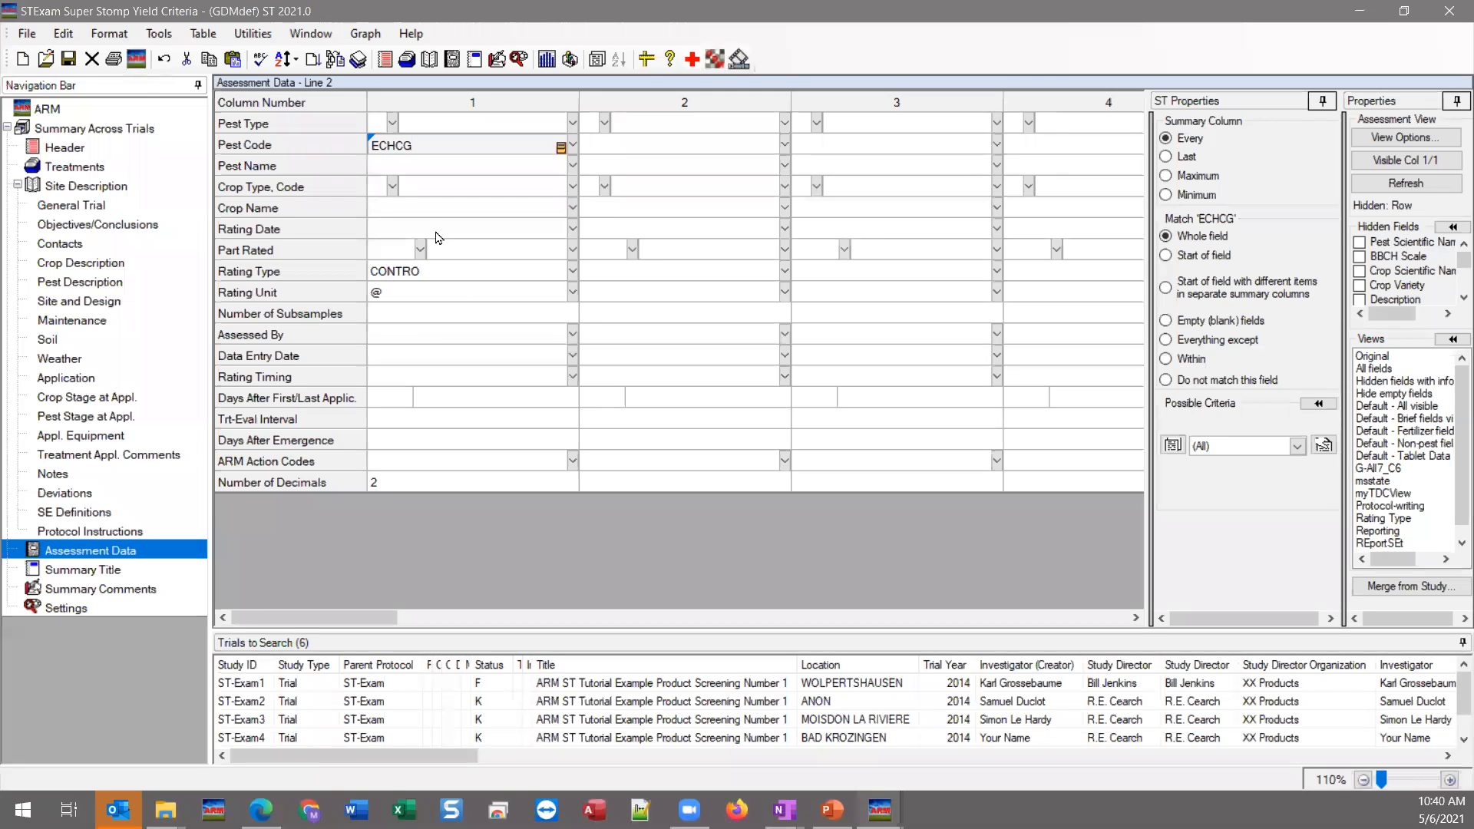
# - Scan the six selected trials for possible Trt-Eval Interval criteria for assessment column 1
pyautogui.click(384, 231)
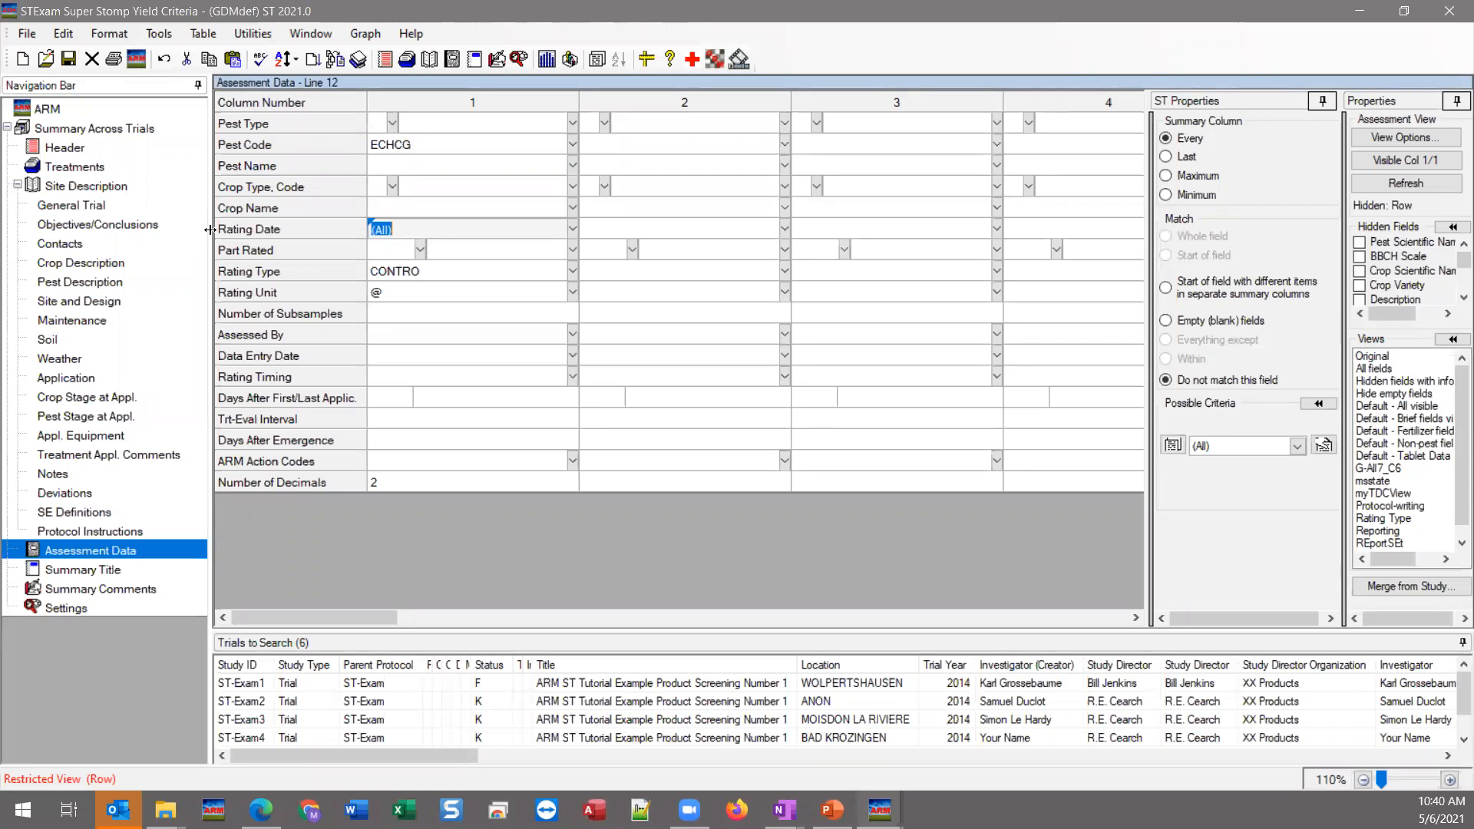
pyautogui.click(415, 224)
pyautogui.click(450, 221)
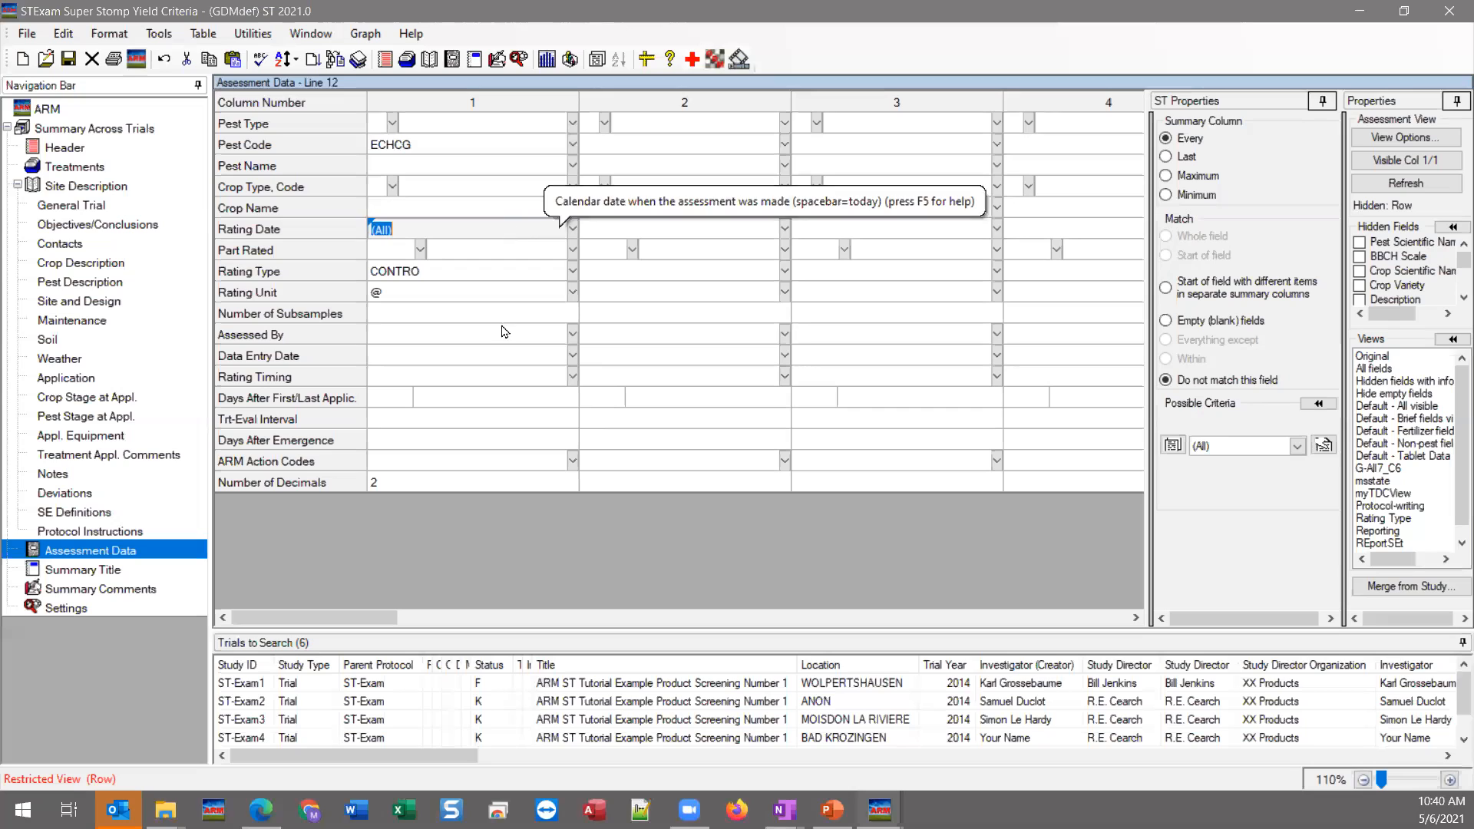
pyautogui.click(406, 420)
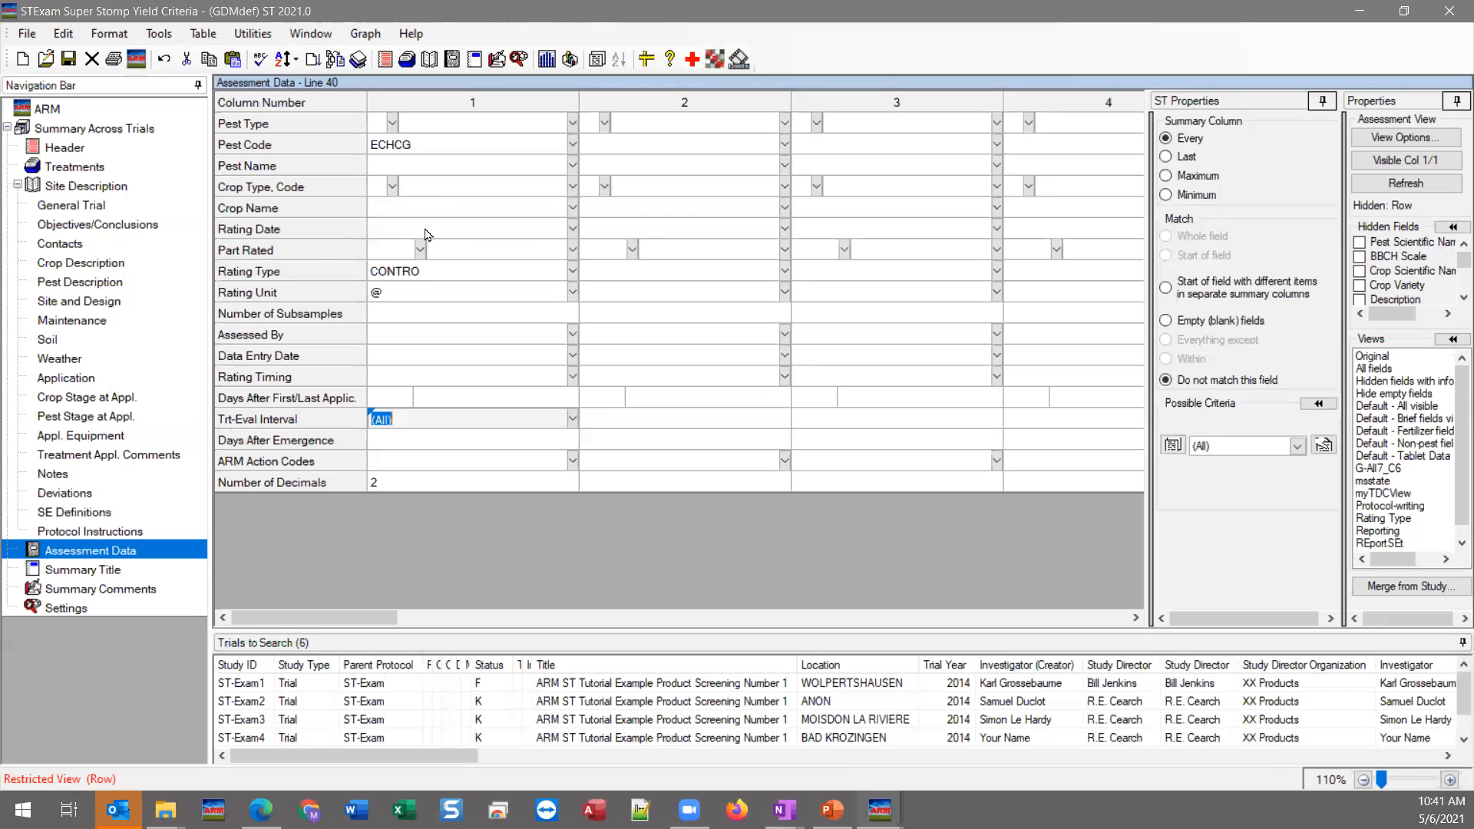
pyautogui.click(440, 419)
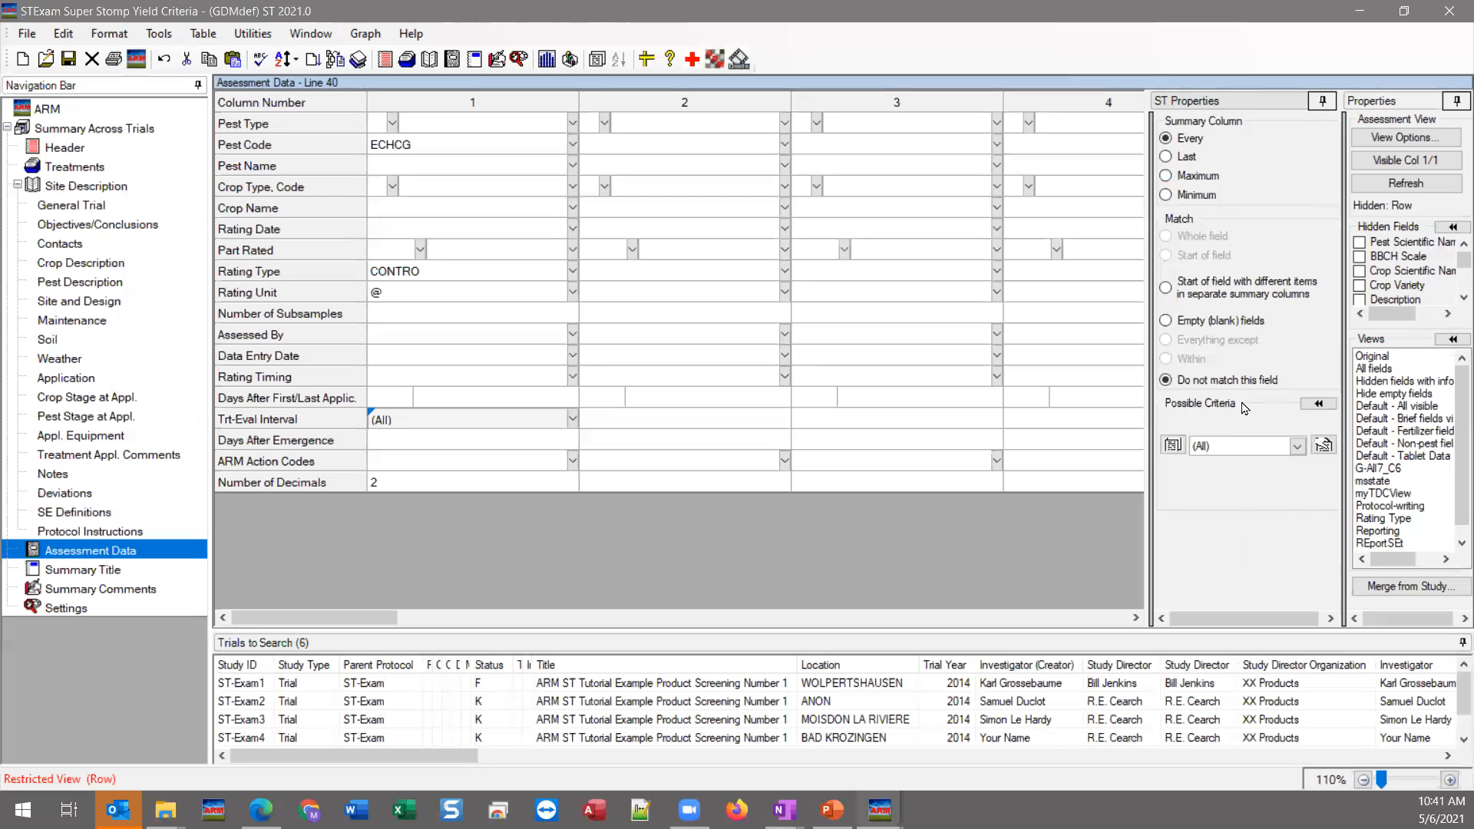
pyautogui.click(1173, 446)
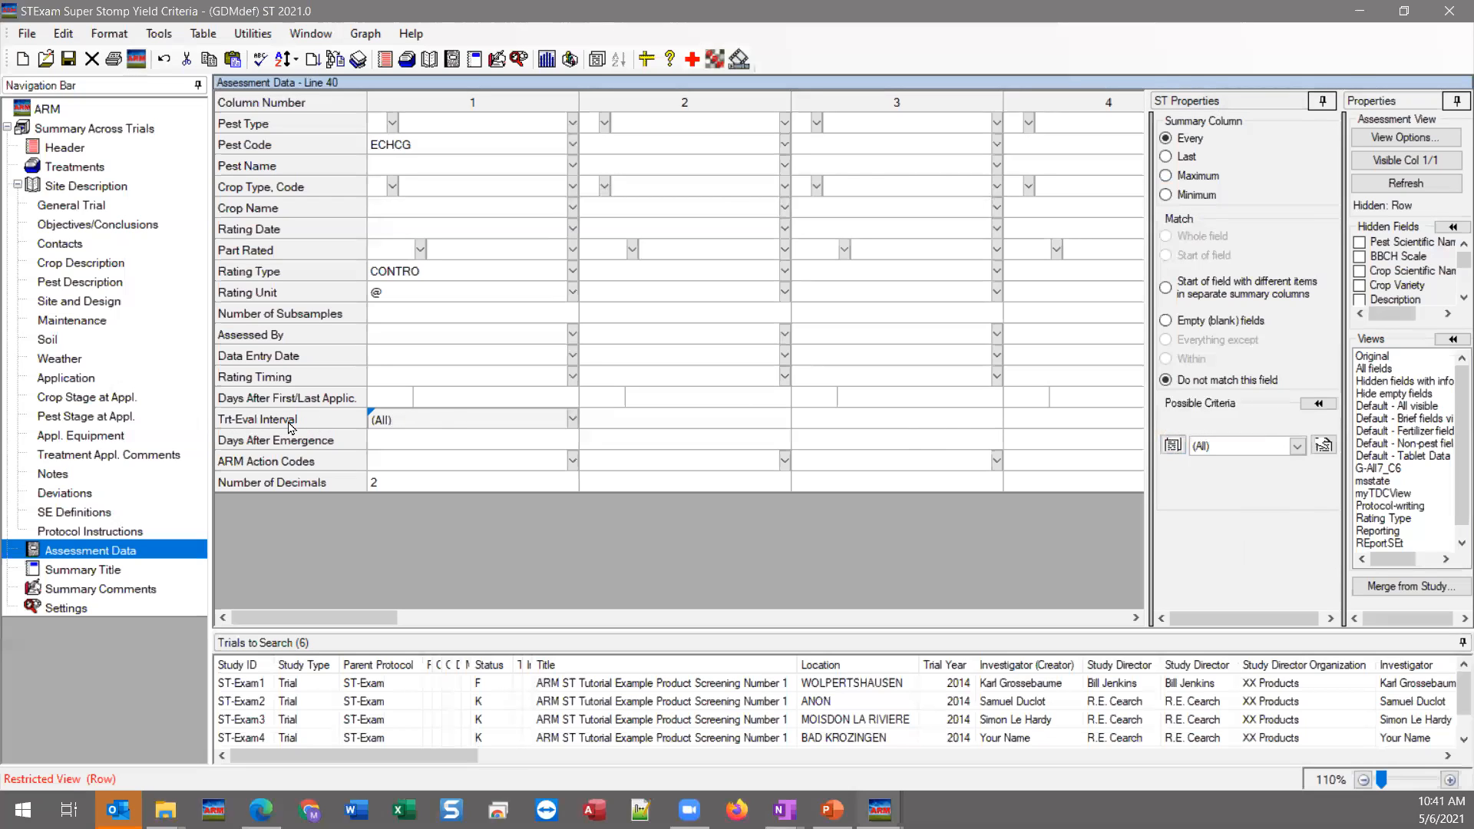
pyautogui.click(1172, 446)
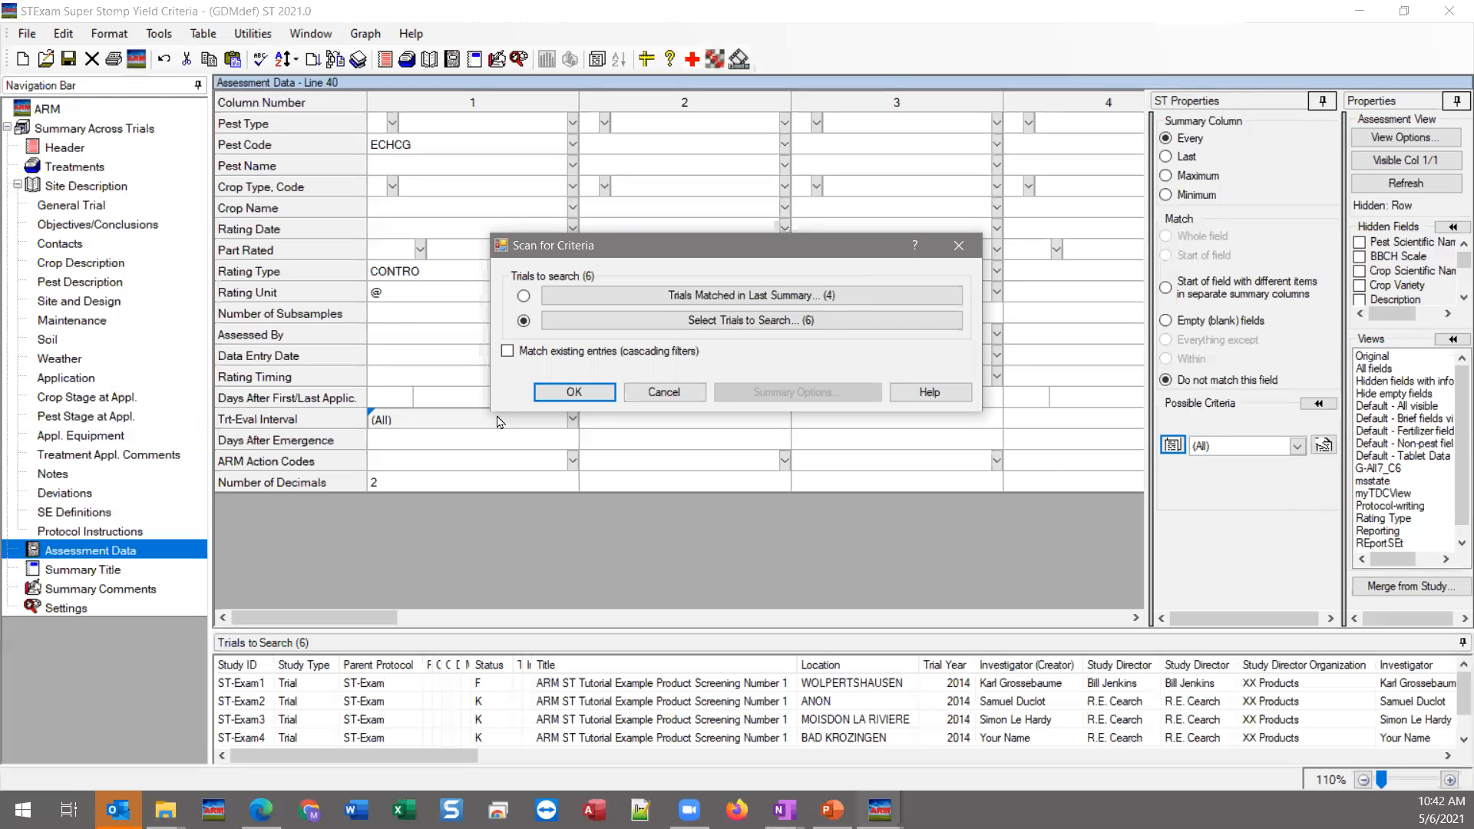
pyautogui.click(582, 395)
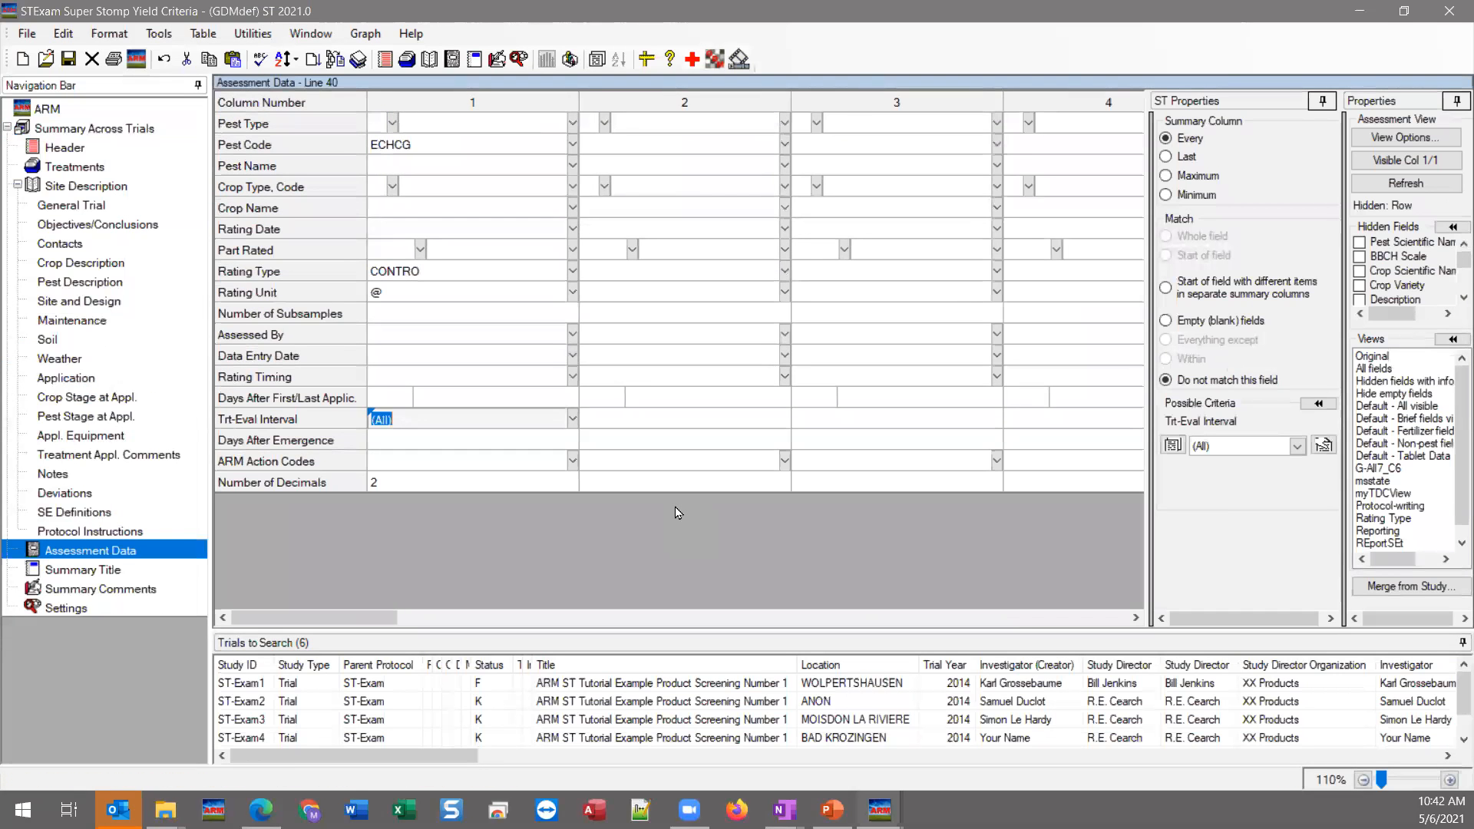
# - Set assessment column 1's Trt-Eval Interval to the range 10-17 DA-B from the 10, 13, 15, 16 and 17 DA-B entries, and continue with another column
pyautogui.click(1297, 447)
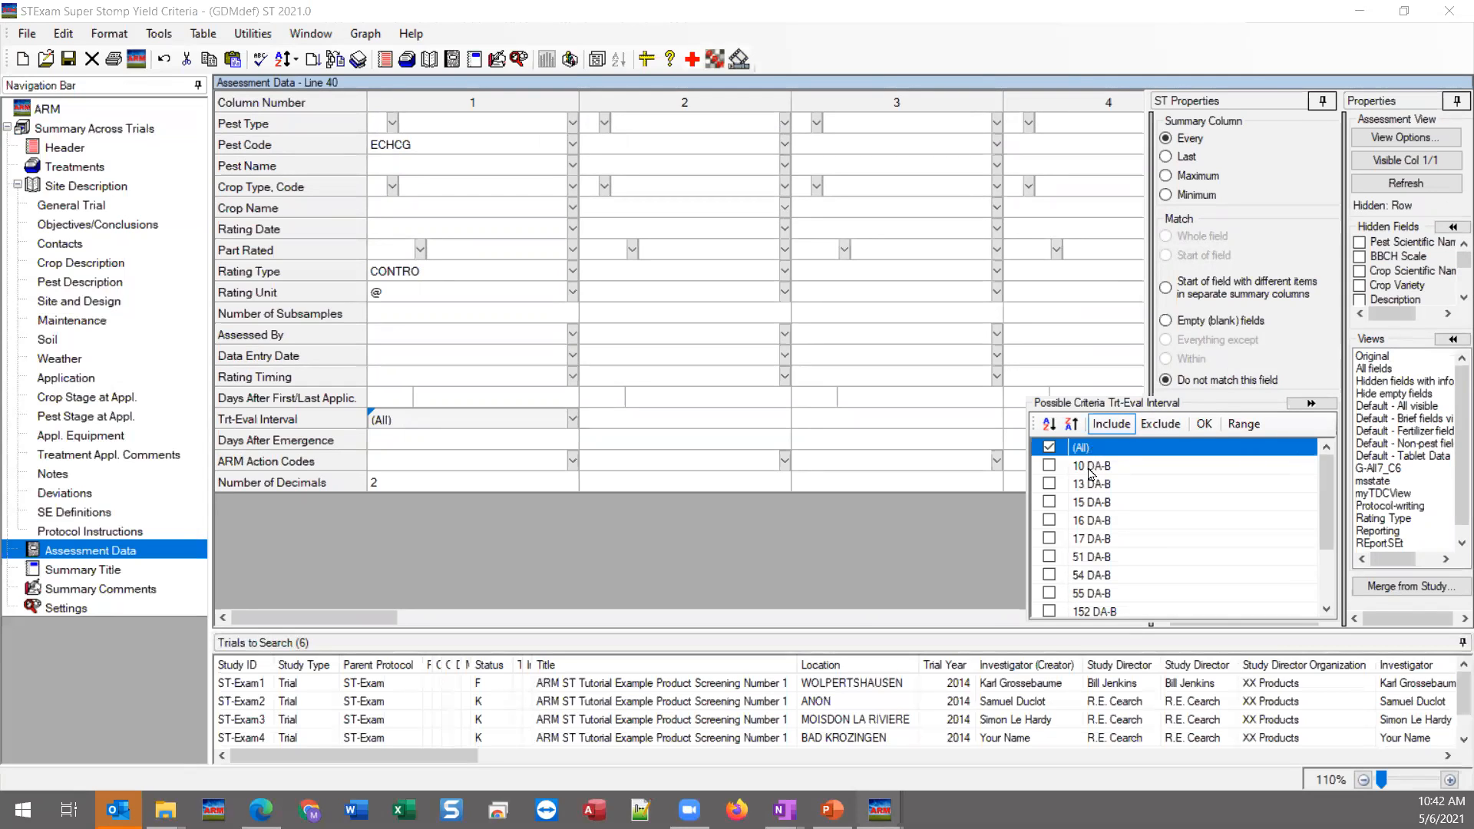
pyautogui.scroll(-1, 1110, 531)
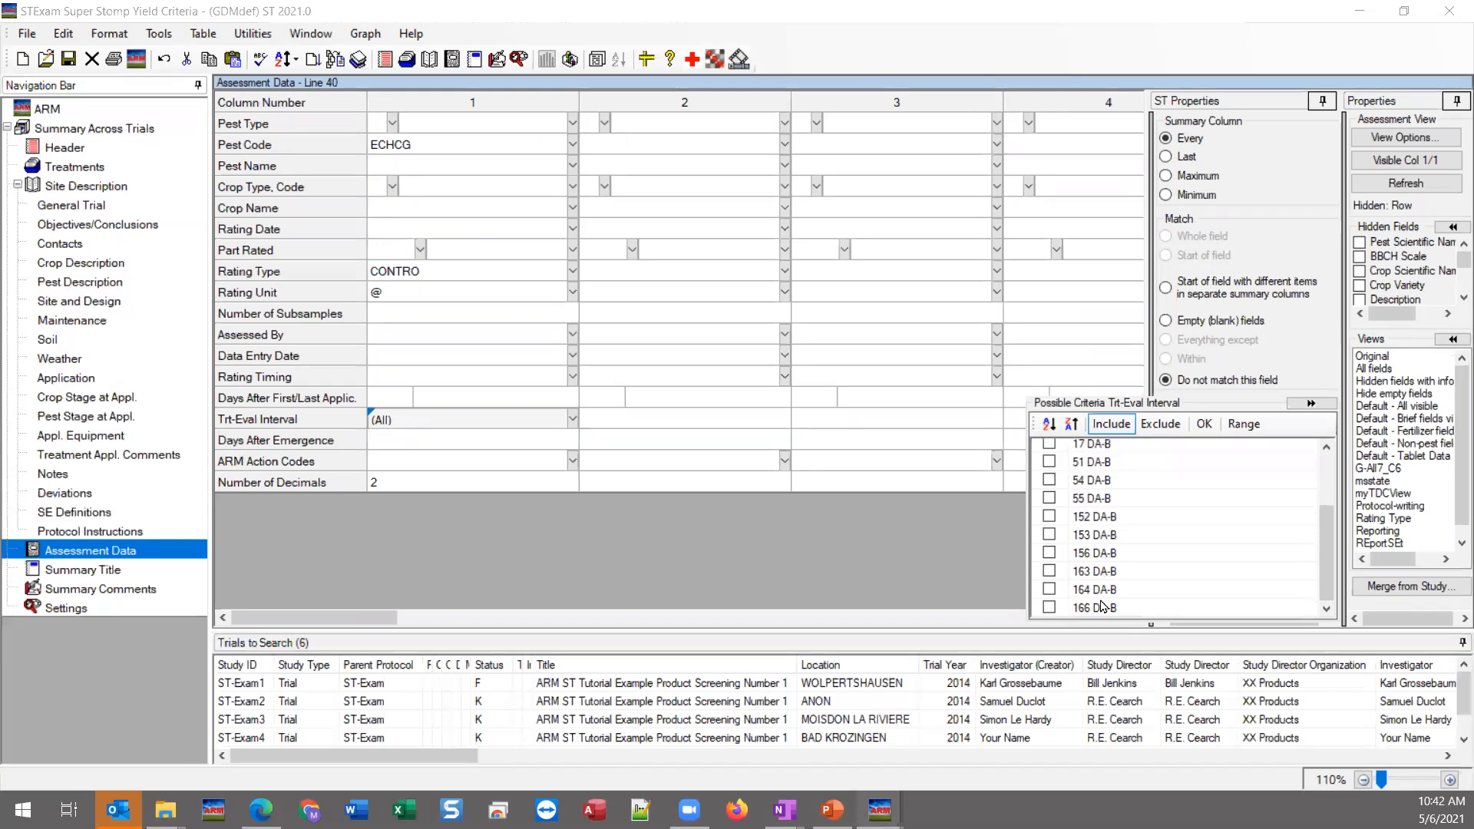
pyautogui.scroll(1, 1104, 607)
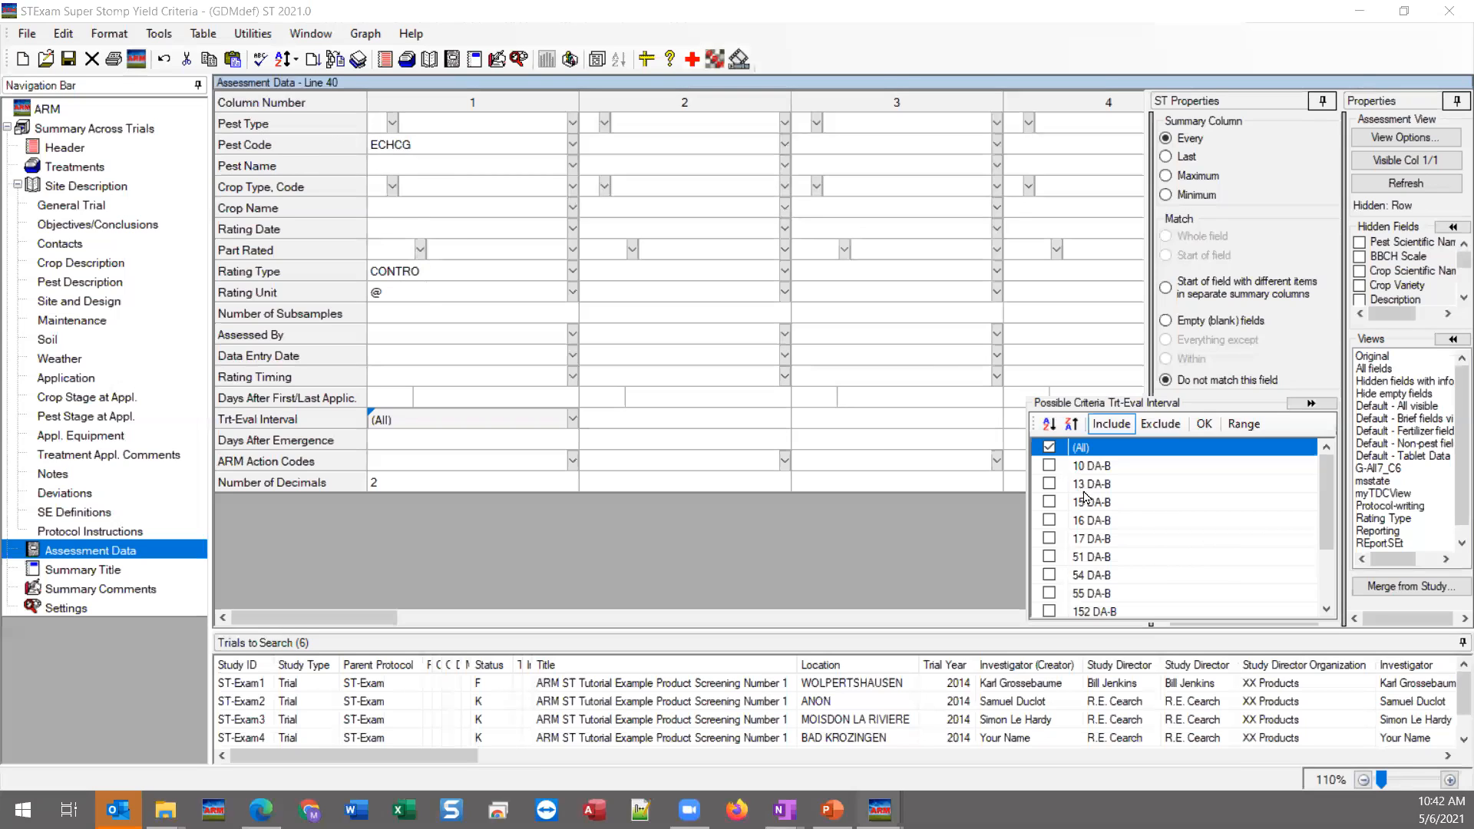
pyautogui.click(1049, 466)
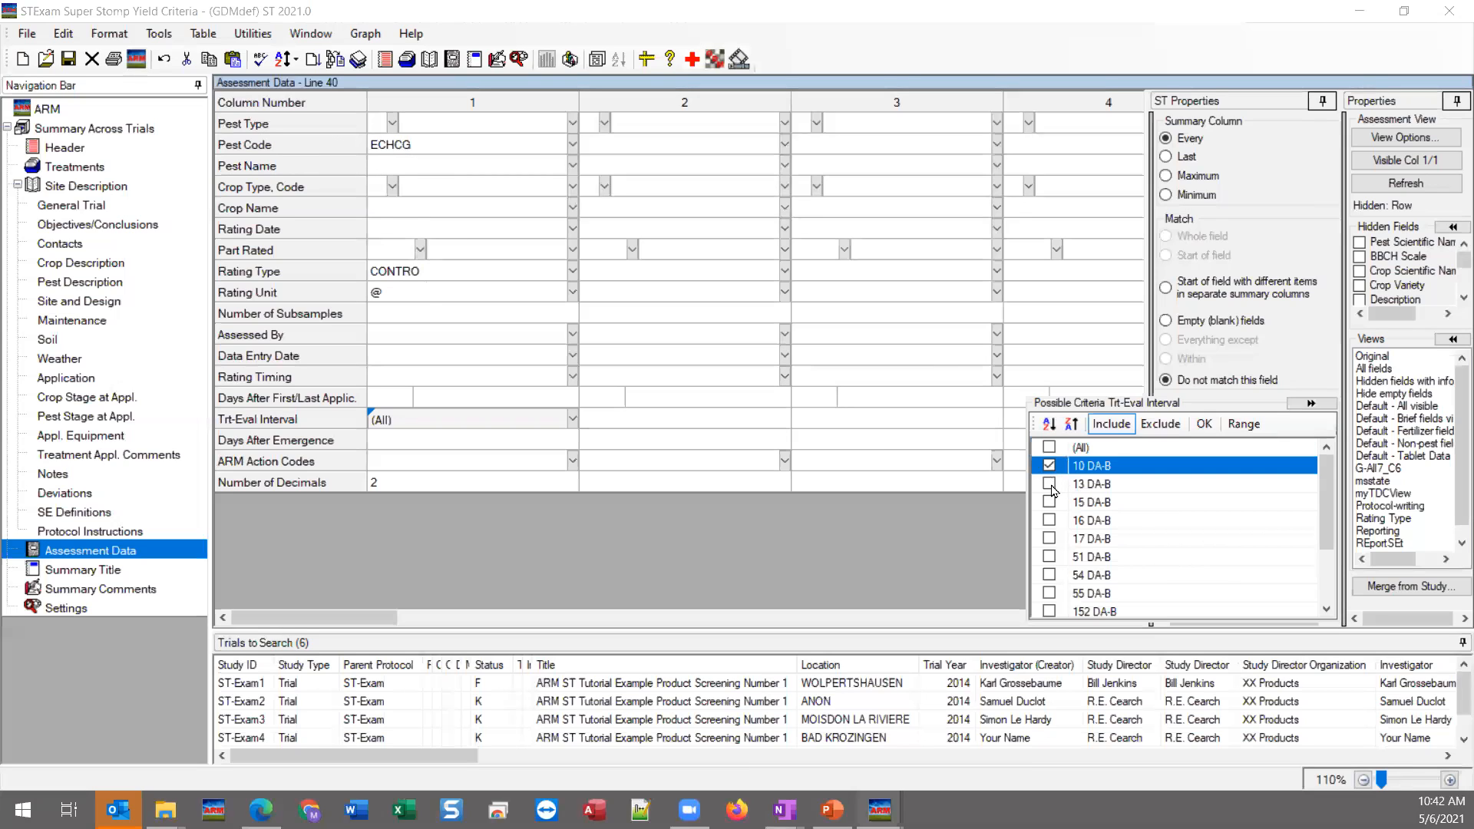
pyautogui.click(1050, 484)
pyautogui.click(1049, 502)
pyautogui.click(1050, 521)
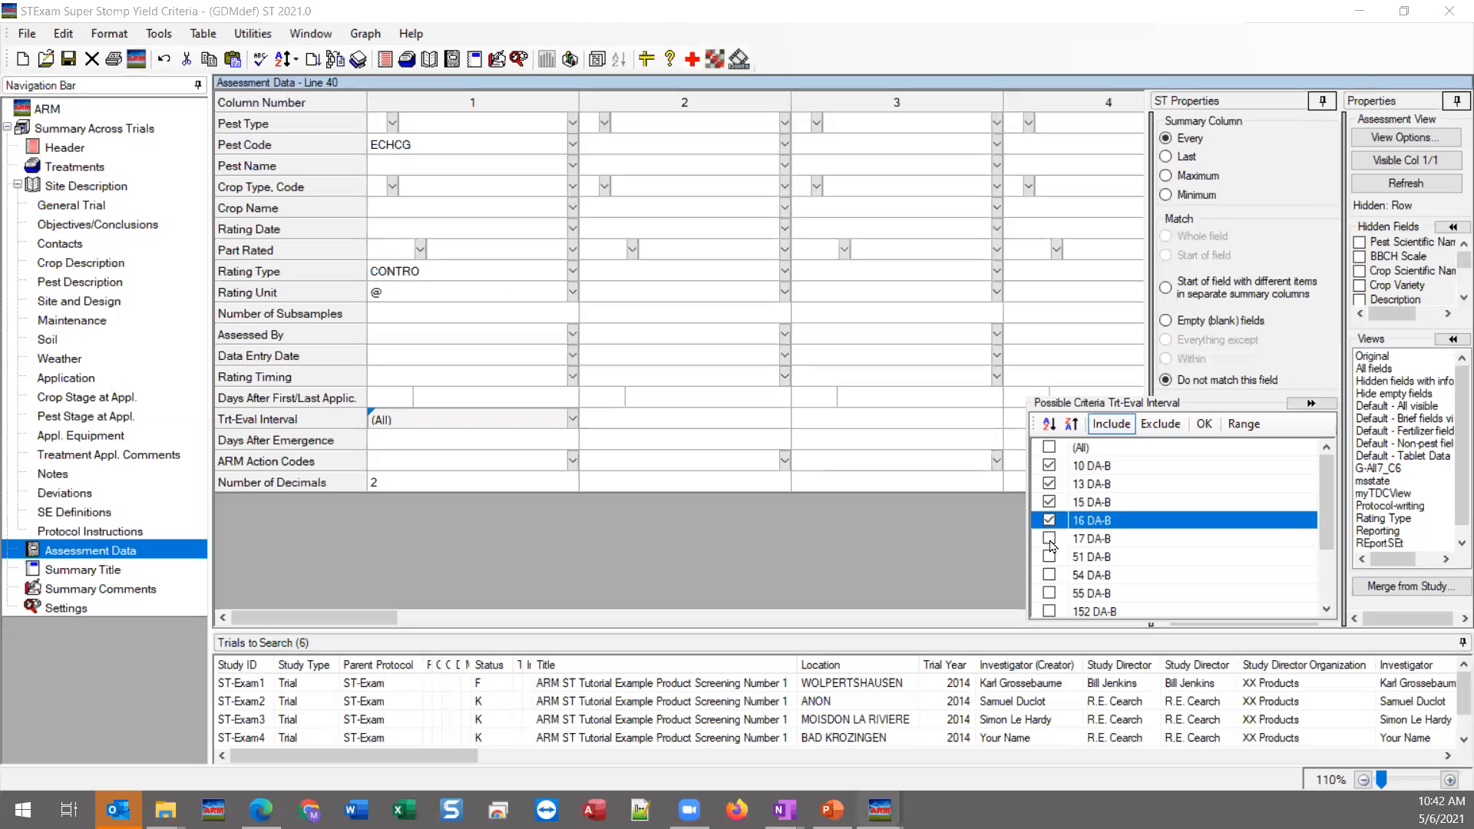
pyautogui.click(1049, 538)
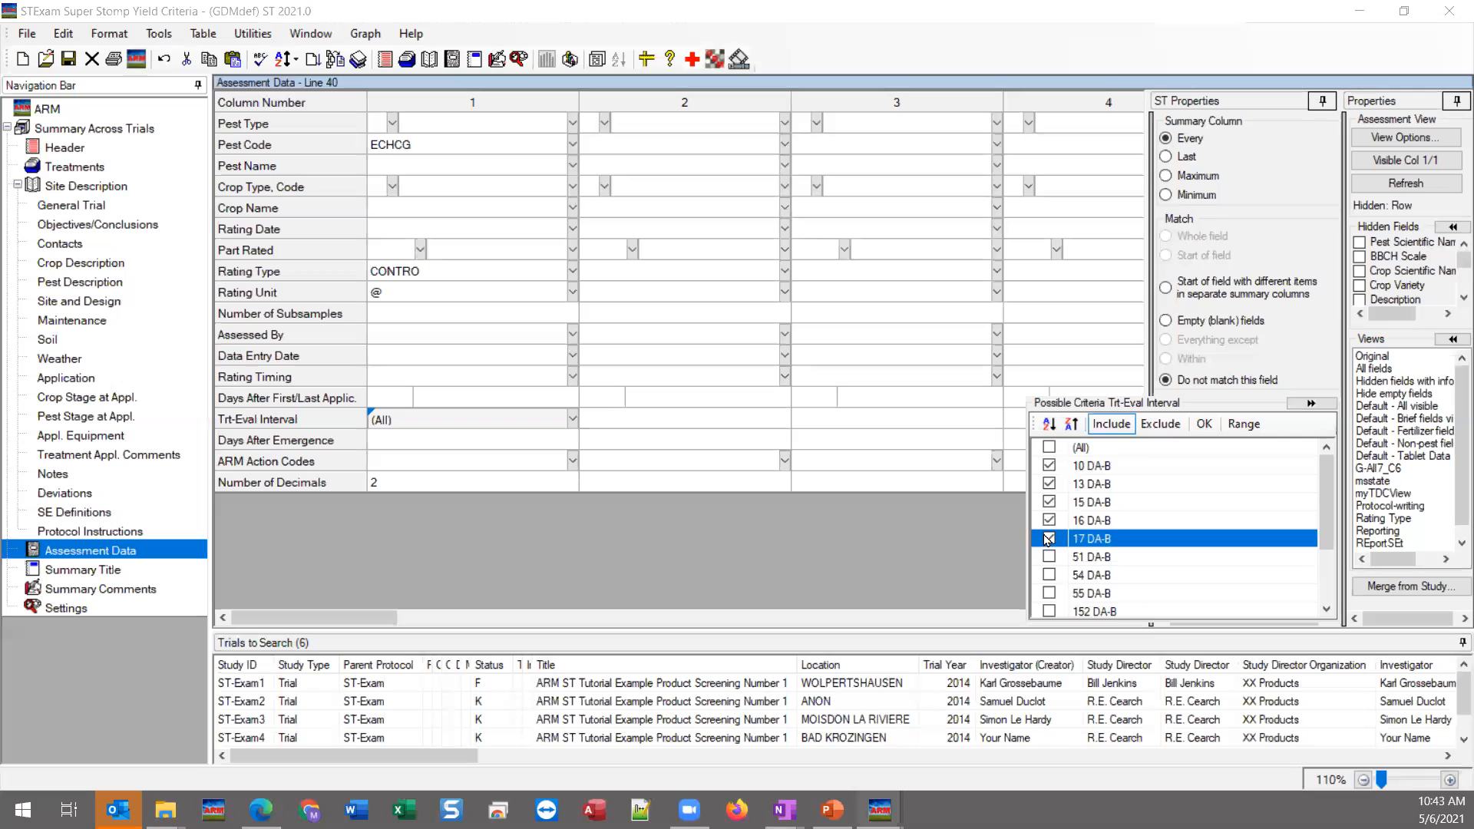
pyautogui.click(1241, 431)
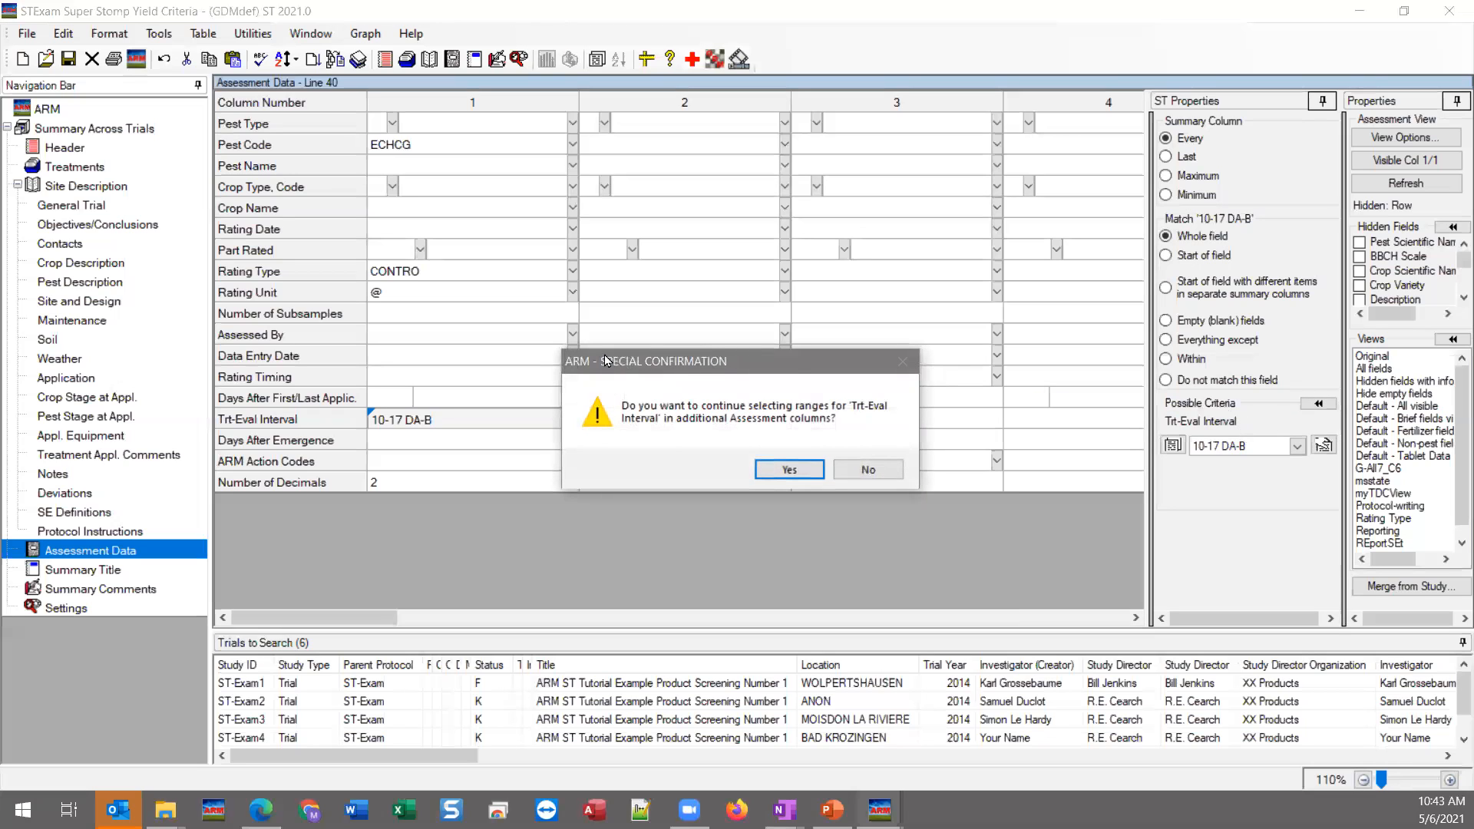
pyautogui.moveTo(608, 362); pyautogui.dragTo(743, 364)
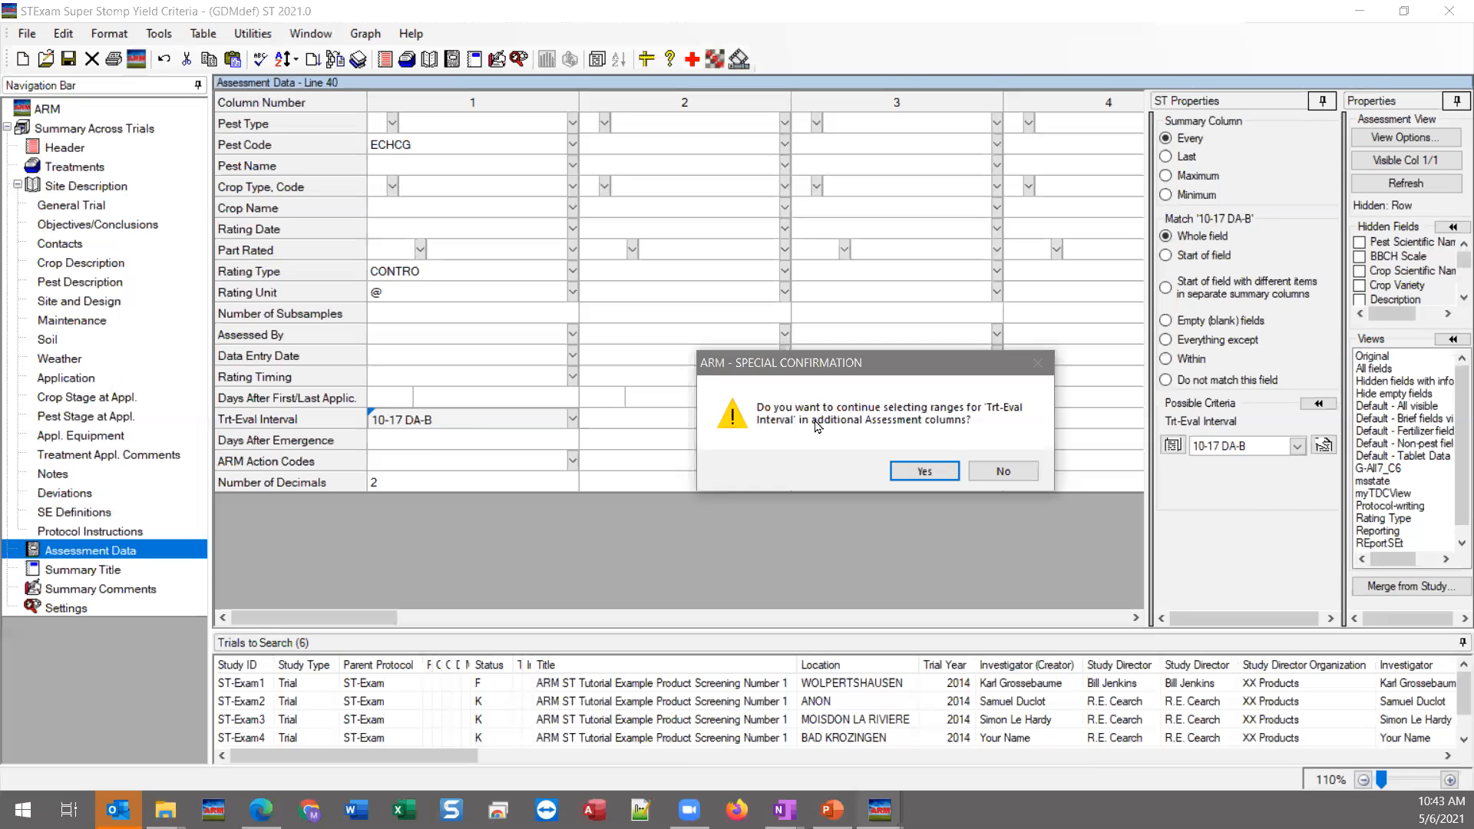
pyautogui.click(928, 470)
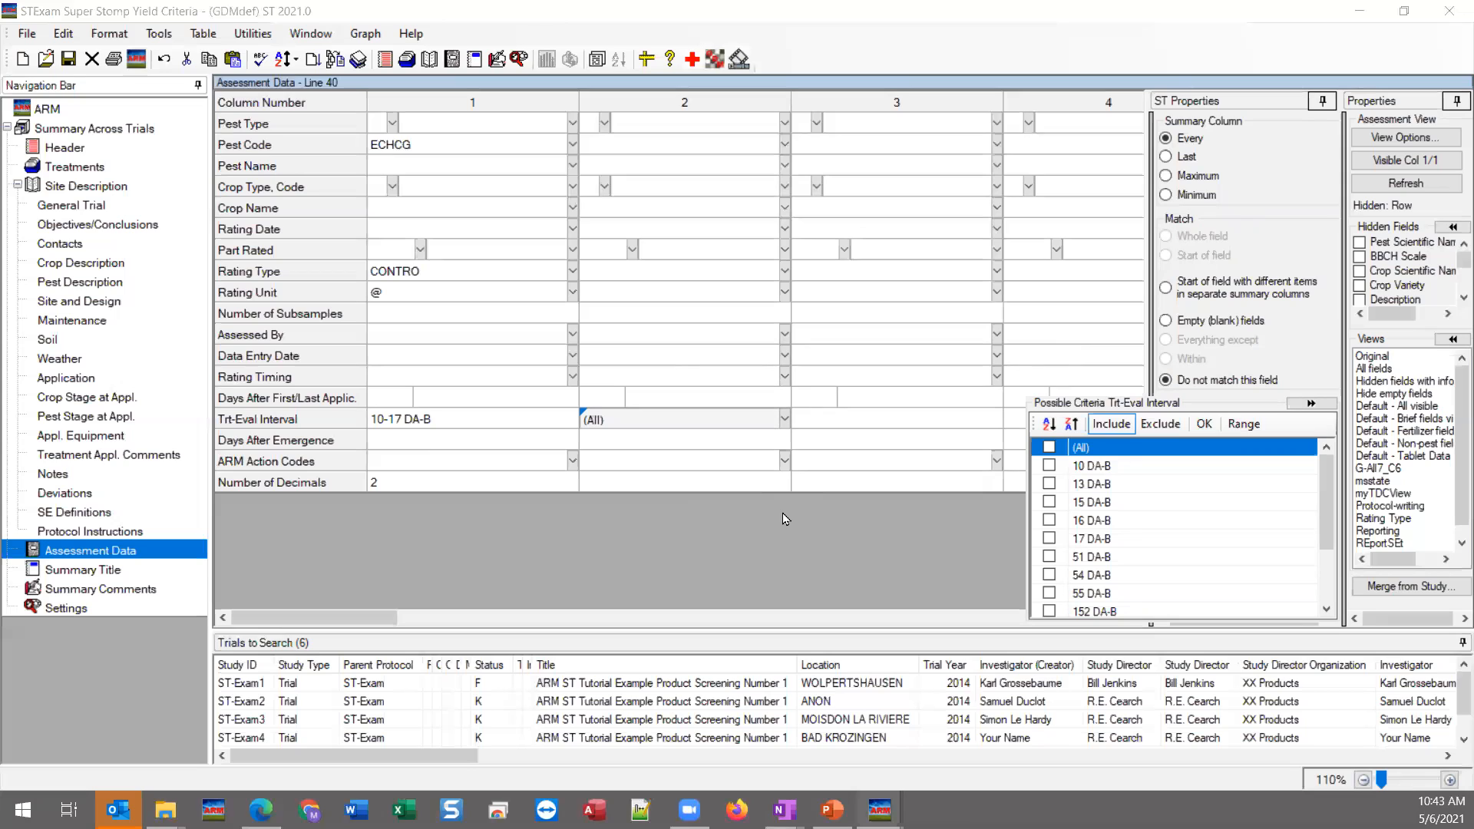
# - Set assessment column 2's Trt-Eval Interval to the range 51-55 DA-B from the 51, 54 and 55 DA-B entries, and finish selecting ranges
pyautogui.click(1049, 558)
pyautogui.click(1049, 575)
pyautogui.click(1050, 595)
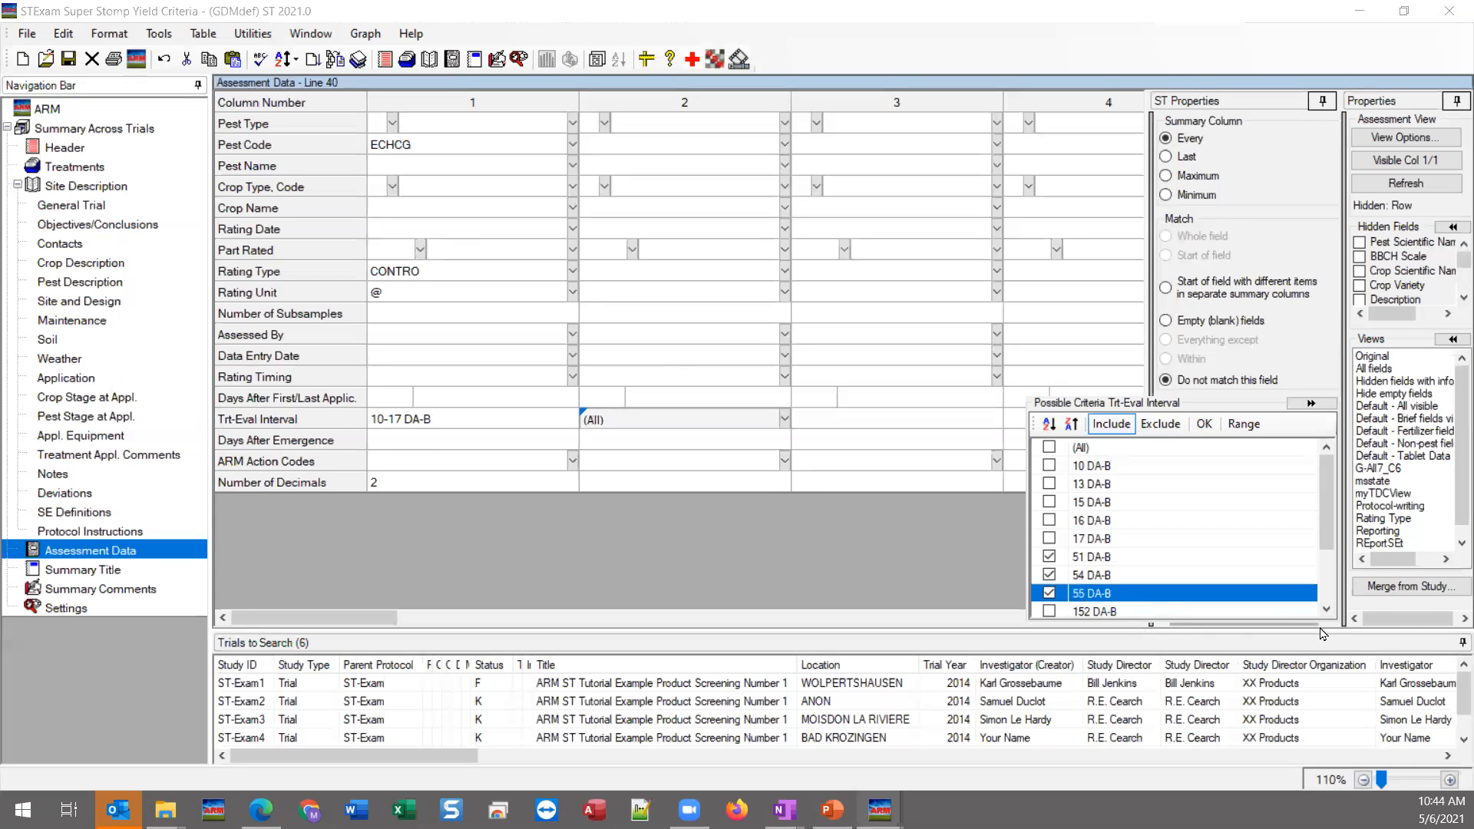
pyautogui.scroll(-2, 1090, 603)
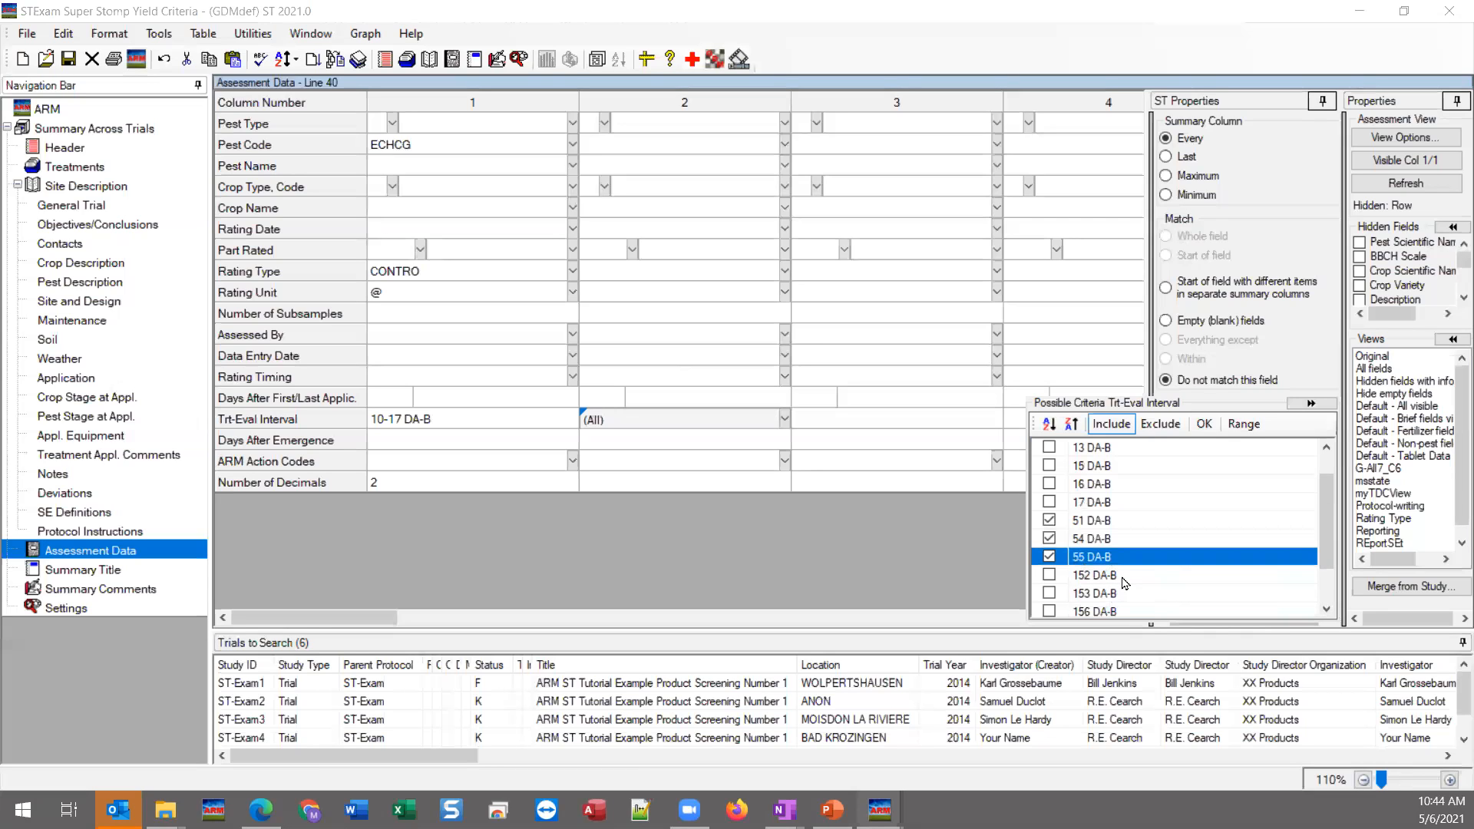
pyautogui.scroll(-3, 1123, 582)
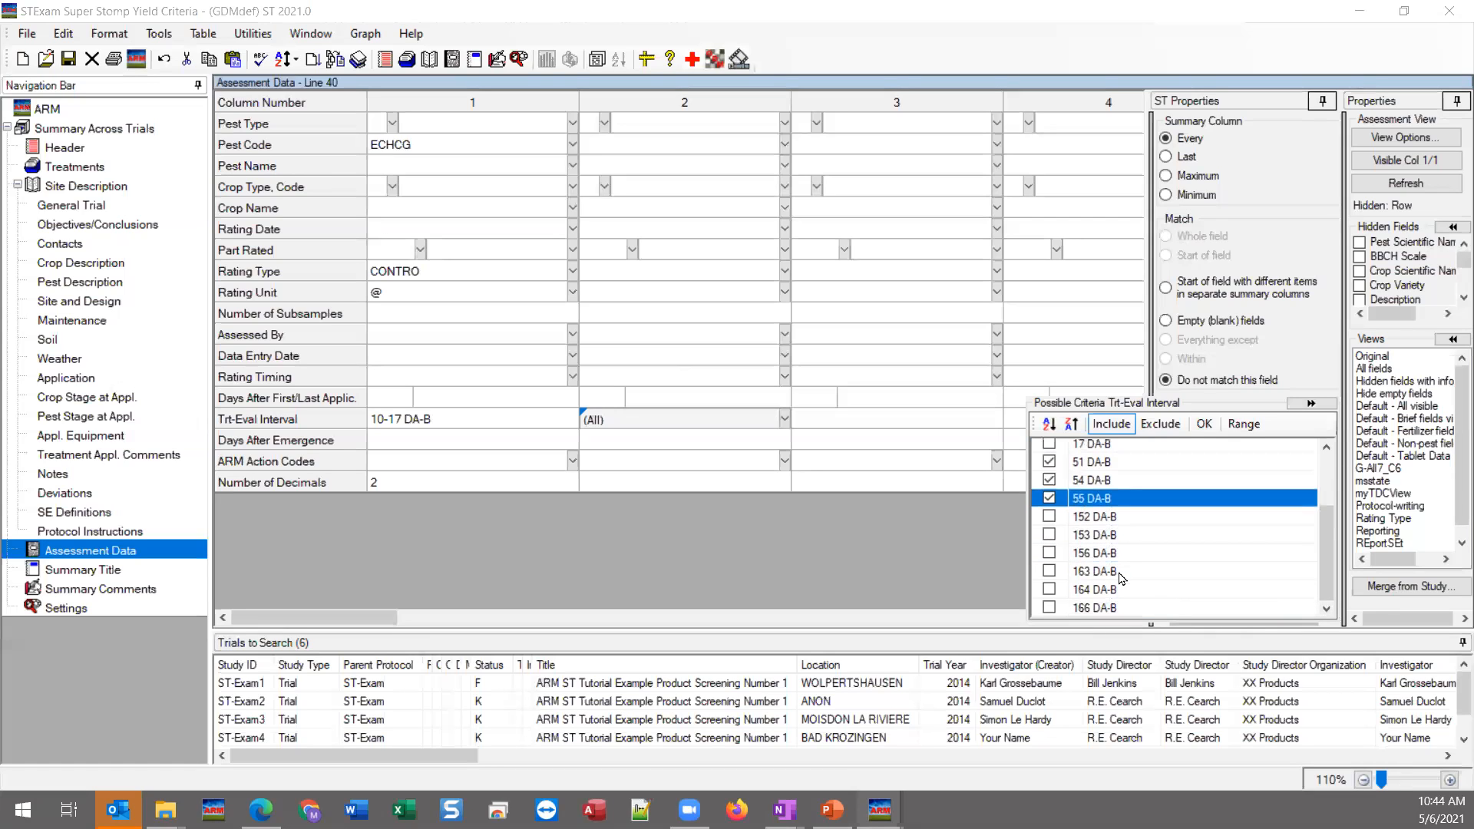
pyautogui.scroll(3, 1127, 488)
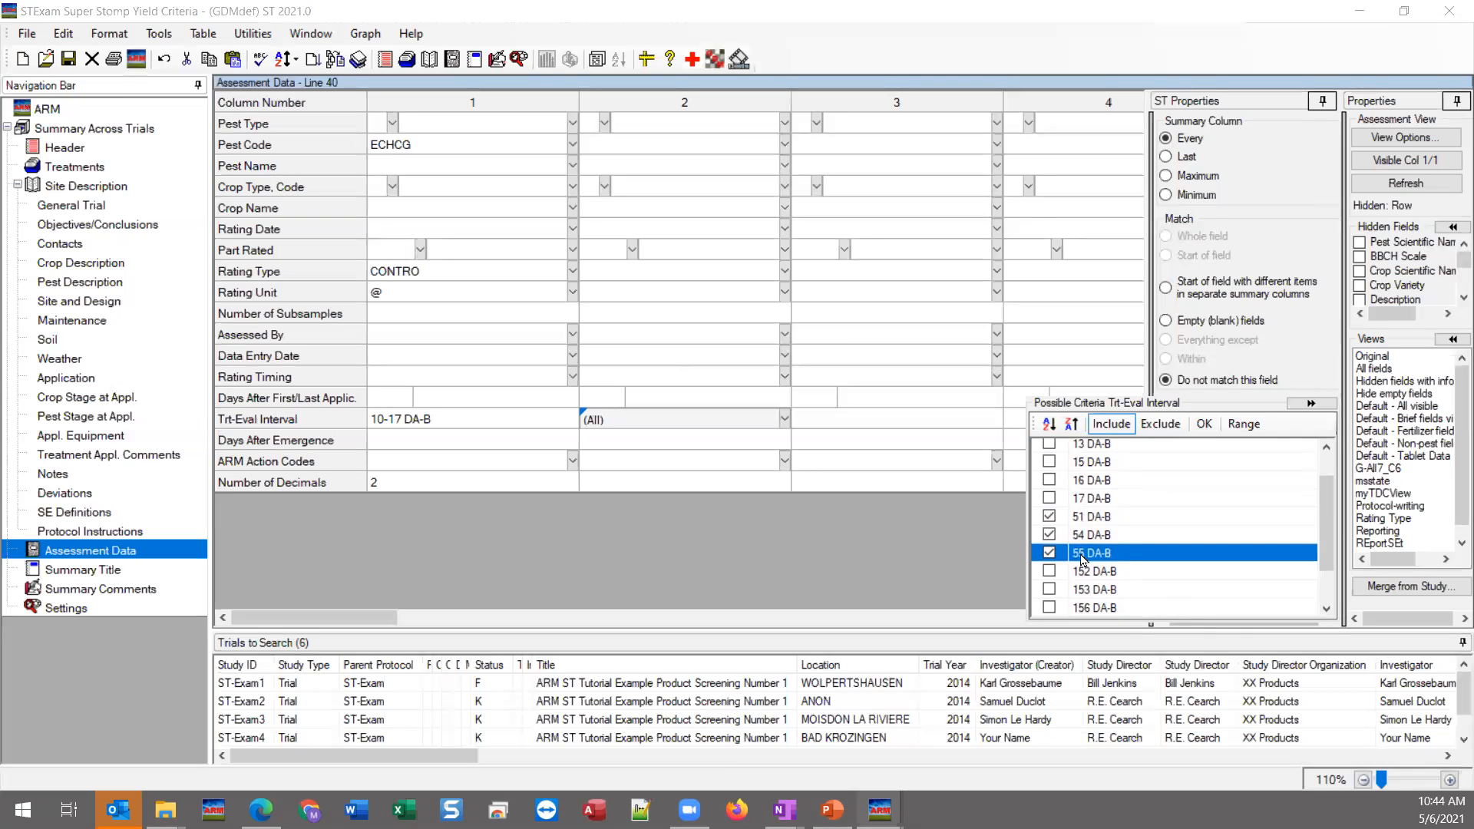
pyautogui.click(1243, 424)
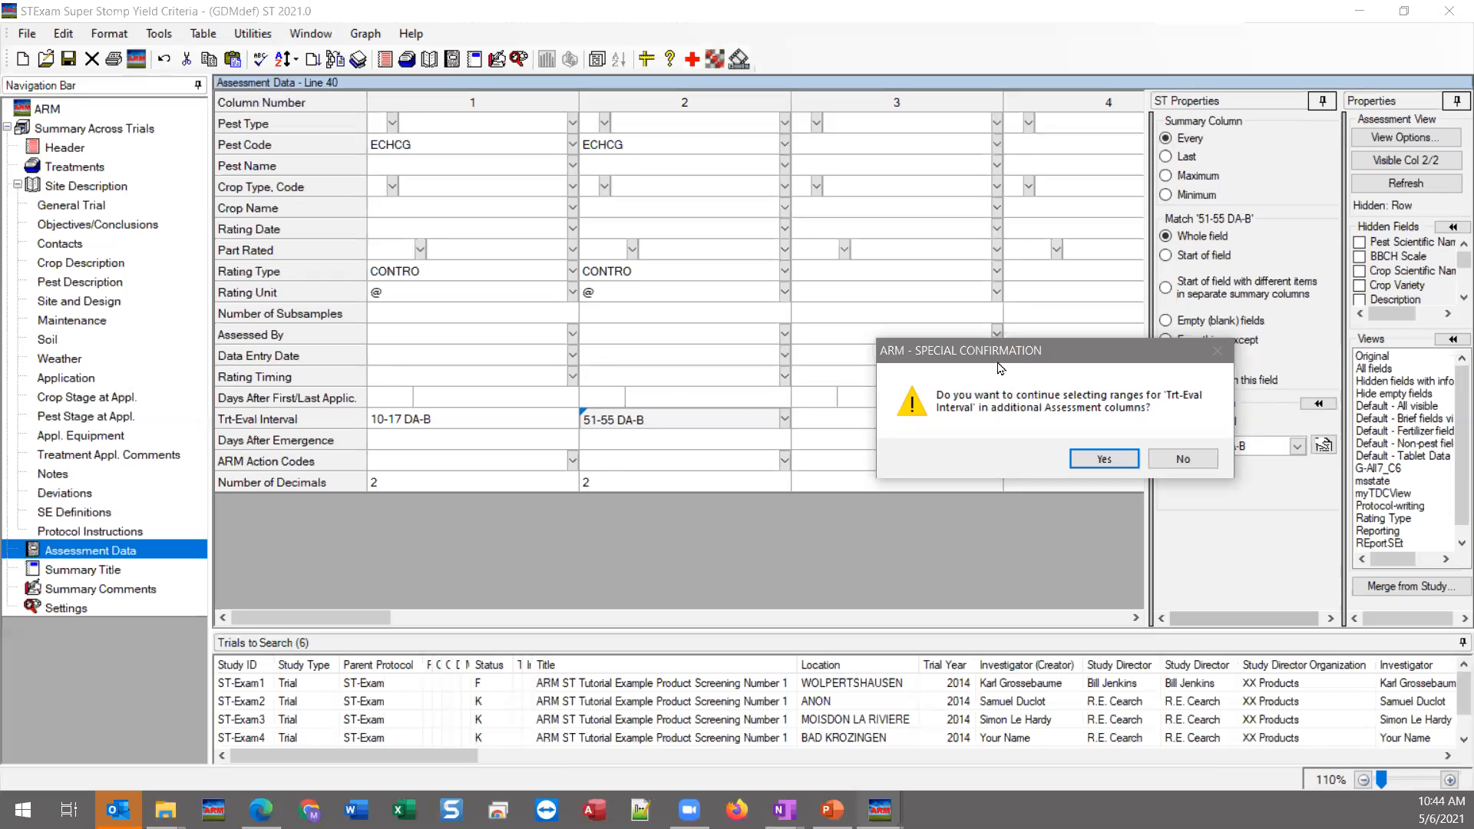
pyautogui.moveTo(1015, 356); pyautogui.dragTo(914, 362)
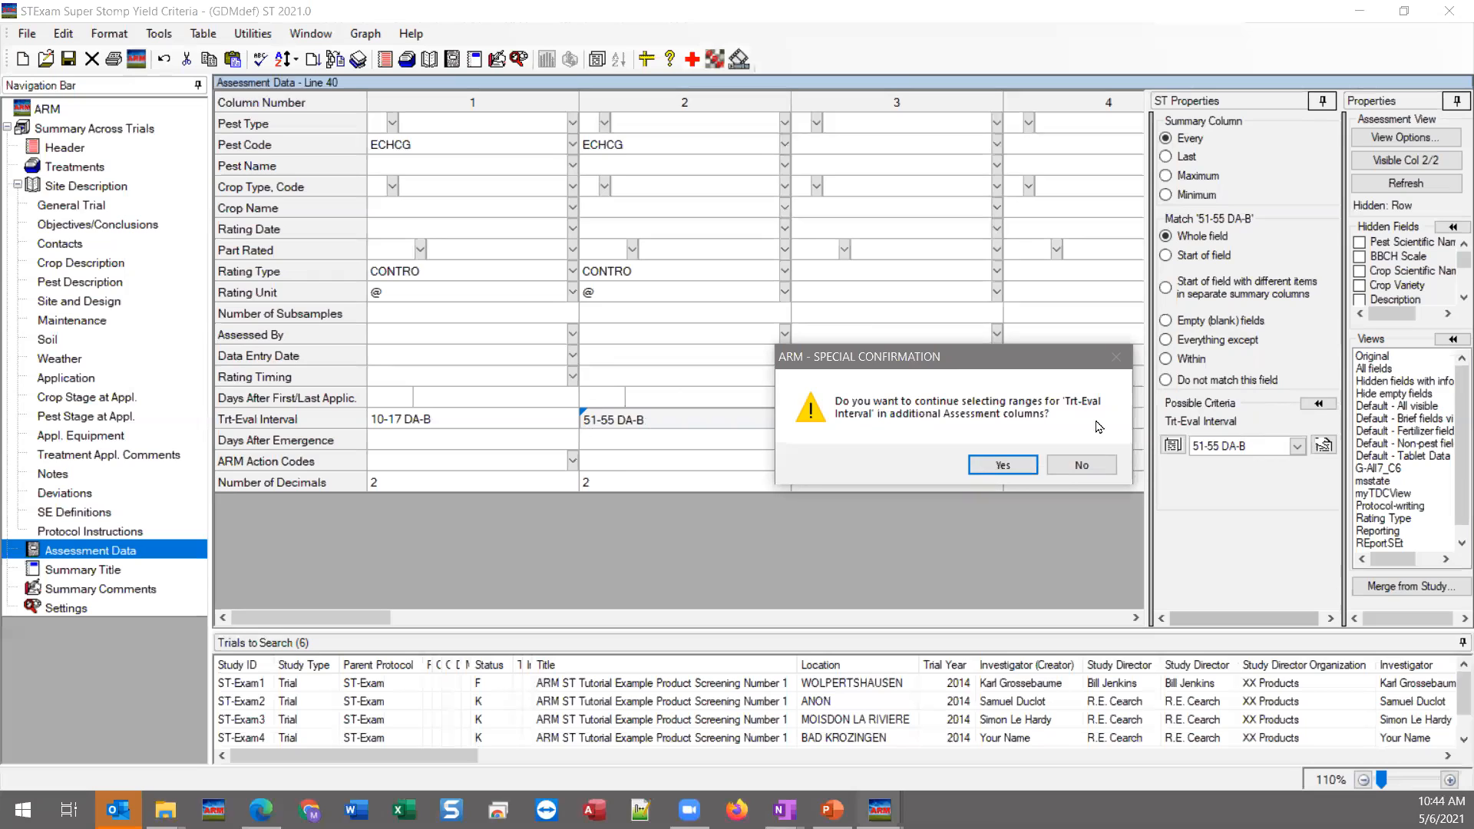
pyautogui.click(1087, 470)
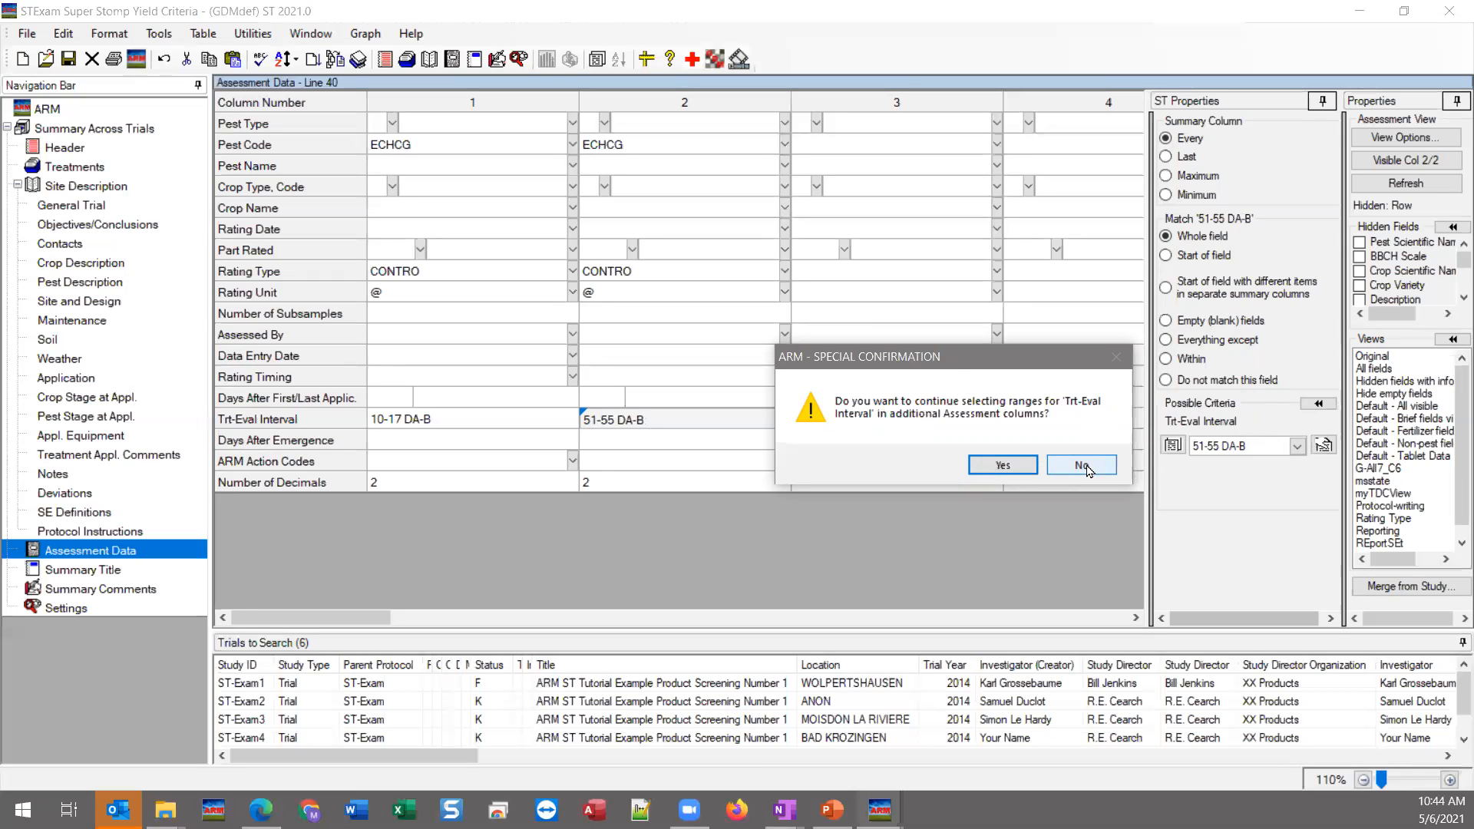
pyautogui.click(1083, 466)
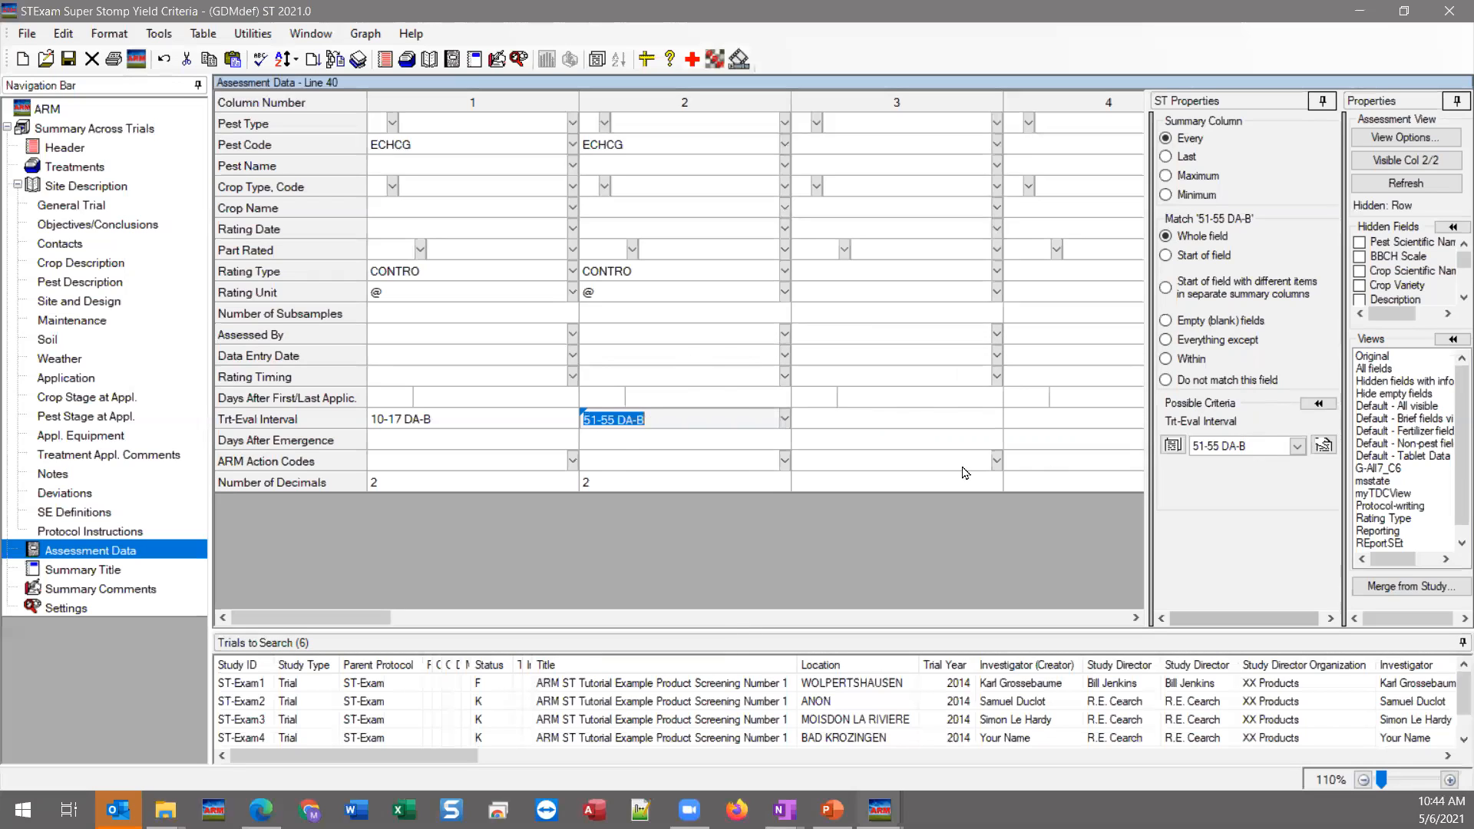
# - Check the pest code, rating type, rating unit and Trt-Eval Interval criteria of assessment columns 1 and 2
pyautogui.click(467, 449)
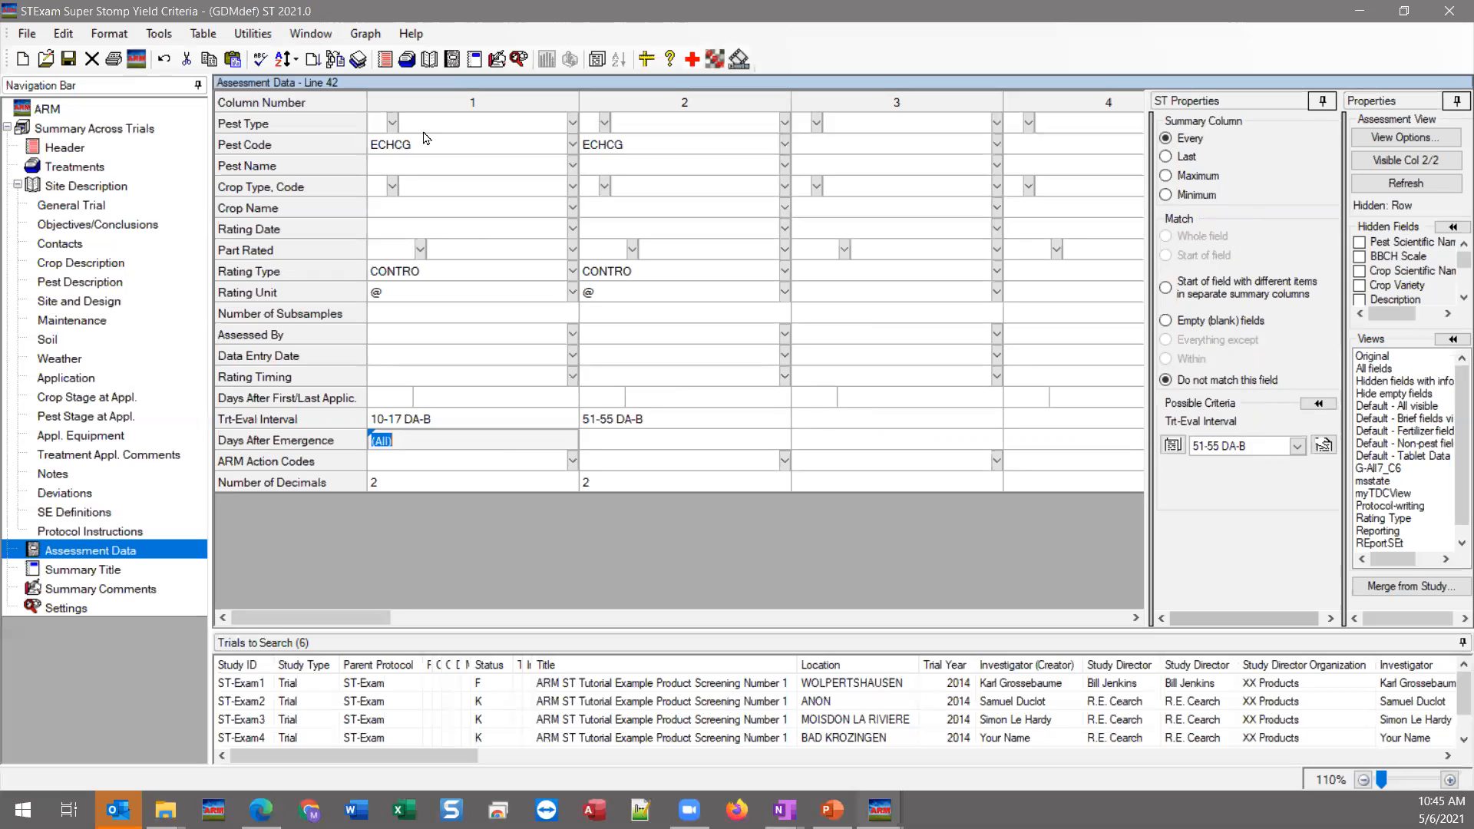
pyautogui.click(443, 107)
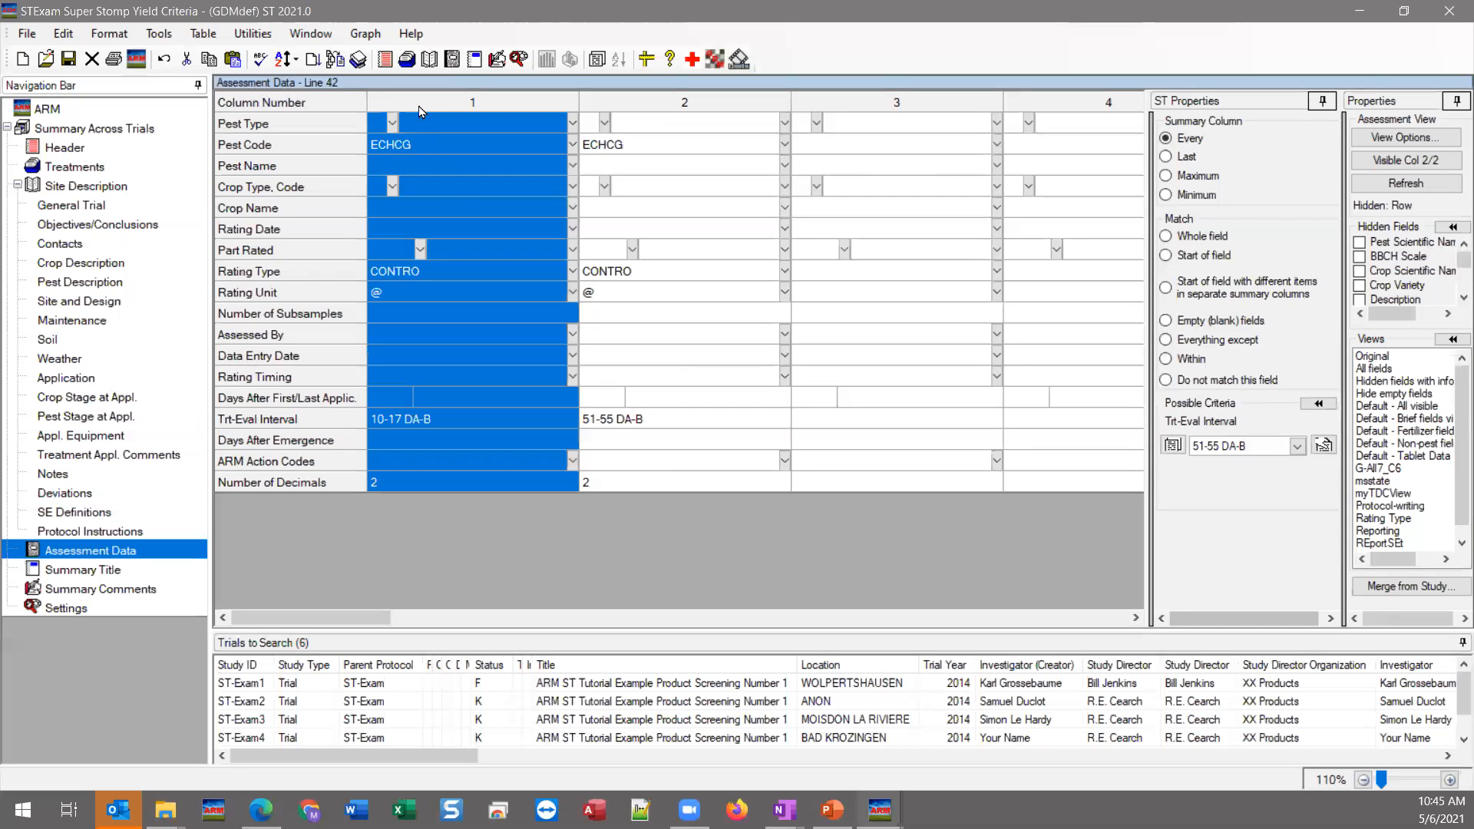
pyautogui.click(436, 445)
pyautogui.click(436, 445)
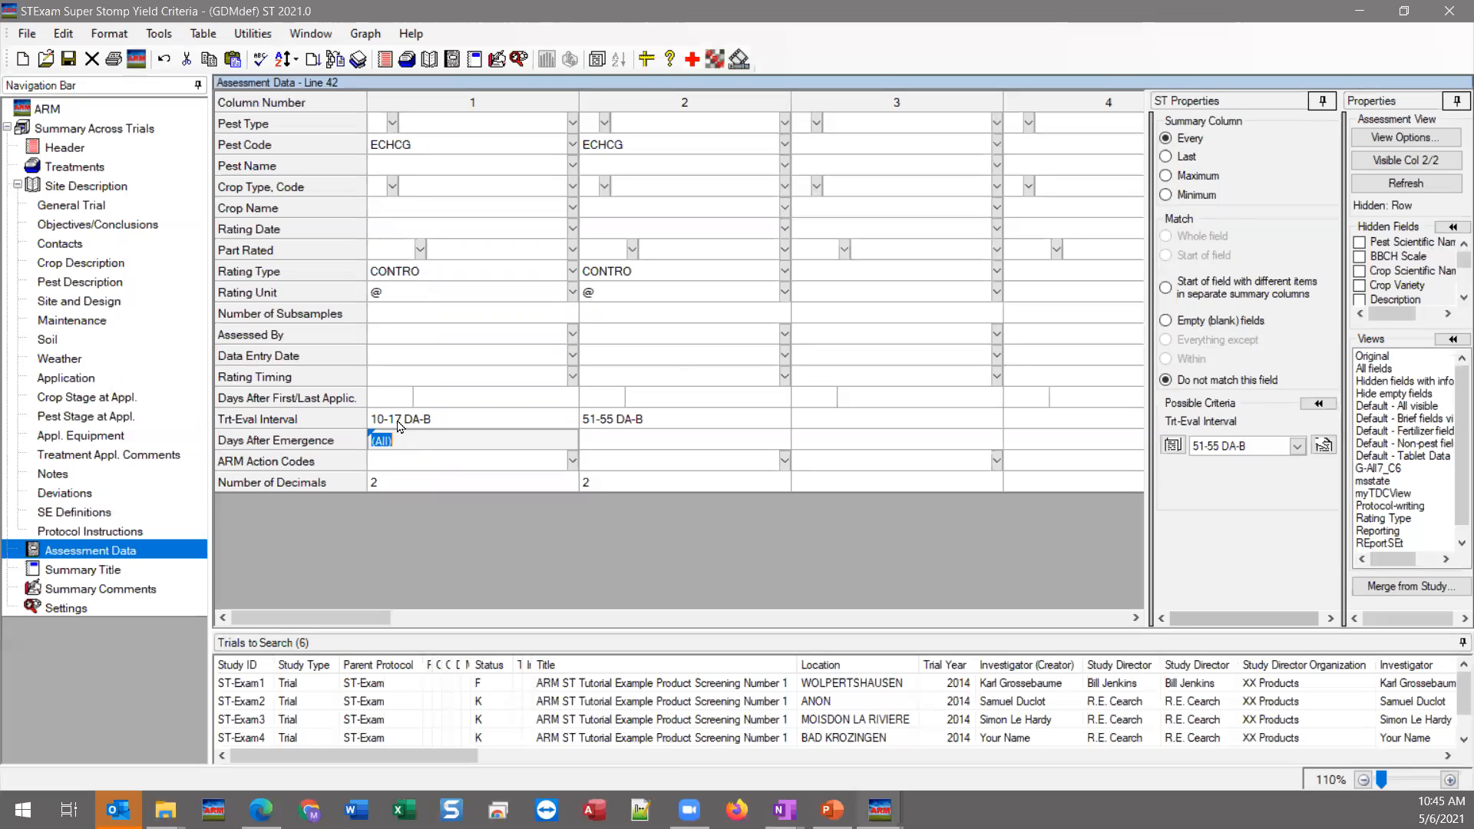
pyautogui.click(681, 448)
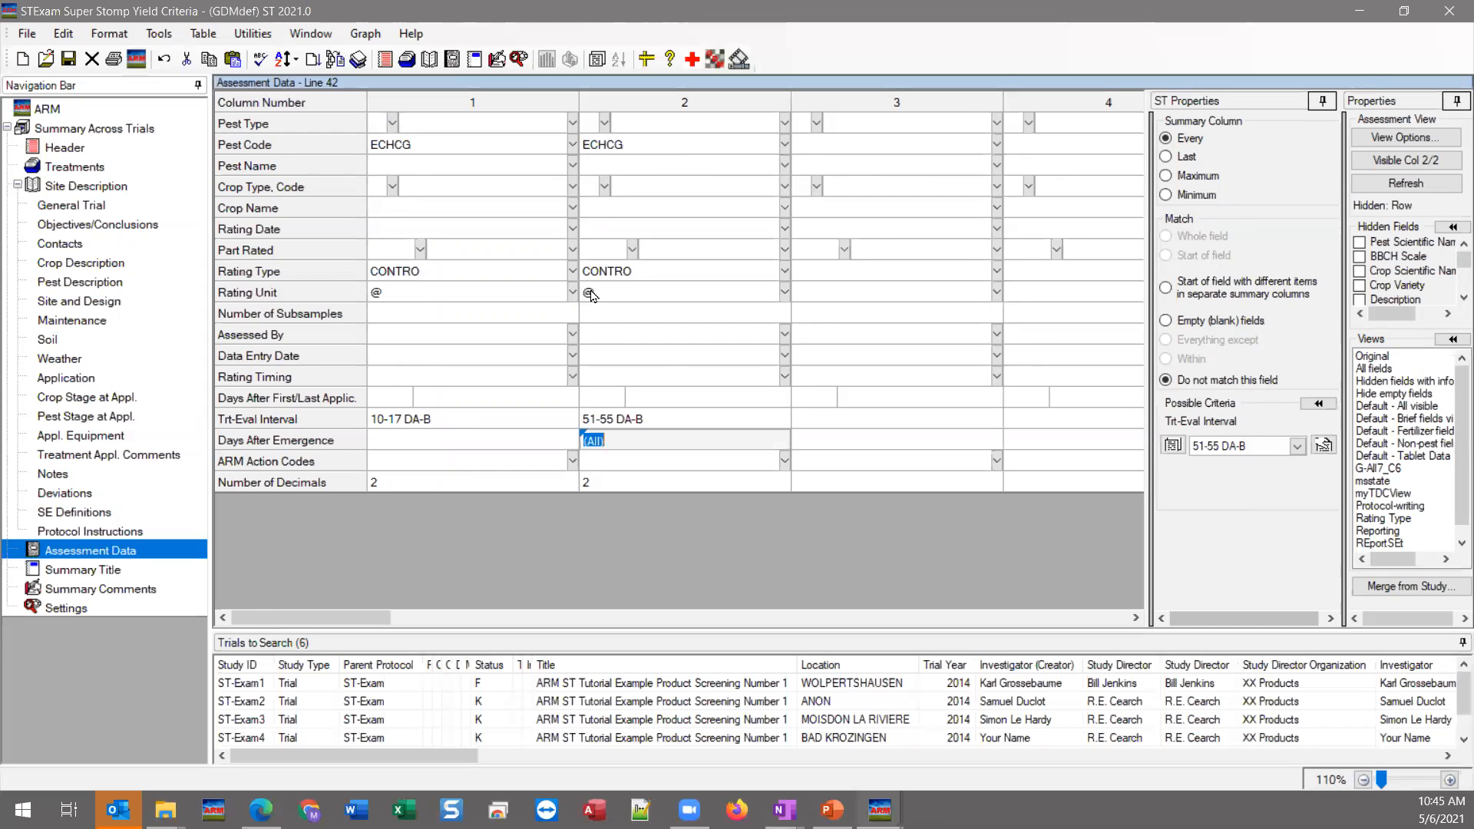
pyautogui.click(713, 420)
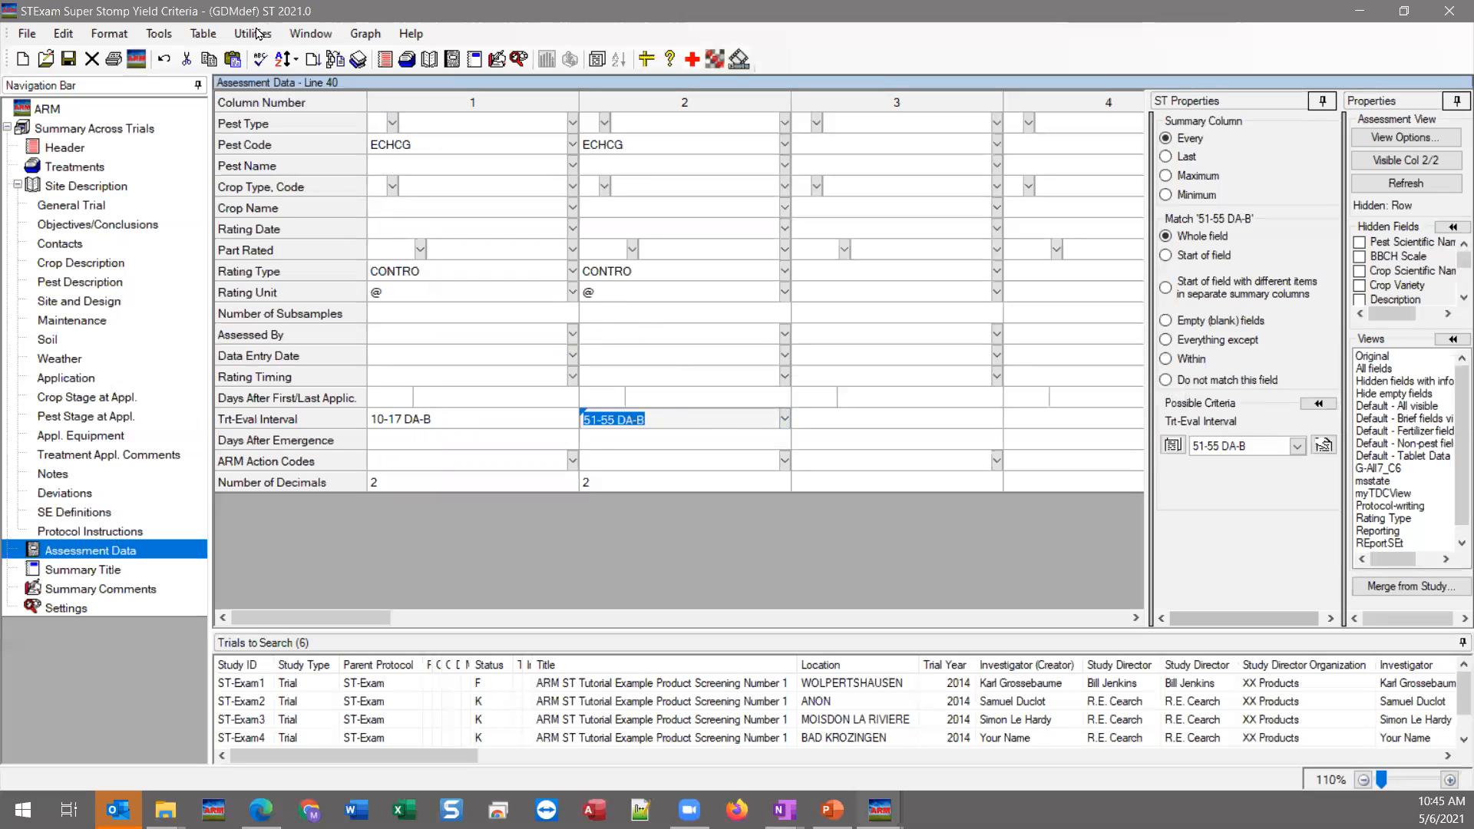
# - Run the summary on the six selected trials with the Treatments and Assessment Data criteria, and review the summary messages
pyautogui.click(334, 60)
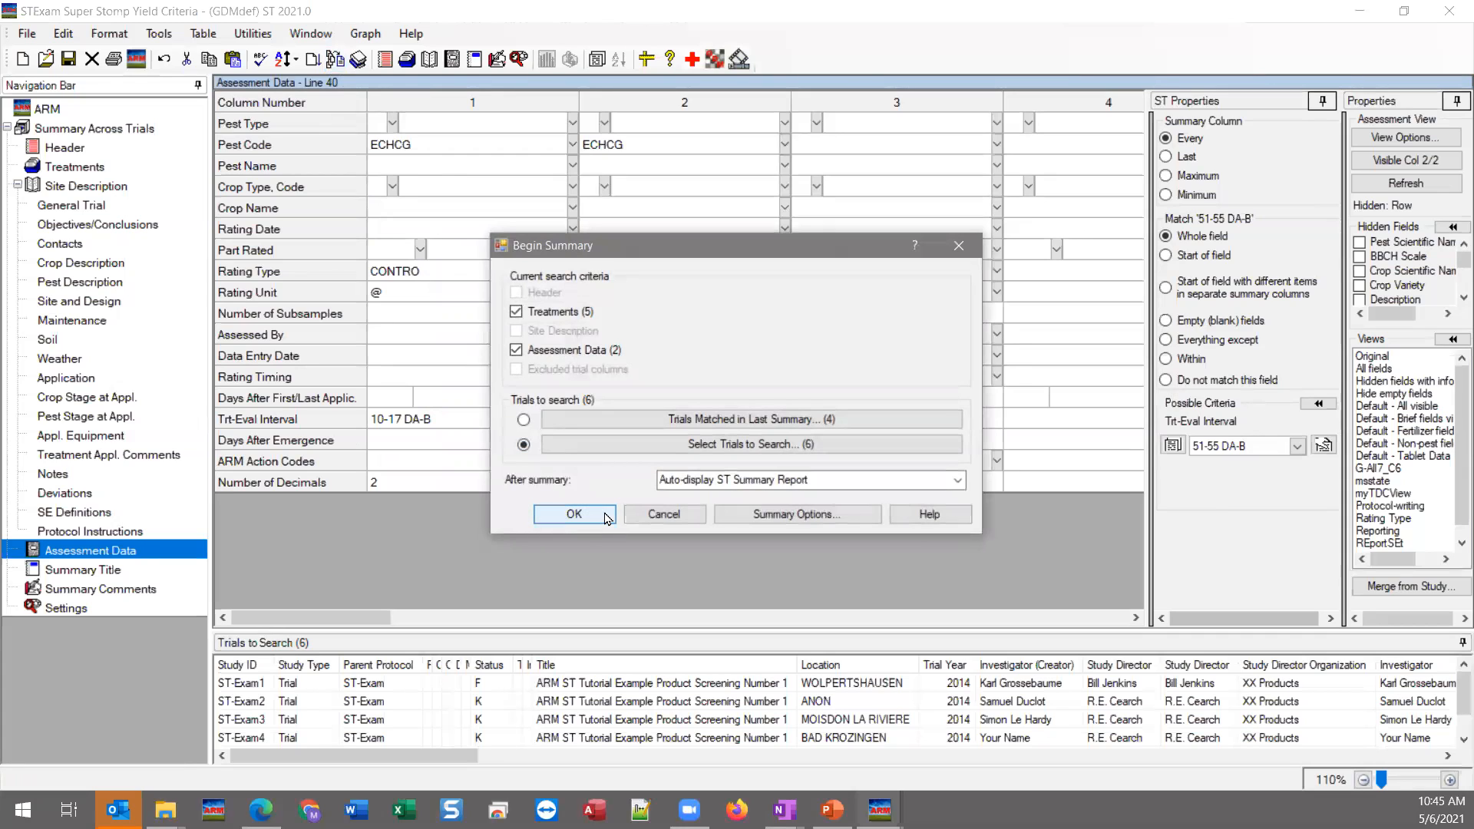
pyautogui.click(574, 515)
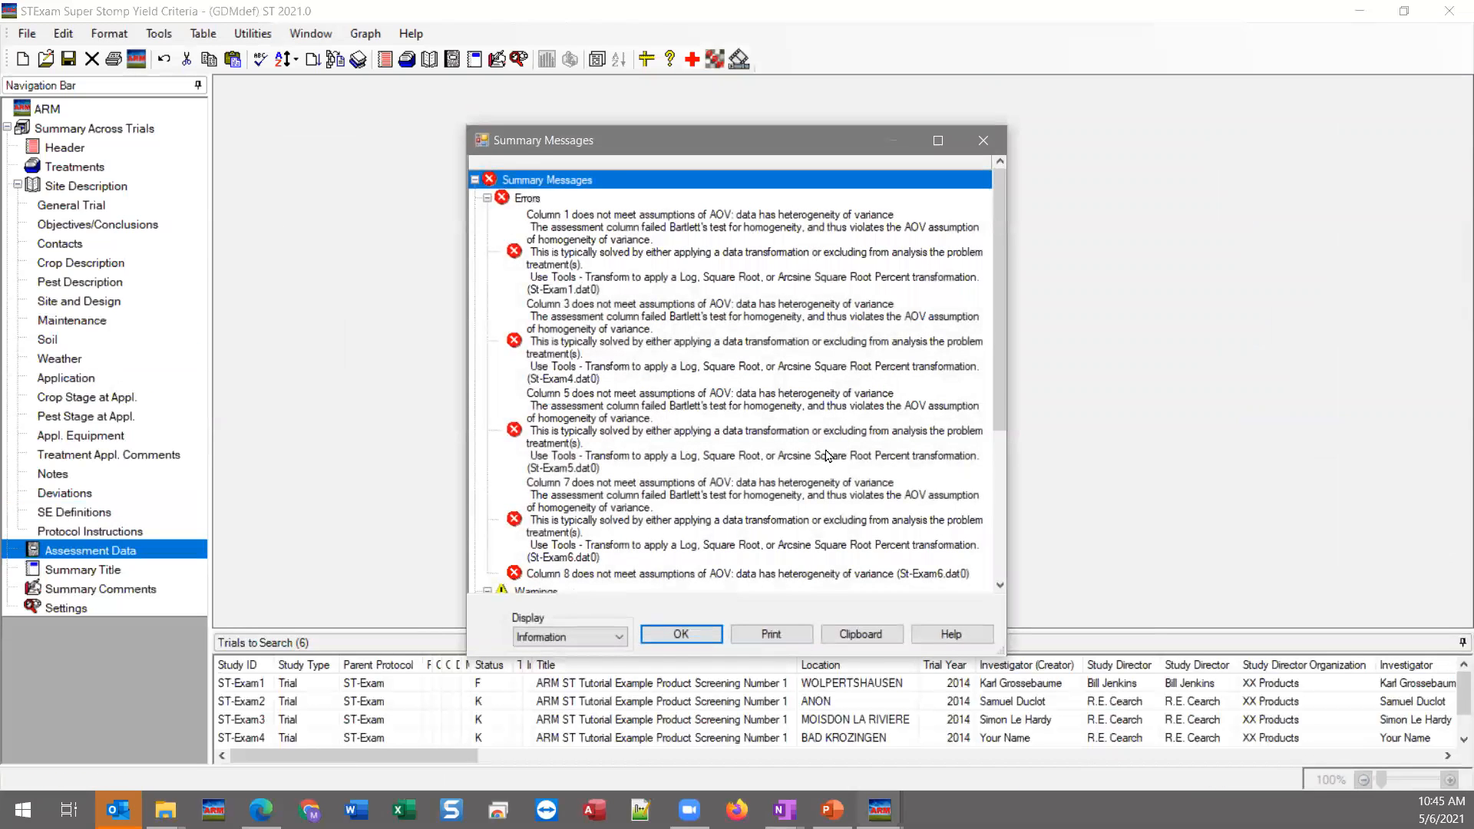
pyautogui.moveTo(995, 353); pyautogui.dragTo(997, 503)
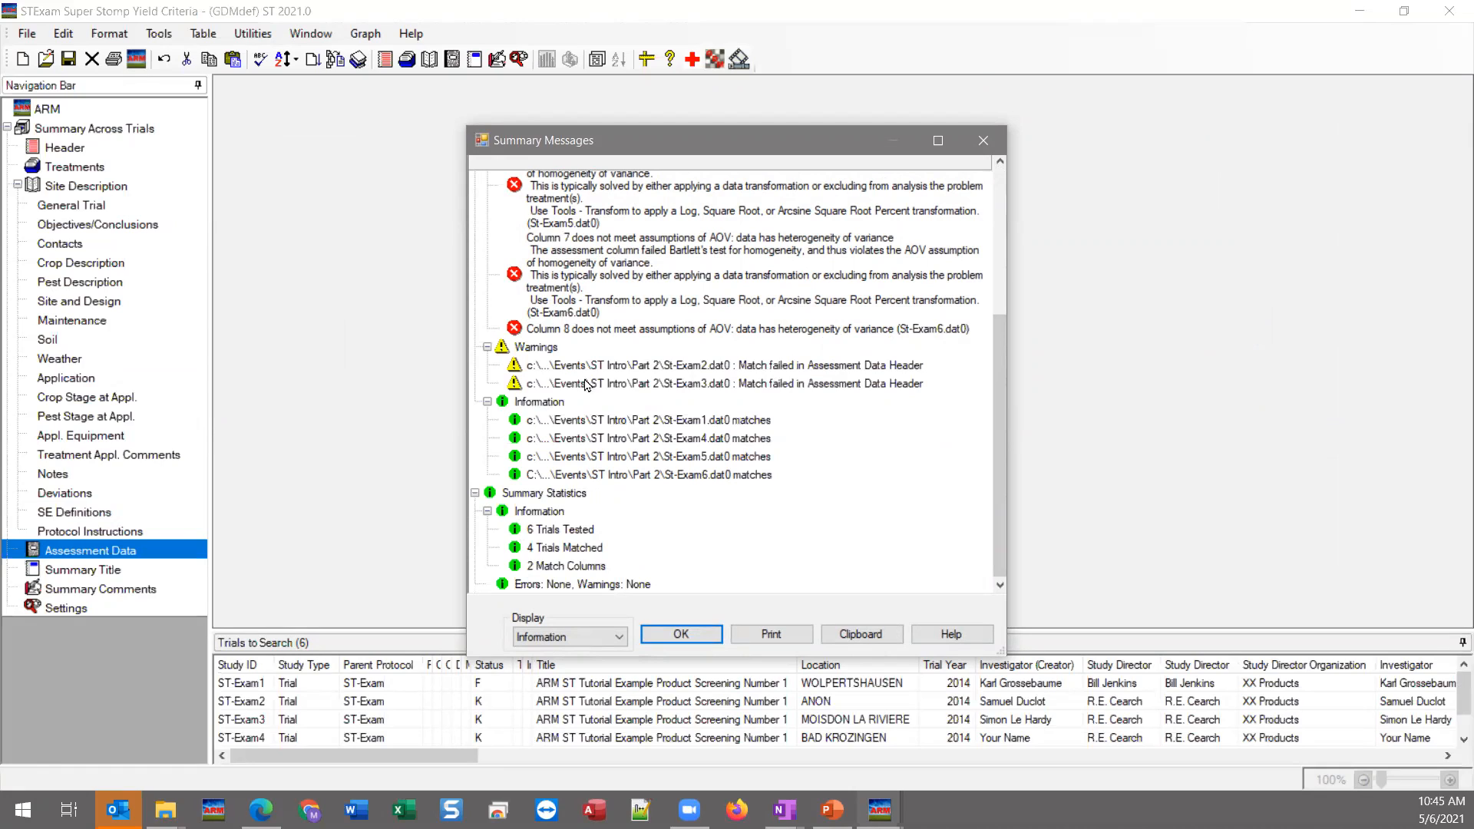
# - Review the match warnings for St-Exam2 and St-Exam3, and continue past the summary messages to the summary report
pyautogui.click(724, 366)
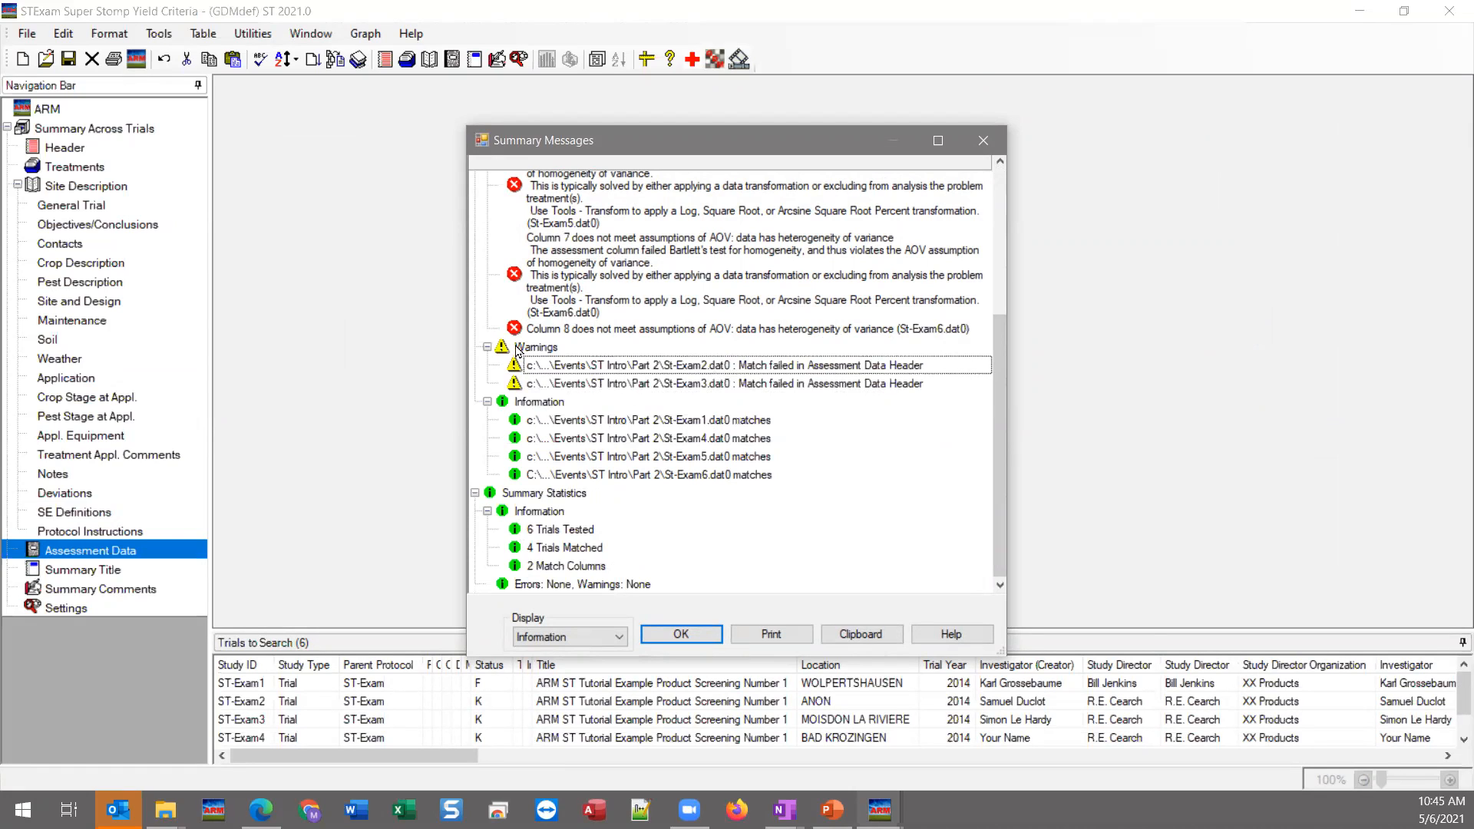
pyautogui.click(699, 388)
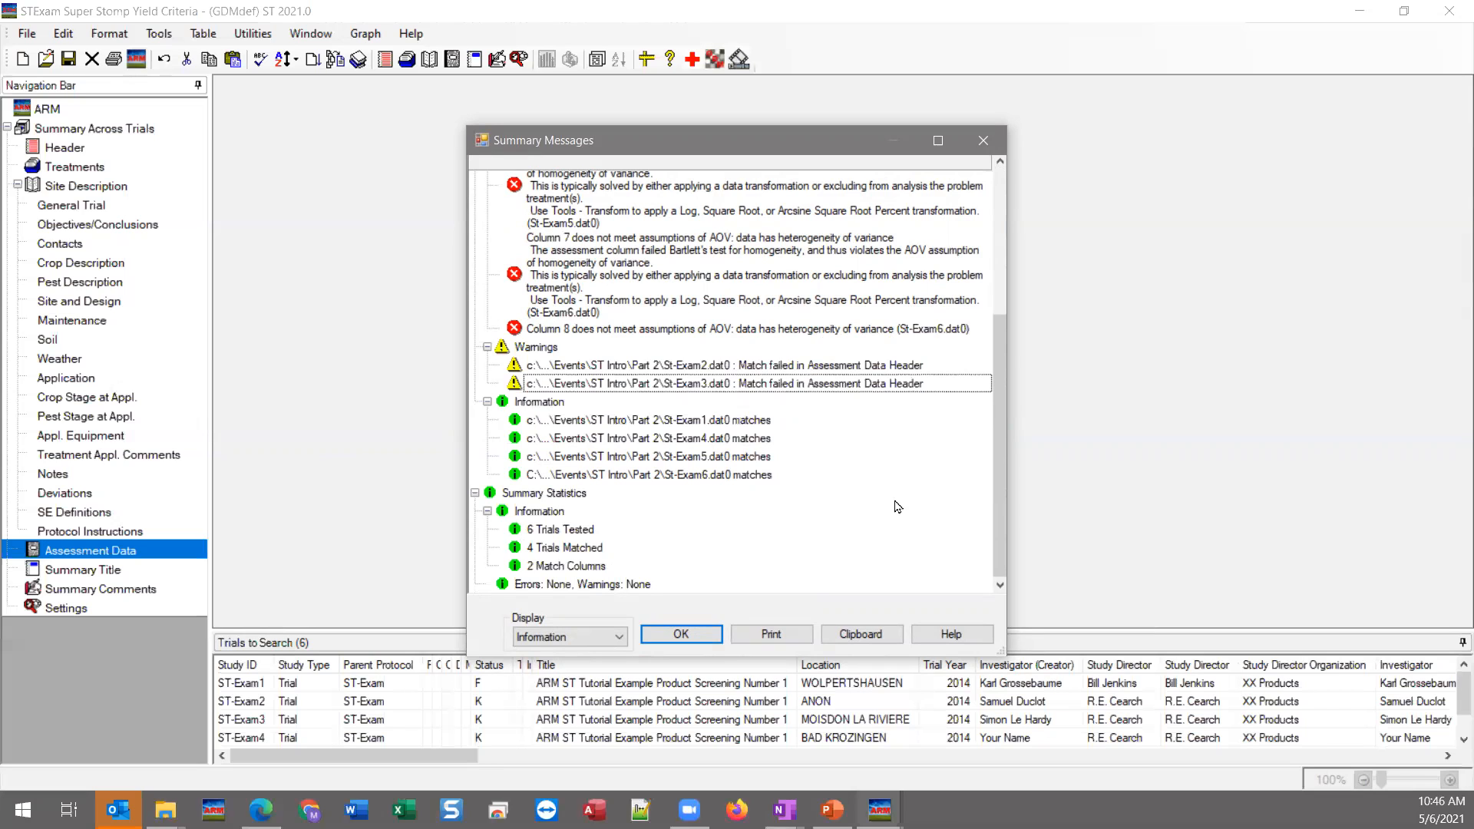
pyautogui.click(705, 367)
pyautogui.click(693, 383)
pyautogui.click(698, 642)
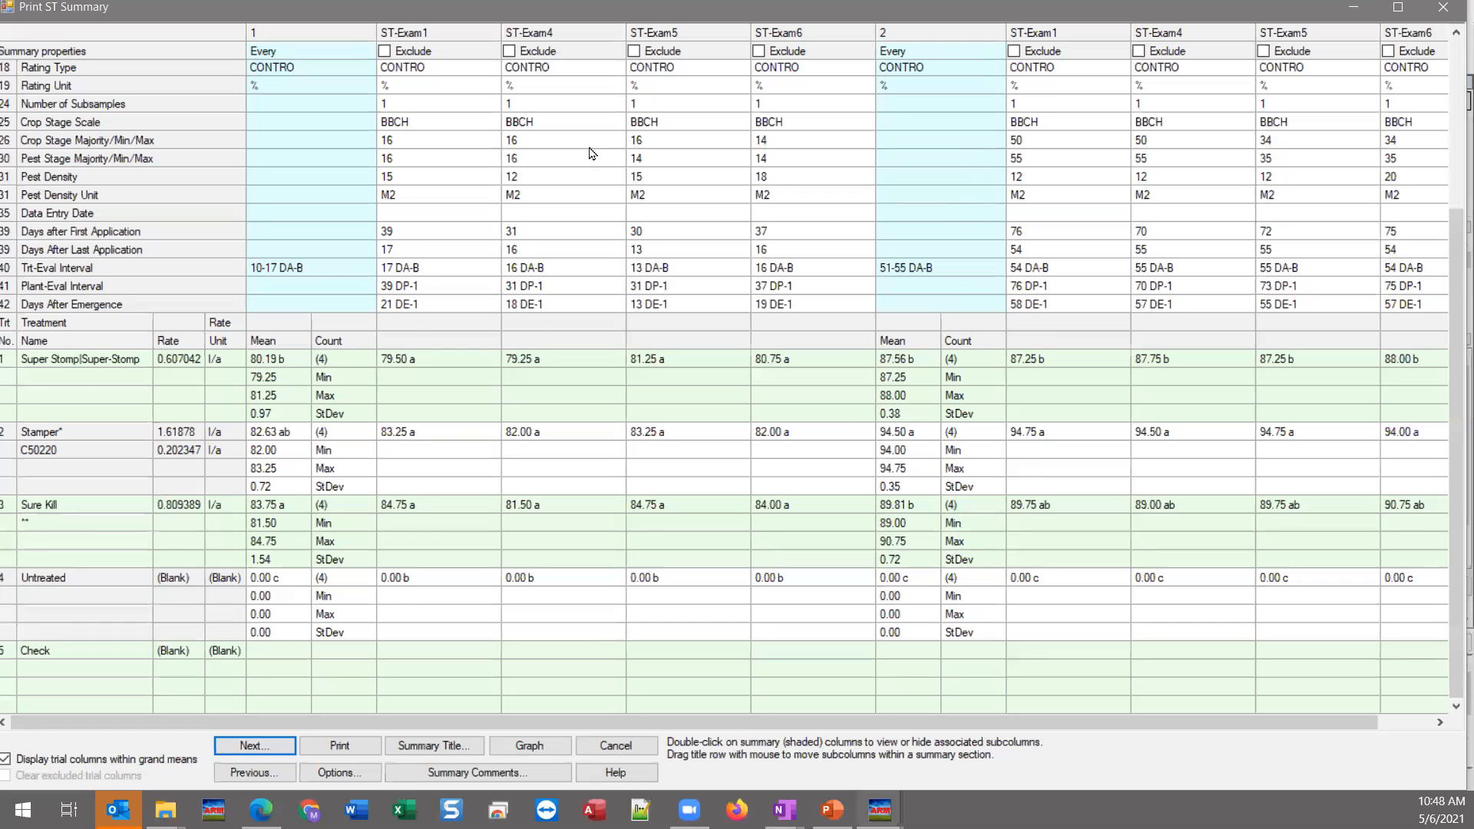
# - Check summary column 1's pest code, rating type and Trt-Eval Interval, and compare the interval with each matched trial's own Trt-Eval Interval
pyautogui.scroll(3, 643, 269)
pyautogui.scroll(2, 520, 182)
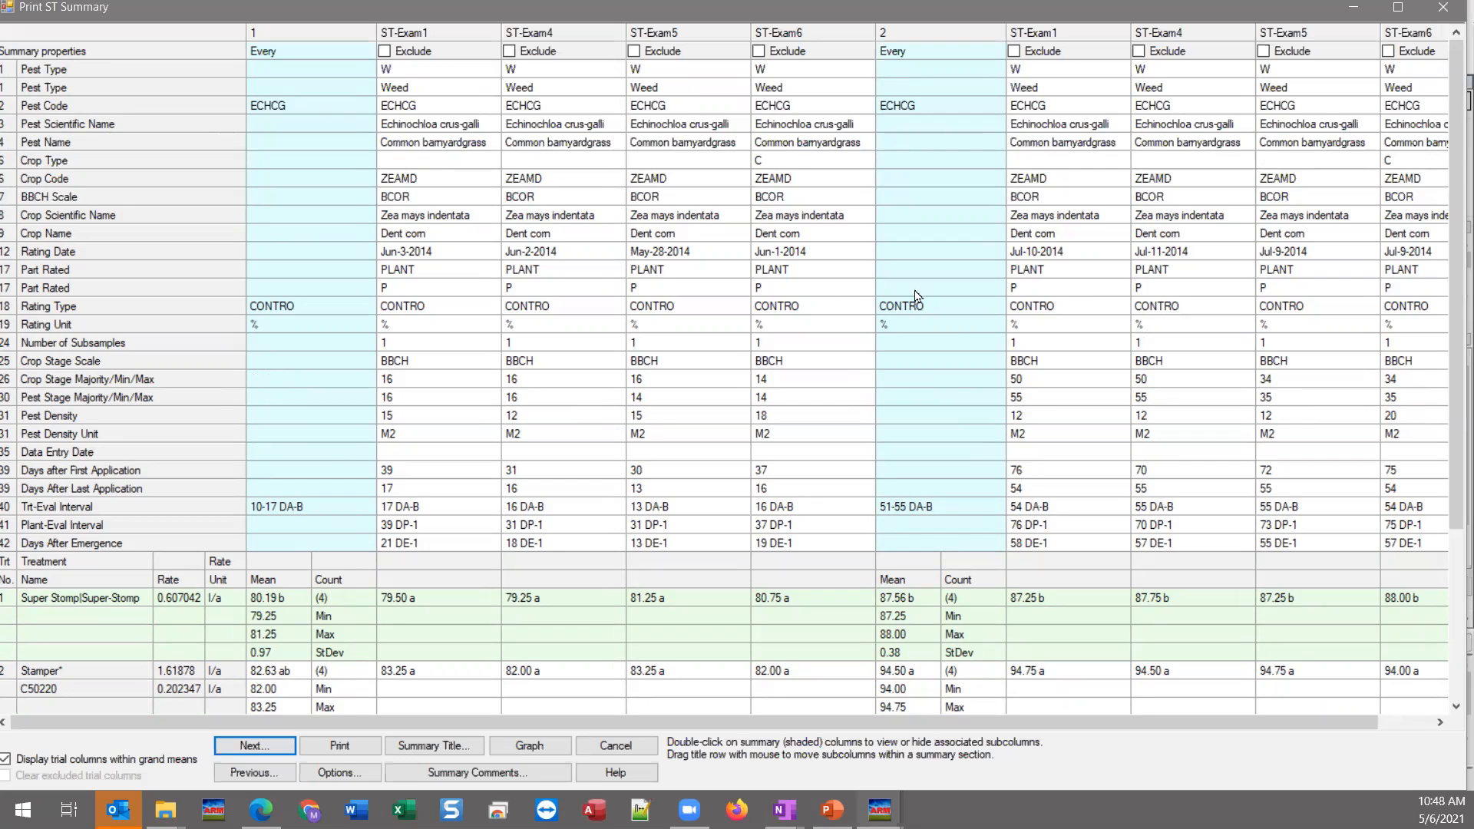
pyautogui.click(283, 107)
pyautogui.click(278, 310)
pyautogui.click(282, 512)
pyautogui.click(449, 511)
pyautogui.click(550, 508)
pyautogui.click(421, 513)
pyautogui.click(543, 513)
pyautogui.click(640, 516)
pyautogui.click(769, 516)
# - Compare the rating dates of the four trials under summary column 1, and look over the treatment means
pyautogui.click(507, 254)
pyautogui.click(432, 261)
pyautogui.click(555, 261)
pyautogui.click(699, 250)
pyautogui.click(799, 261)
pyautogui.scroll(-4, 553, 499)
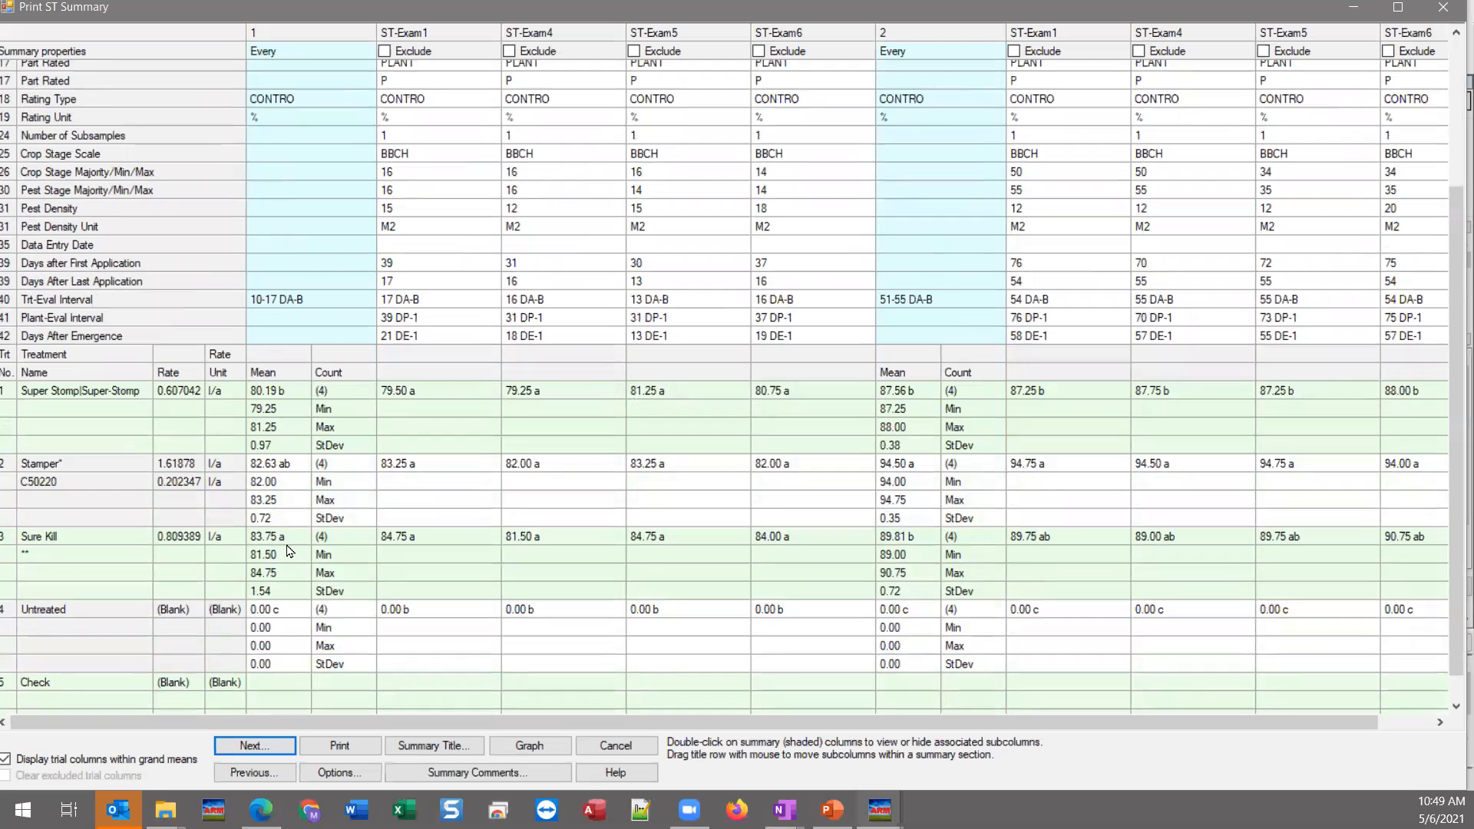
pyautogui.scroll(3, 998, 234)
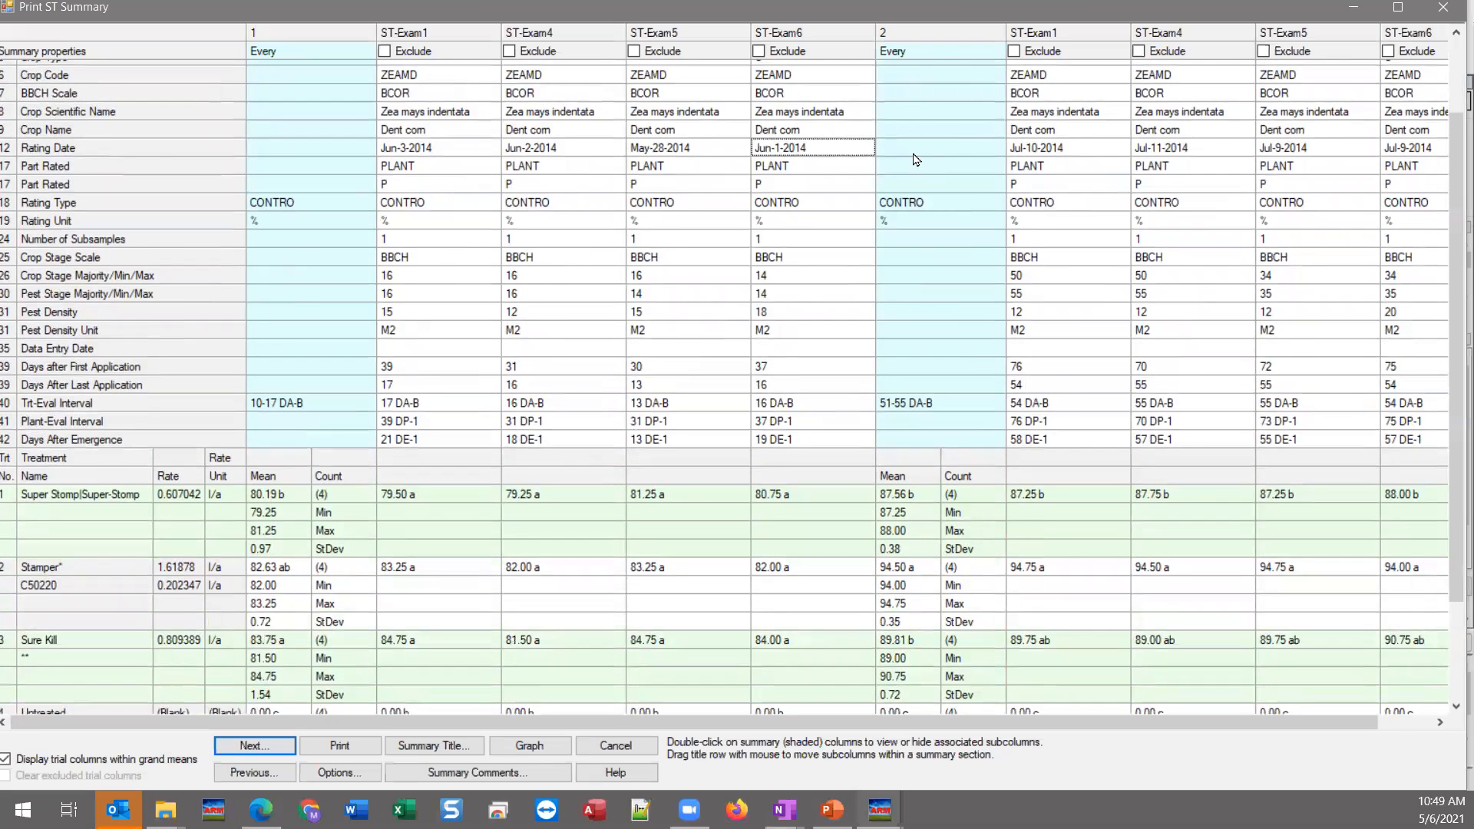
pyautogui.scroll(2, 919, 131)
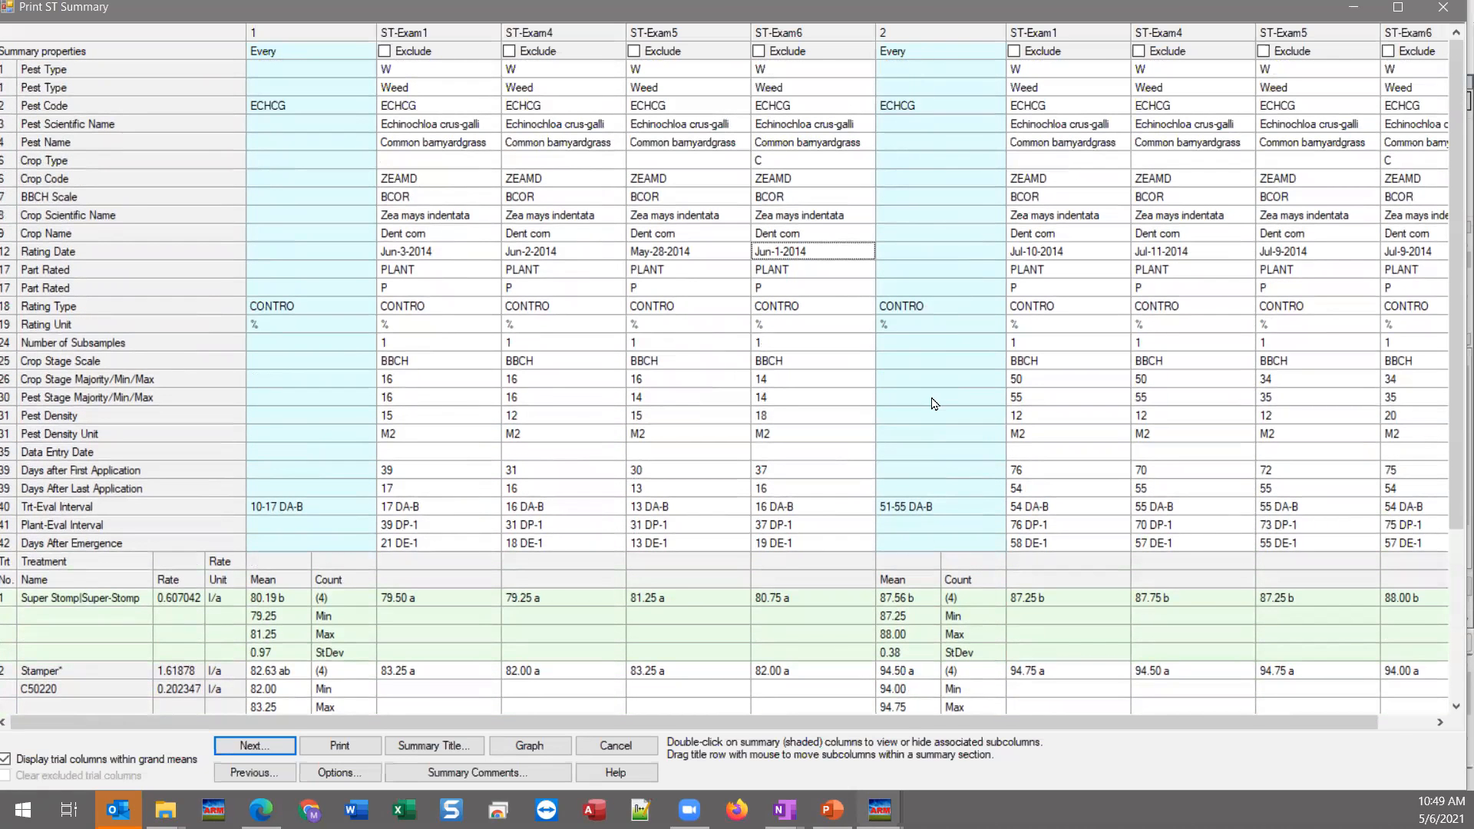
# - Examine summary column 2's Trt-Eval Interval and its trial columns down to the treatment means, and close the summary
pyautogui.click(918, 510)
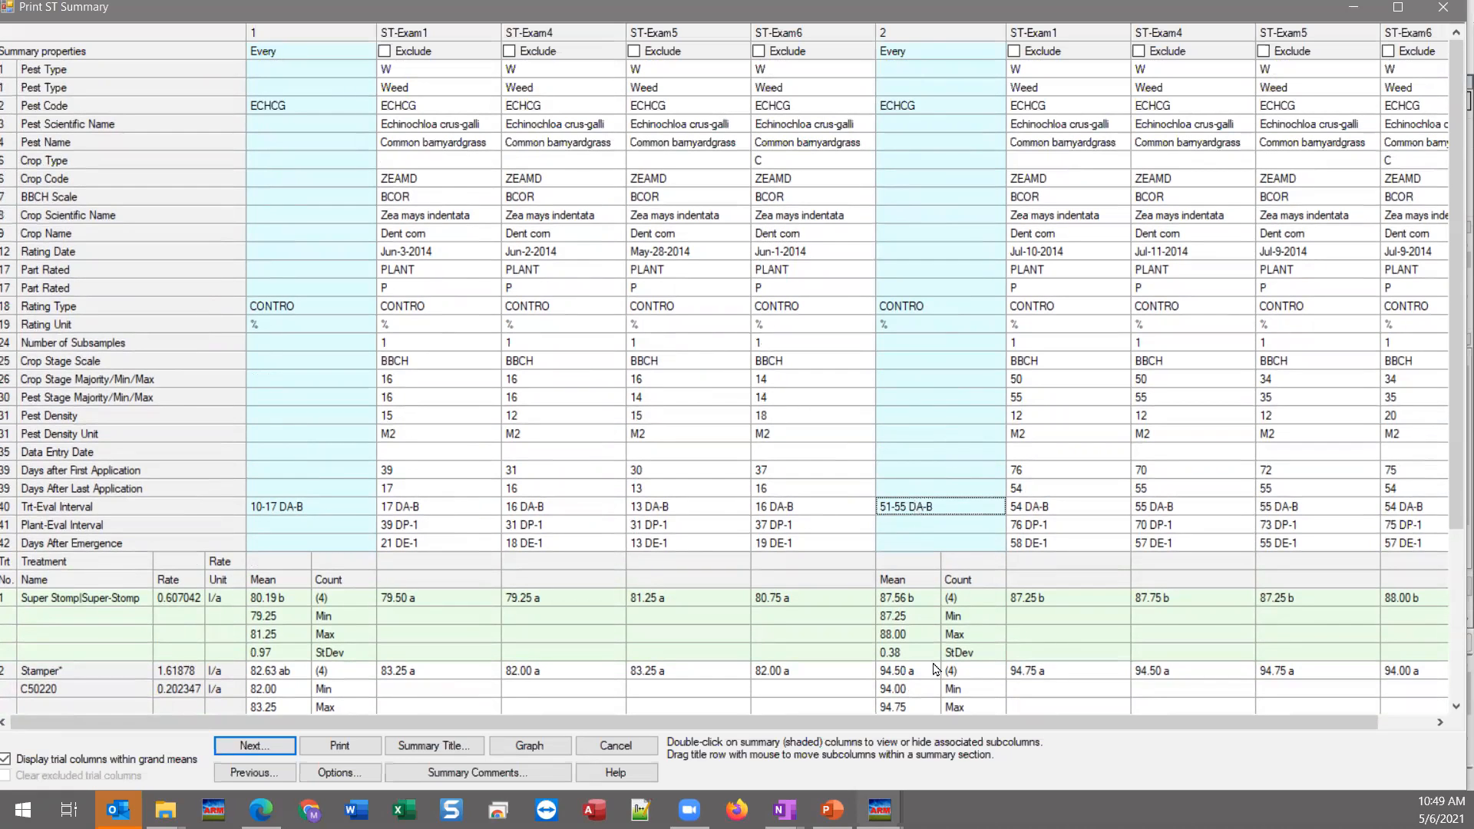
pyautogui.moveTo(954, 726); pyautogui.dragTo(1214, 733)
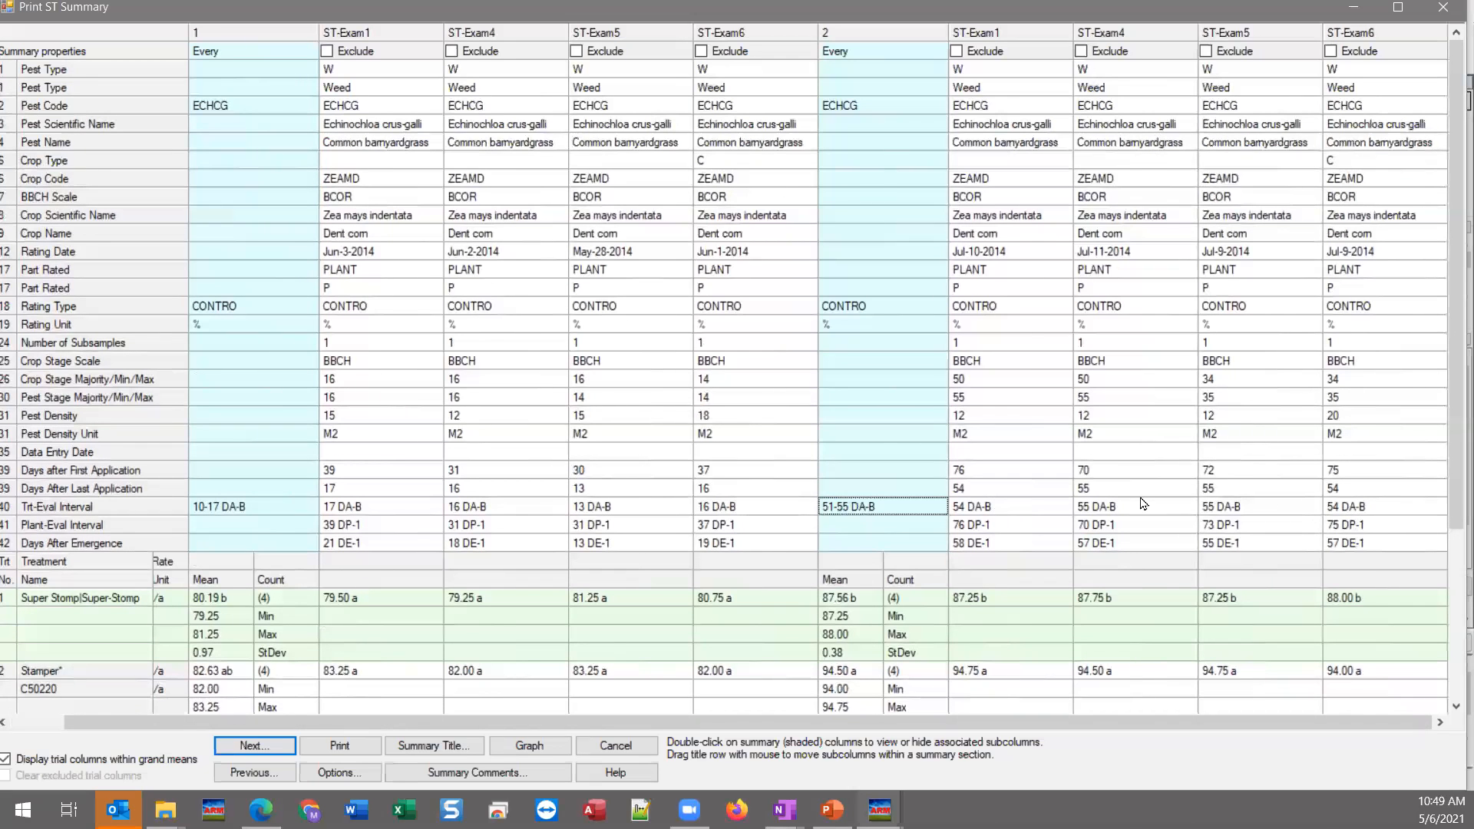
pyautogui.scroll(-4, 1098, 470)
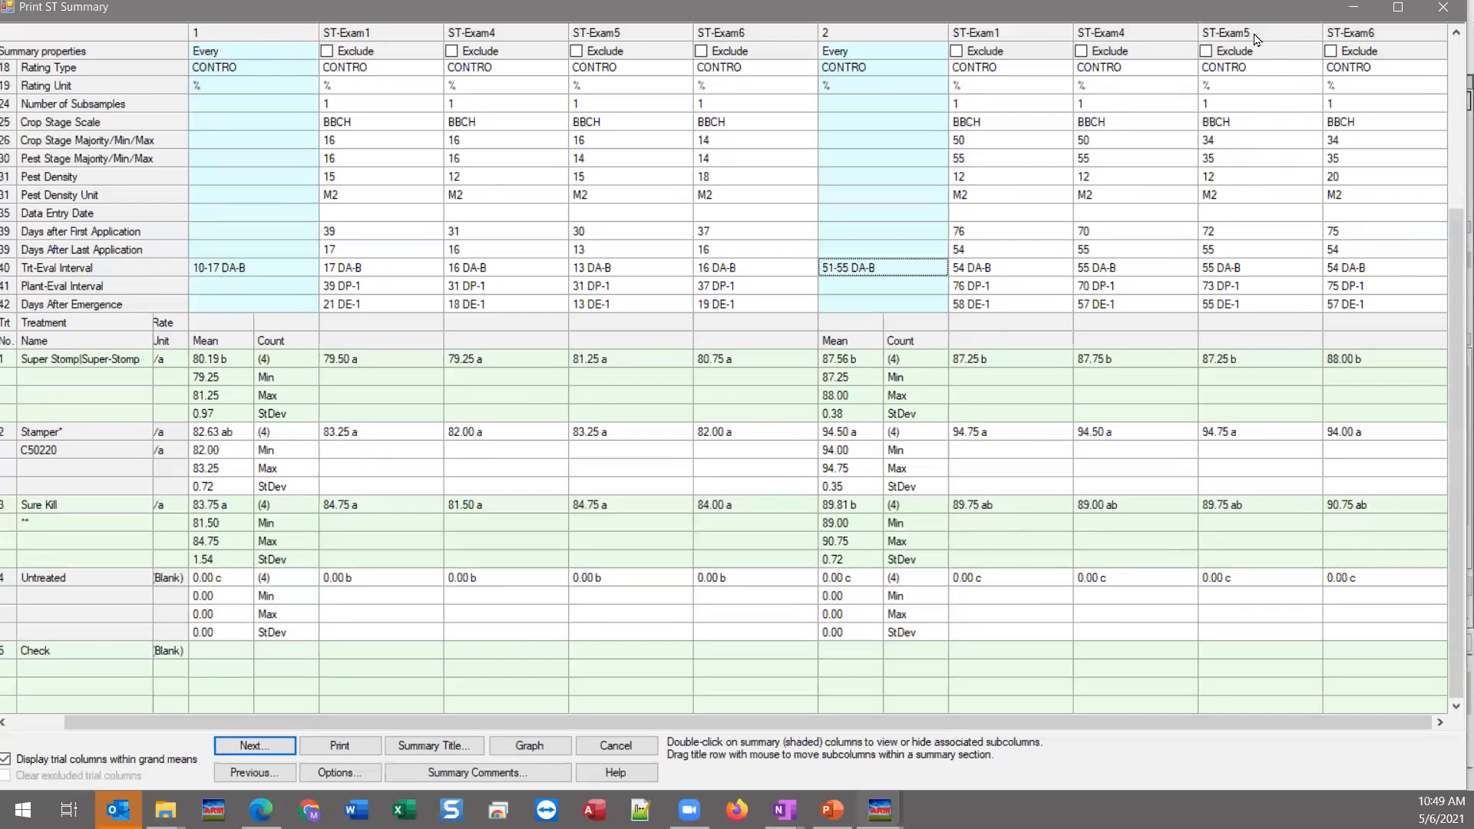
pyautogui.click(1443, 9)
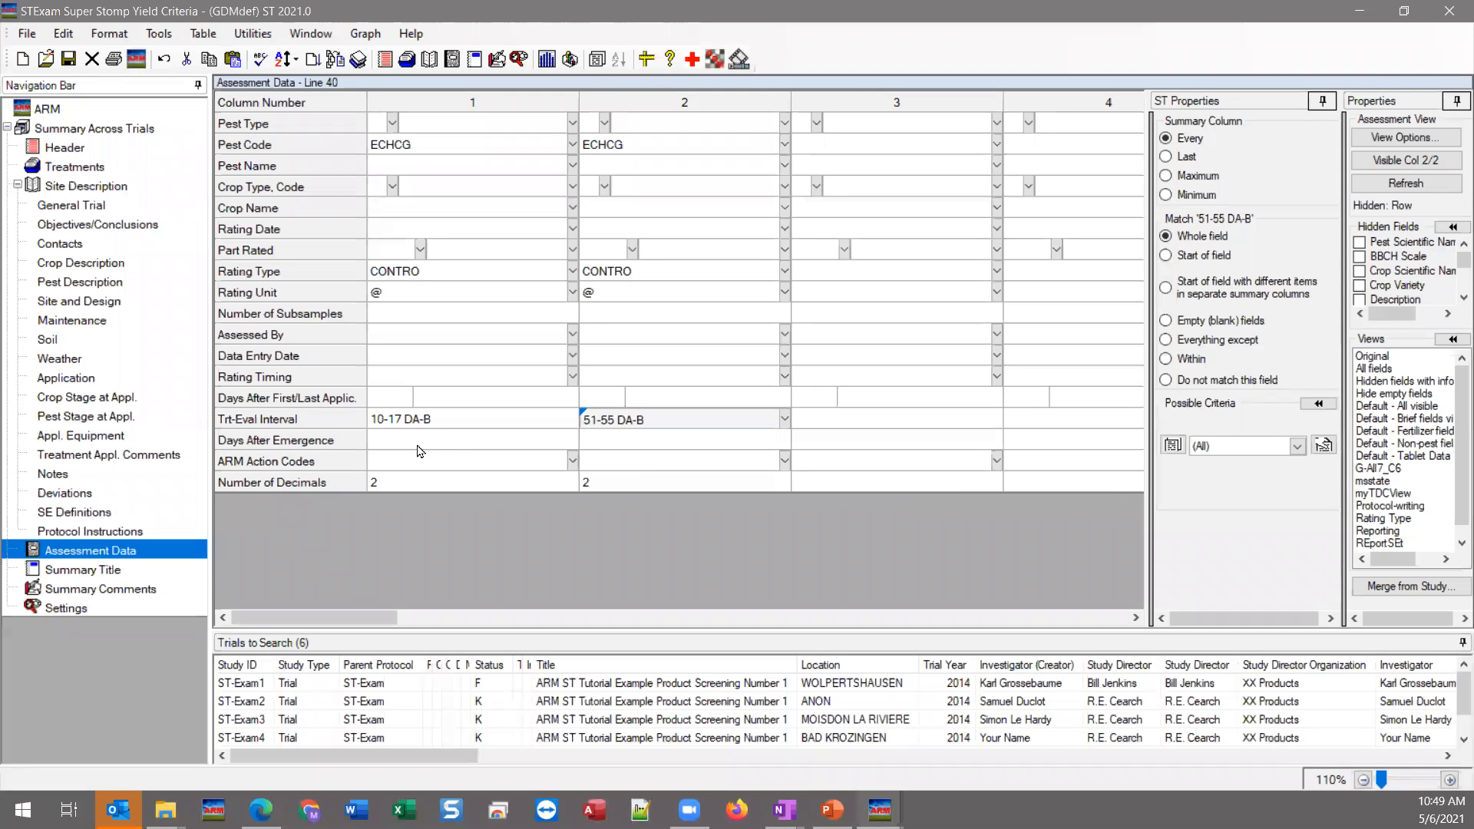
# - Look through the Rating Timing codes available for assessment column 1, including A0, A1 and A2, and close the list without choosing one
pyautogui.click(417, 376)
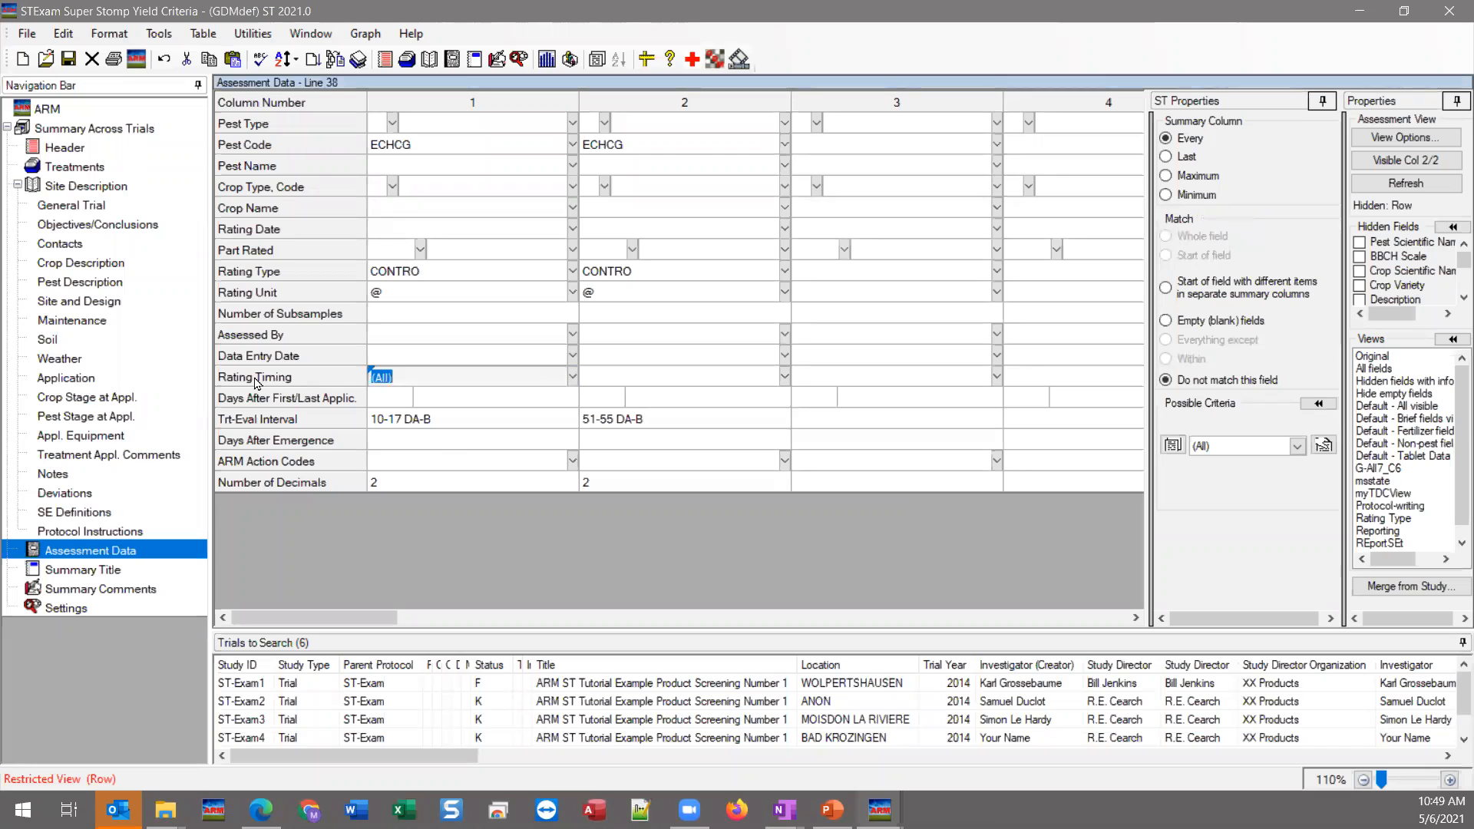
pyautogui.click(575, 377)
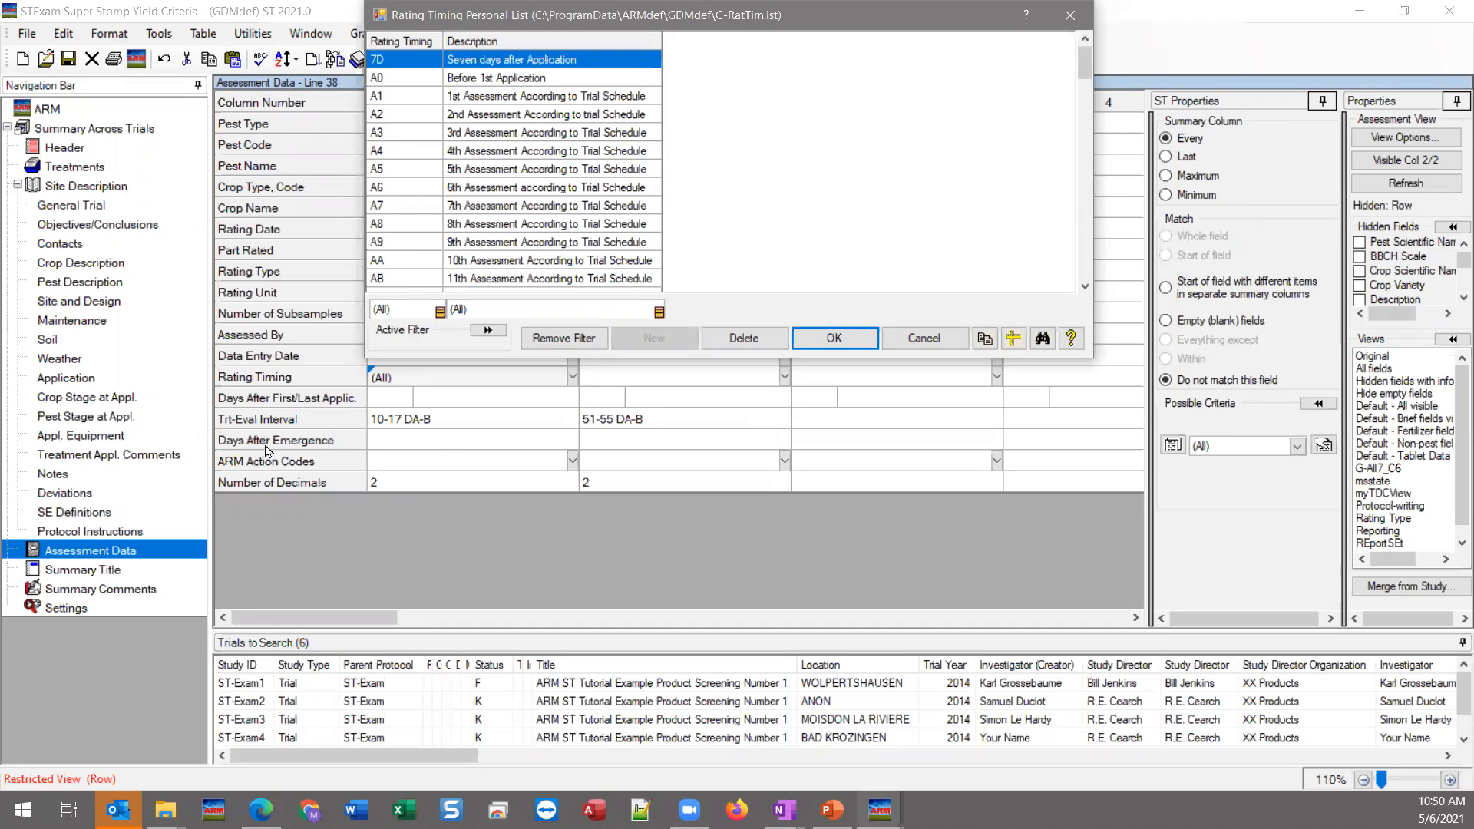
pyautogui.moveTo(615, 19); pyautogui.dragTo(707, 65)
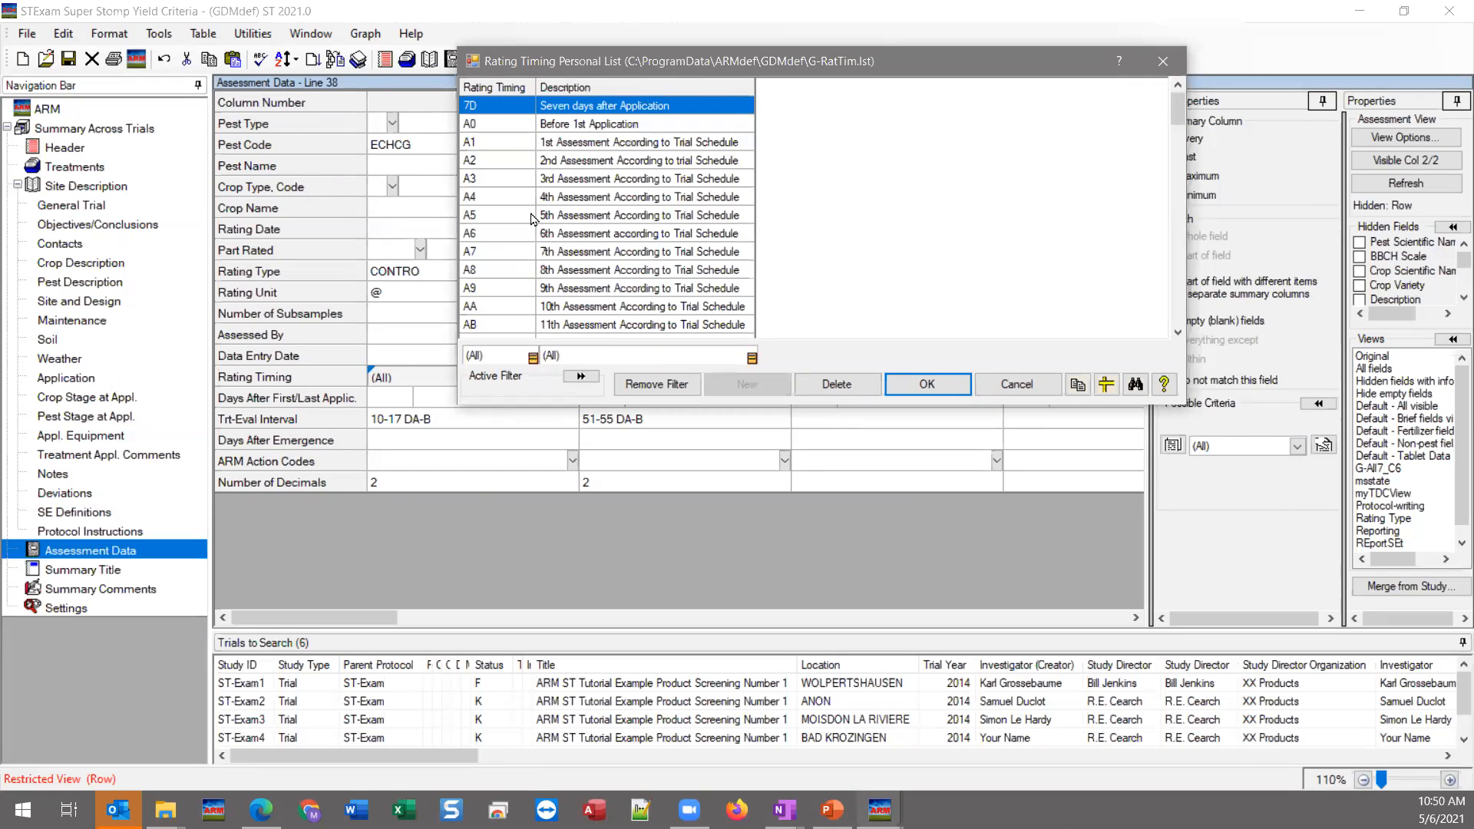
pyautogui.click(578, 126)
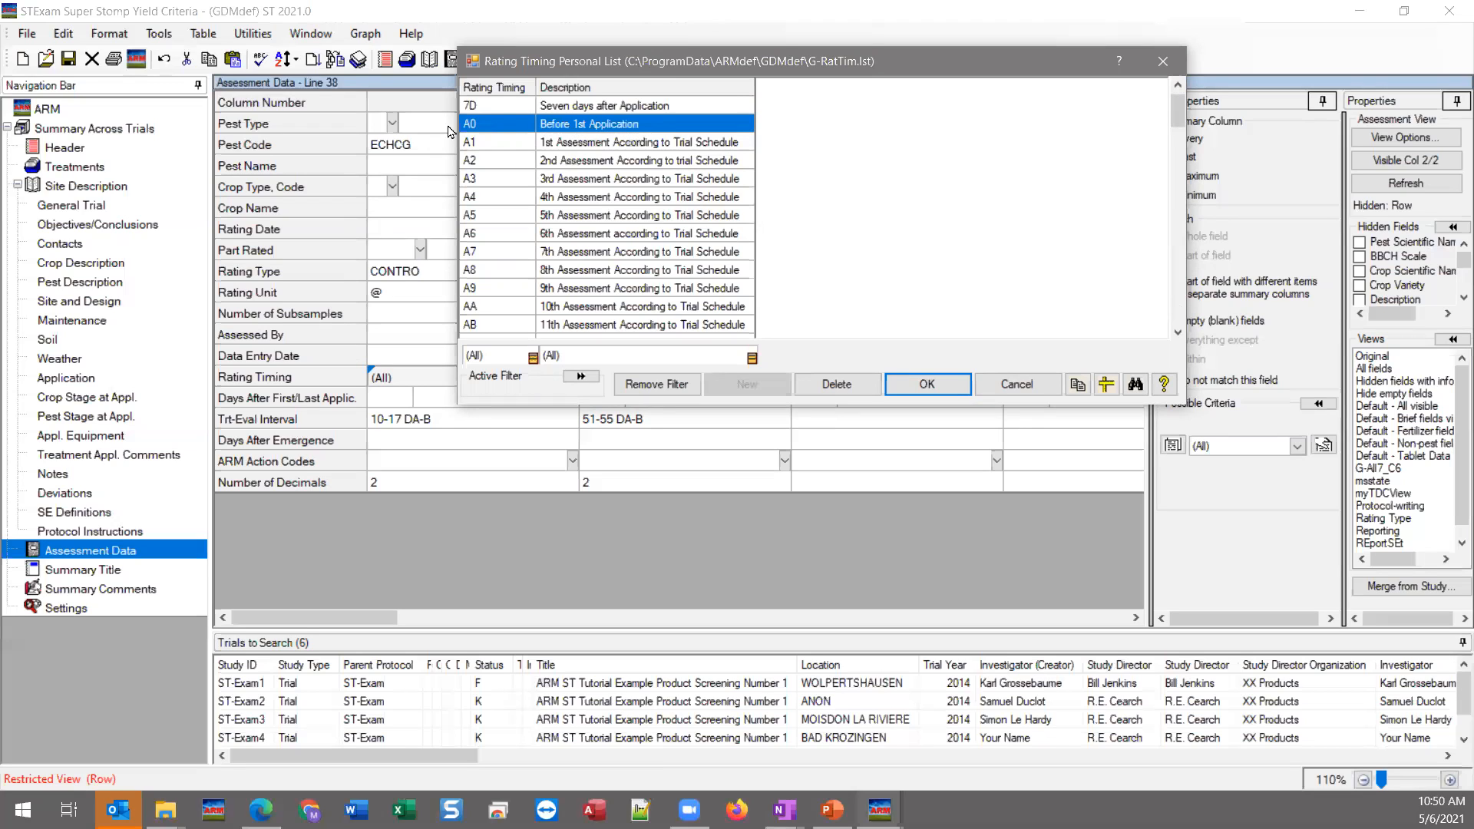
pyautogui.click(495, 145)
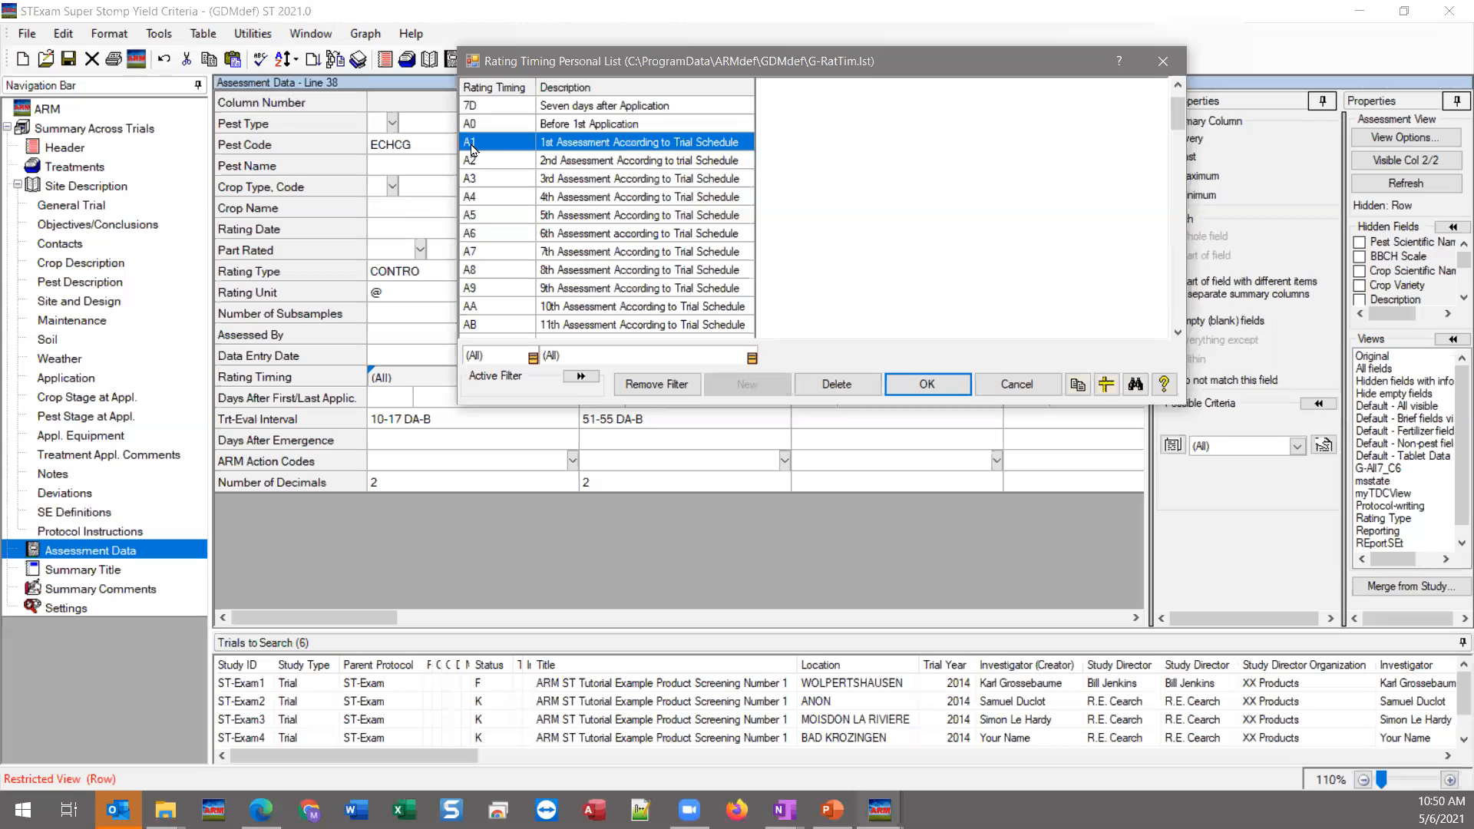
pyautogui.moveTo(599, 67); pyautogui.dragTo(802, 76)
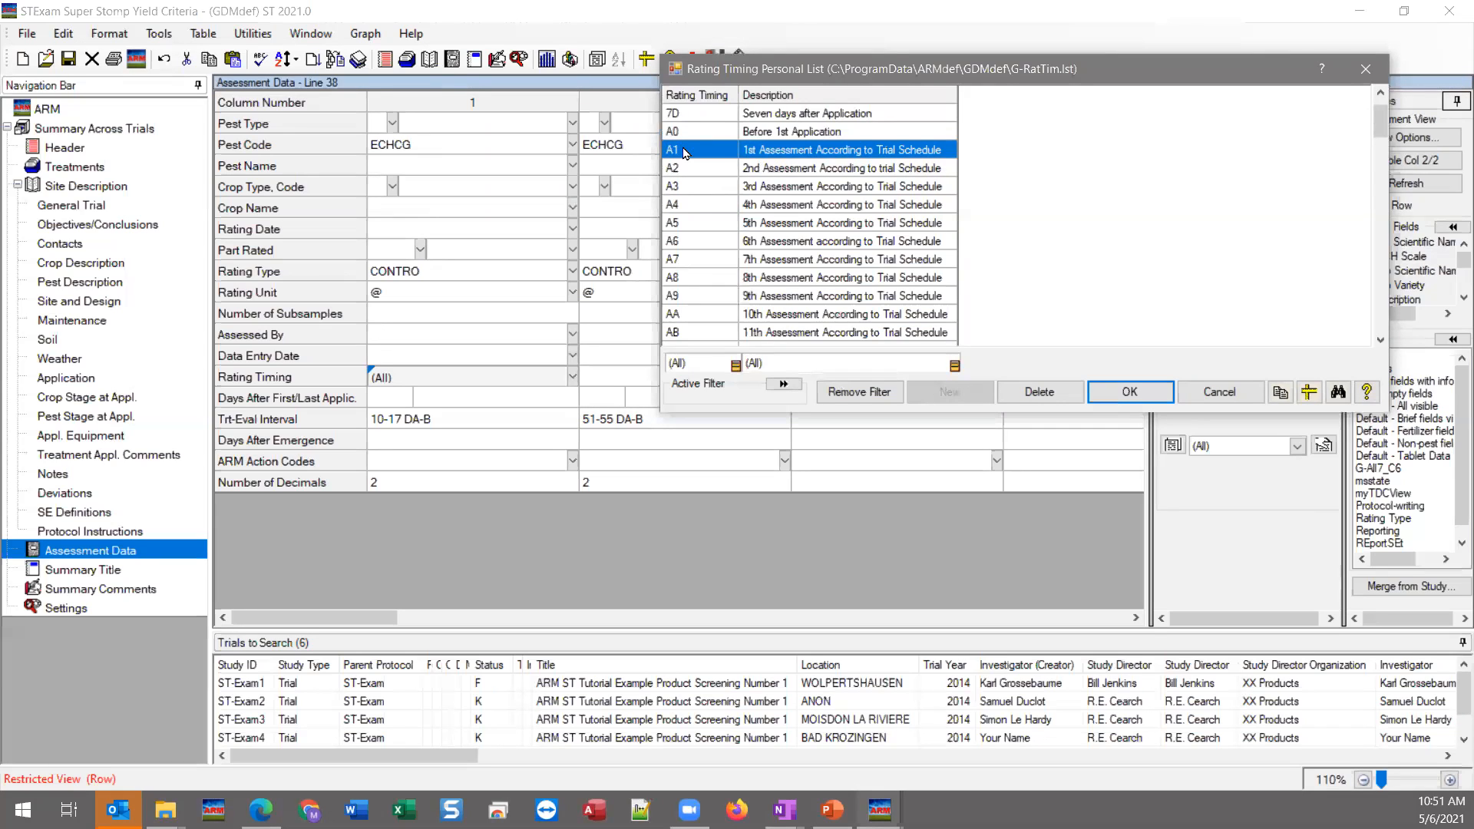
pyautogui.click(732, 170)
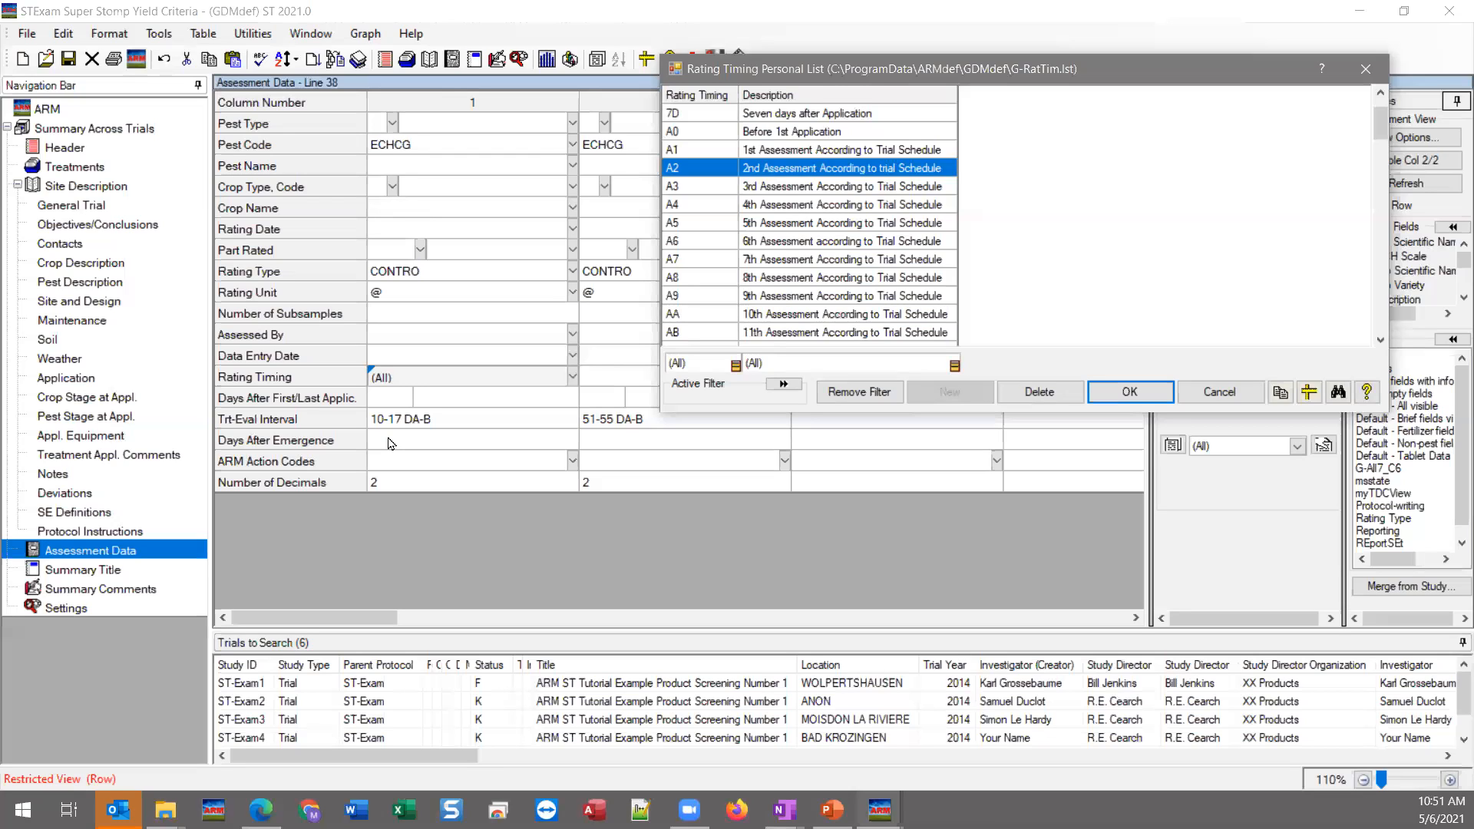
pyautogui.click(1365, 73)
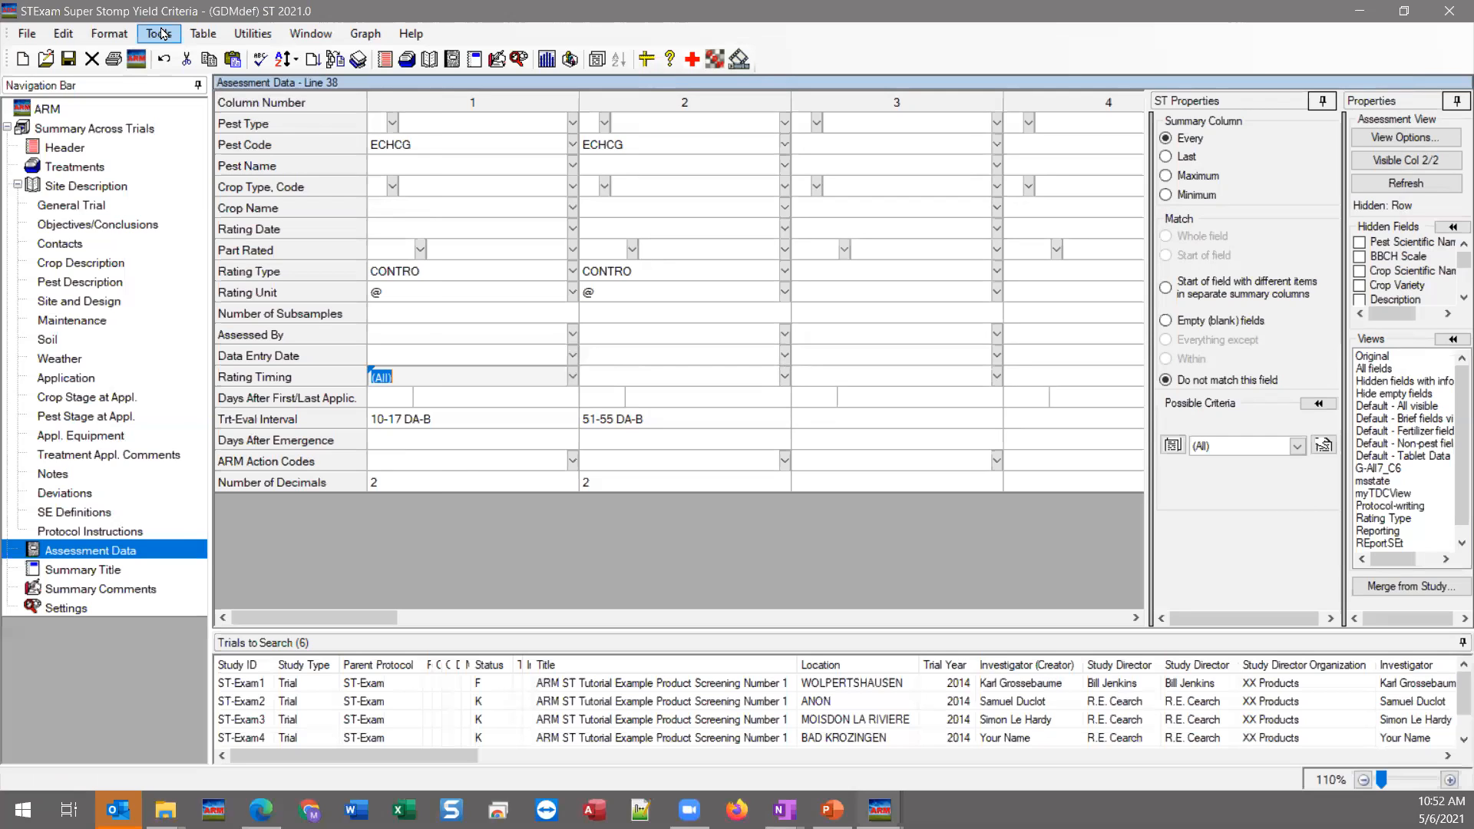
# - Open the ARM ST summary options and review the mean comparison tests, keeping Duncan's New MRT
pyautogui.click(162, 34)
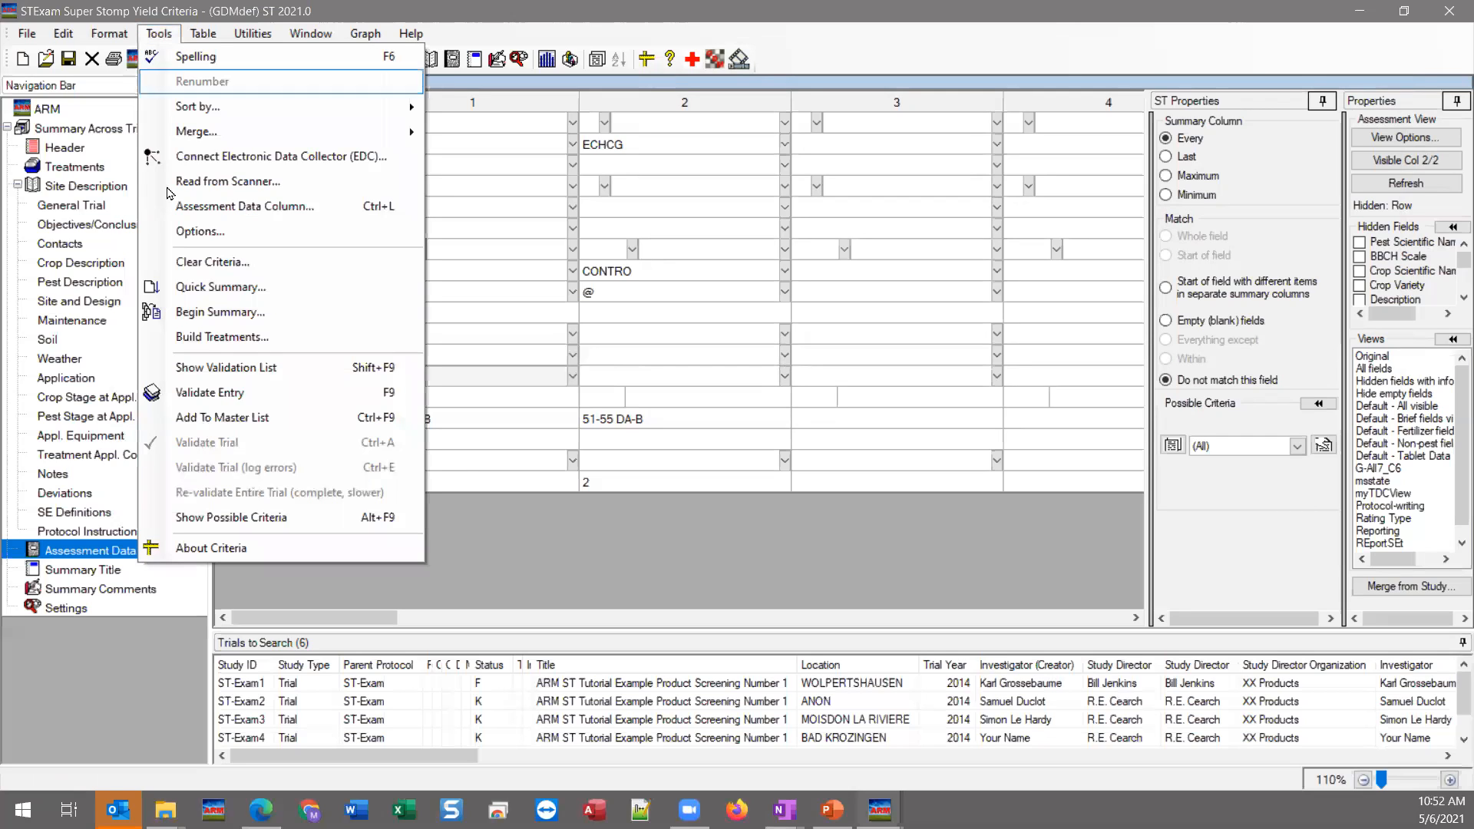
pyautogui.click(242, 233)
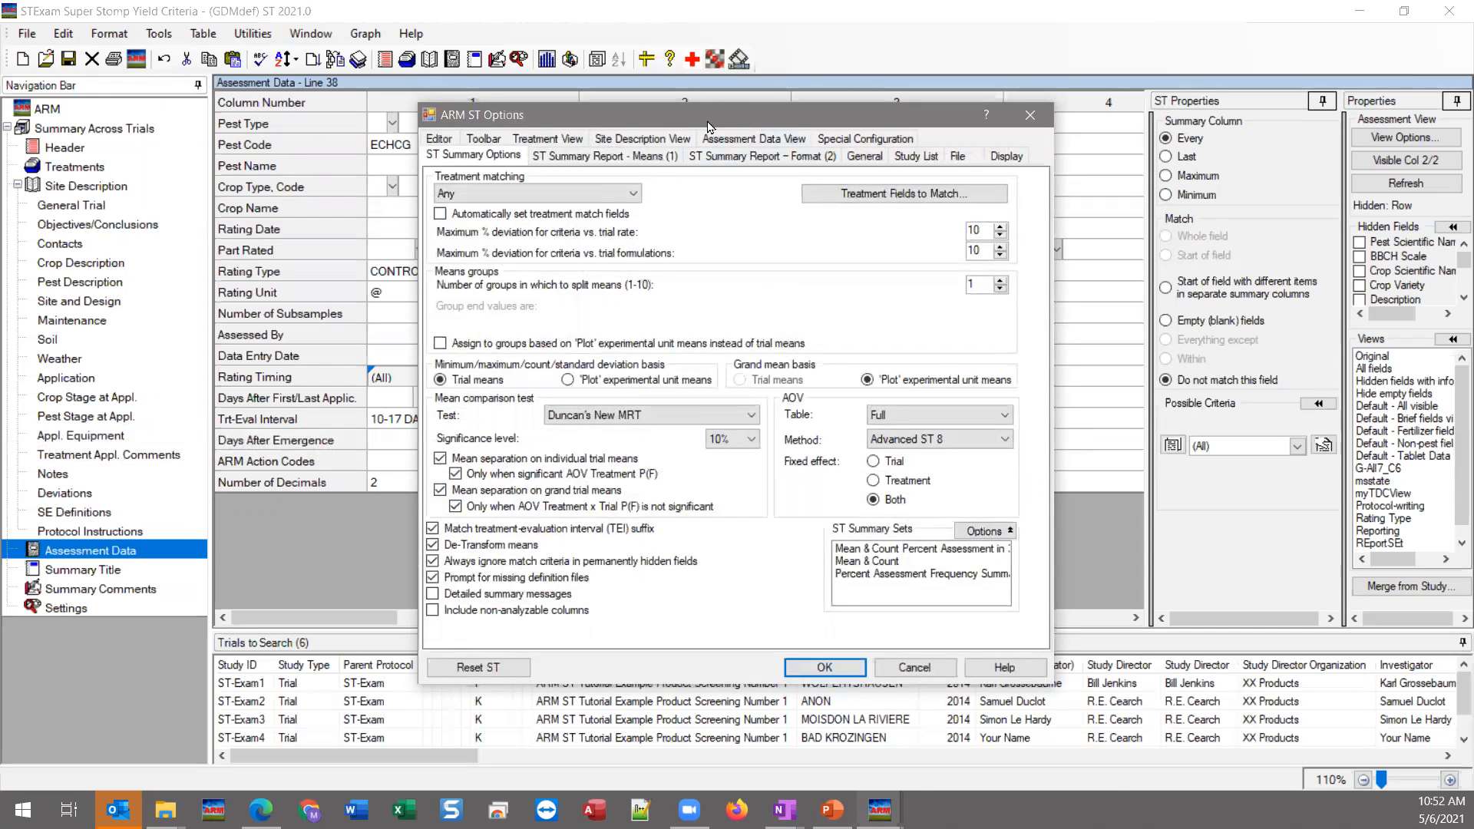
pyautogui.moveTo(707, 113); pyautogui.dragTo(692, 103)
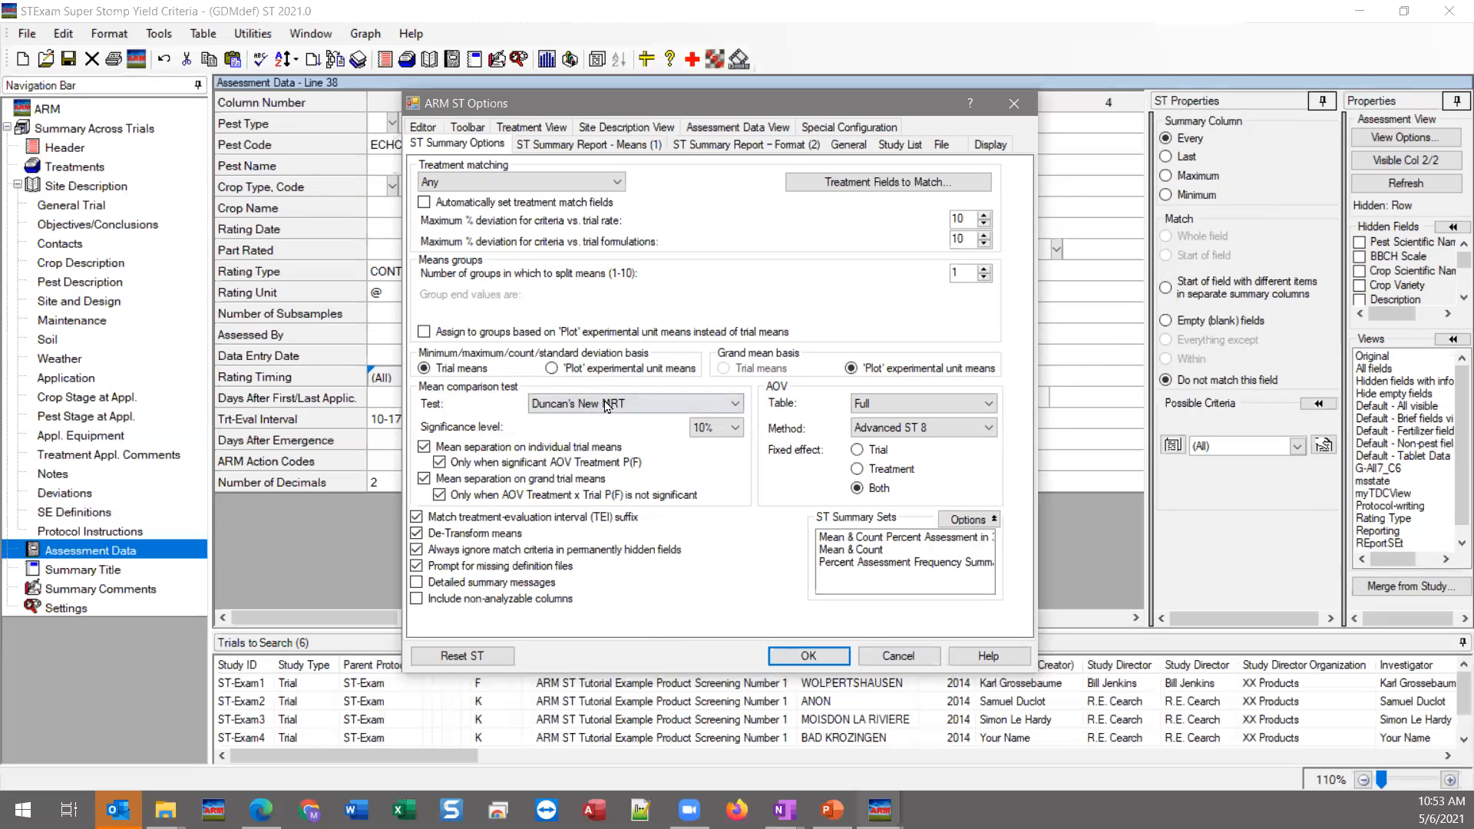
pyautogui.click(644, 408)
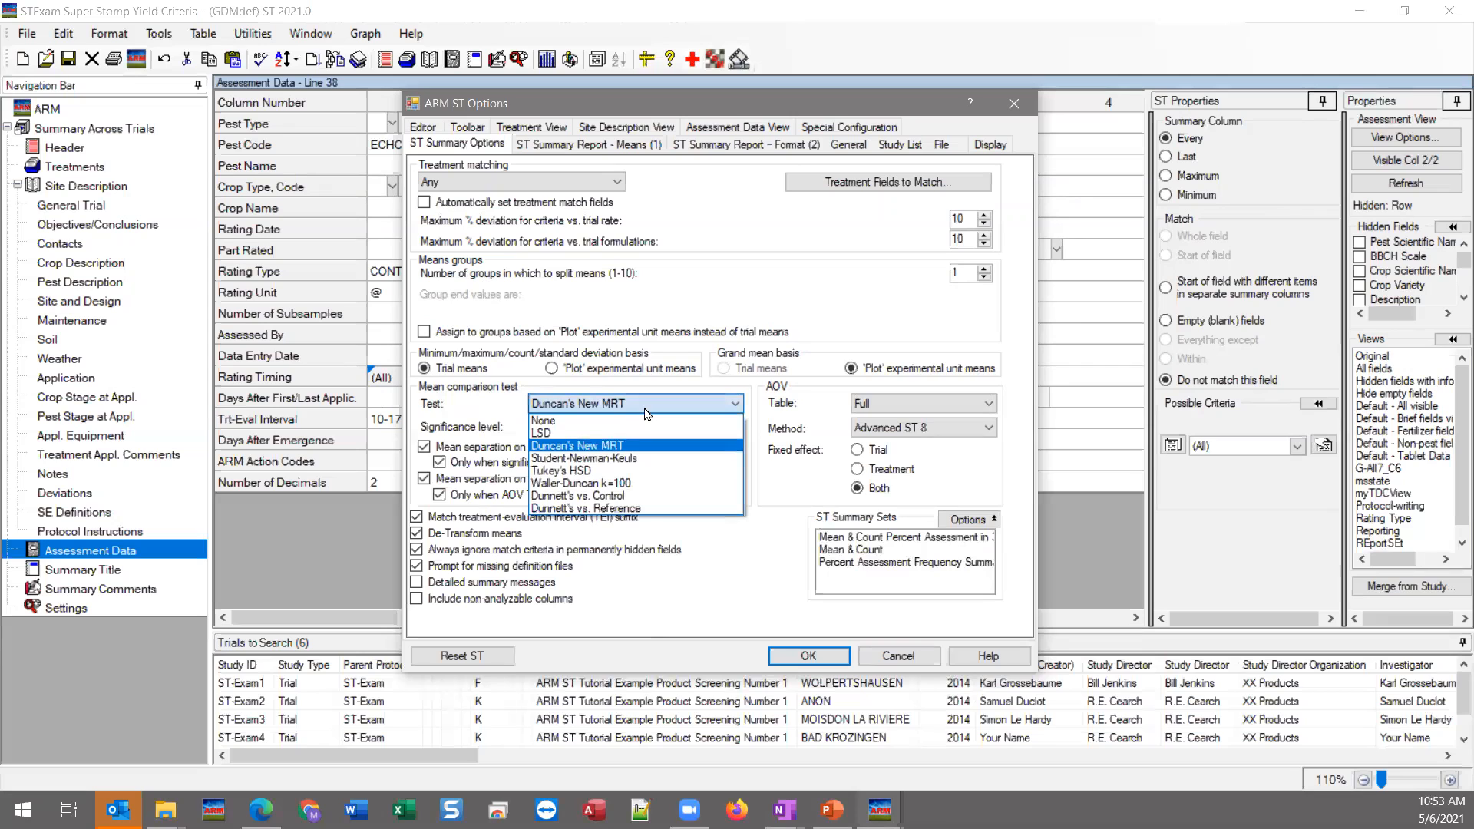
pyautogui.click(645, 411)
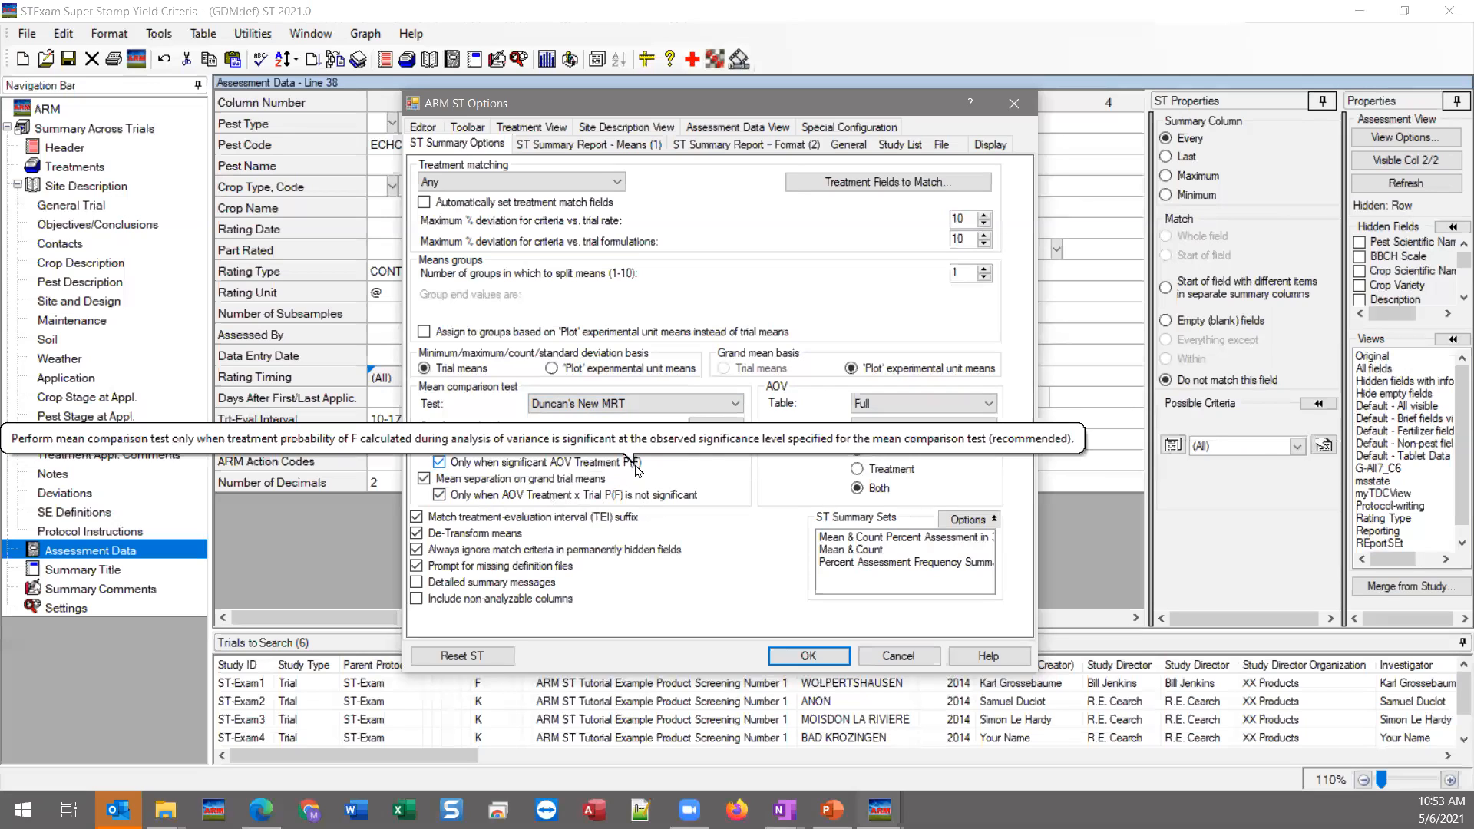
# - Keep Advanced ST 8 as the AOV method and set the fixed effect to Treatment
pyautogui.moveTo(676, 498)
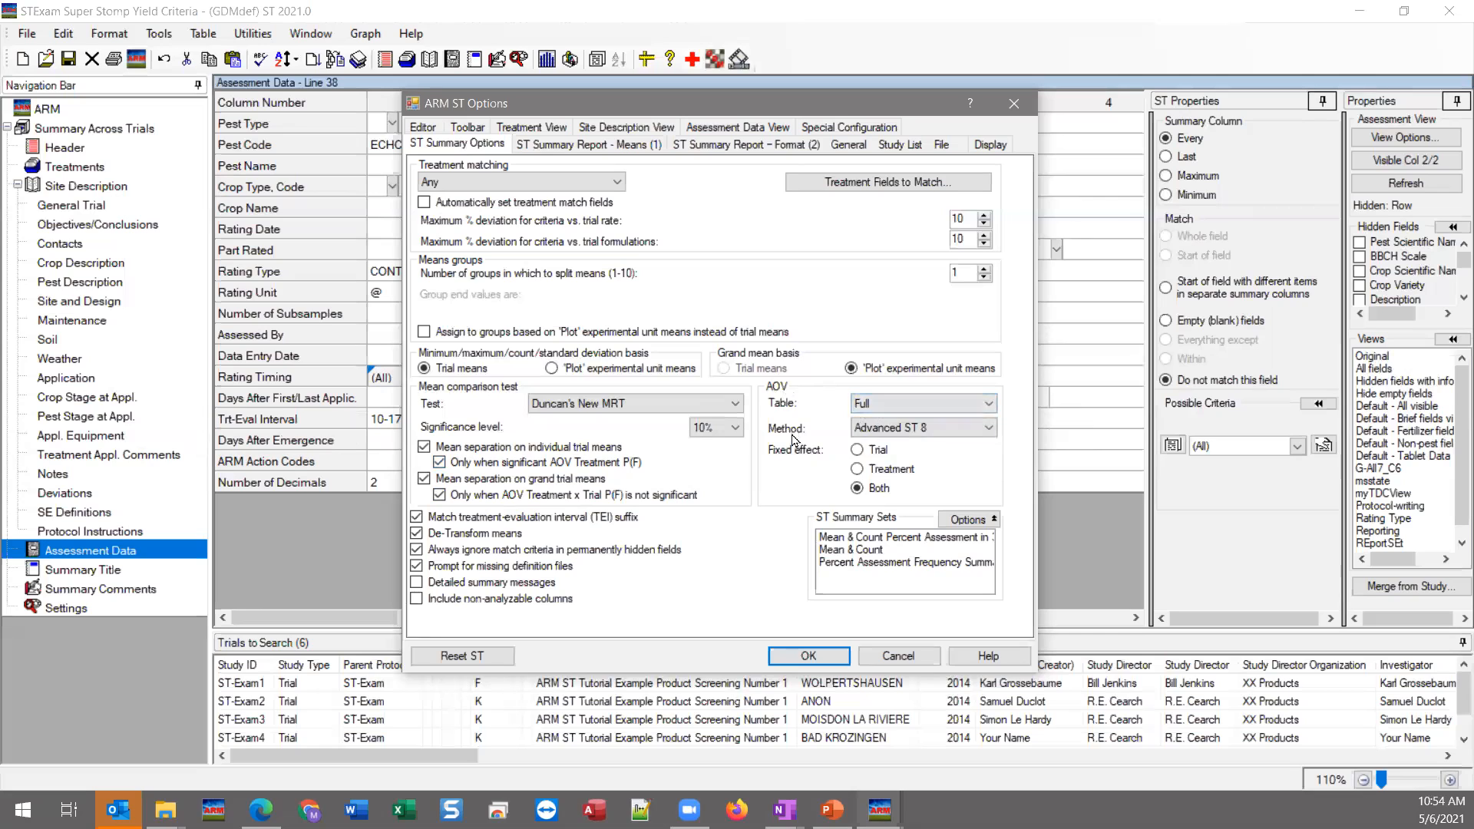
pyautogui.click(943, 430)
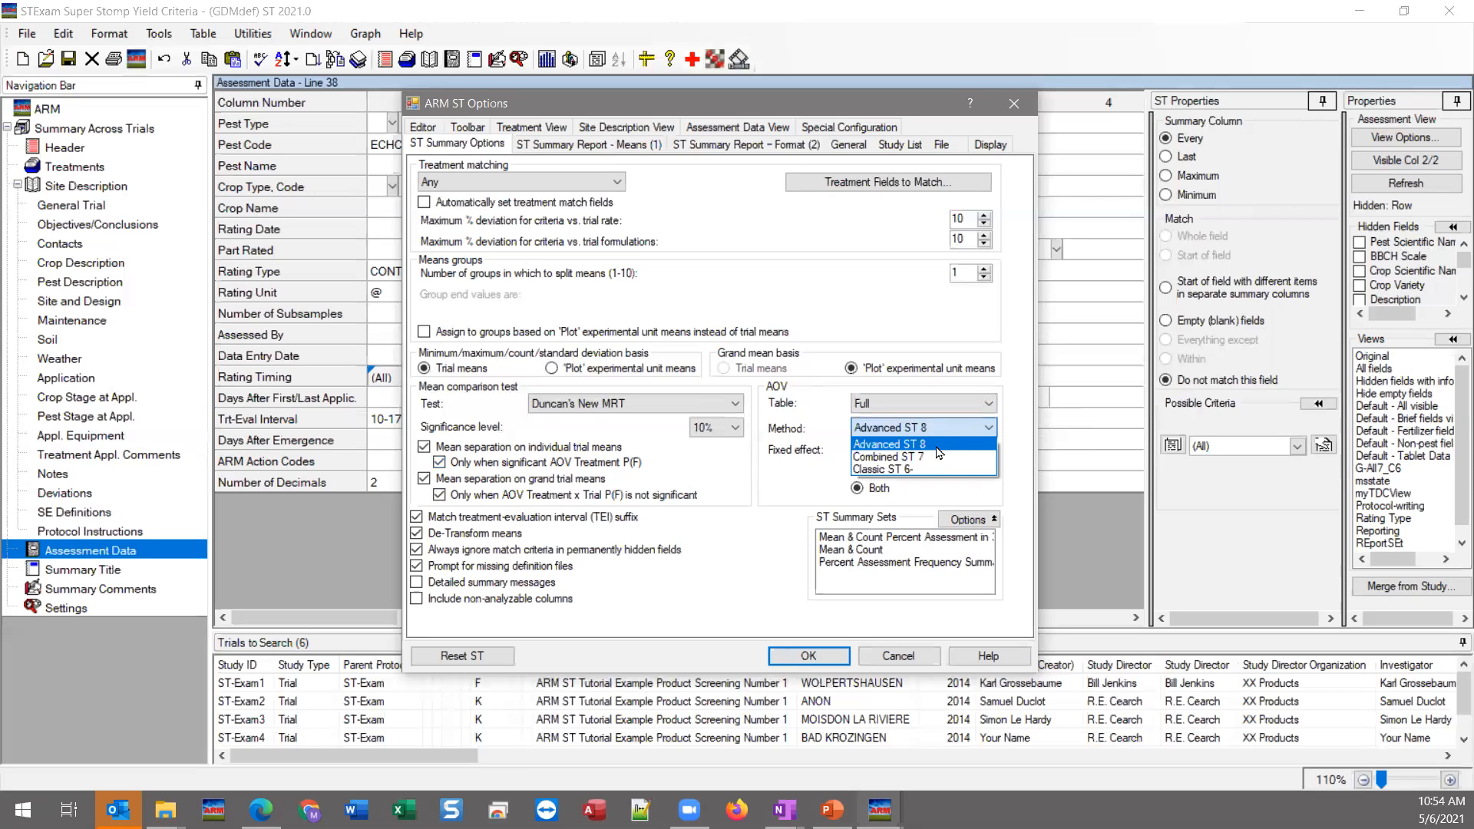
pyautogui.click(938, 450)
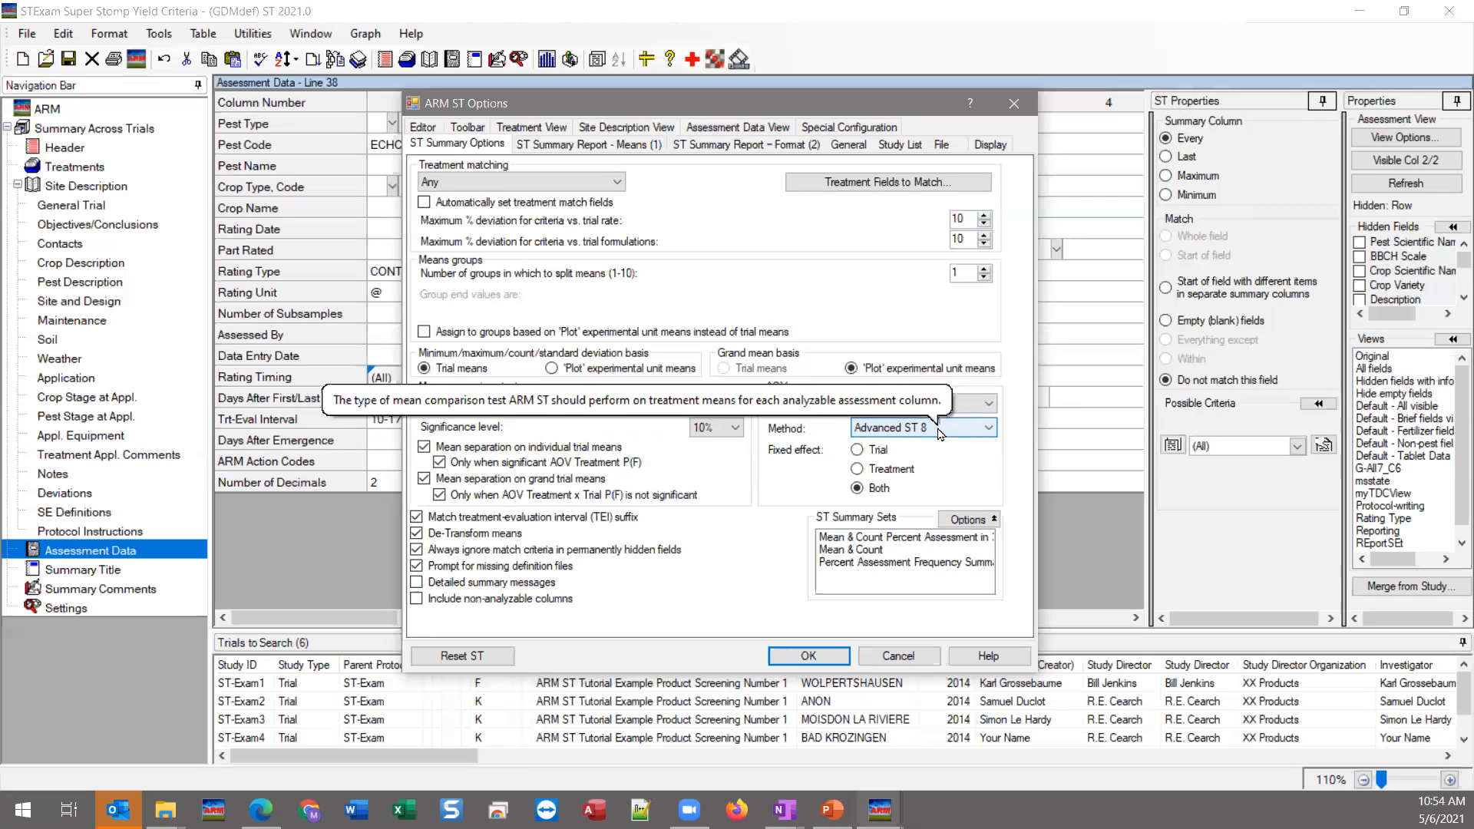
pyautogui.click(885, 473)
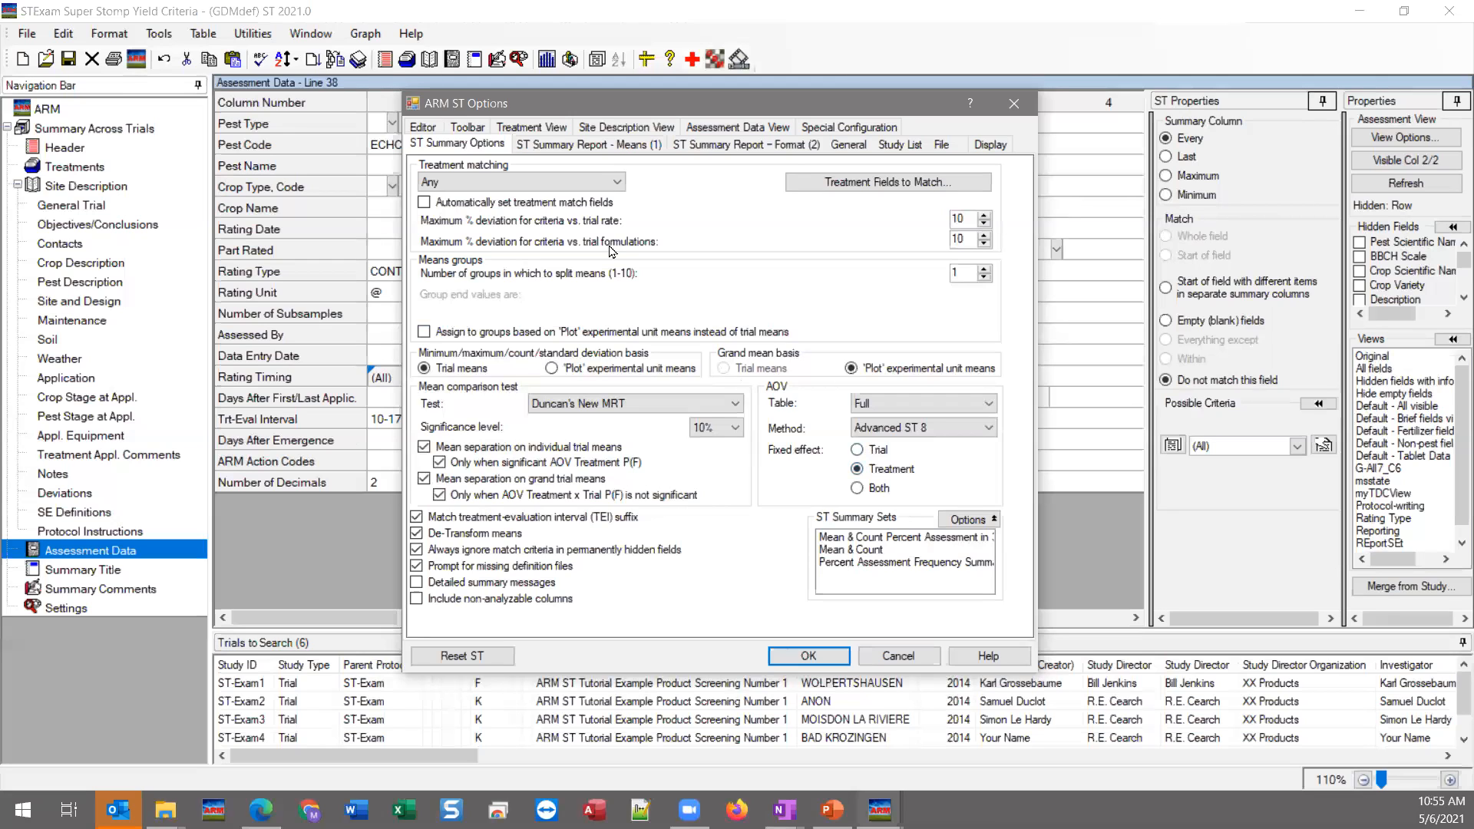
# - Review the summary report's means options, enable dropping equivalent treatments from the summary, and apply the options
pyautogui.click(545, 145)
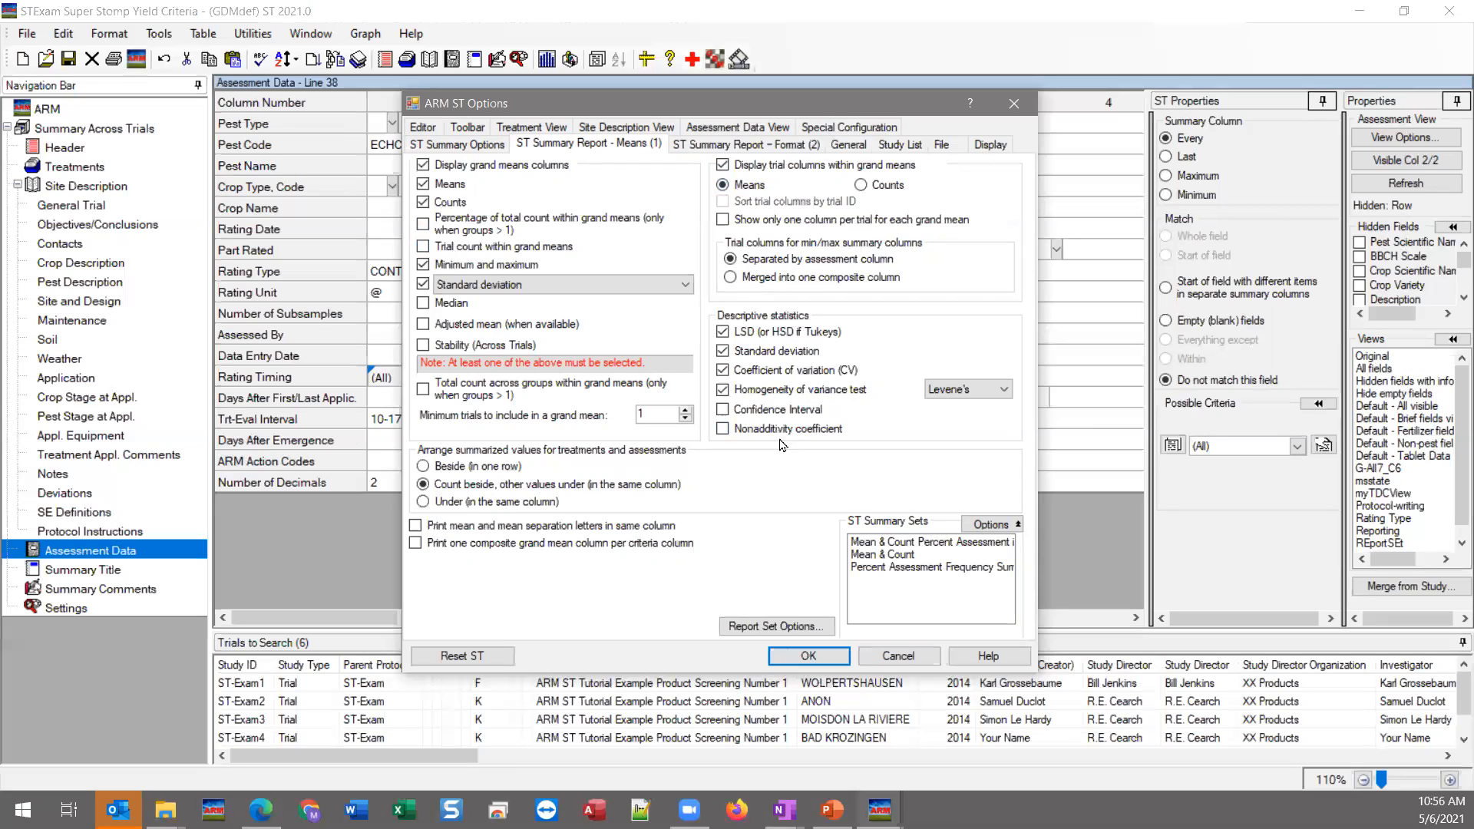
pyautogui.click(750, 152)
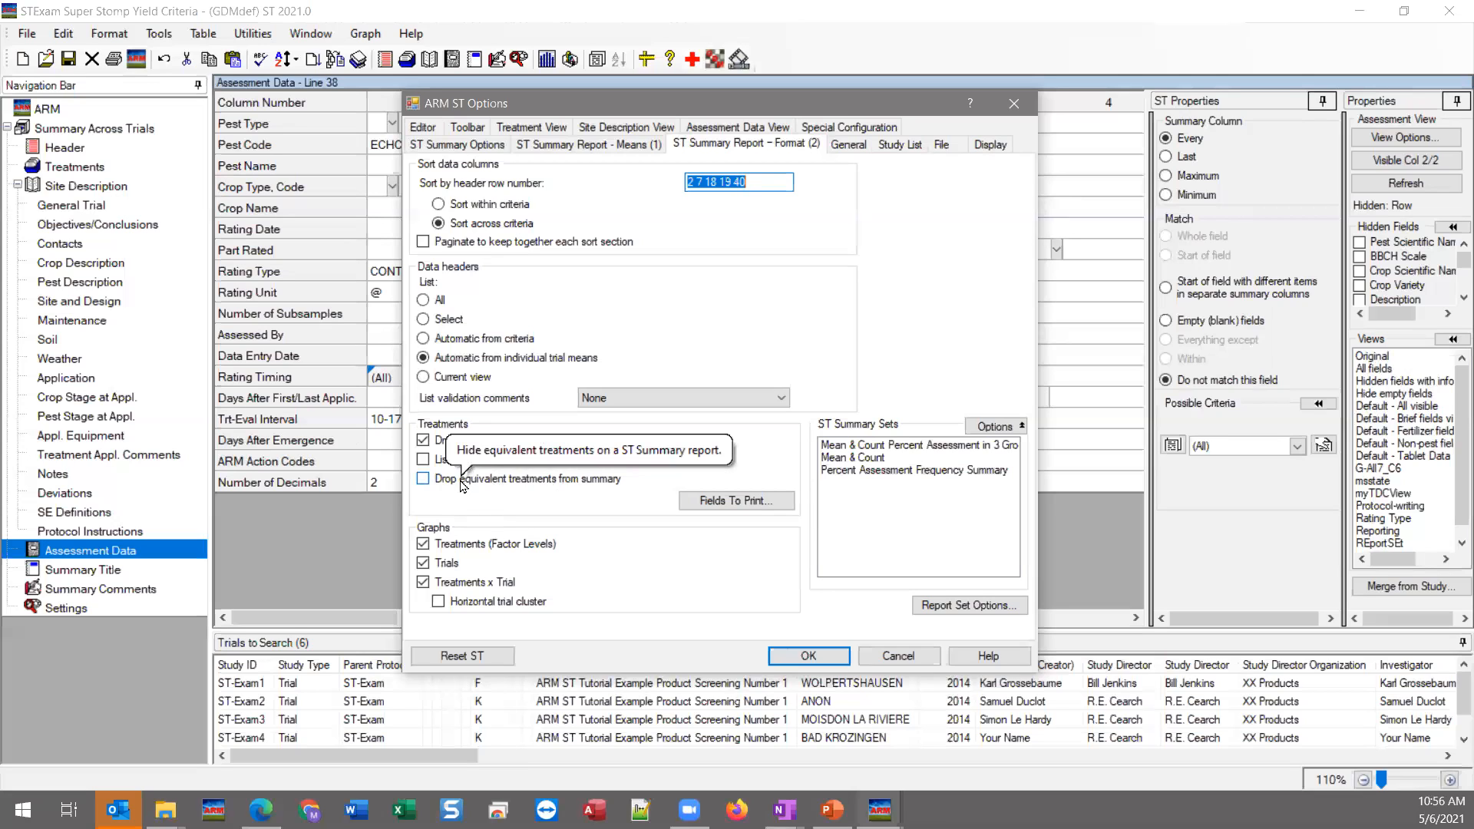
pyautogui.click(512, 485)
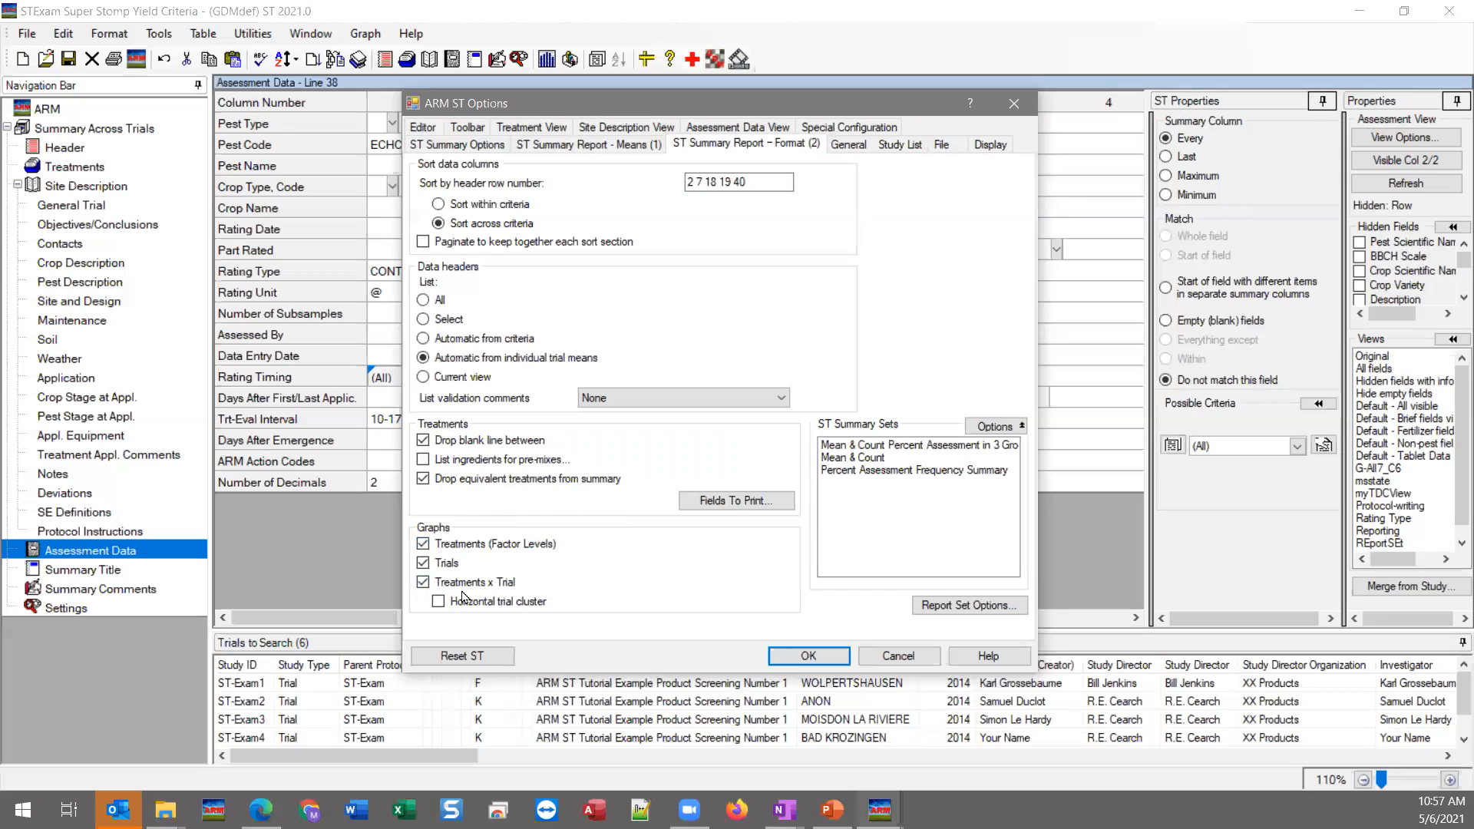
pyautogui.click(807, 655)
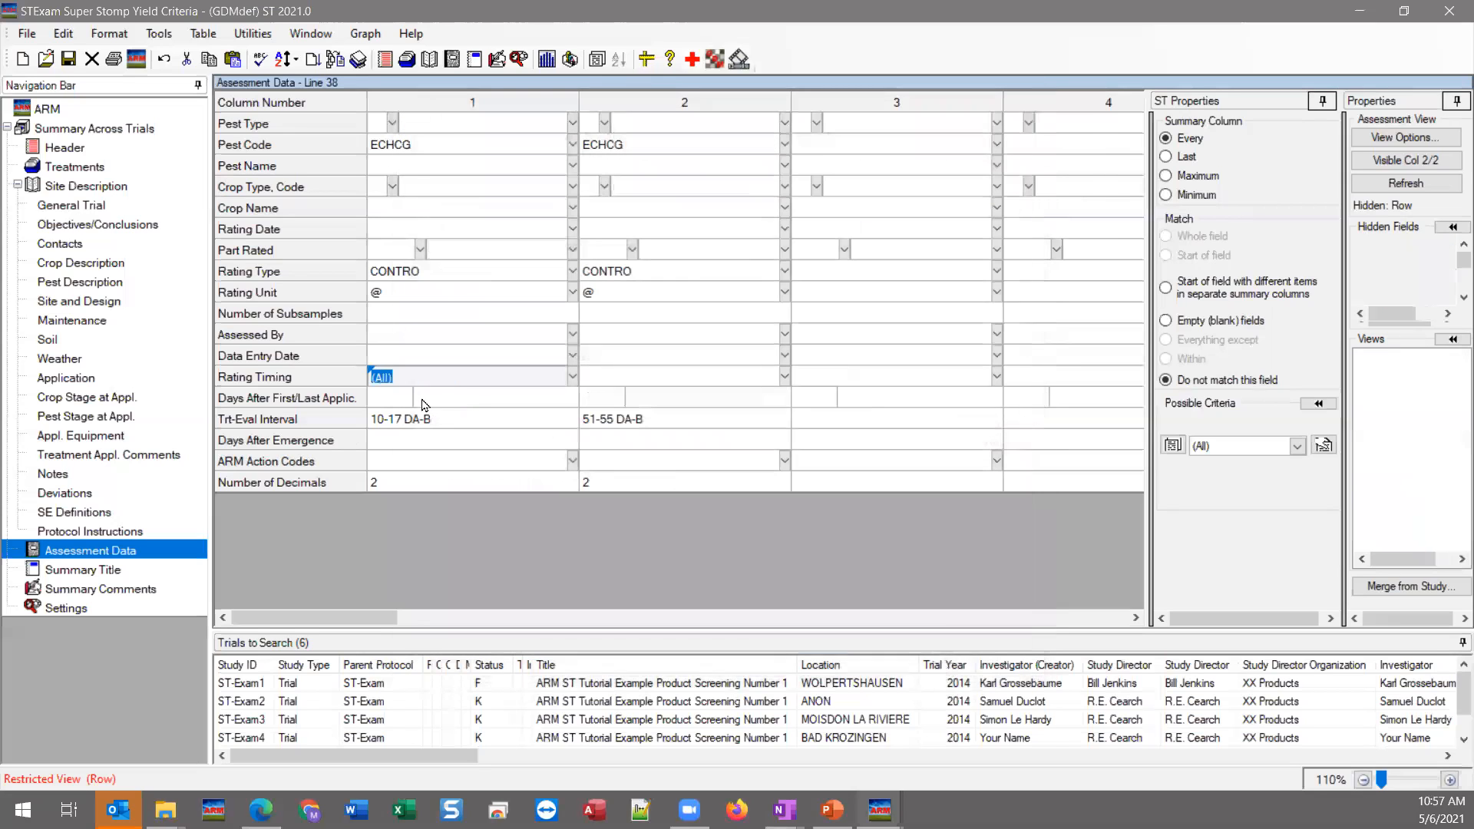
# - Run the ST summary for the two ECHCG control columns and dismiss the summary messages
pyautogui.click(335, 59)
pyautogui.click(601, 507)
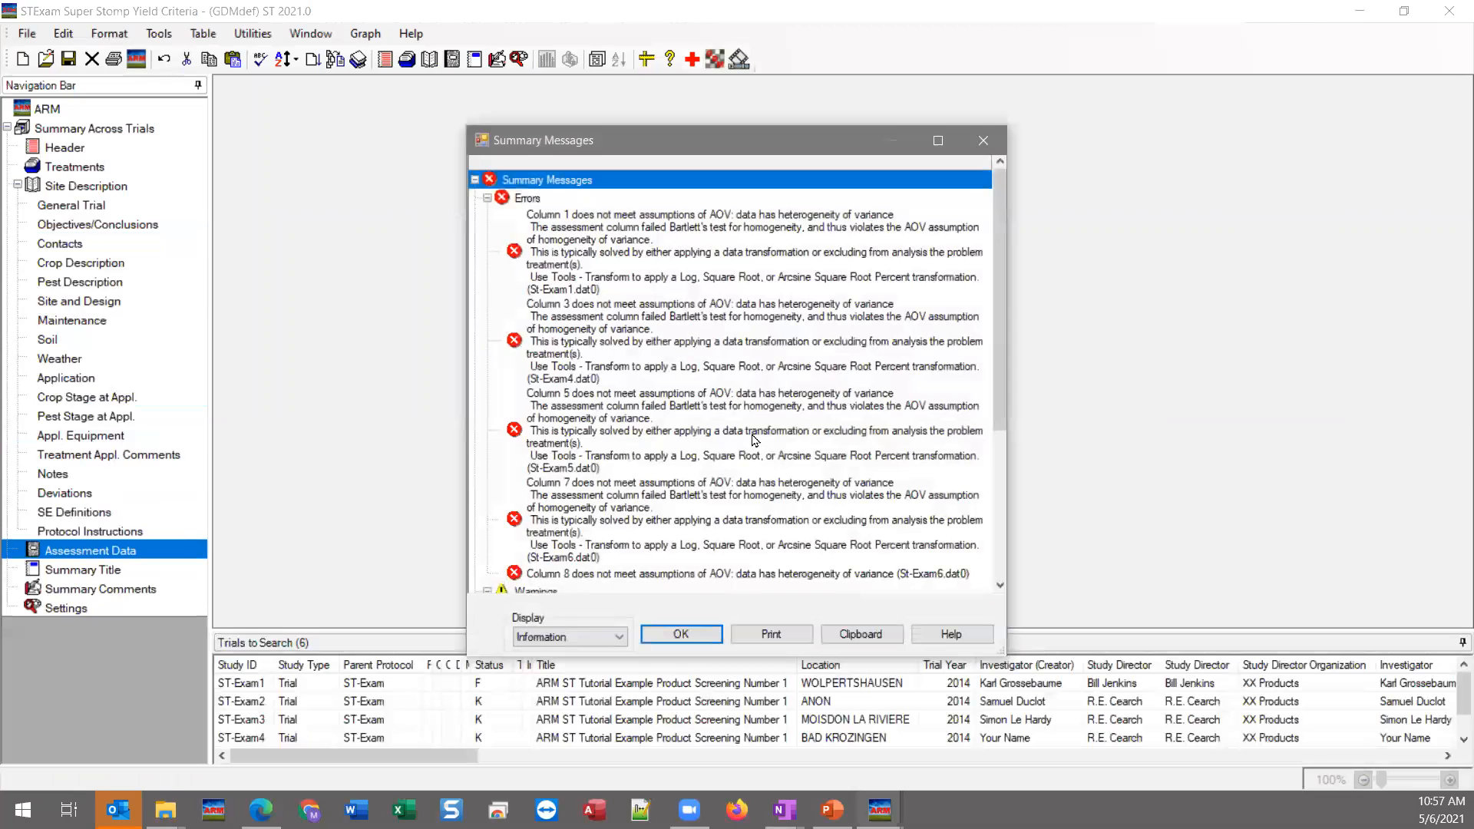
pyautogui.click(691, 631)
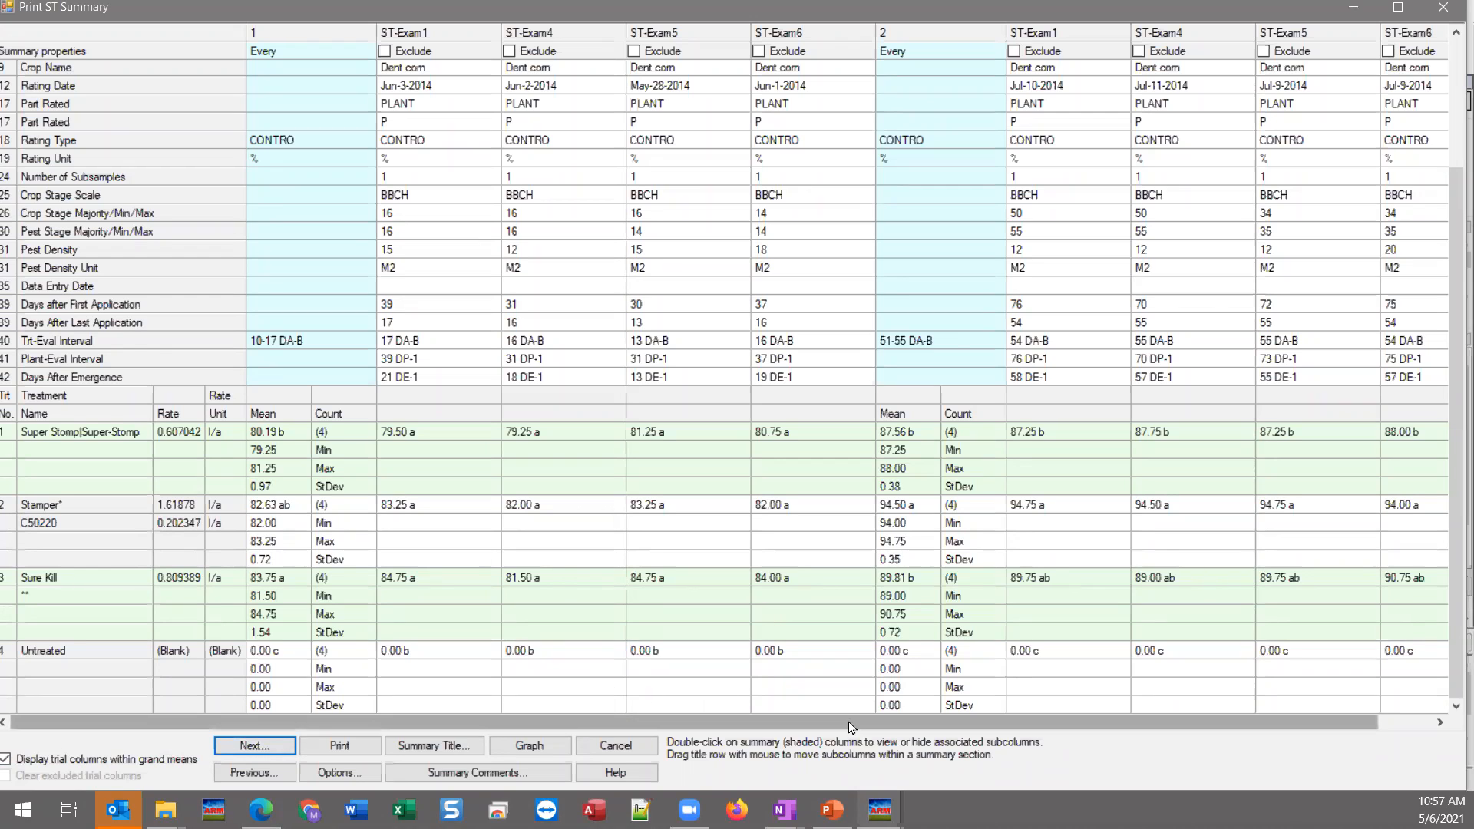
# - Graph the summary with no data header fields in the left title, viewing combined treatment means for Grand Mean 1 and Grand Mean 2
pyautogui.click(532, 751)
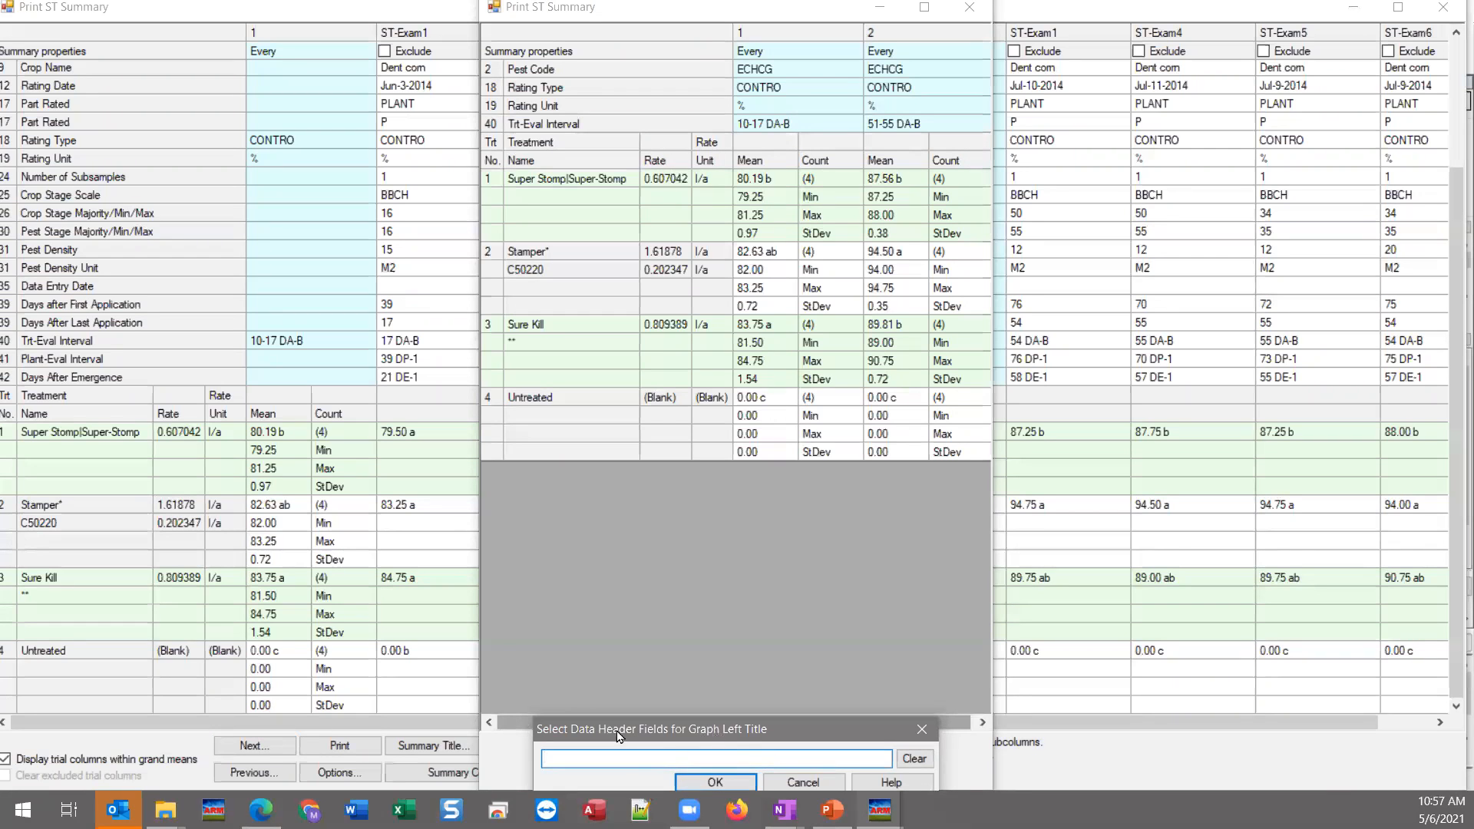
pyautogui.click(718, 780)
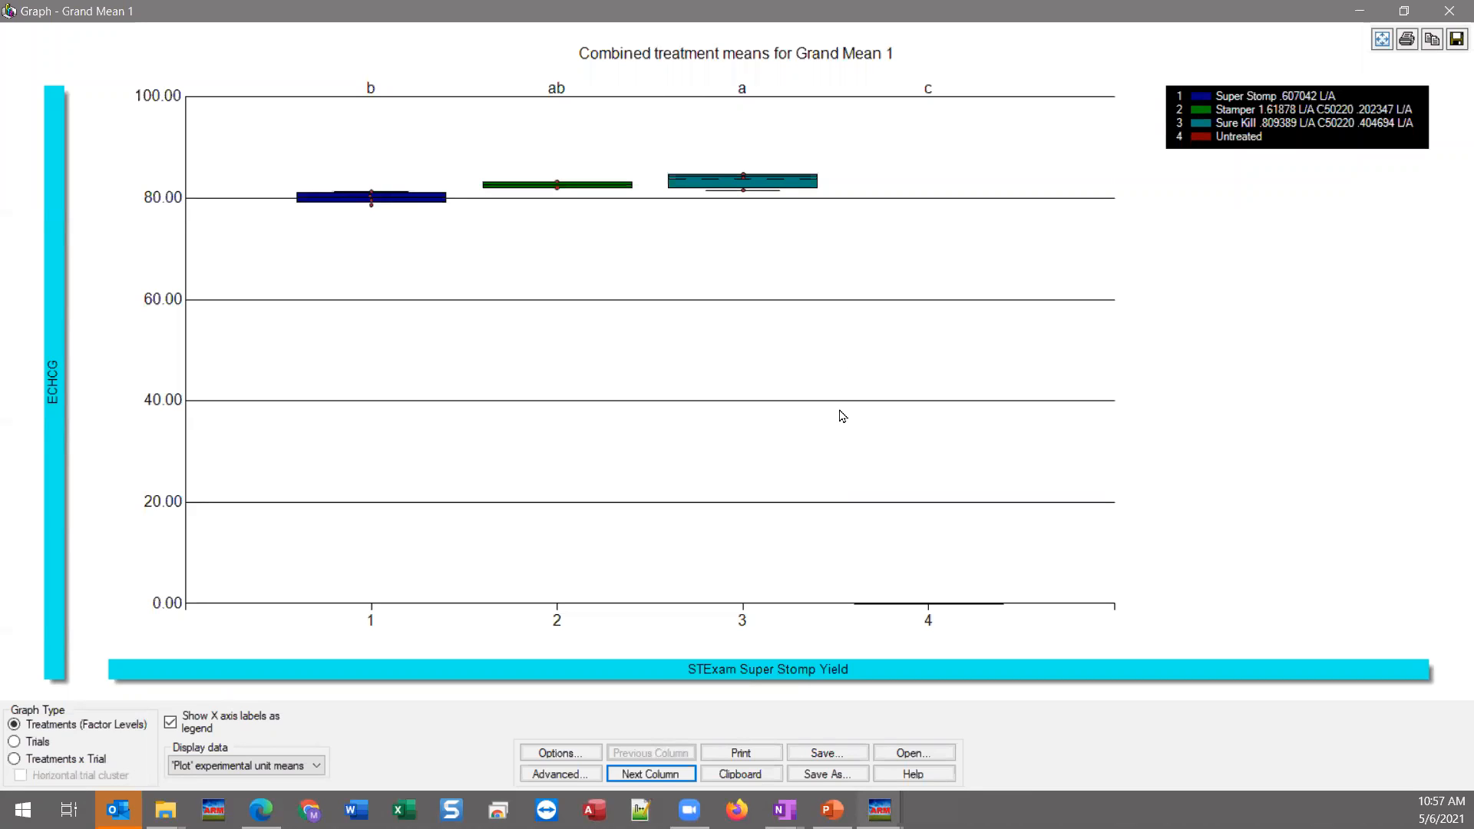
pyautogui.click(651, 774)
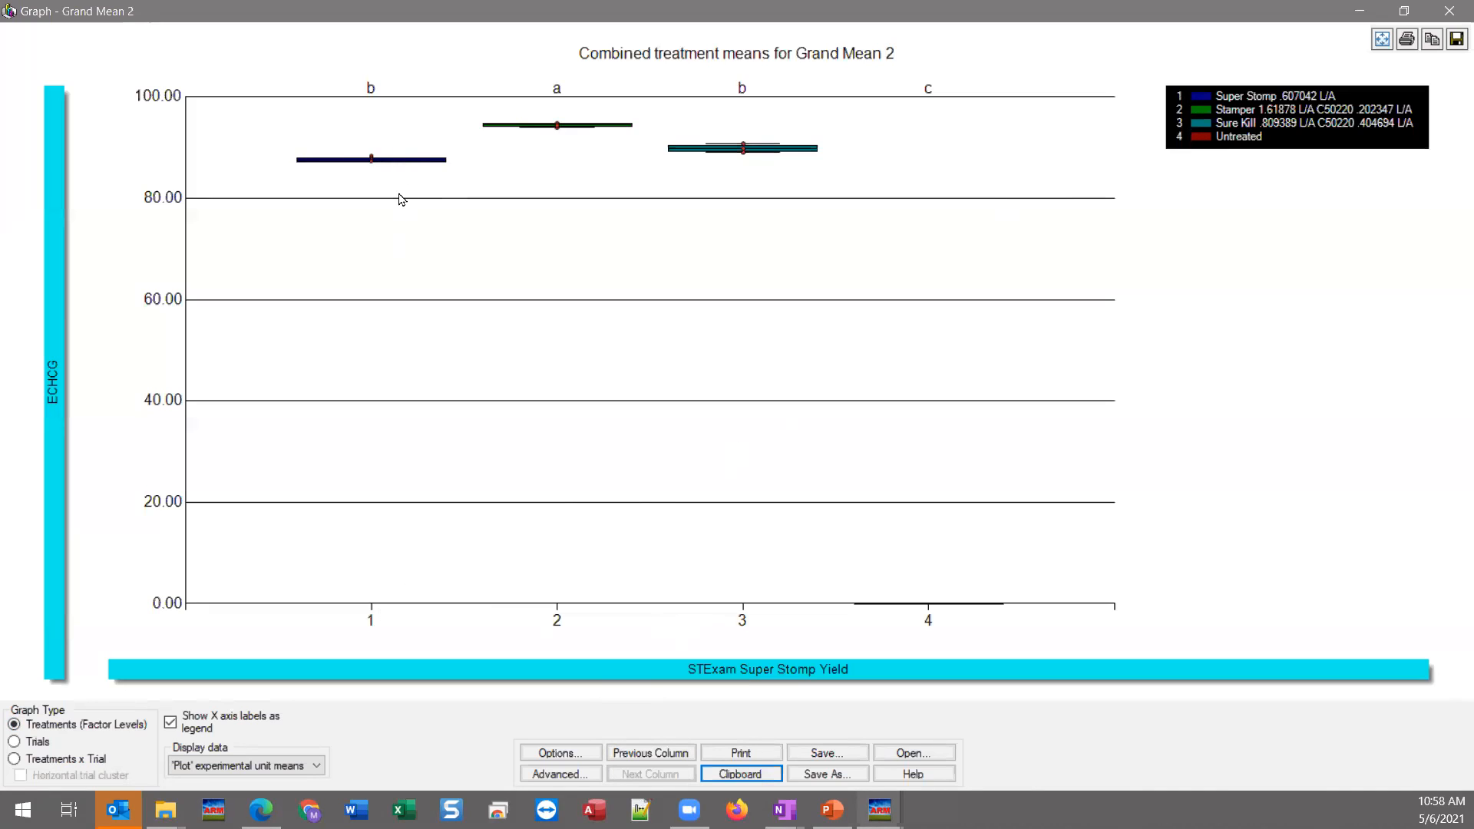
# - View the Trials graph and the Treatments x Trial stability and cluster graph for both grand means
pyautogui.click(14, 742)
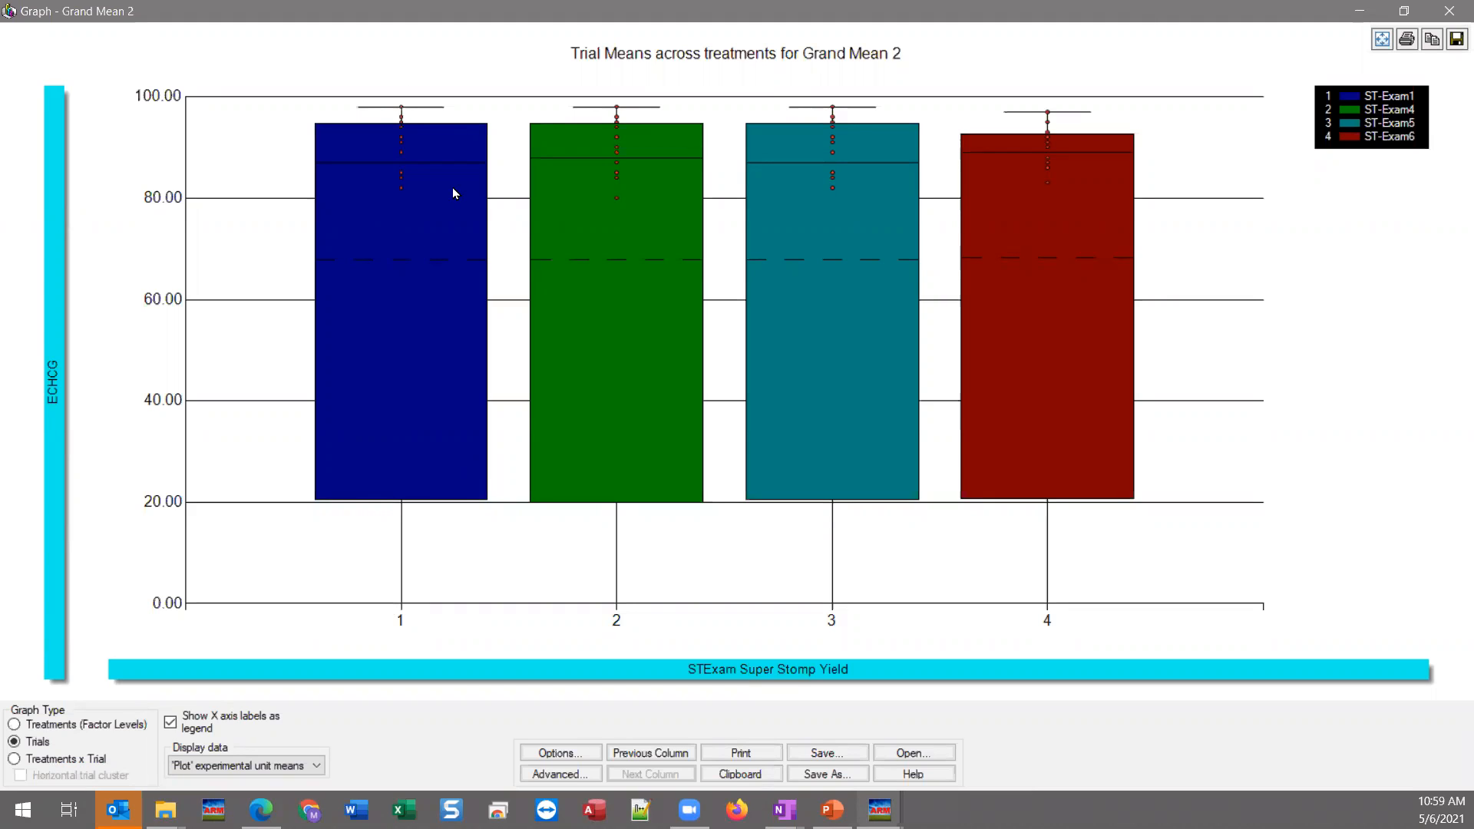
pyautogui.click(649, 754)
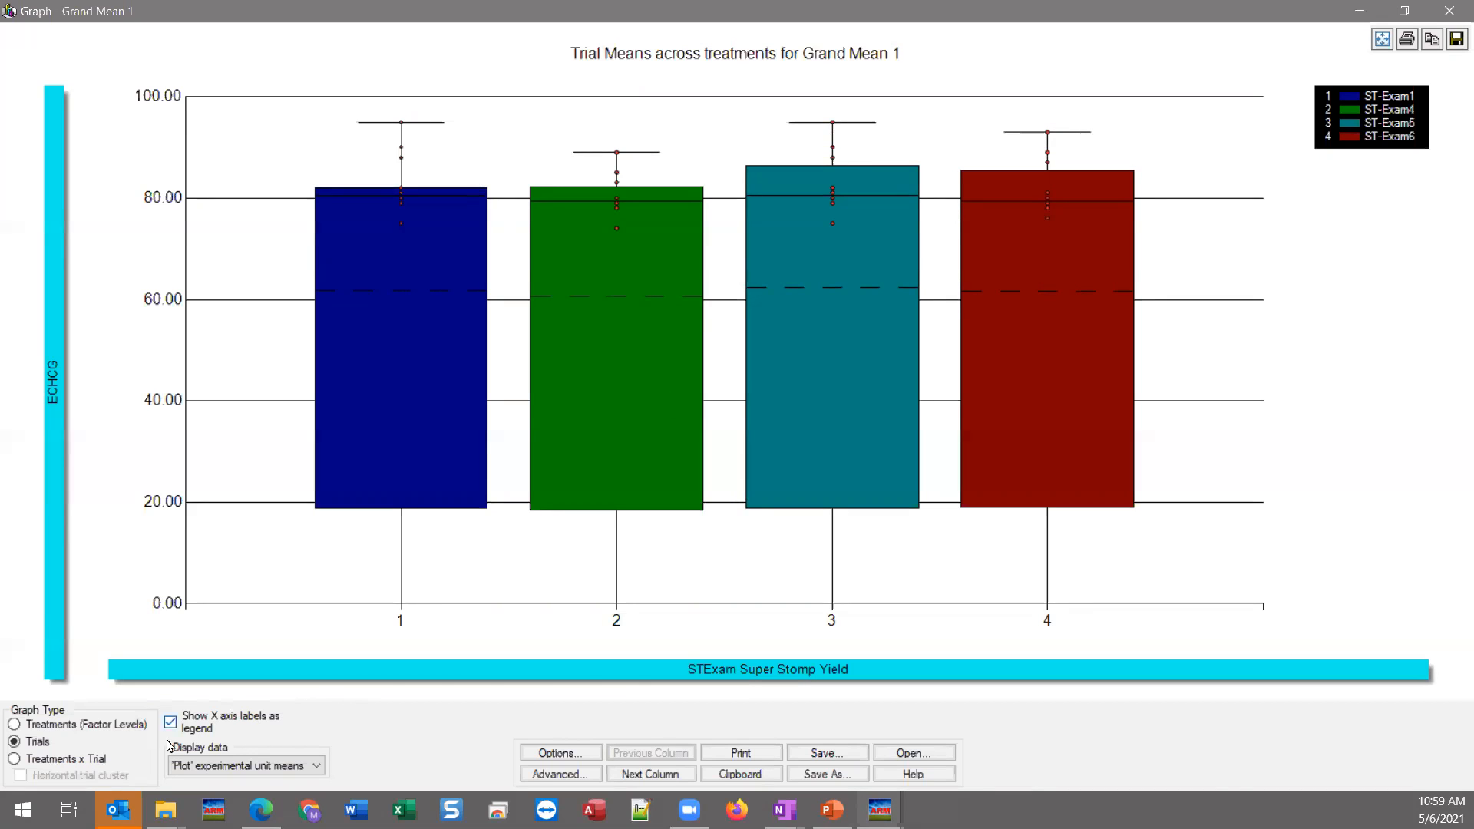
pyautogui.click(104, 765)
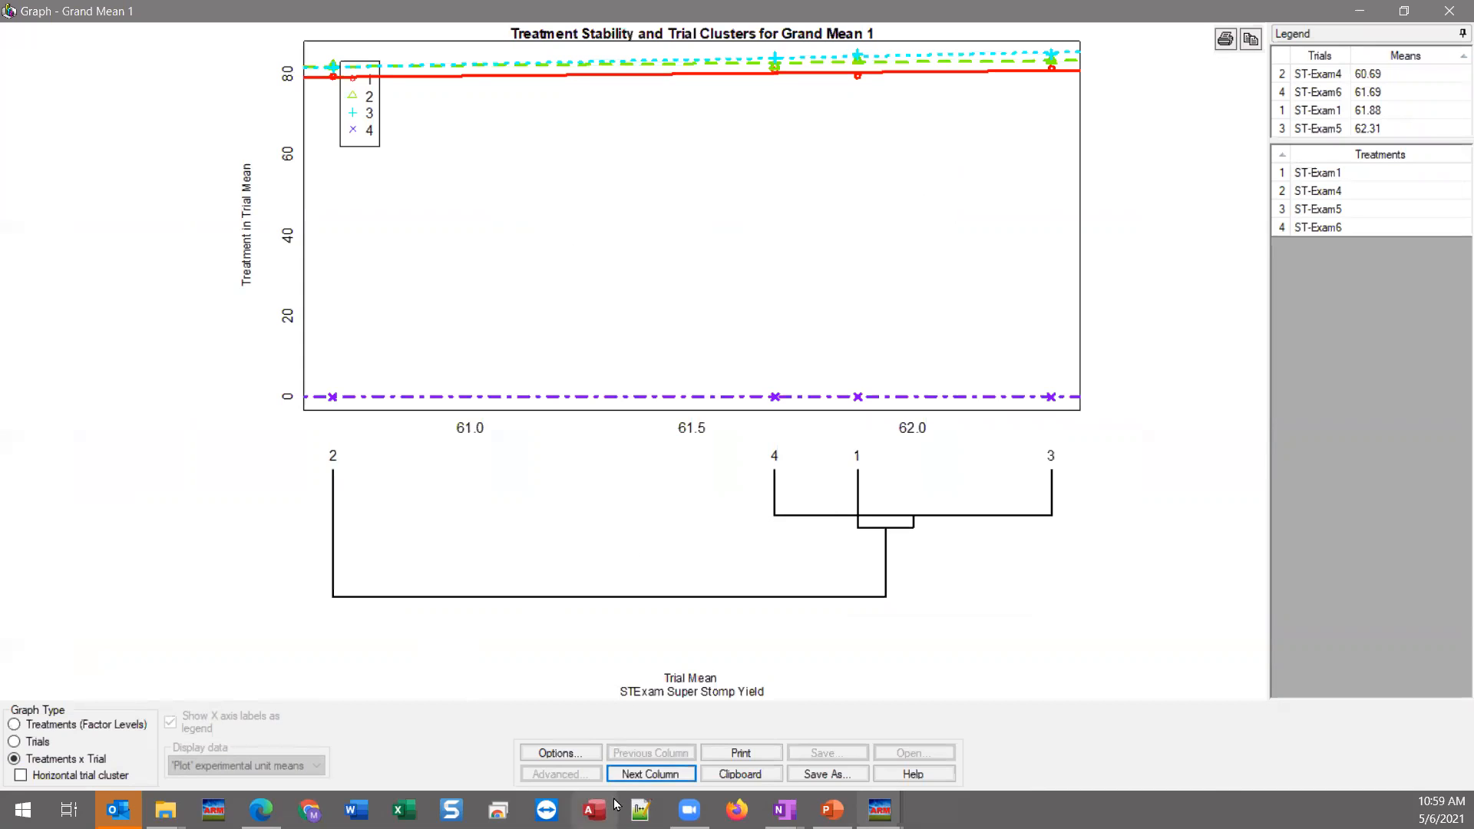
pyautogui.click(643, 775)
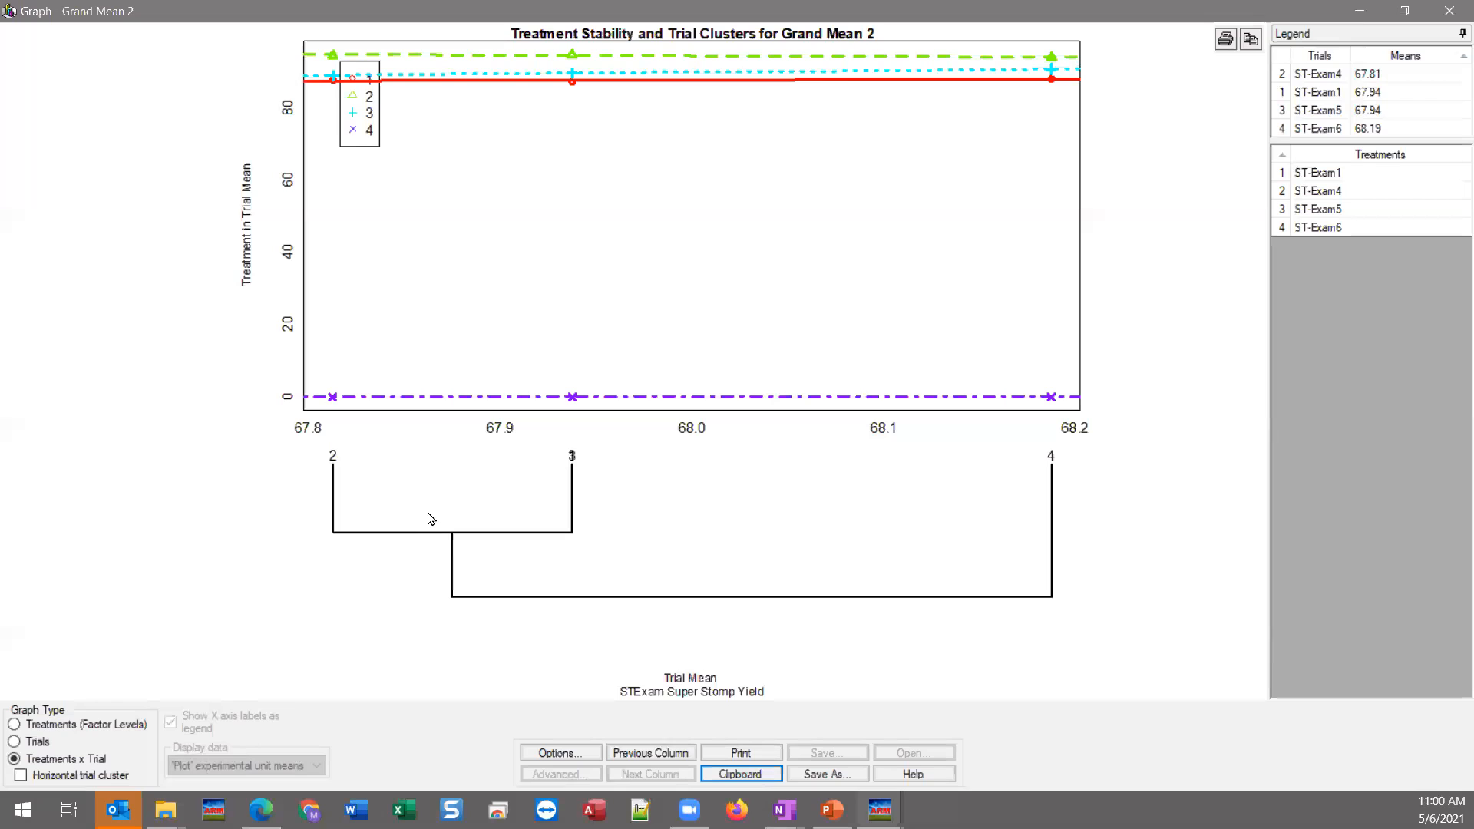
pyautogui.click(649, 754)
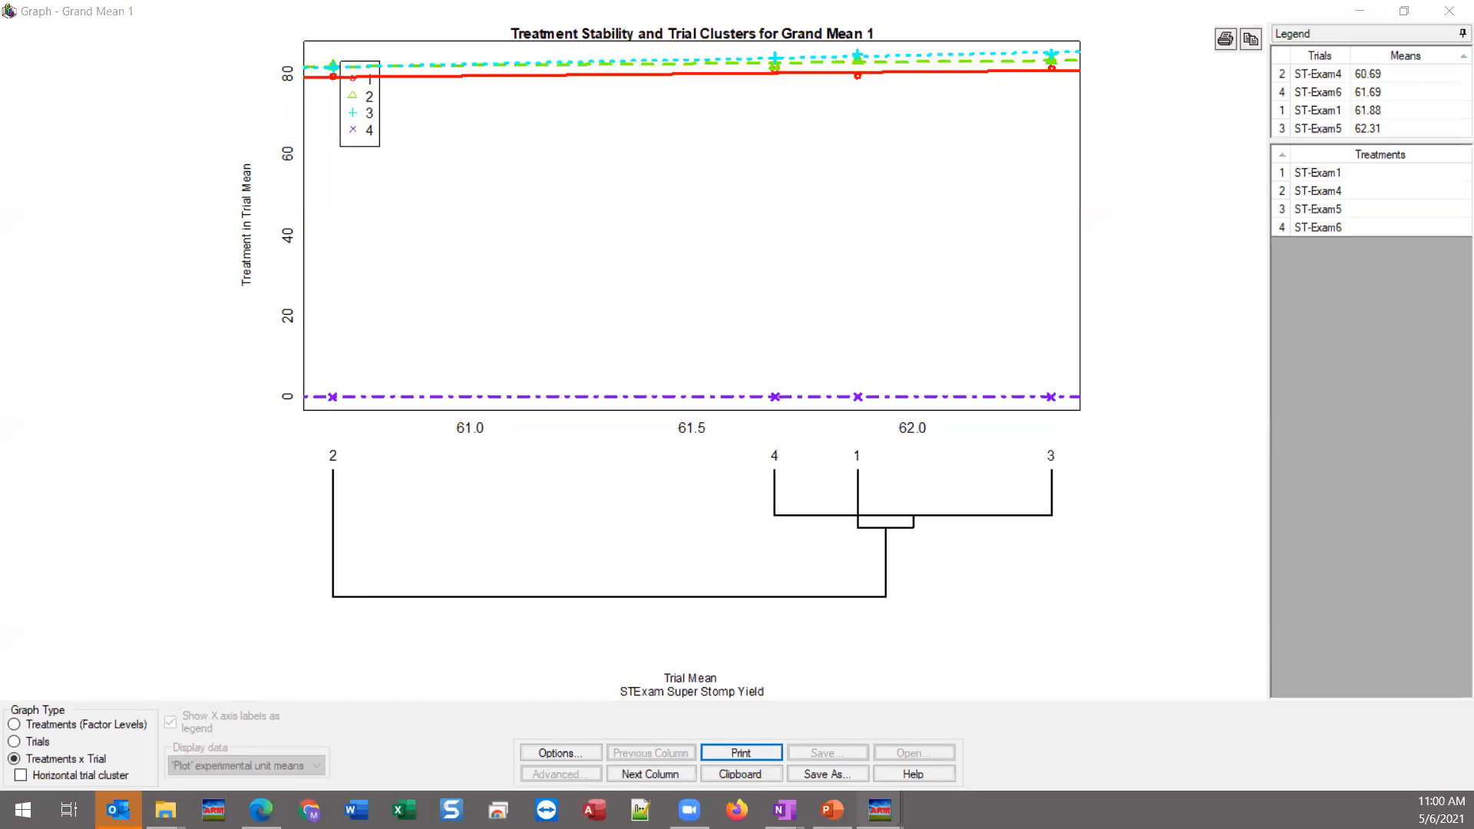
# - Read the Treatments x Trial Graph help topic on treatment stability, the trial dendrogram and treatment x trial interaction, and close the help
pyautogui.moveTo(763, 0); pyautogui.dragTo(763, 5)
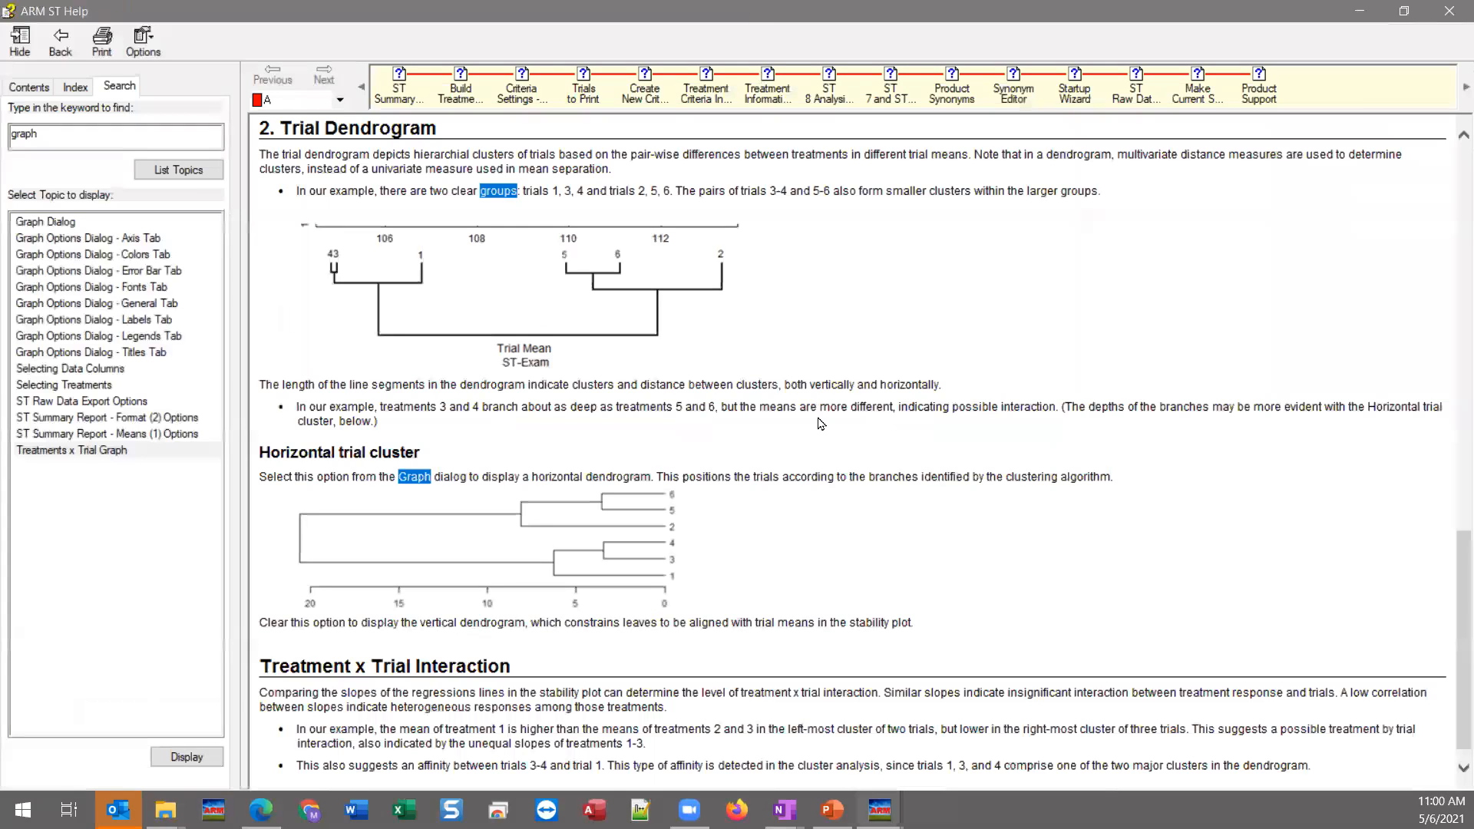
pyautogui.moveTo(1454, 647); pyautogui.dragTo(1453, 441)
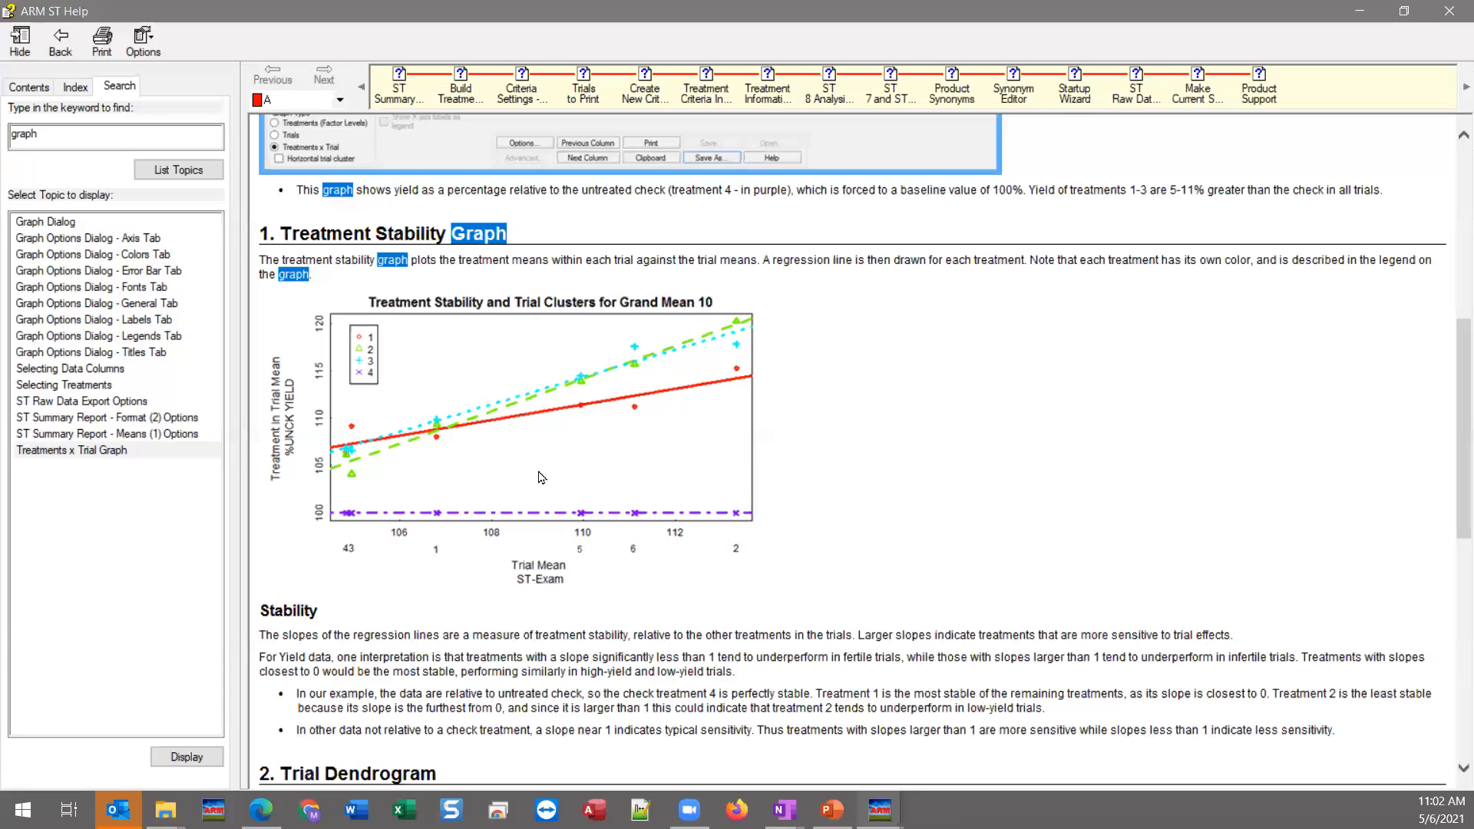
pyautogui.scroll(-12, 542, 477)
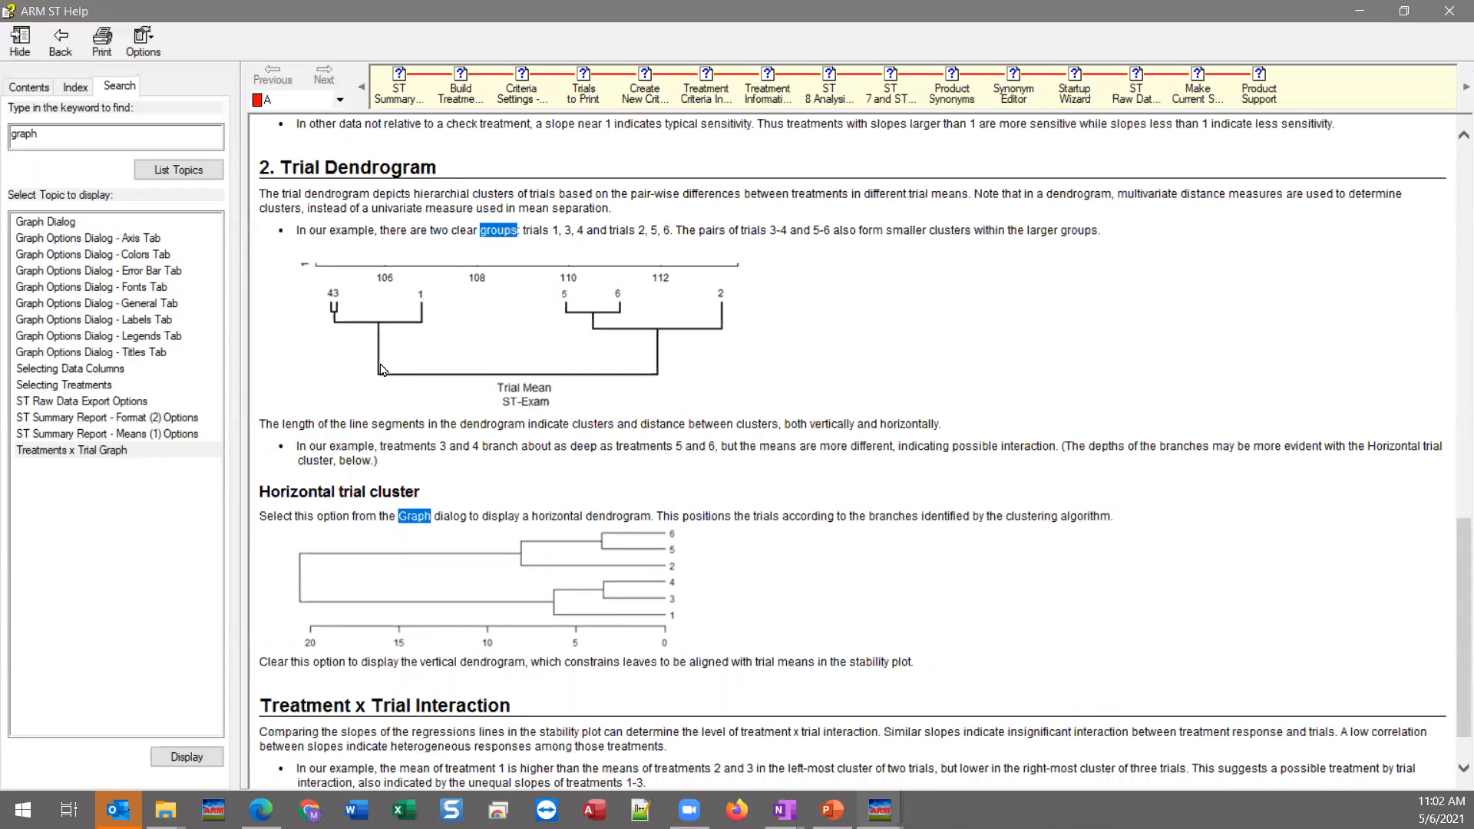
pyautogui.scroll(-1, 455, 379)
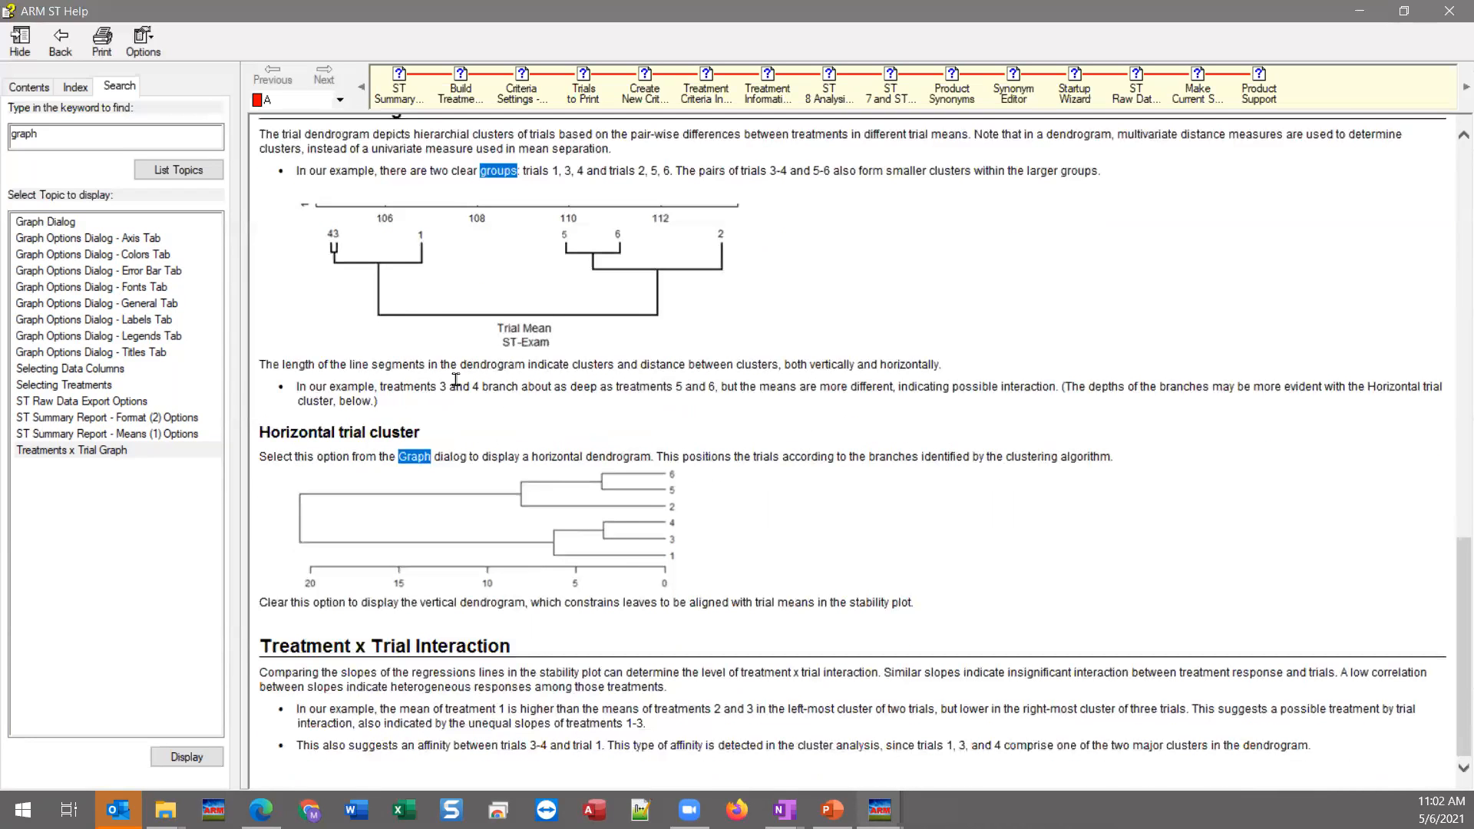
pyautogui.scroll(5, 510, 427)
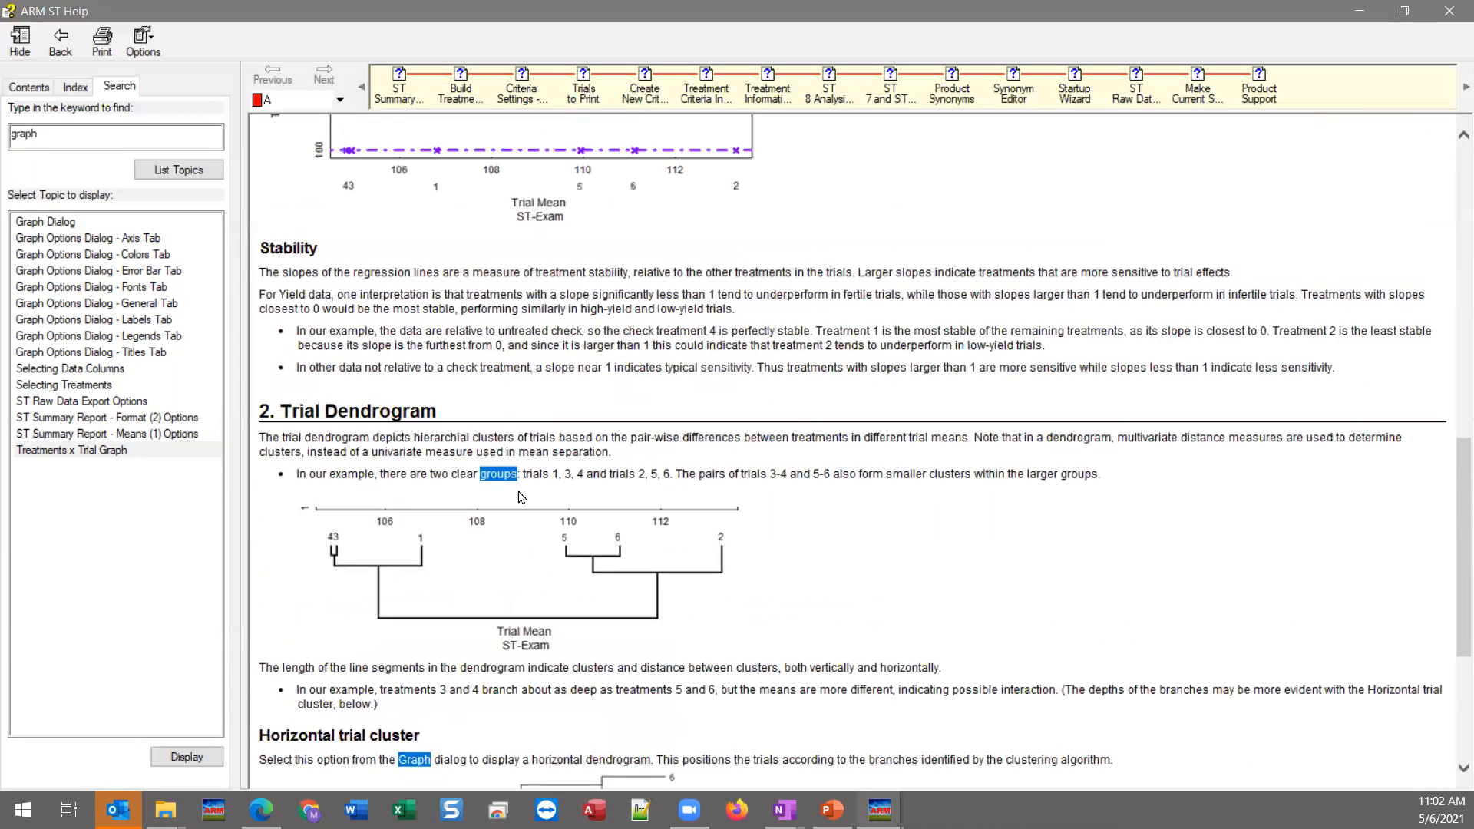
pyautogui.scroll(5, 541, 507)
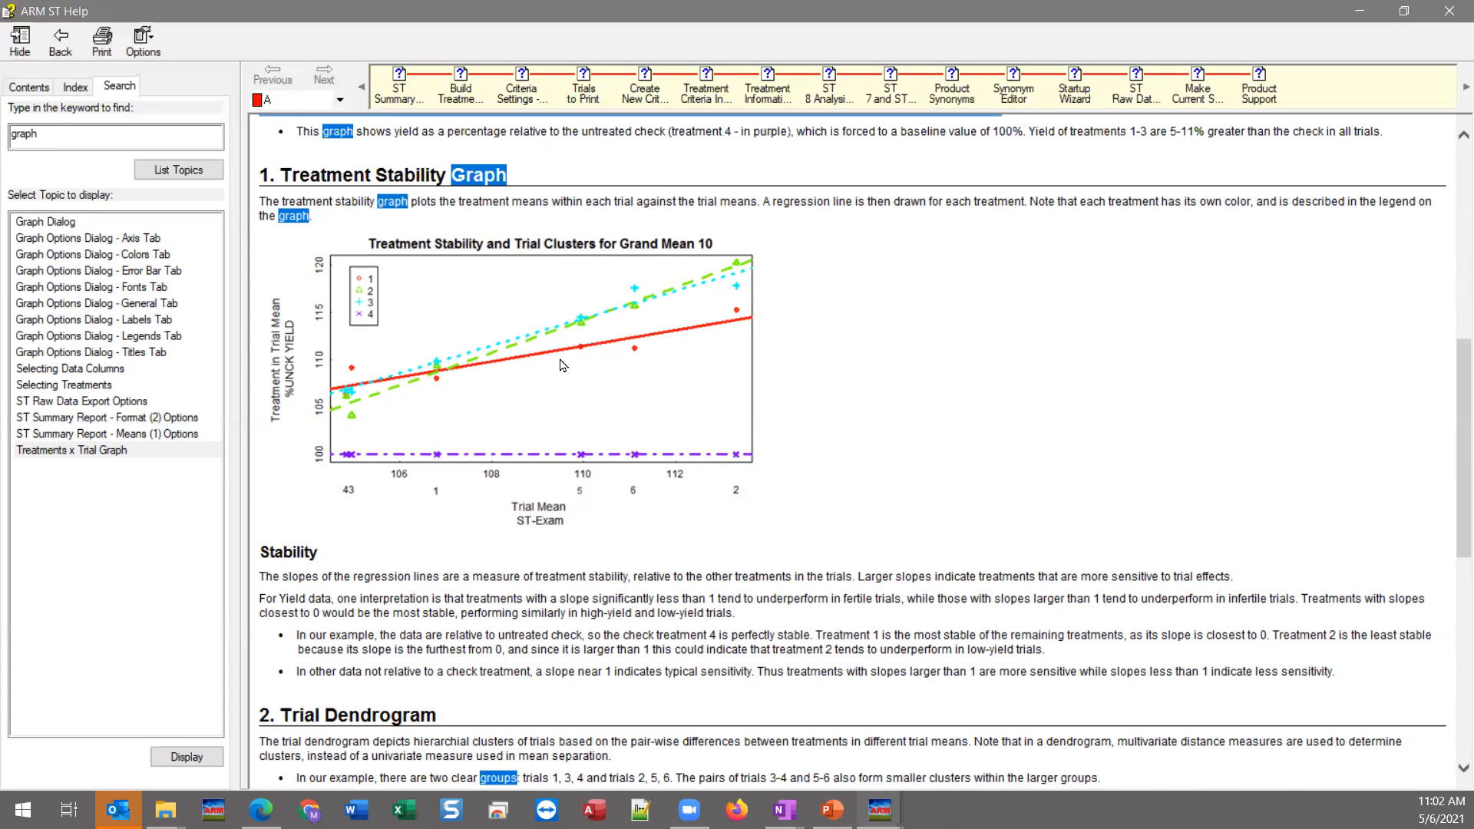
pyautogui.scroll(-10, 563, 365)
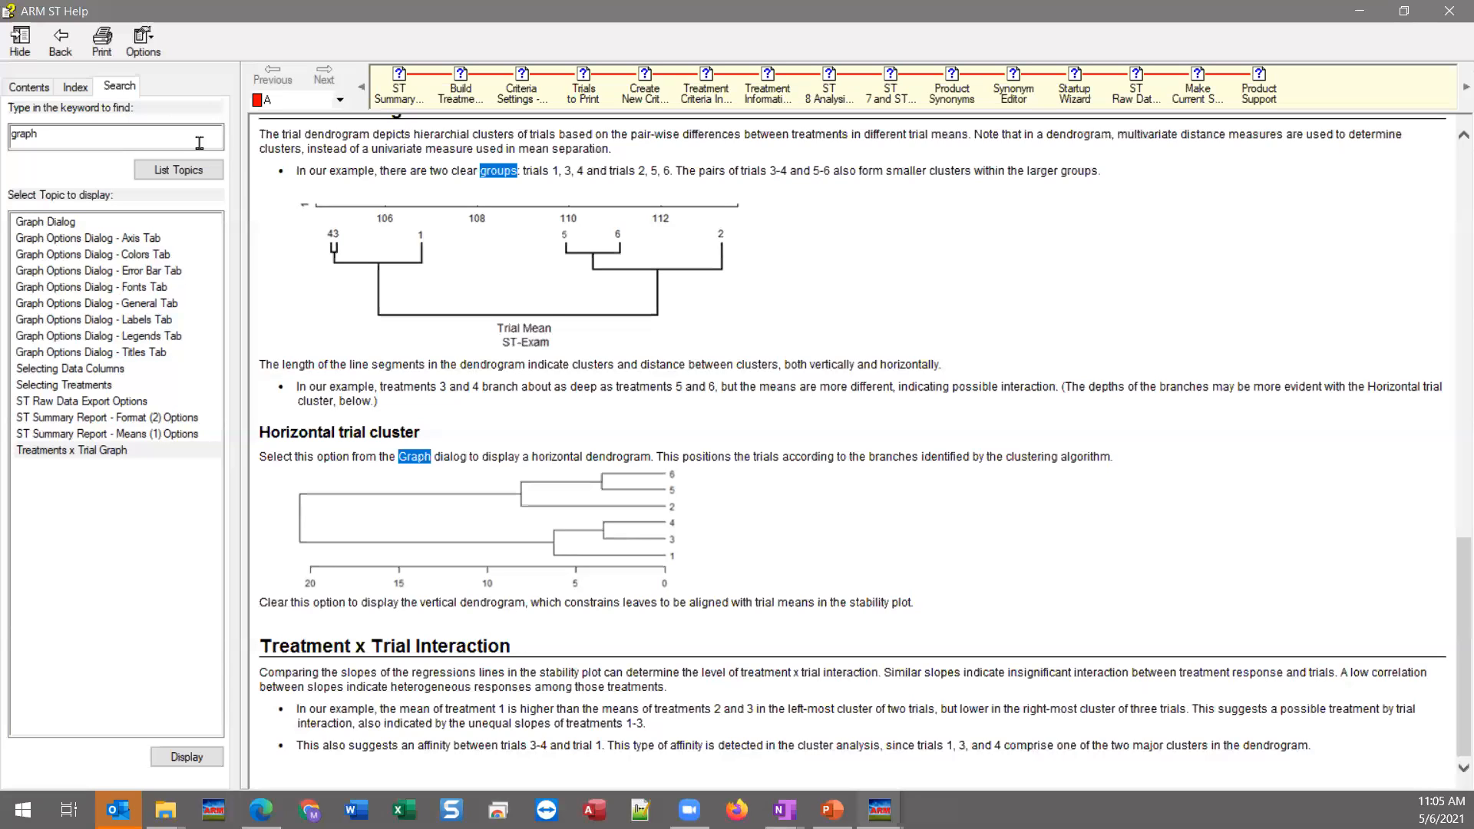
pyautogui.click(1449, 11)
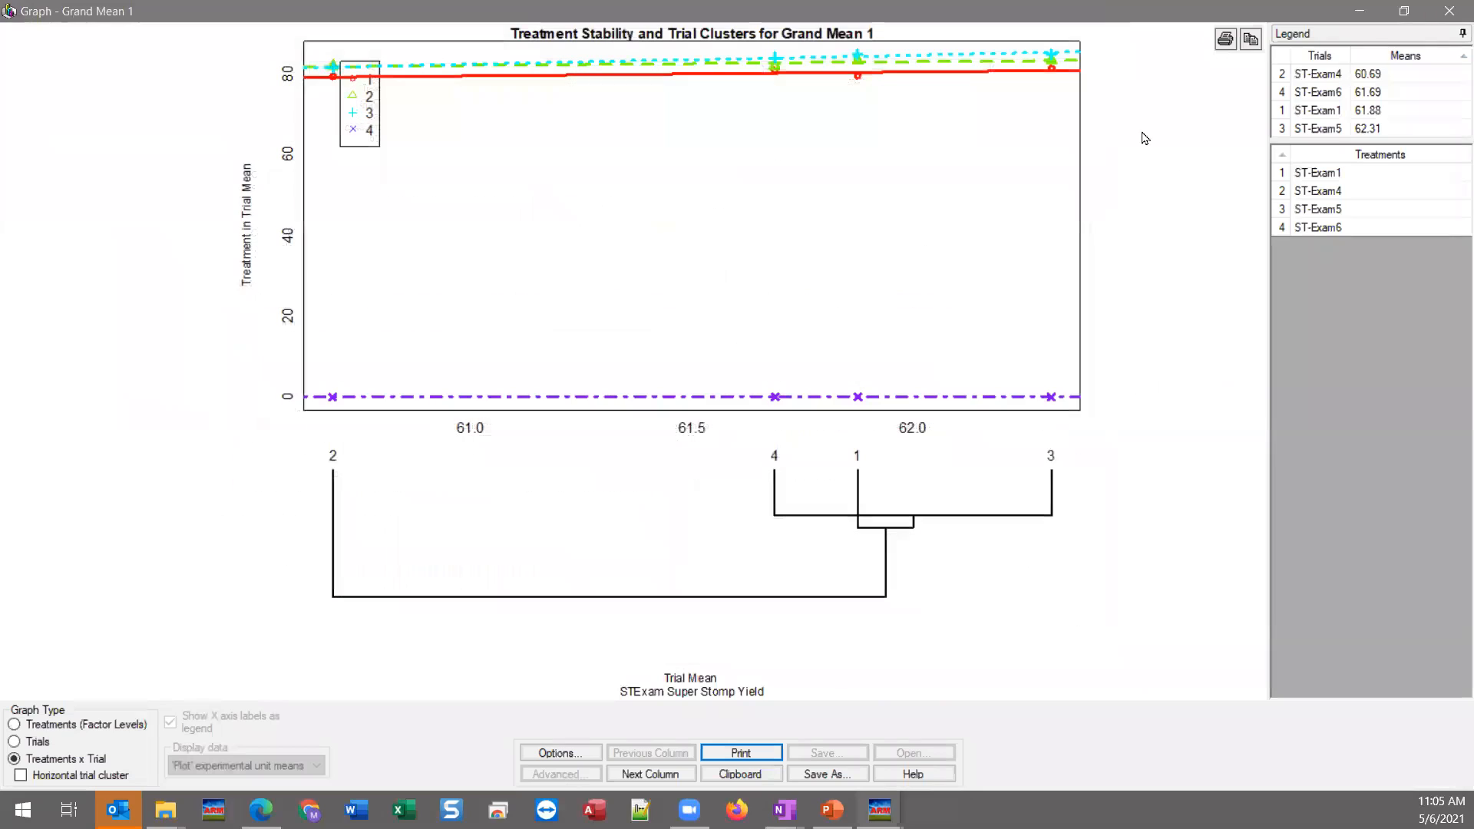
# - Close the graph and the summary, and show the Equiv Trt column of the Treatments criteria
pyautogui.click(1450, 14)
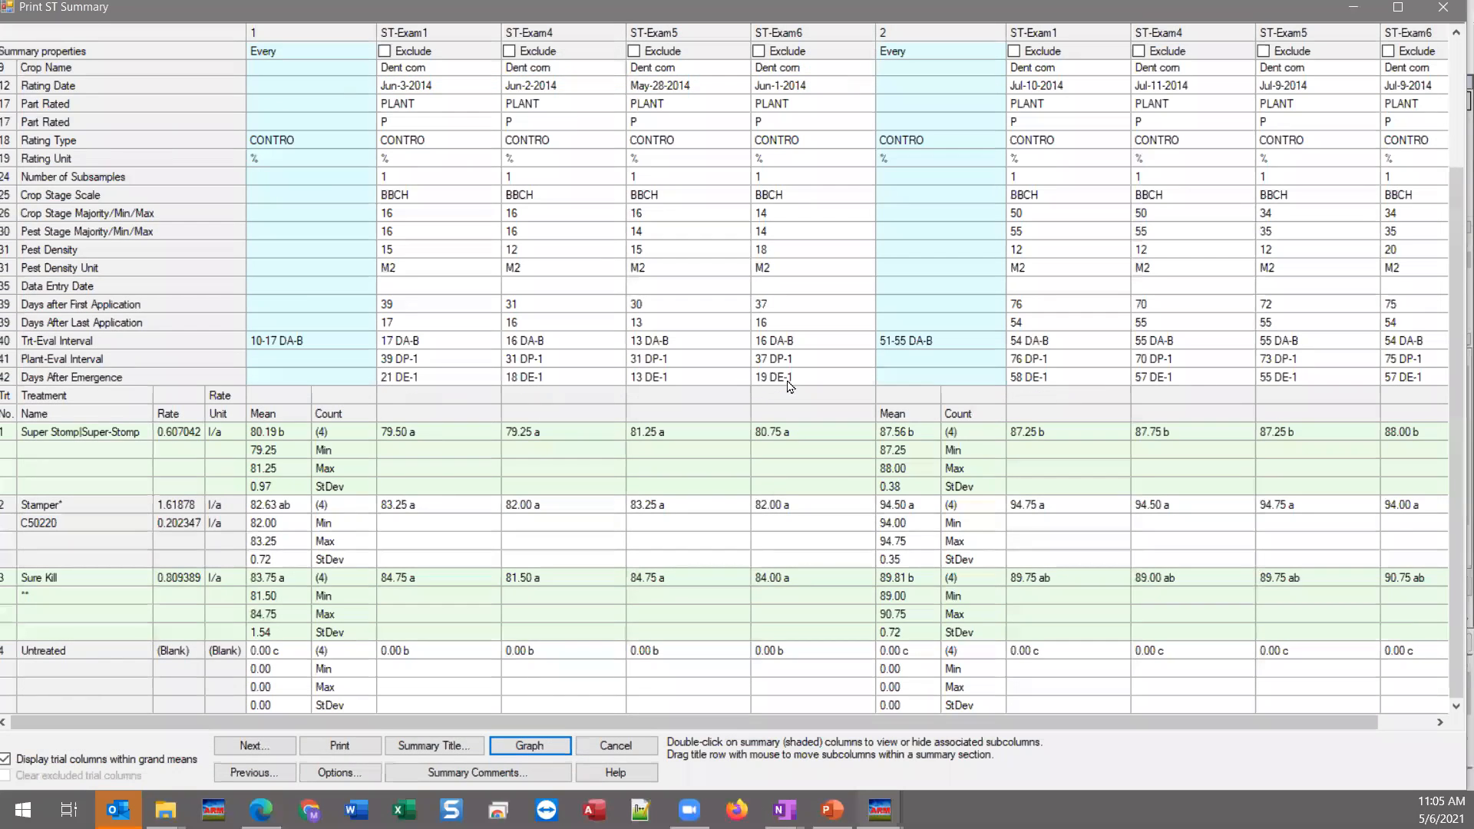
pyautogui.click(1444, 9)
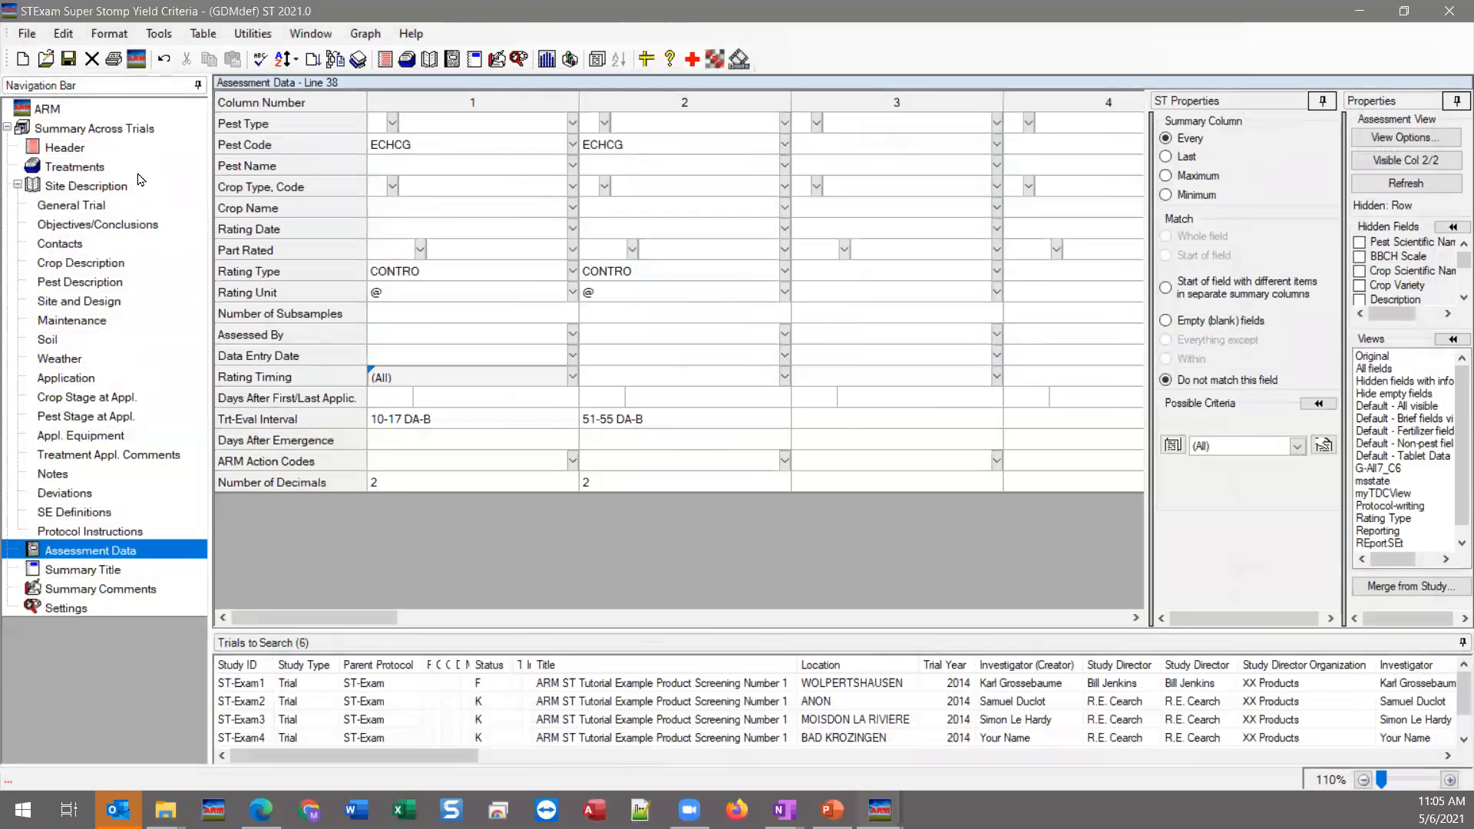
pyautogui.click(81, 169)
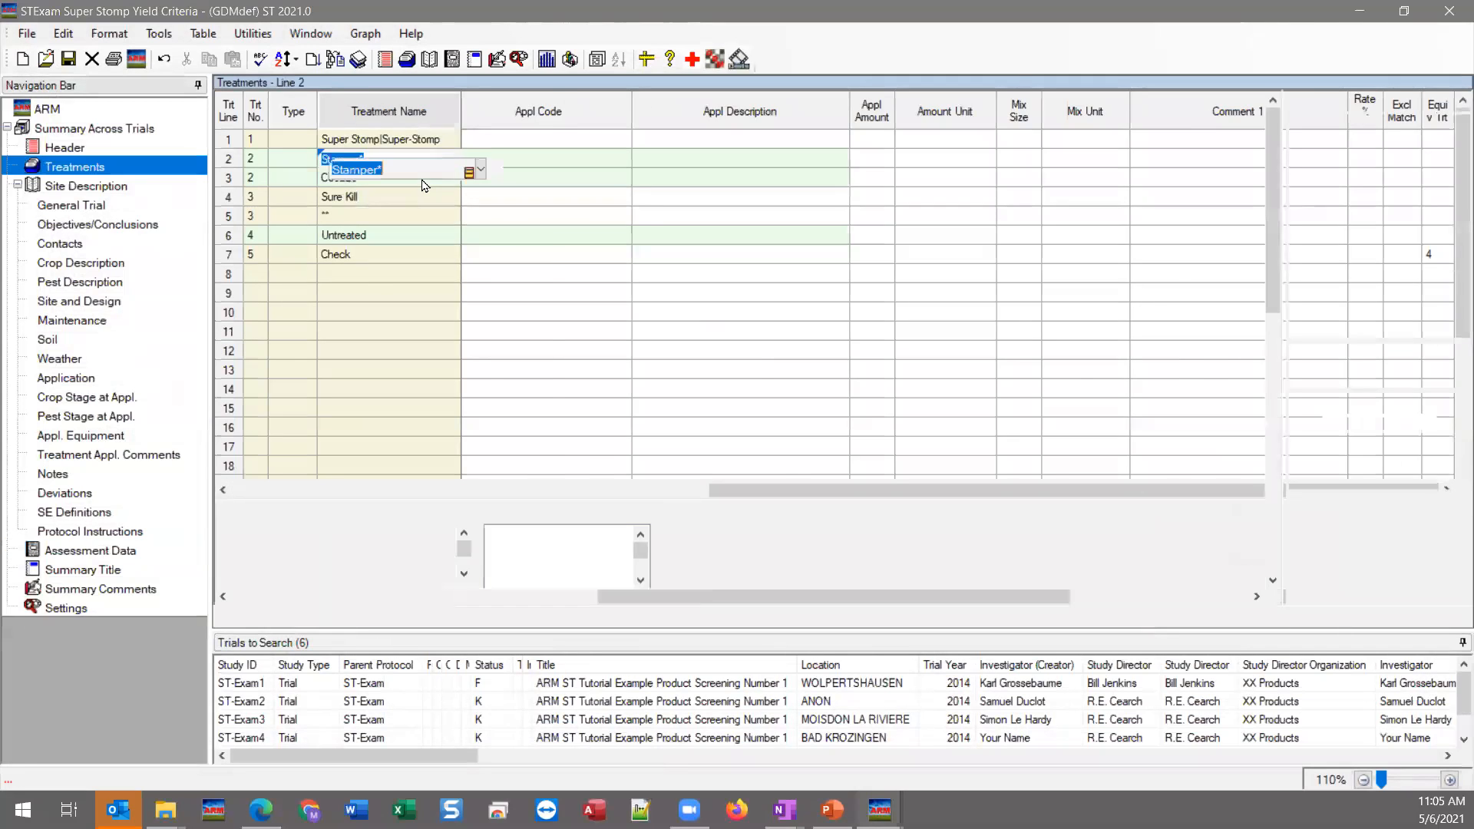
pyautogui.moveTo(750, 598); pyautogui.dragTo(1205, 585)
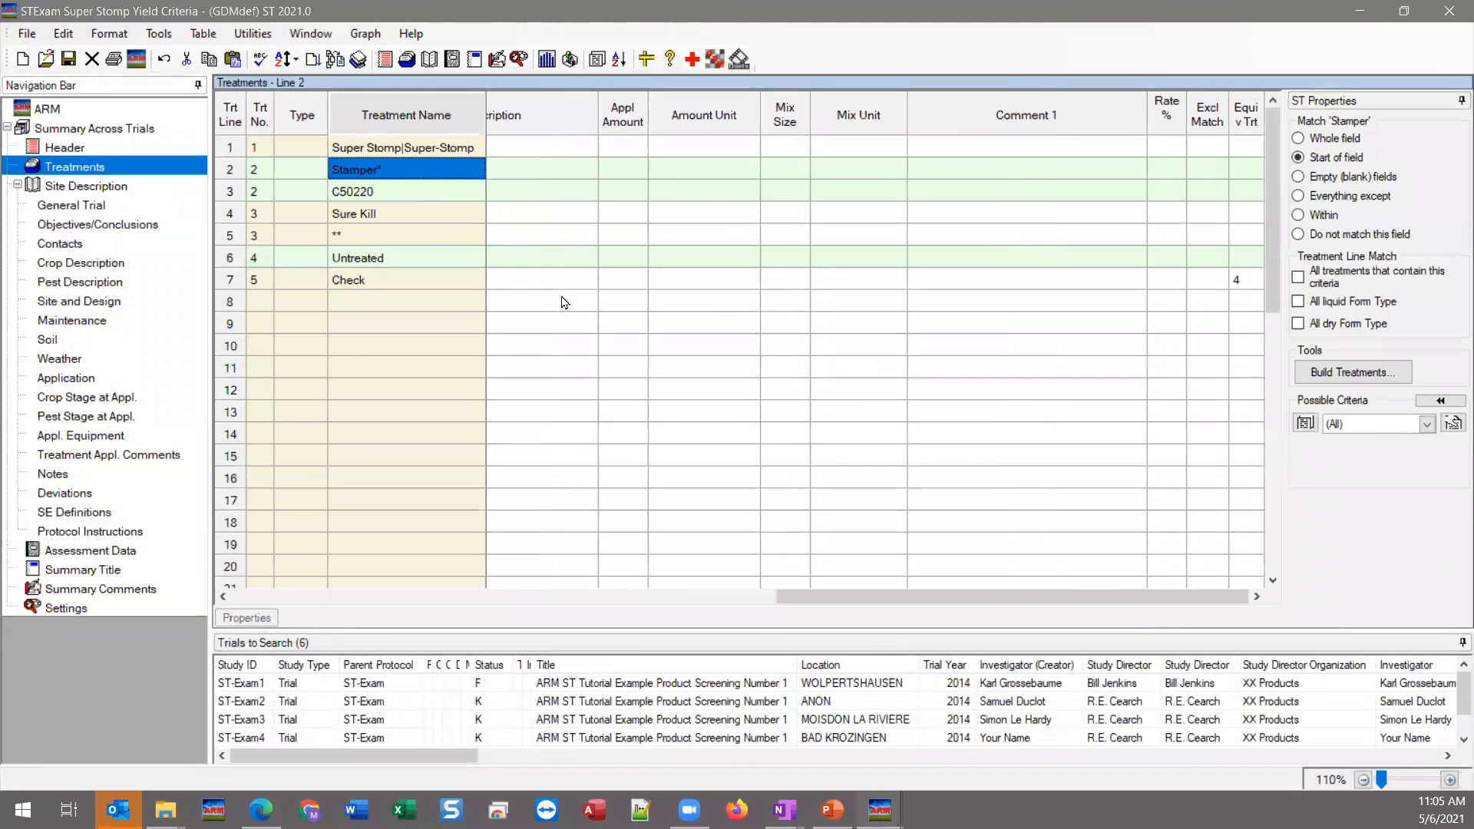
# - Add treatment number 6, named FriendlyName Stomp, on treatment line 8
pyautogui.click(453, 305)
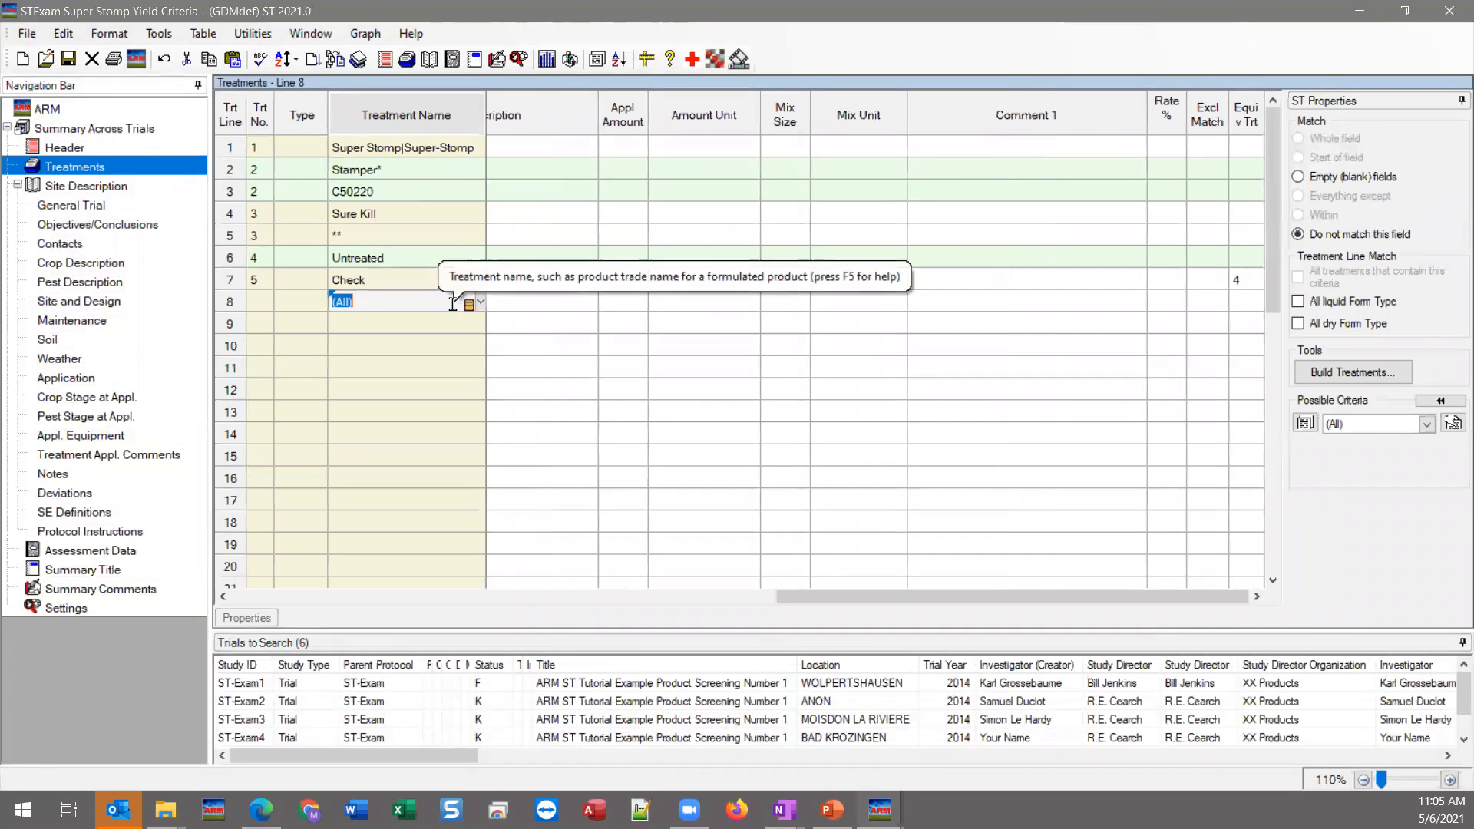
pyautogui.click(266, 305)
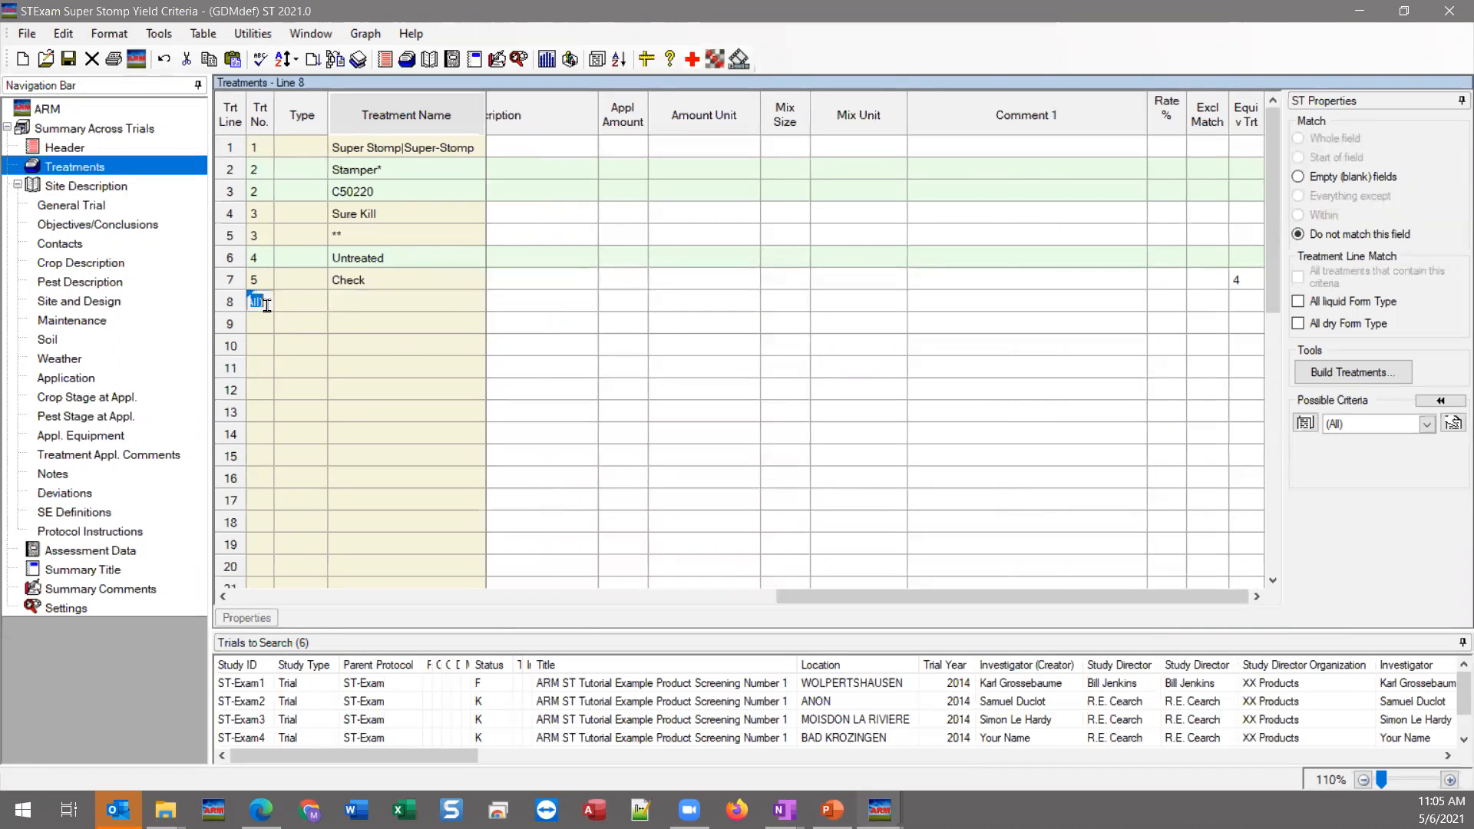
pyautogui.write('6')
pyautogui.click(384, 301)
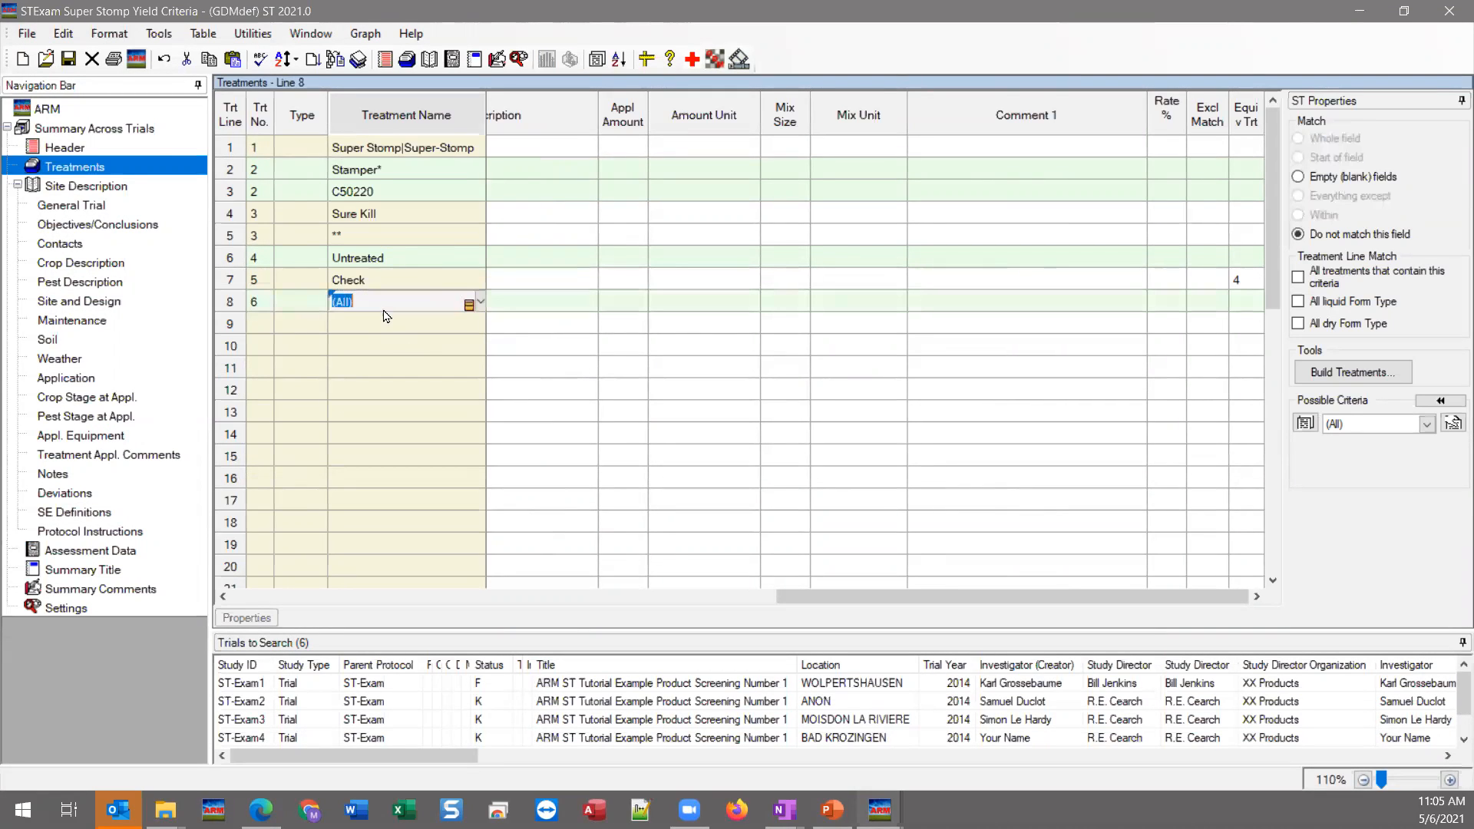
pyautogui.write('Fiendly')
pyautogui.press('BackSpace')
pyautogui.press('BackSpace')
pyautogui.press('BackSpace')
pyautogui.press('BackSpace')
pyautogui.press('BackSpace')
pyautogui.press('BackSpace')
pyautogui.write('riendlyName Stomp')
# - Set the equivalent treatment of Super Stomp|Super-Stomp on line 1 to 6 and check both treatment names
pyautogui.click(373, 155)
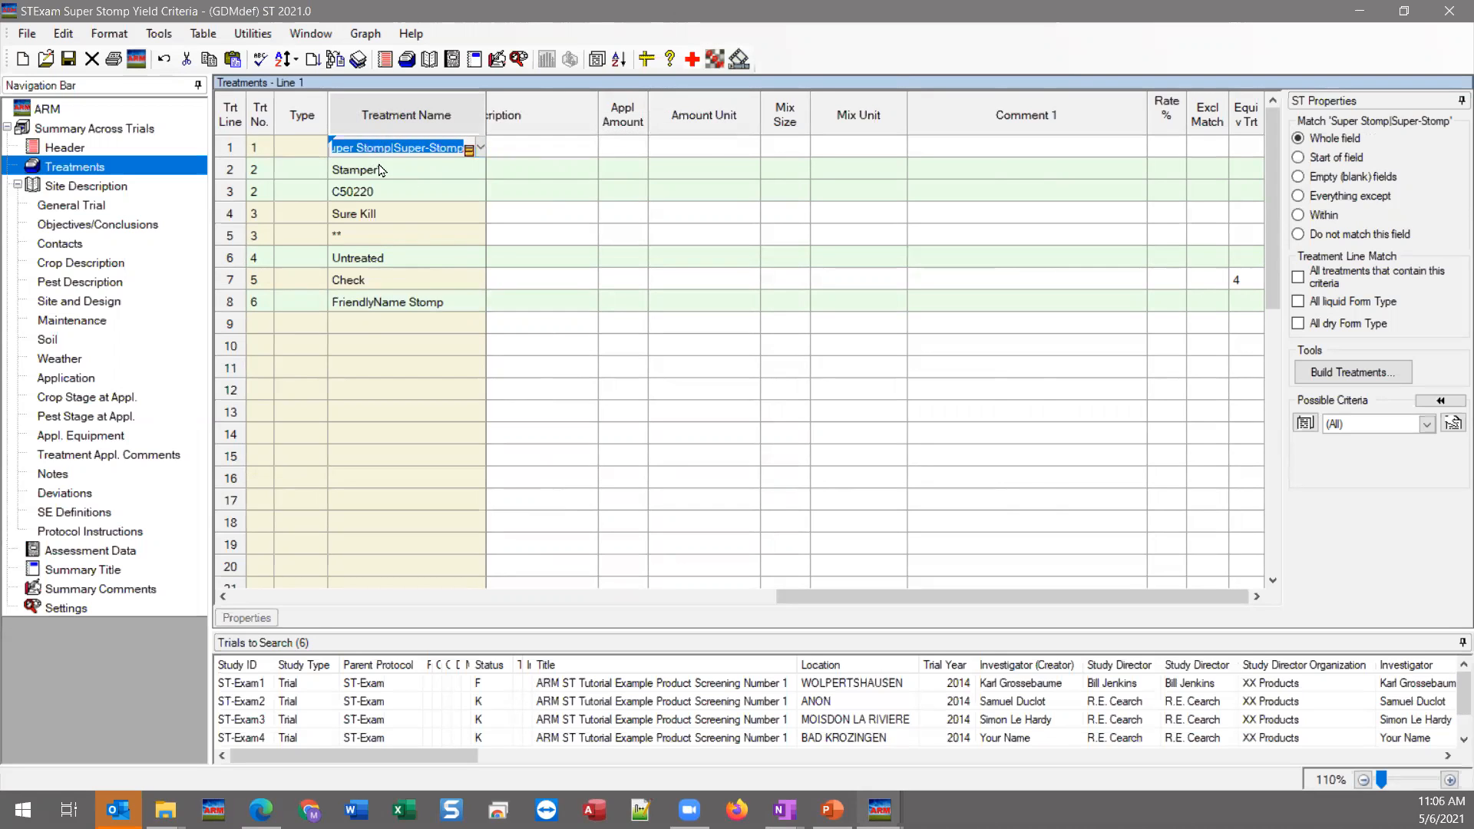
pyautogui.click(473, 307)
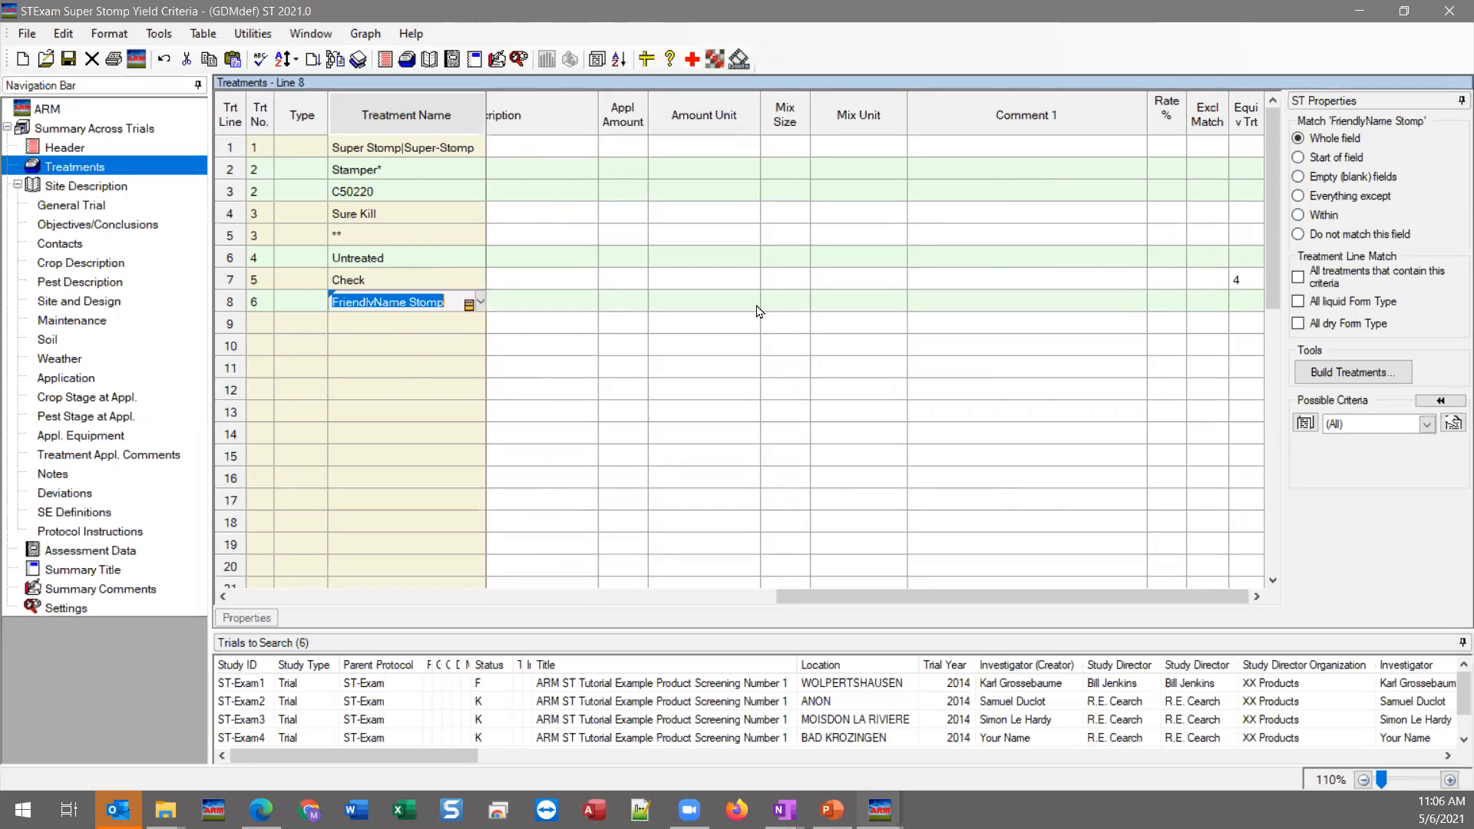
pyautogui.click(390, 304)
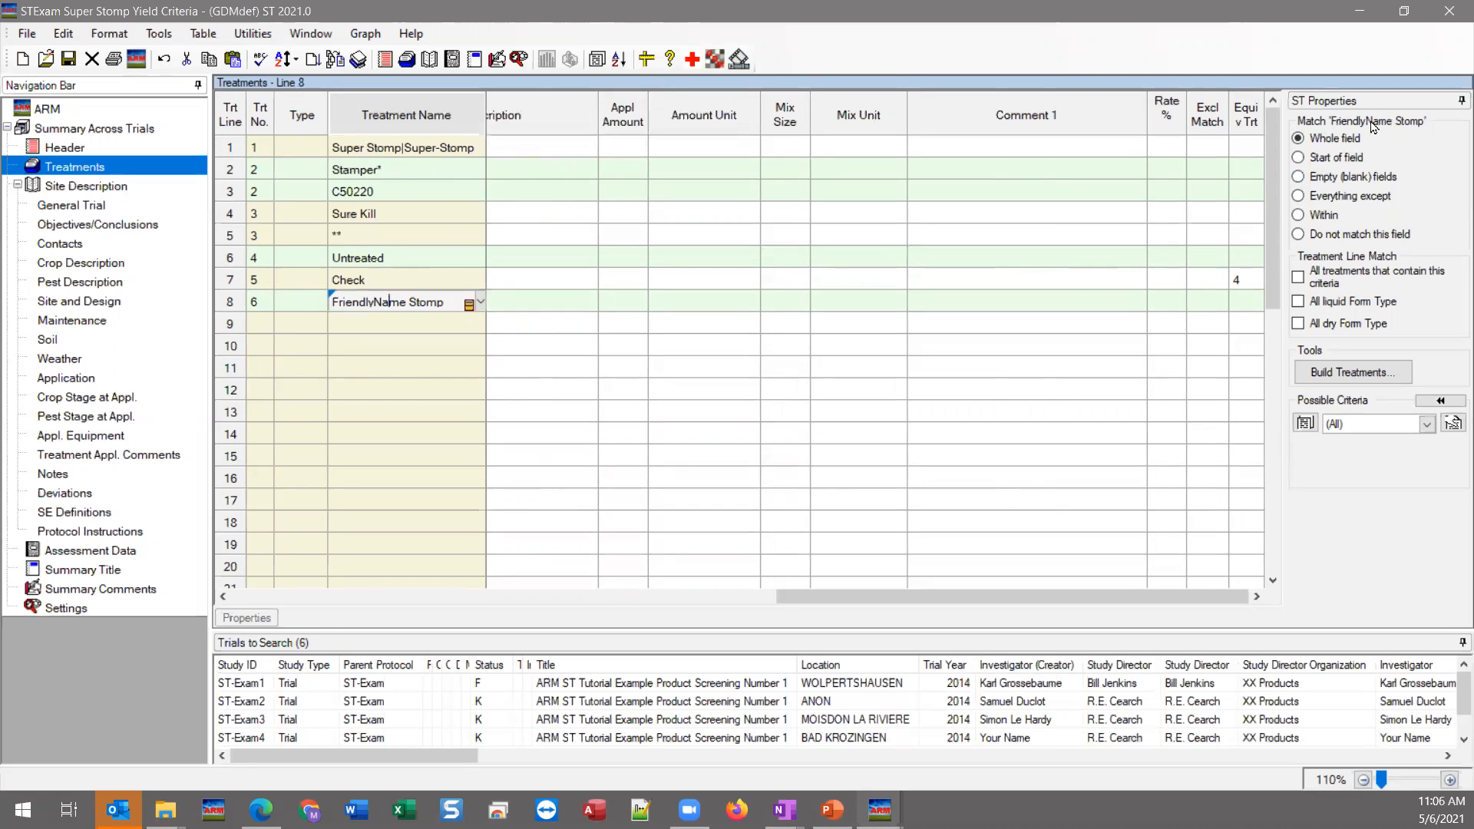
pyautogui.click(1245, 147)
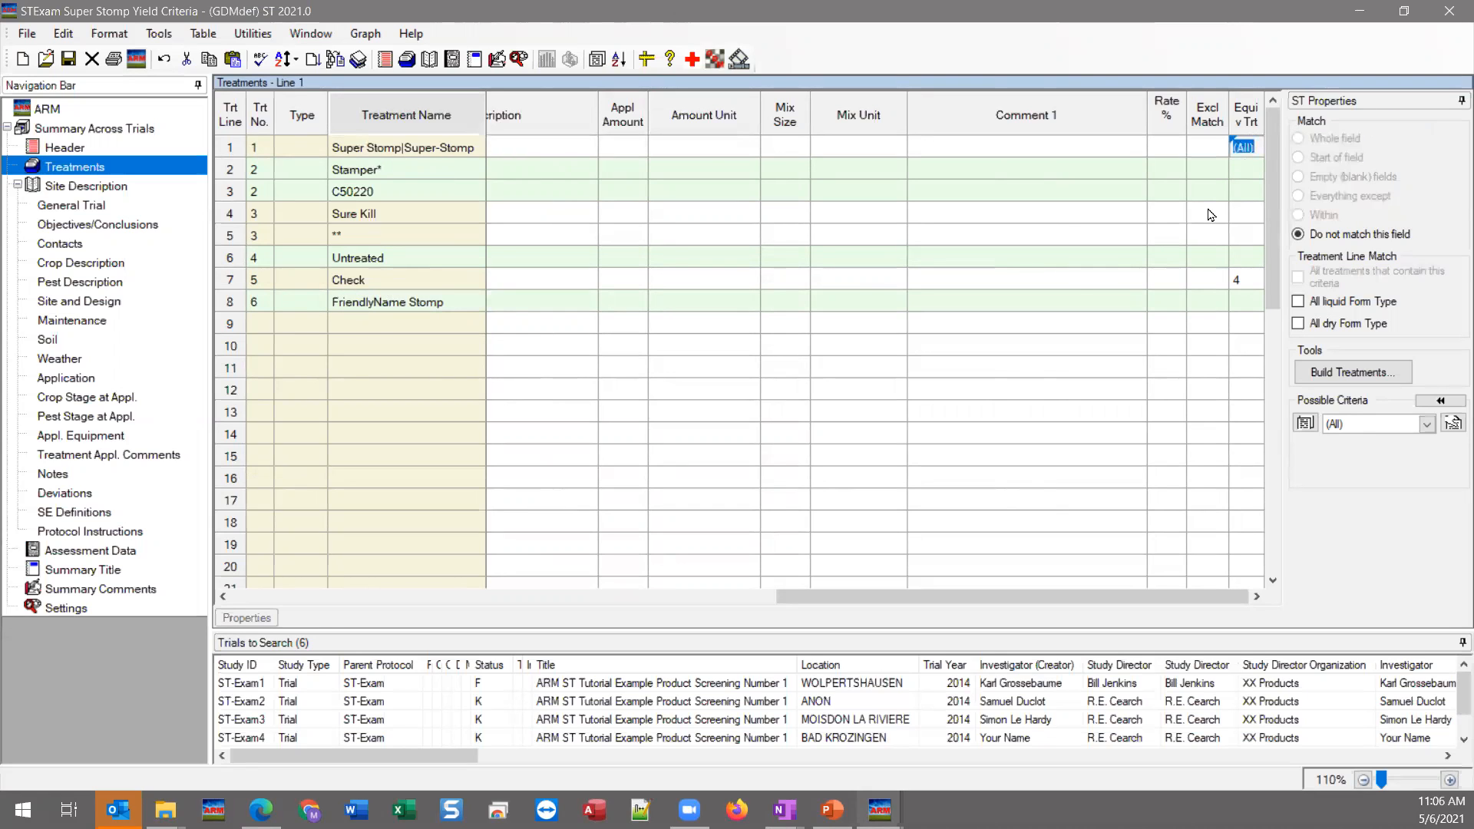
pyautogui.write('6')
pyautogui.press('Tab')
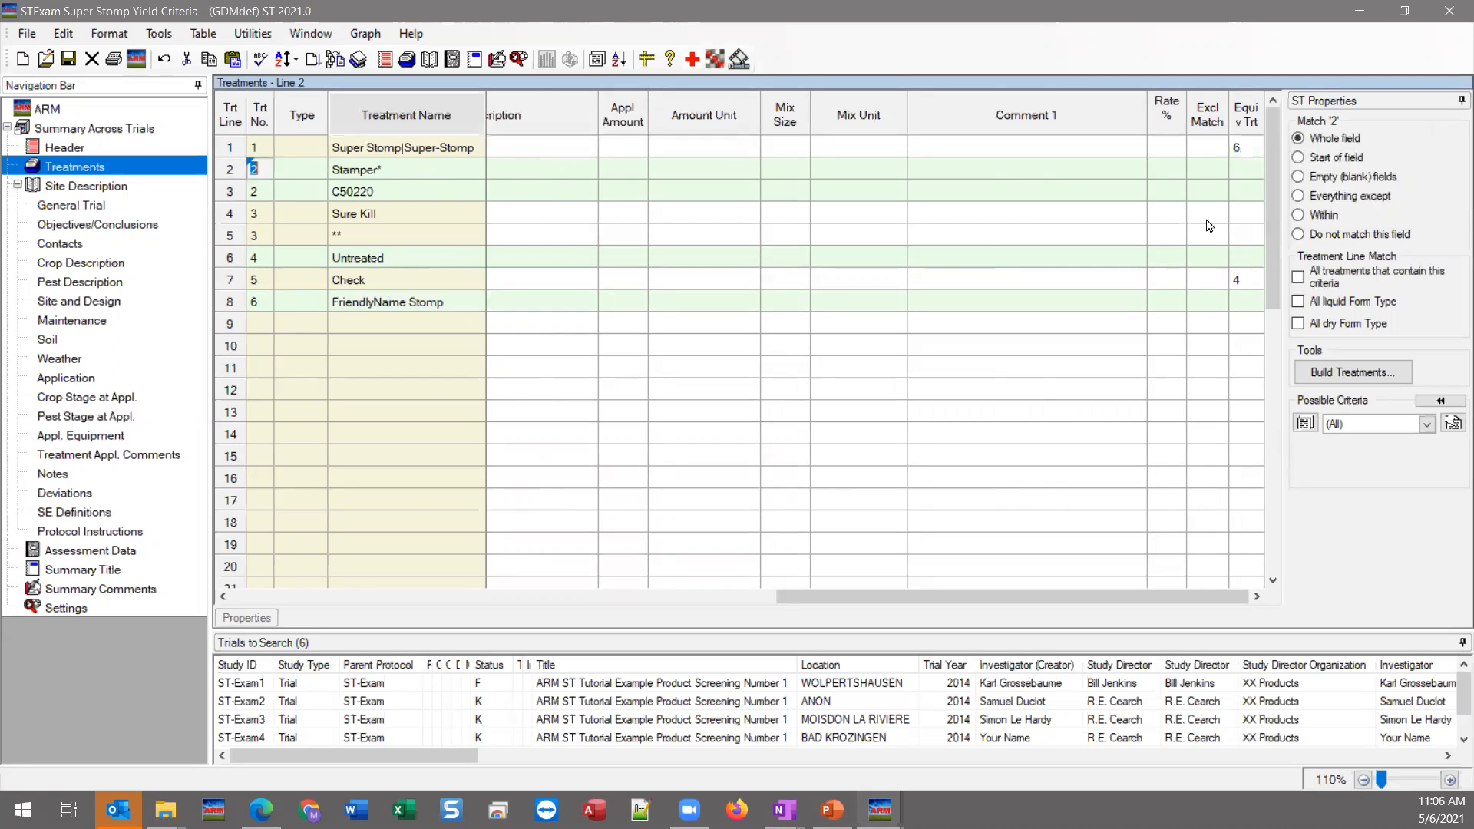
pyautogui.click(437, 154)
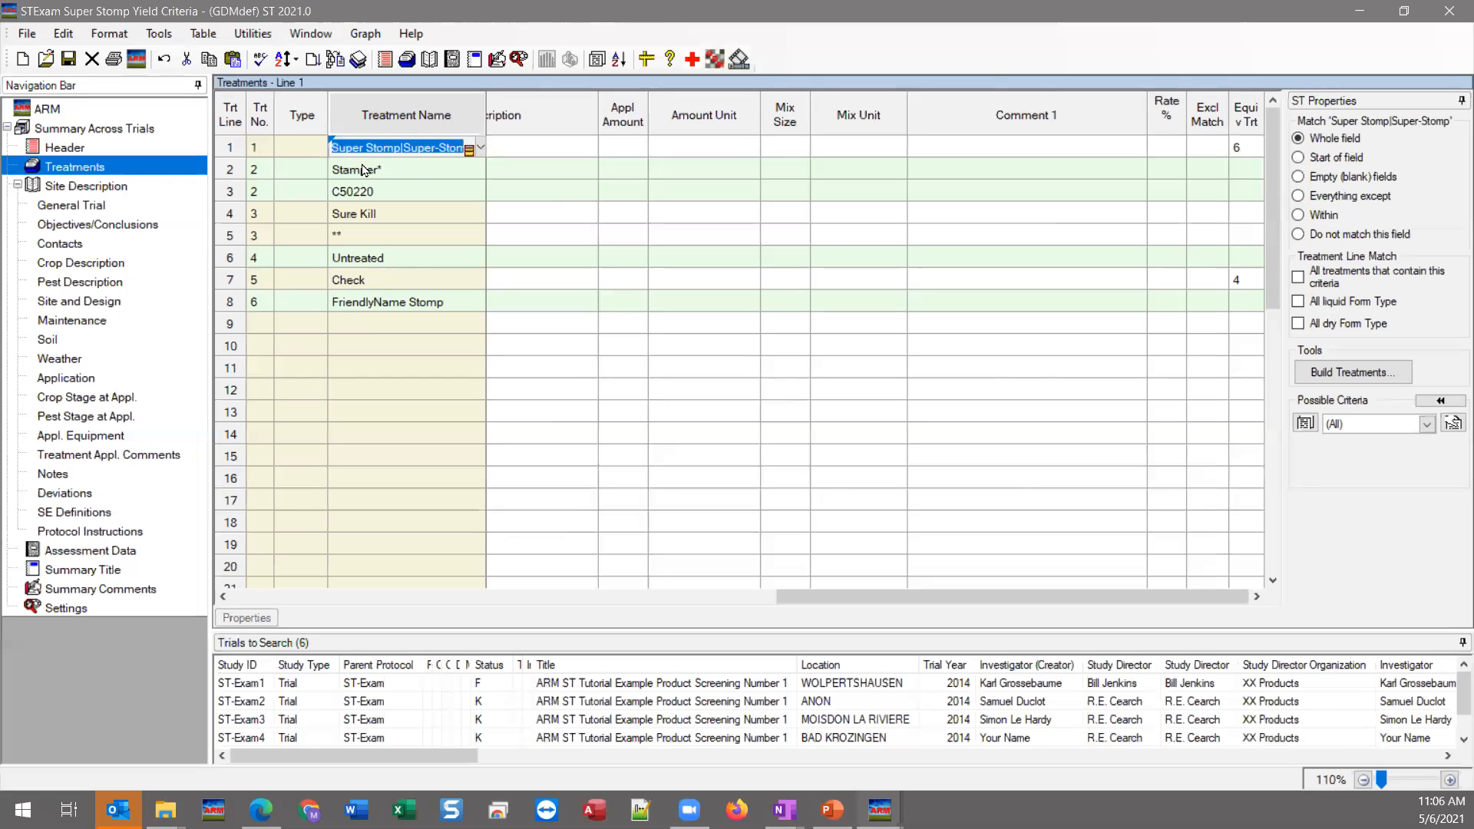
pyautogui.click(374, 301)
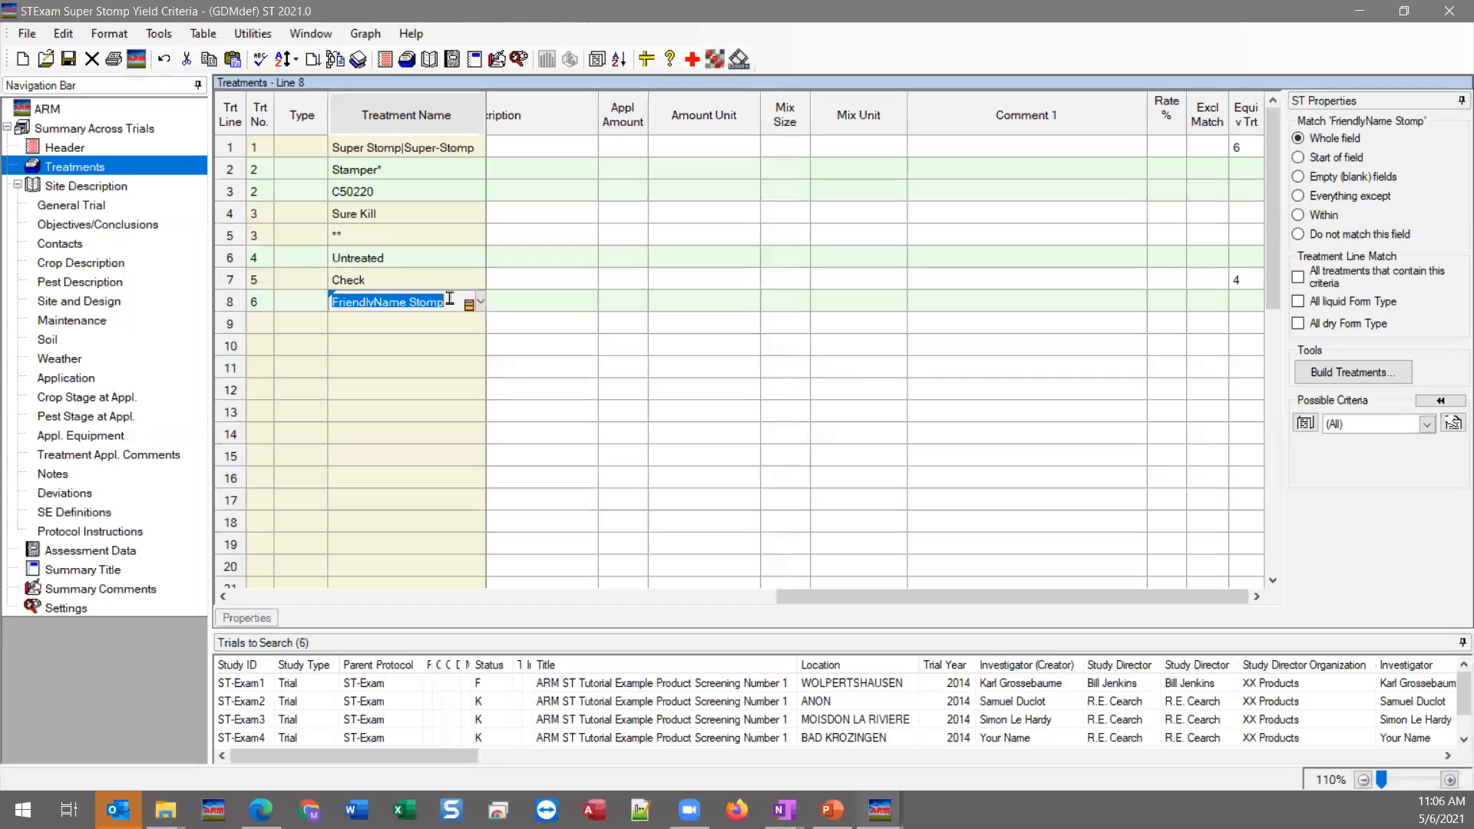
pyautogui.press('End')
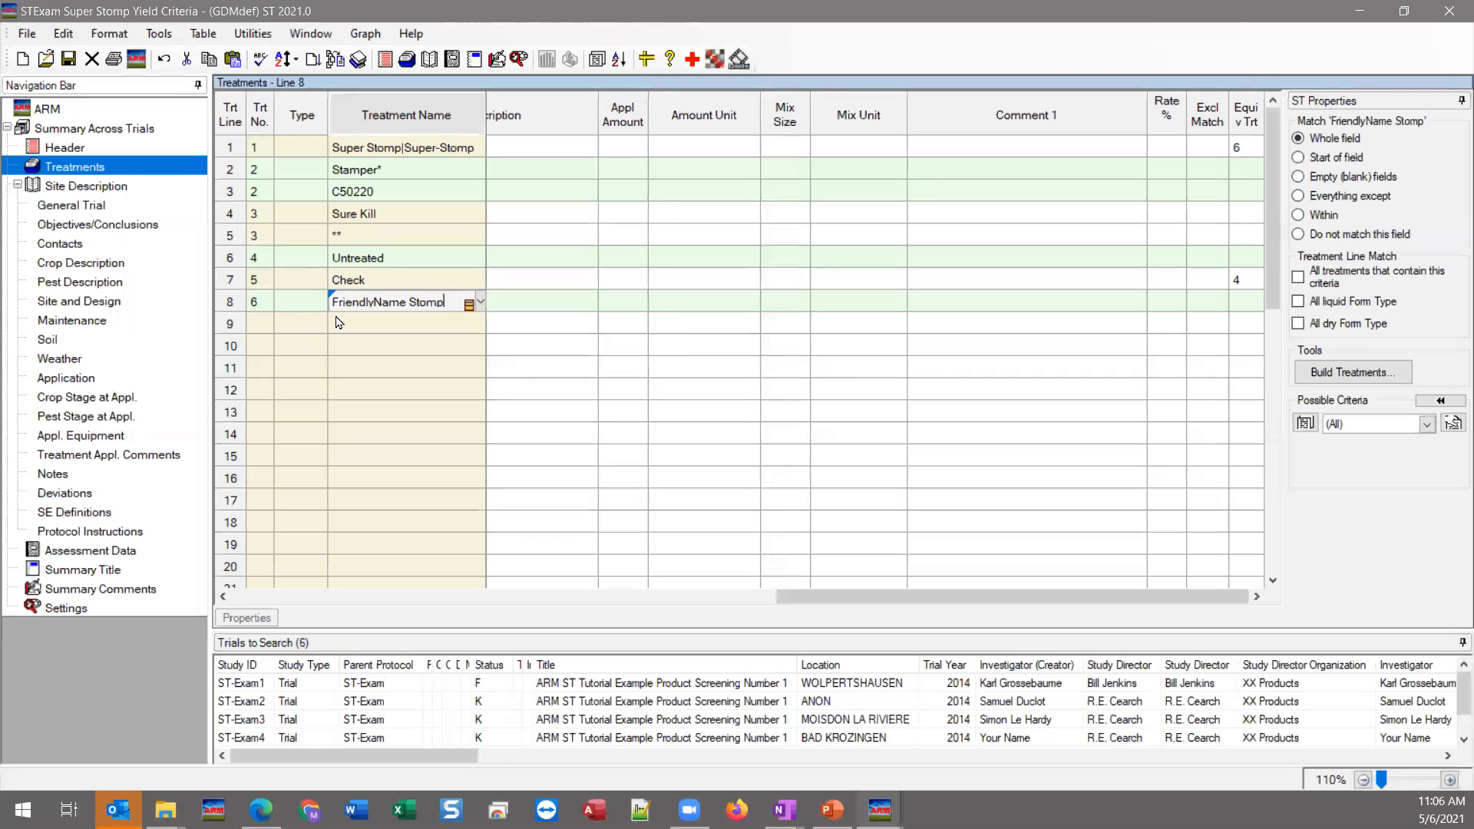
pyautogui.click(384, 150)
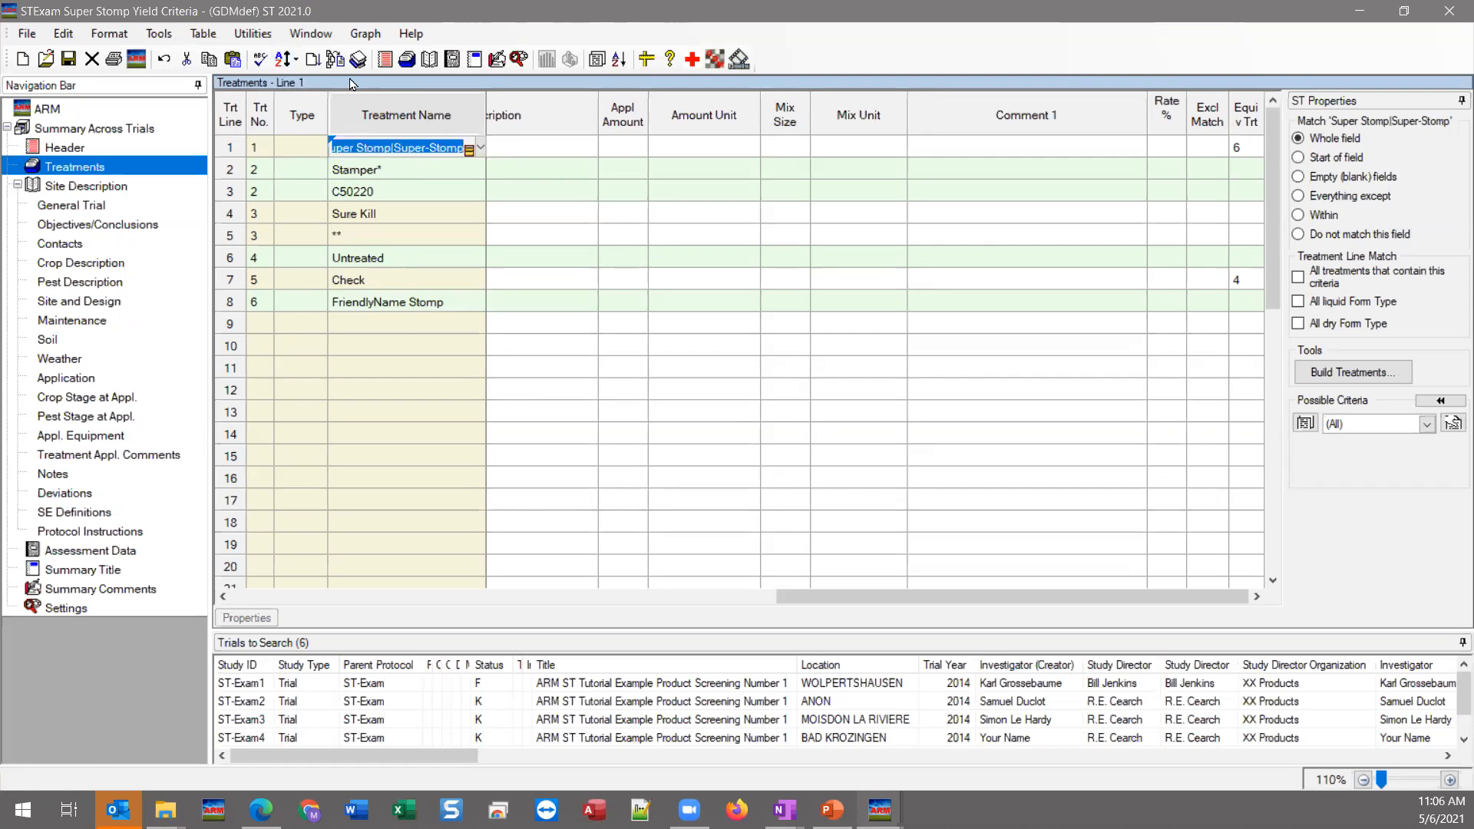
# - Rerun the ST summary with the FriendlyName Stomp equivalence applied and dismiss the summary messages
pyautogui.click(335, 59)
pyautogui.click(575, 515)
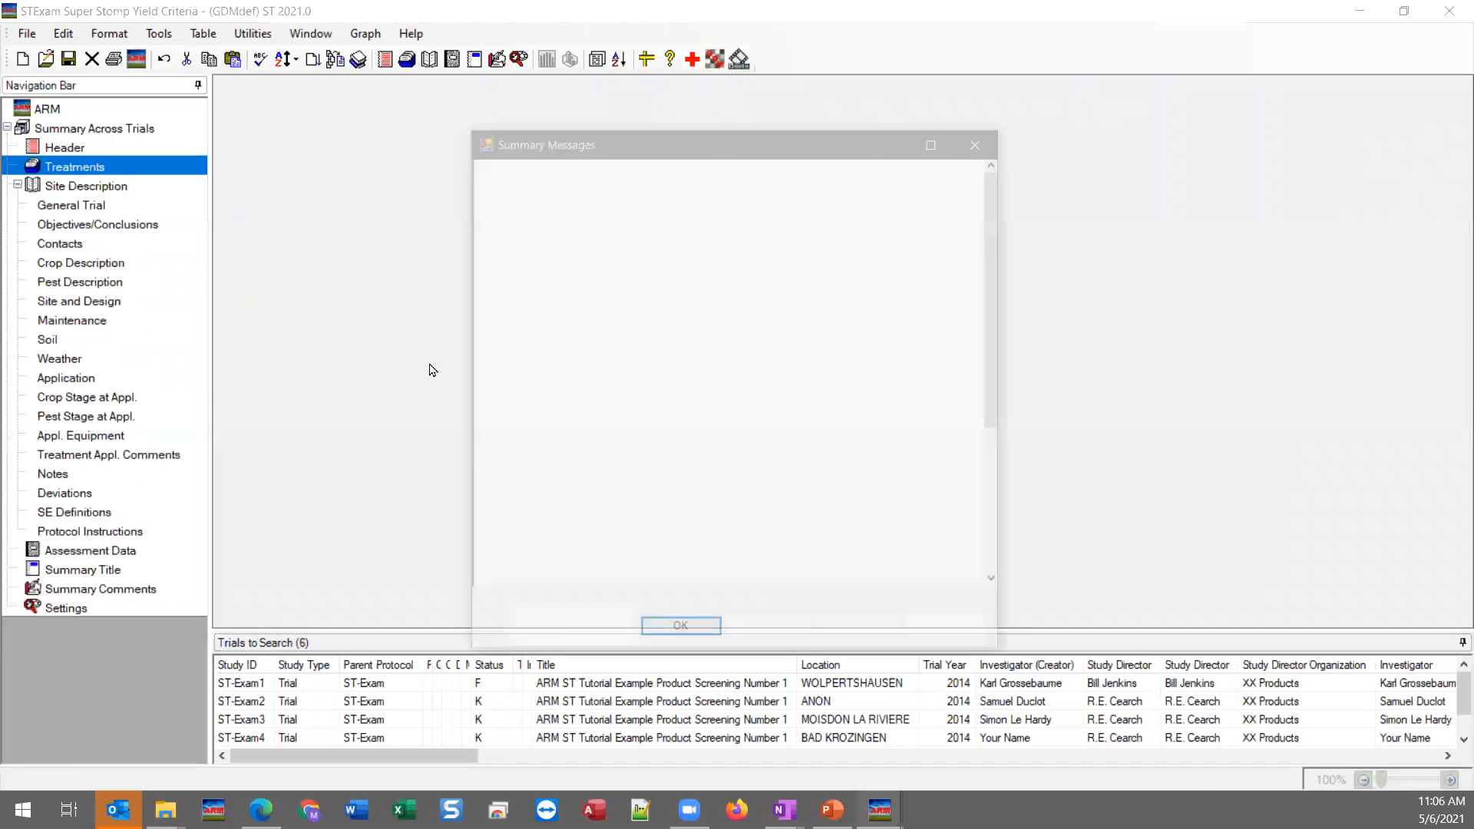
pyautogui.click(702, 635)
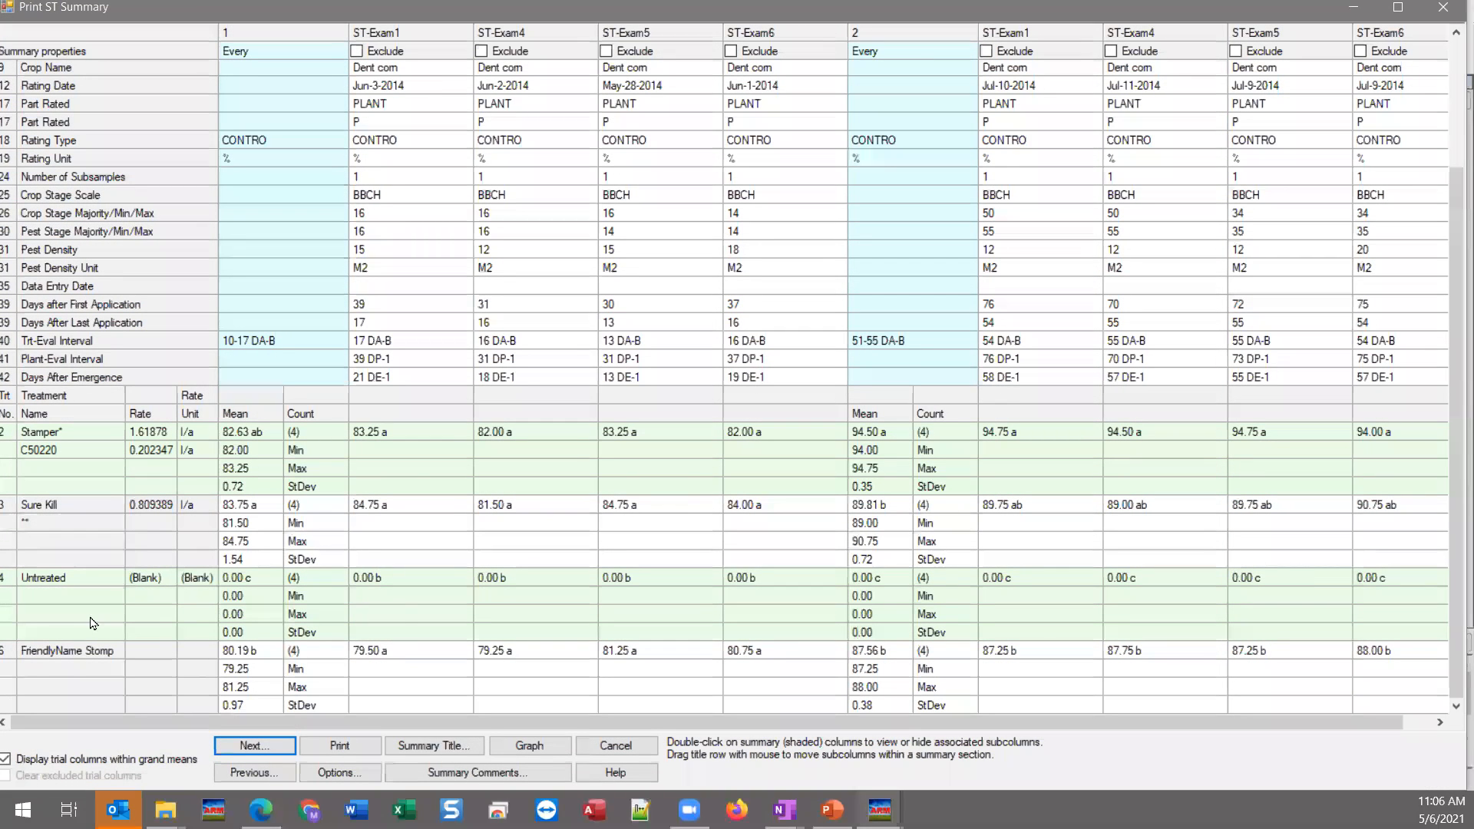
# - Examine the FriendlyName Stomp row's number, rate and rate unit against the other treatments in the summary
pyautogui.click(138, 650)
pyautogui.click(66, 440)
pyautogui.click(60, 505)
pyautogui.click(58, 597)
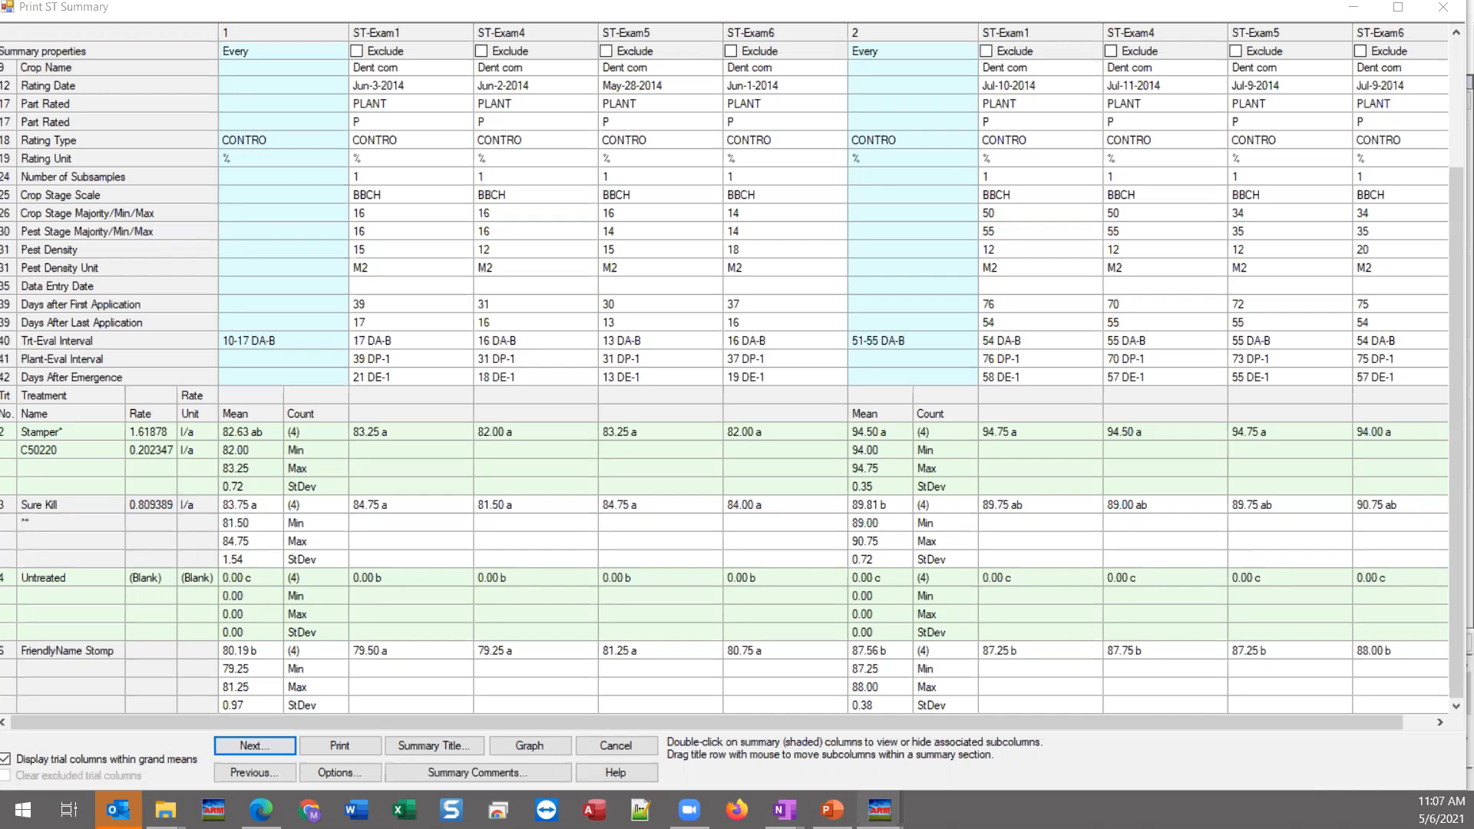
pyautogui.click(161, 657)
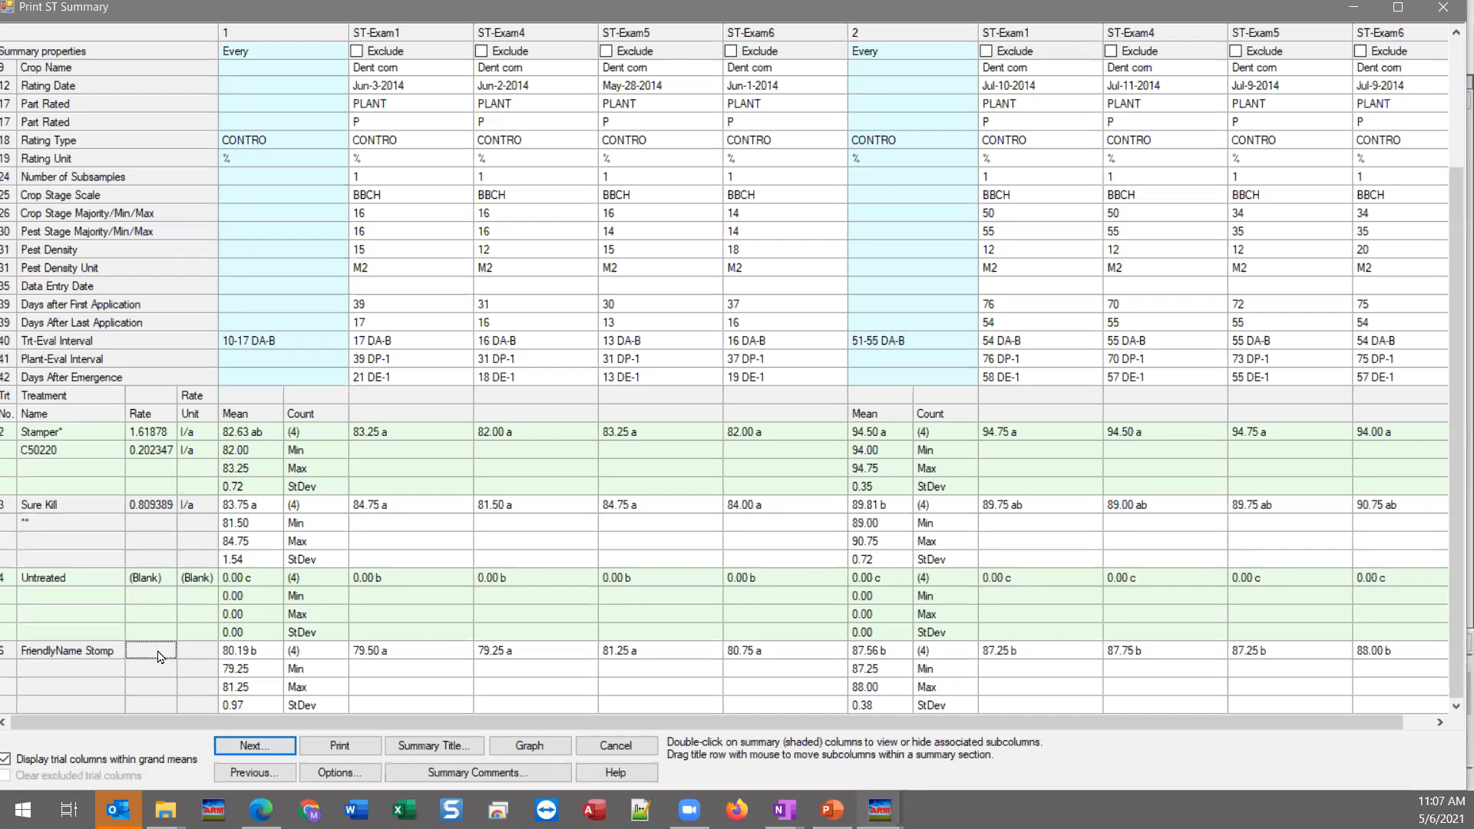
pyautogui.click(192, 660)
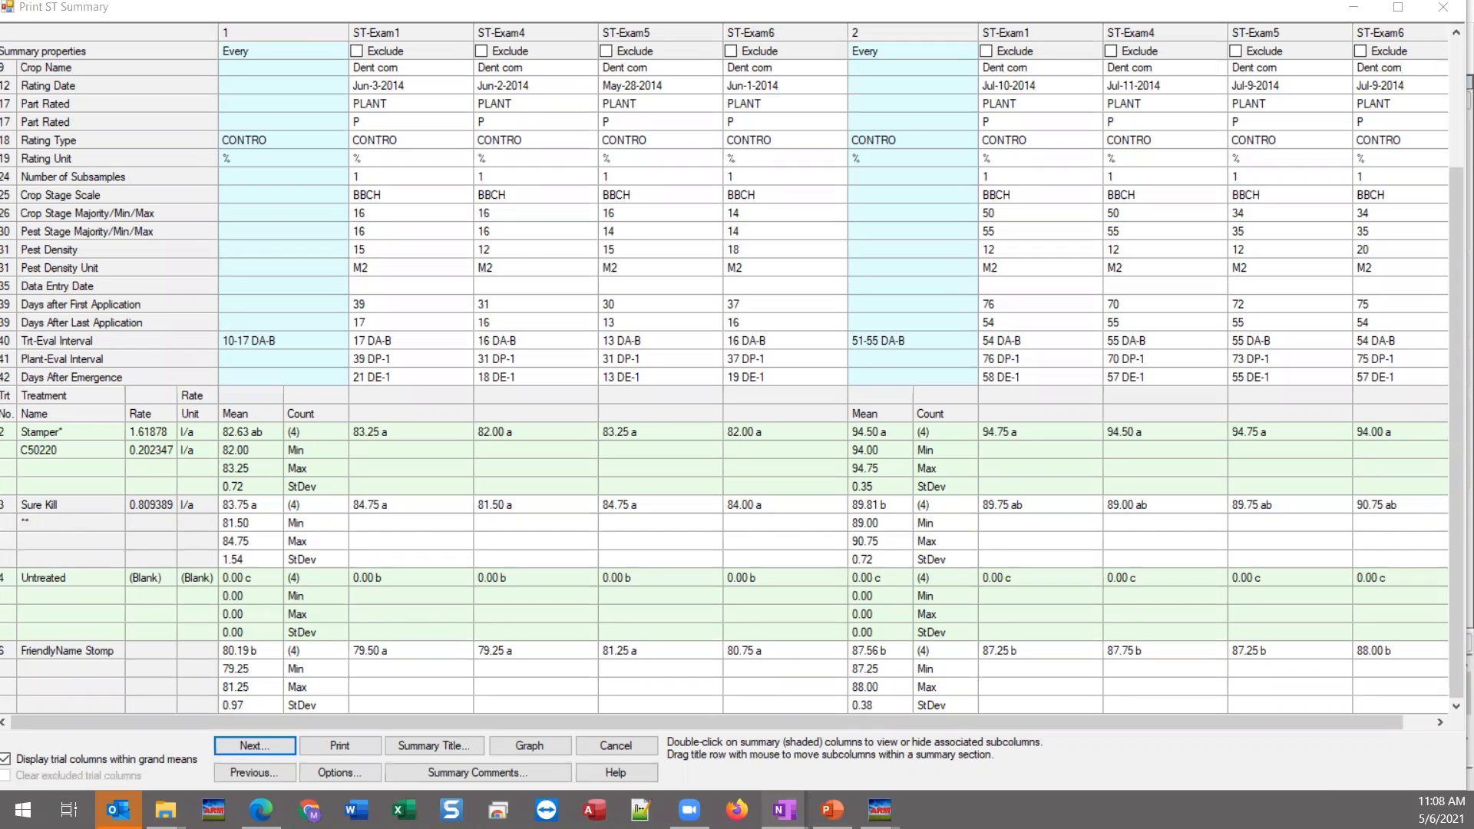
pyautogui.moveTo(505, 15); pyautogui.dragTo(531, 24)
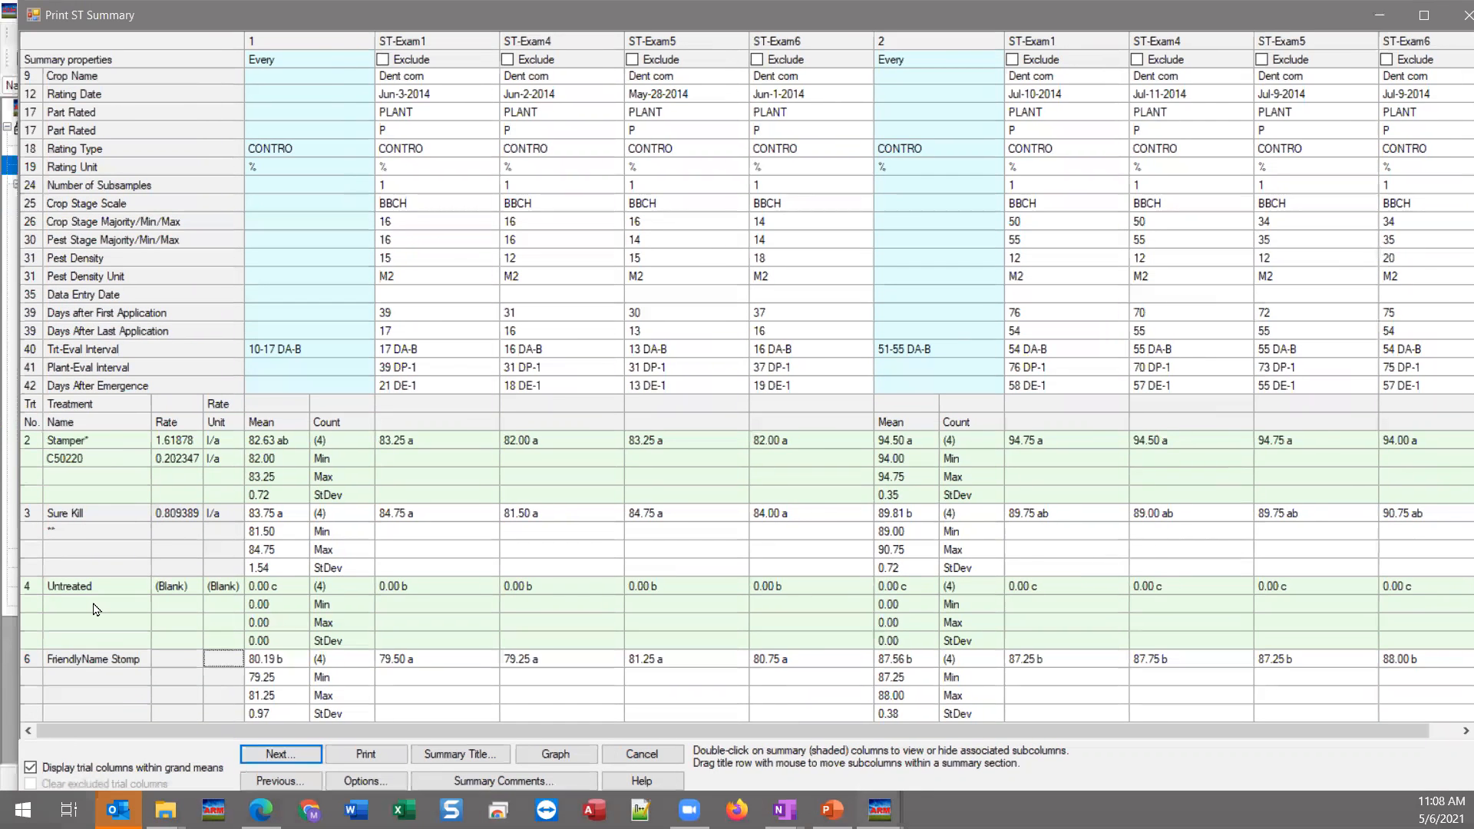